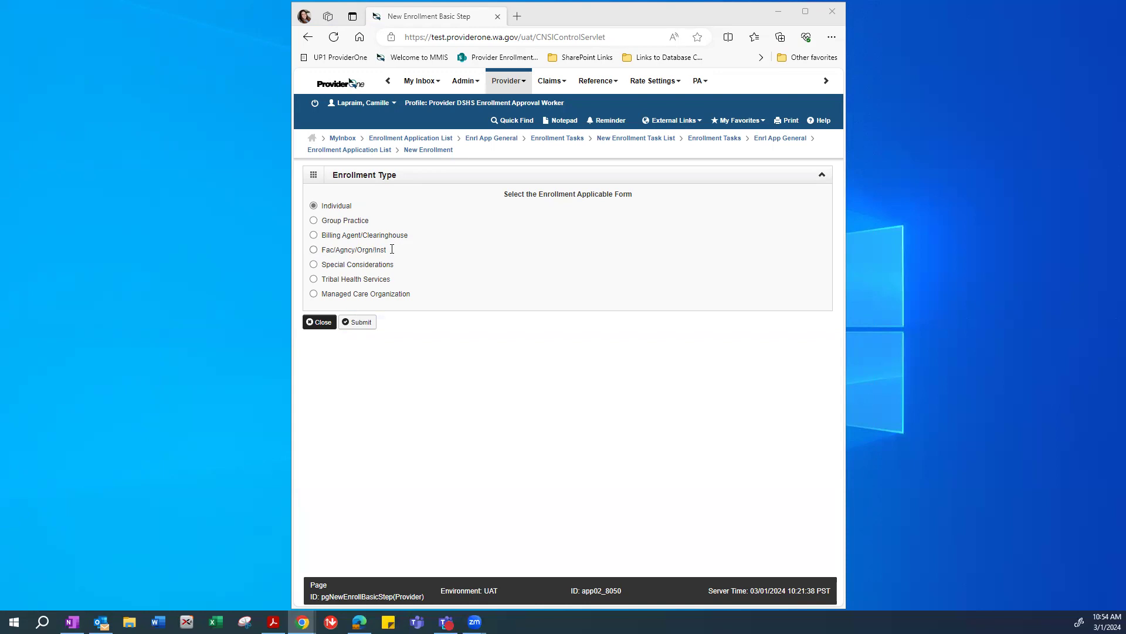
Choose Fac/Agncy/Orgn/Inst as the enrollment form type and submit it.
left_click(314, 251)
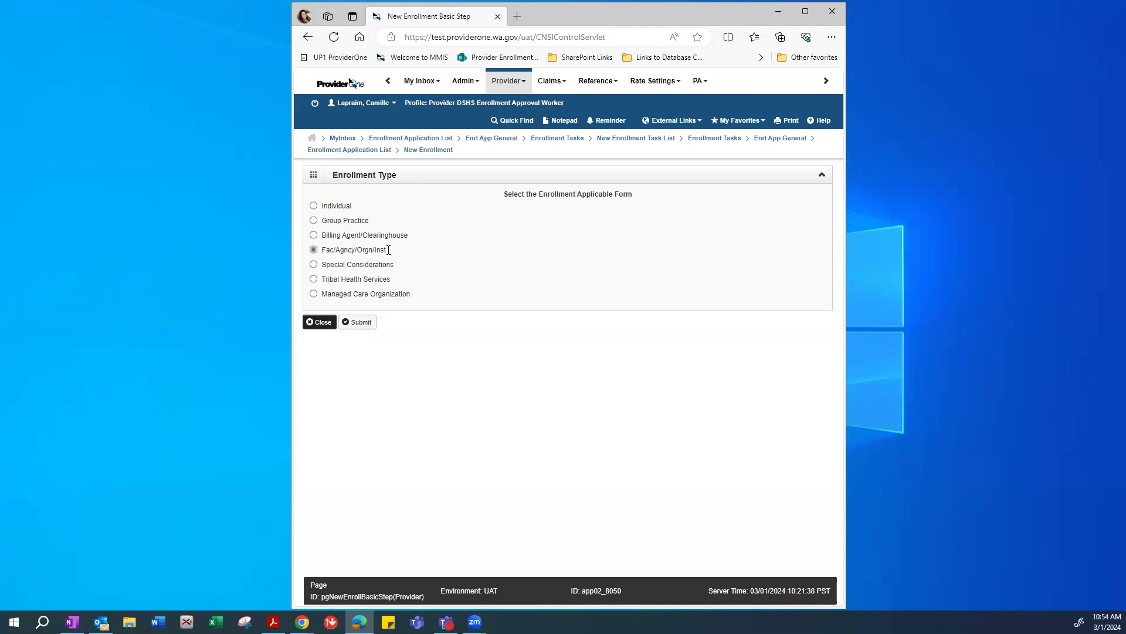
left_click(313, 205)
left_click(314, 251)
left_click(361, 323)
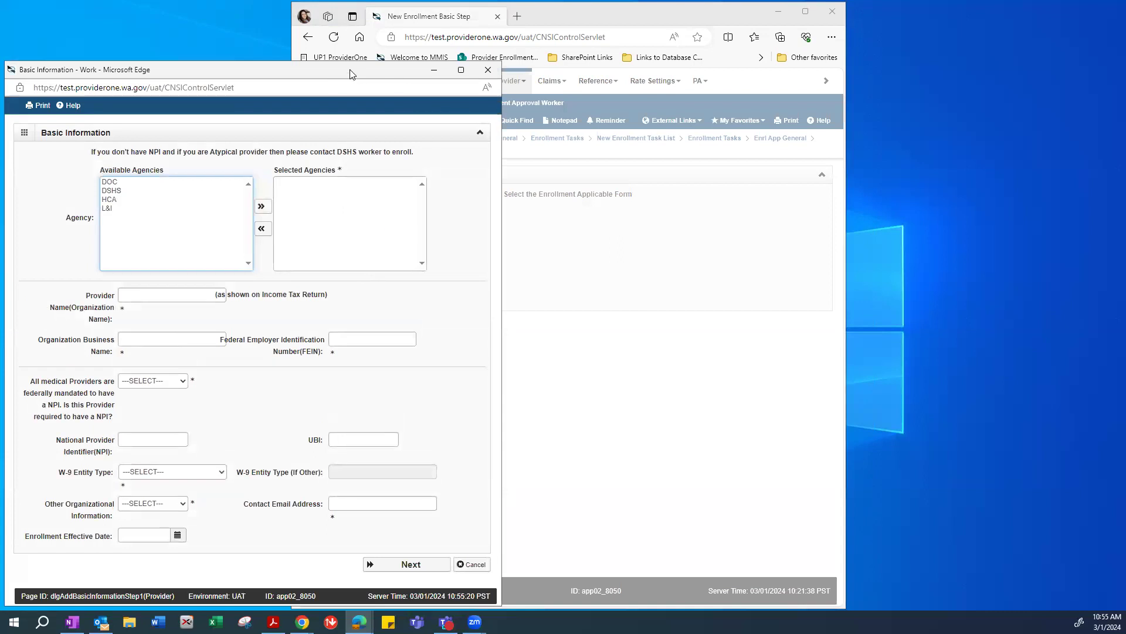
Add HCA to Selected Agencies and set its HCA Billing Type to BL-Billing.
left_click_drag(351, 73, 562, 51)
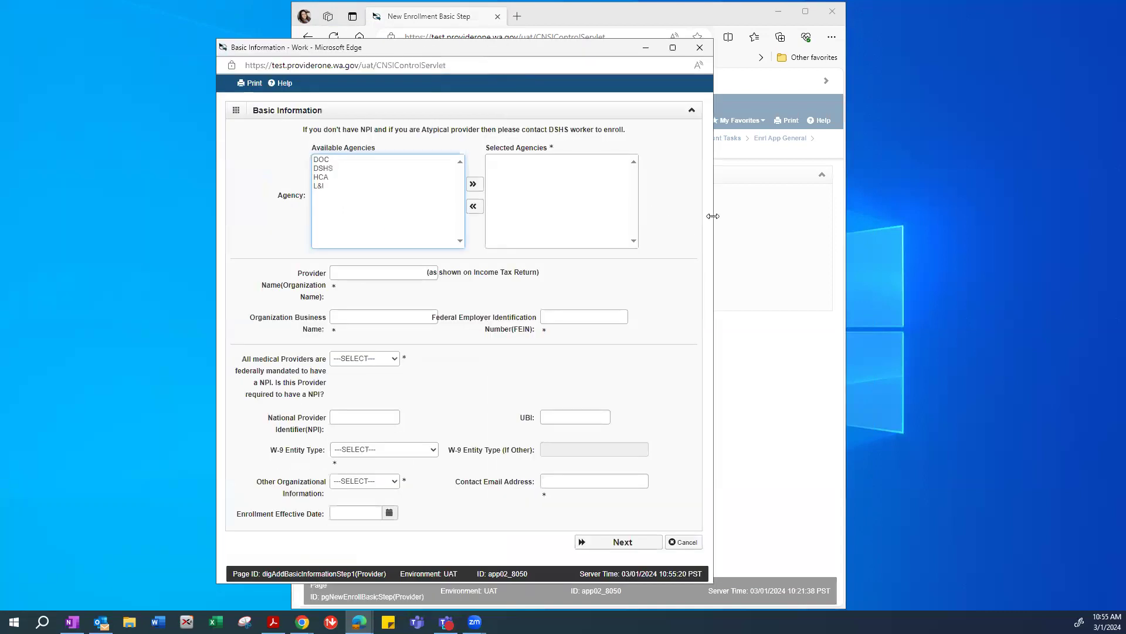
left_click_drag(713, 216, 742, 216)
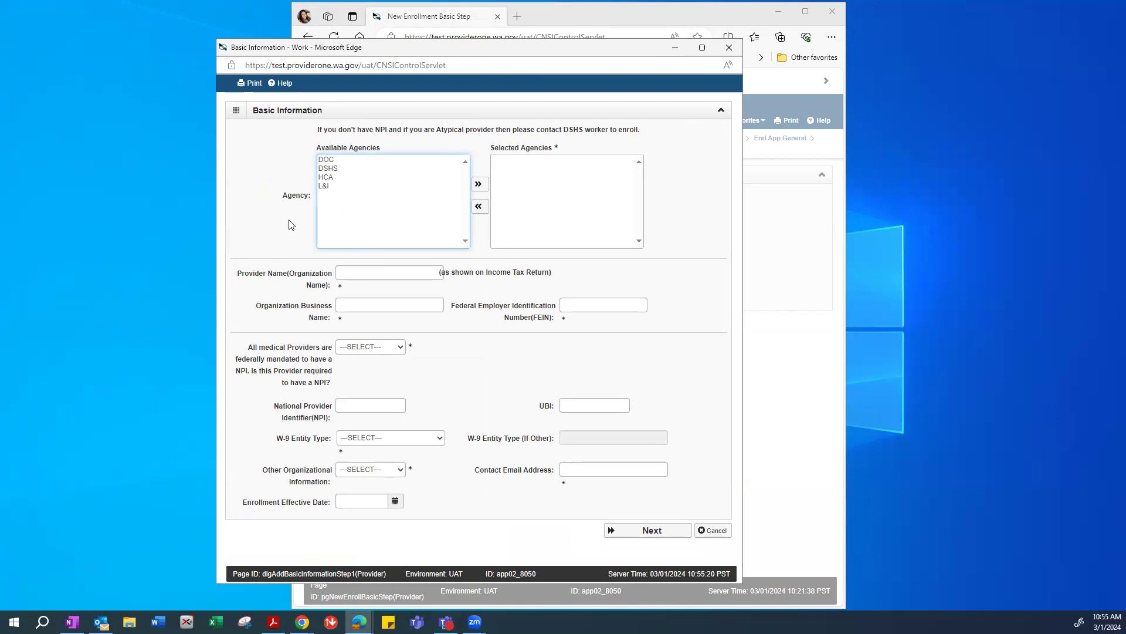
left_click(329, 179)
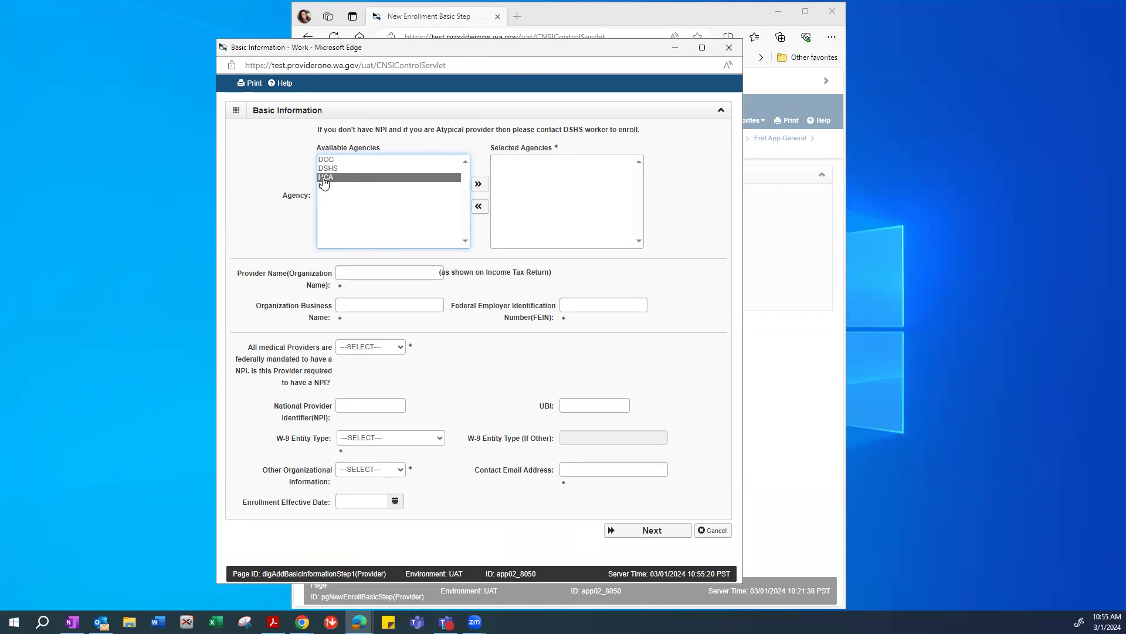
left_click(479, 185)
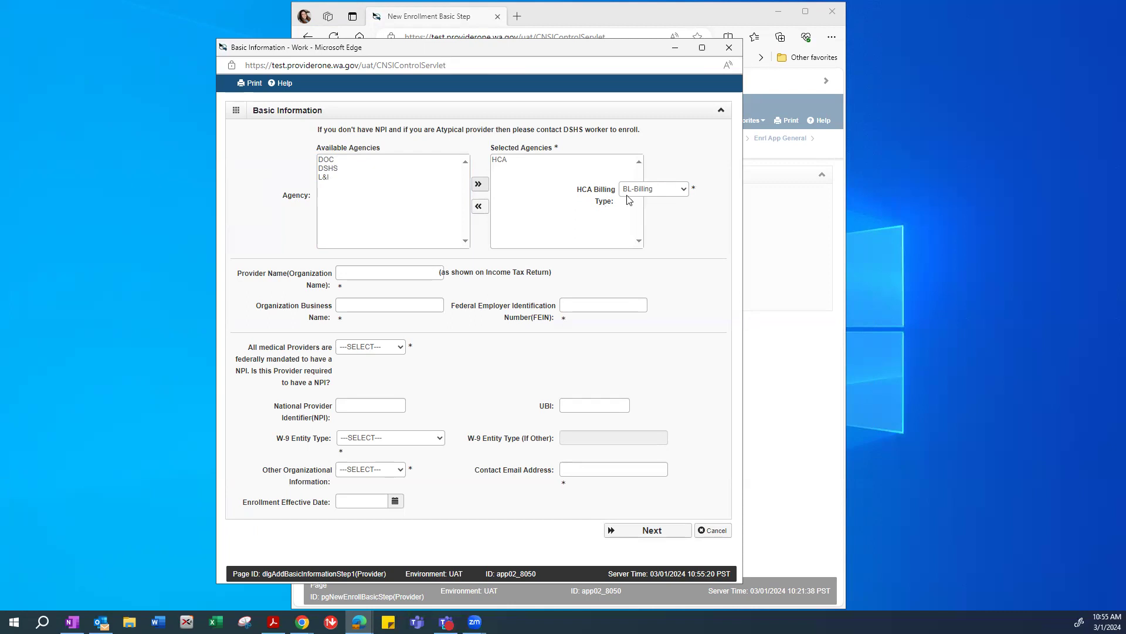
left_click(662, 190)
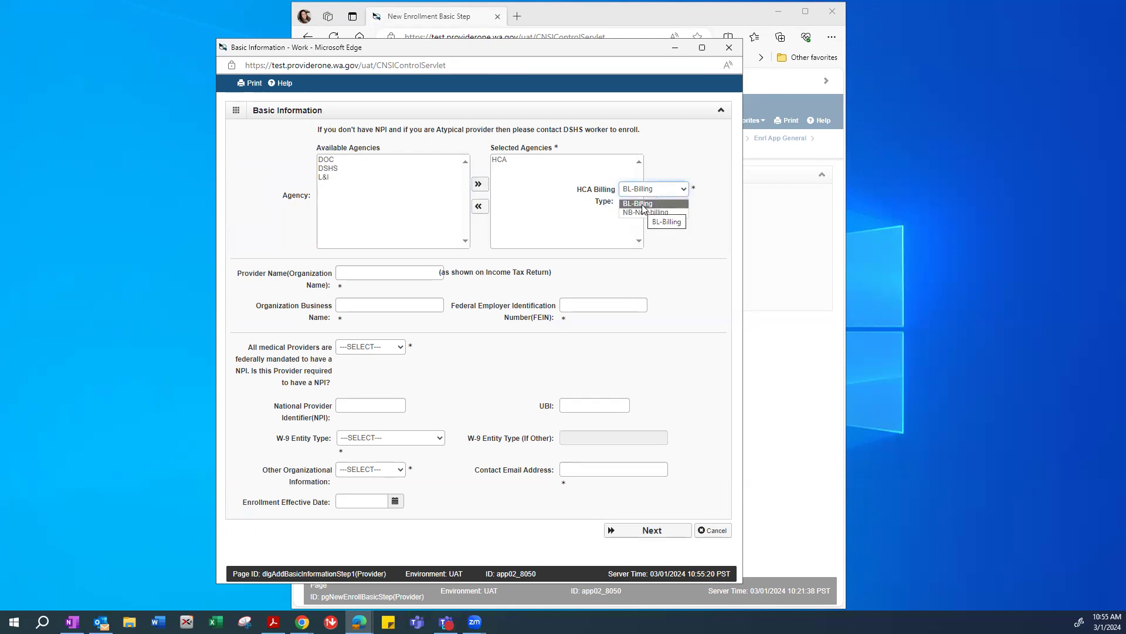
left_click(644, 206)
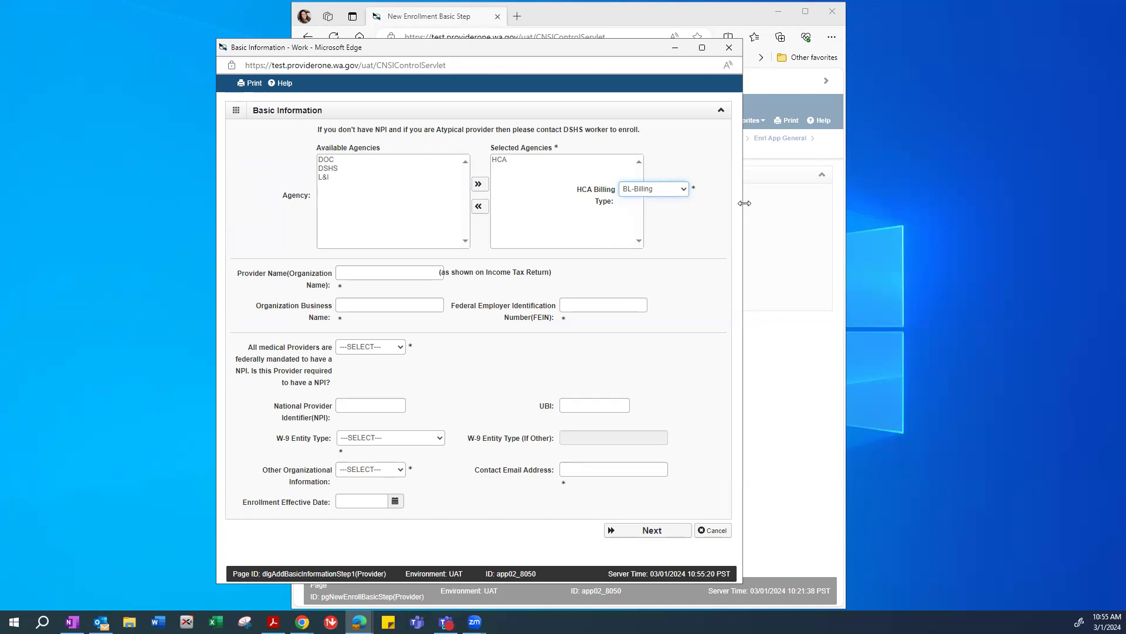
left_click_drag(744, 203, 818, 222)
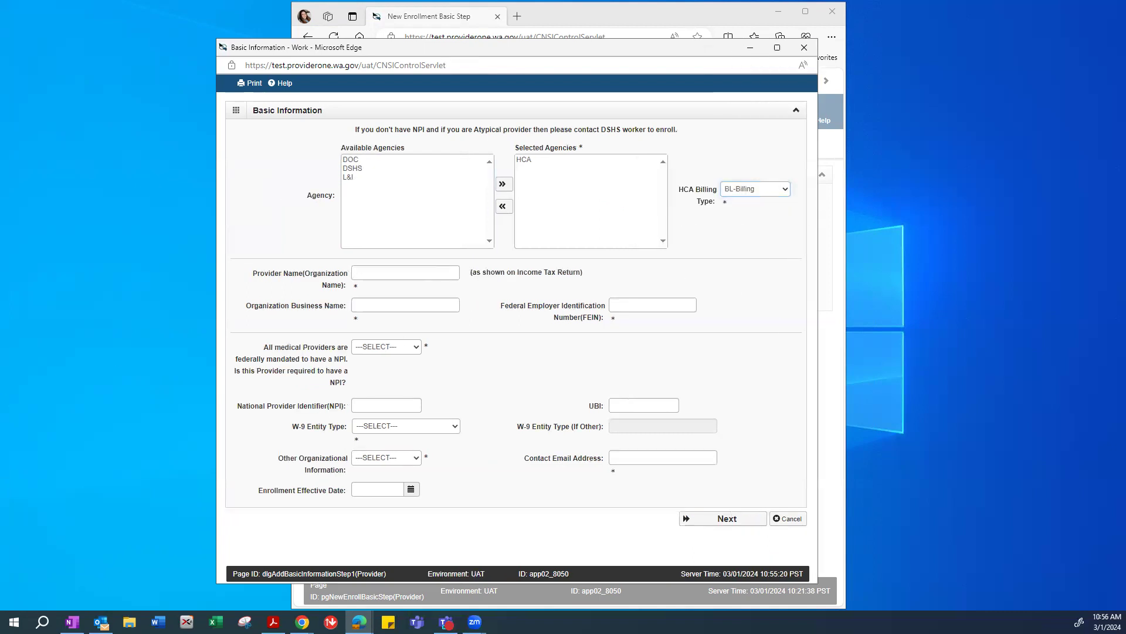
Put the cursor in Provider Name, then bring up the W-9 PDF in Adobe Acrobat.
key("alt+Tab")
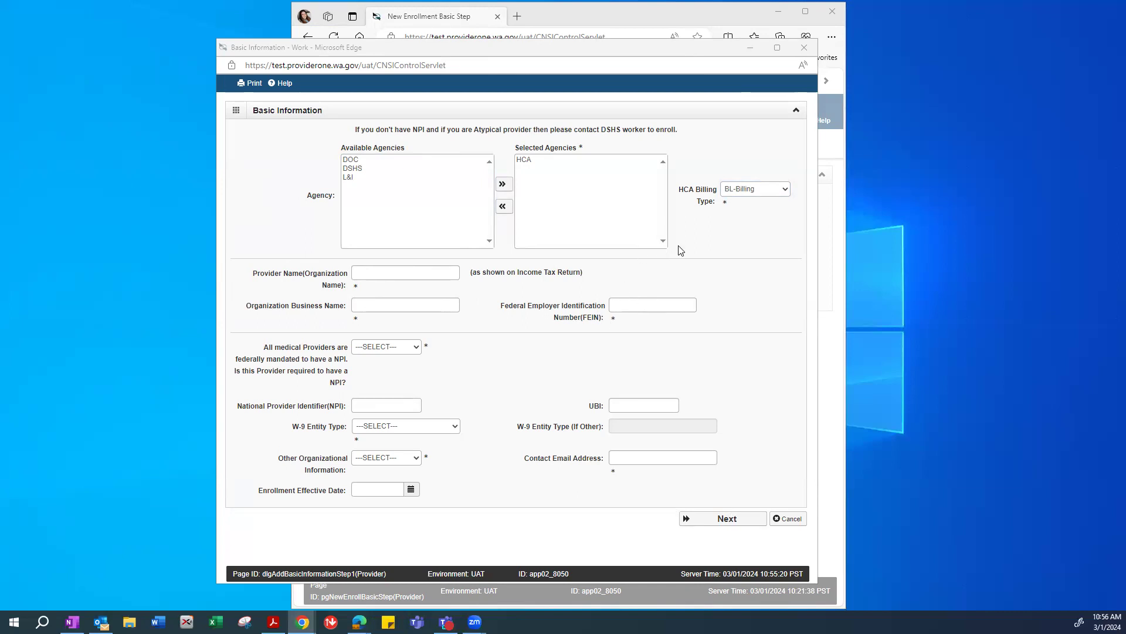
left_click(369, 274)
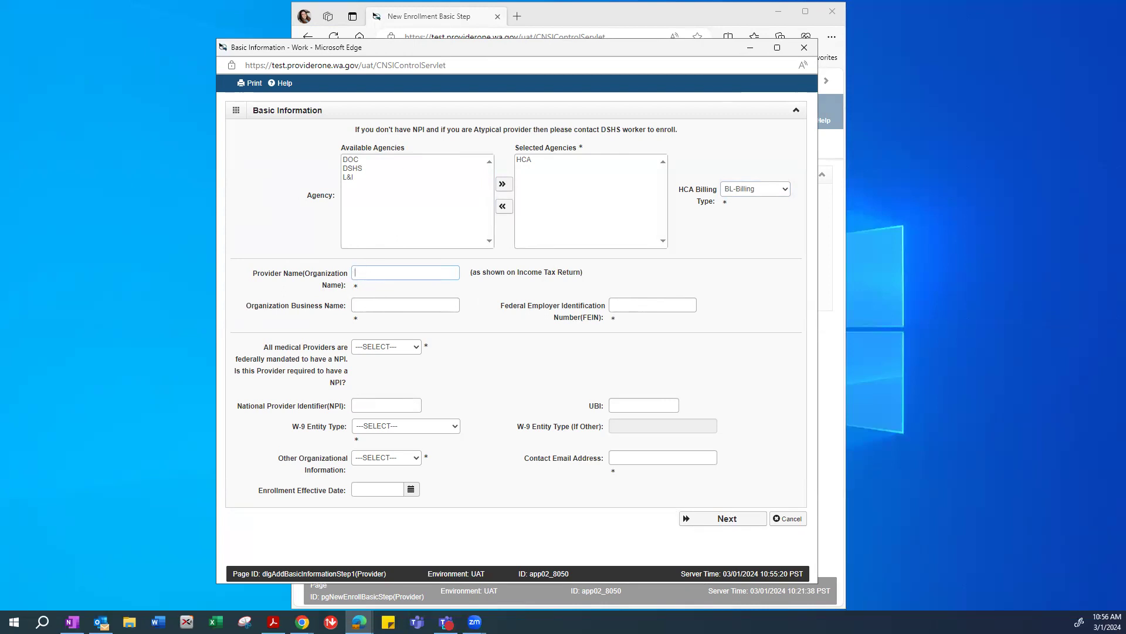
key("alt+Tab")
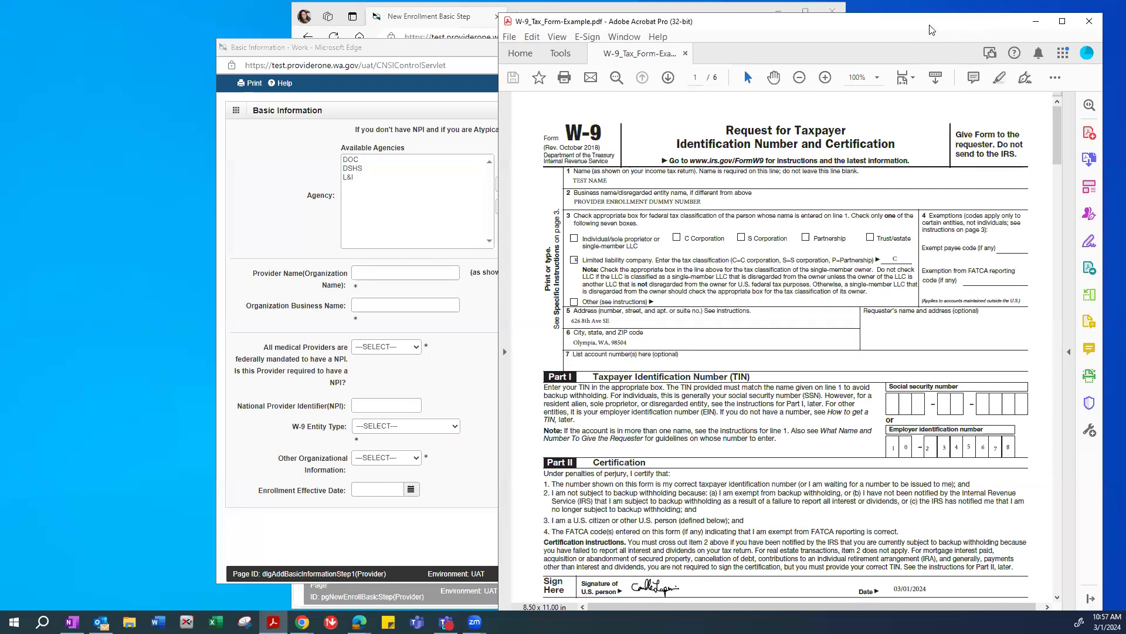
Arrange the W-9 and the Basic Information form side by side, returning to Provider Name.
left_click_drag(934, 28, 944, 20)
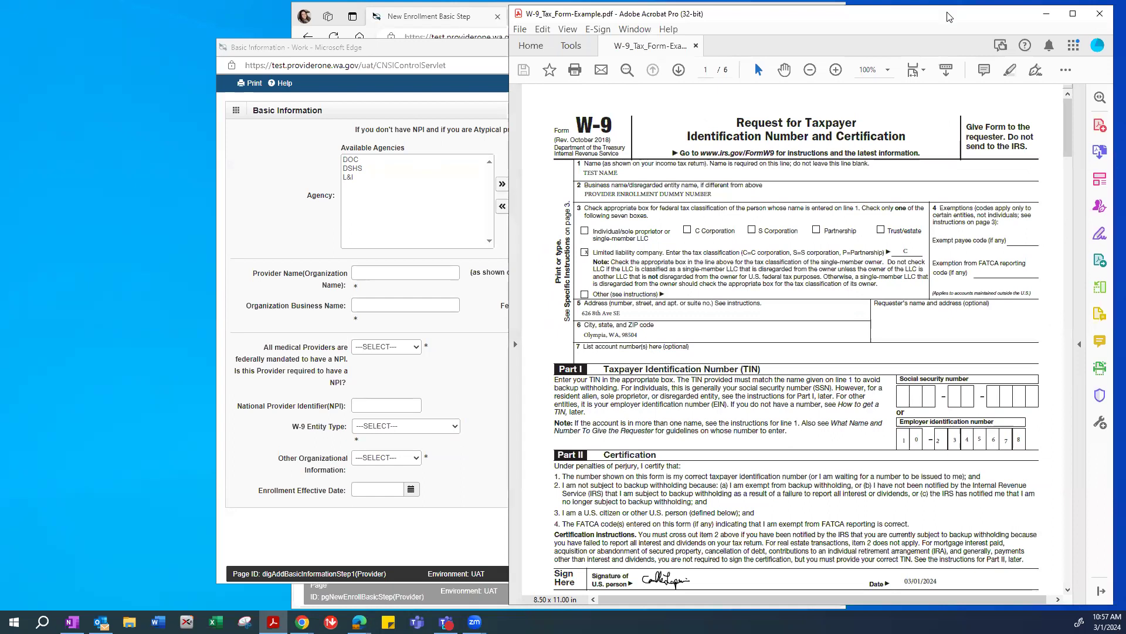
left_click_drag(943, 22, 952, 18)
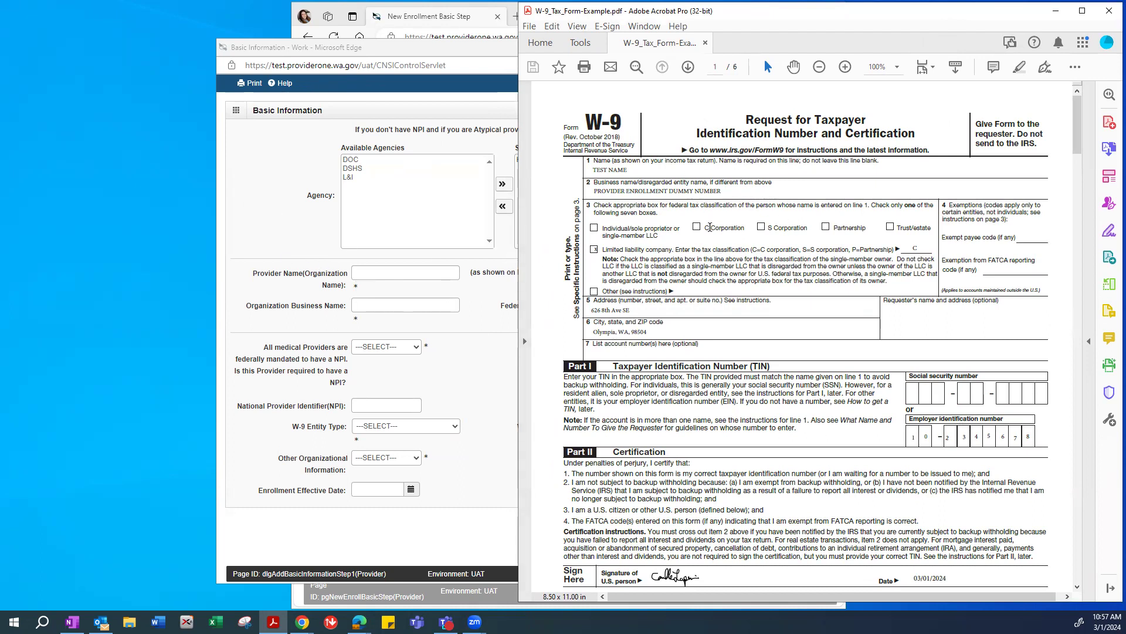
left_click(297, 272)
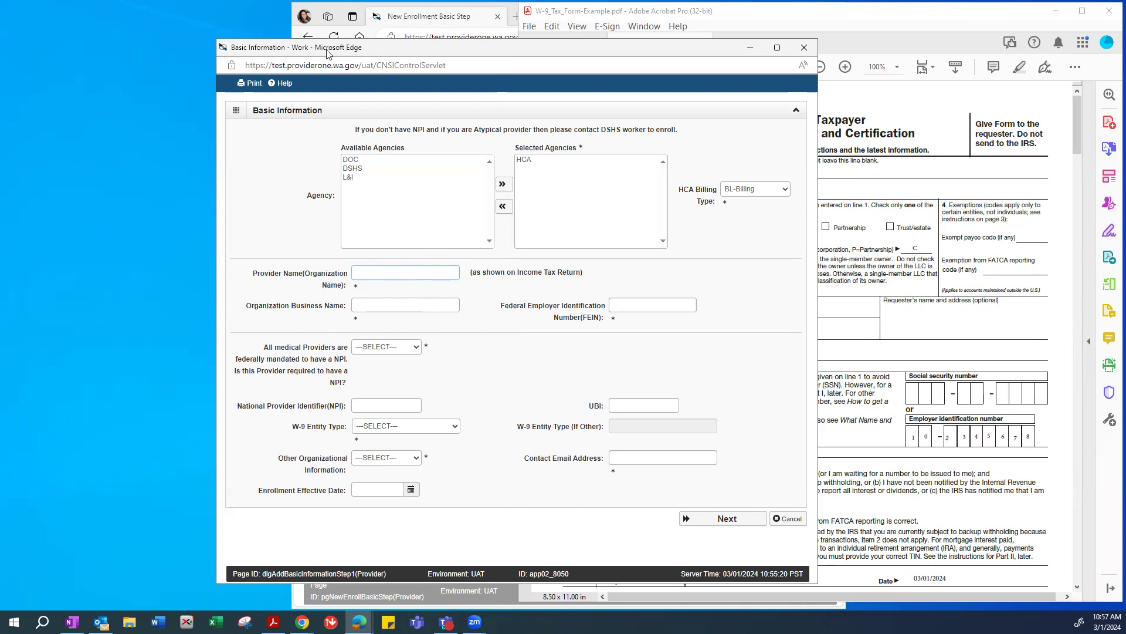
left_click_drag(327, 52, 173, 45)
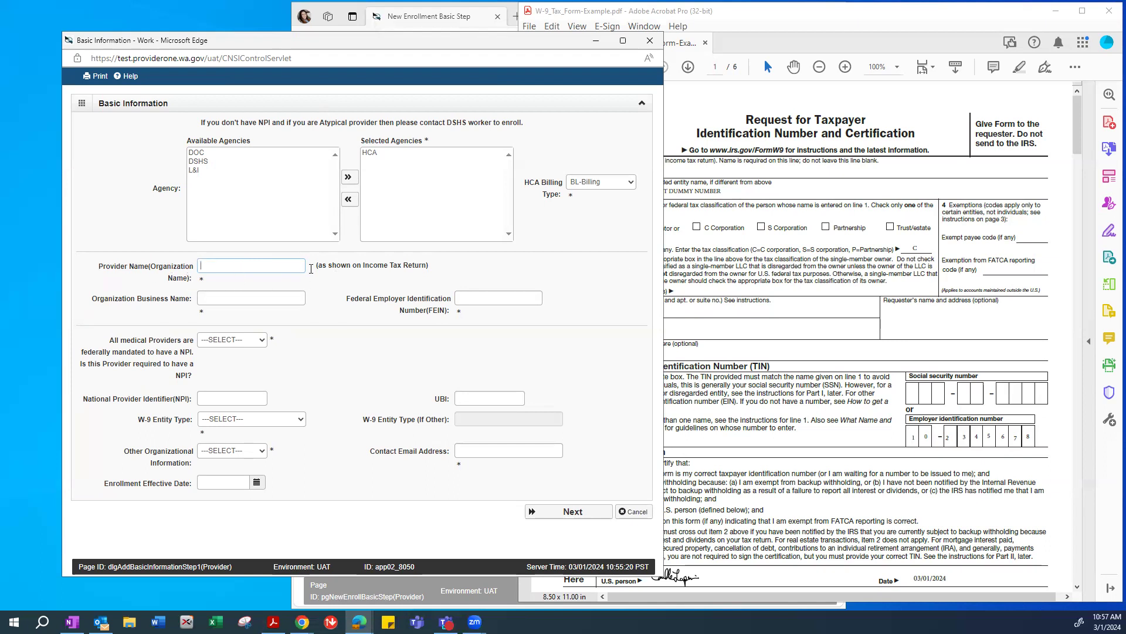
left_click(775, 250)
left_click(203, 268)
left_click(741, 206)
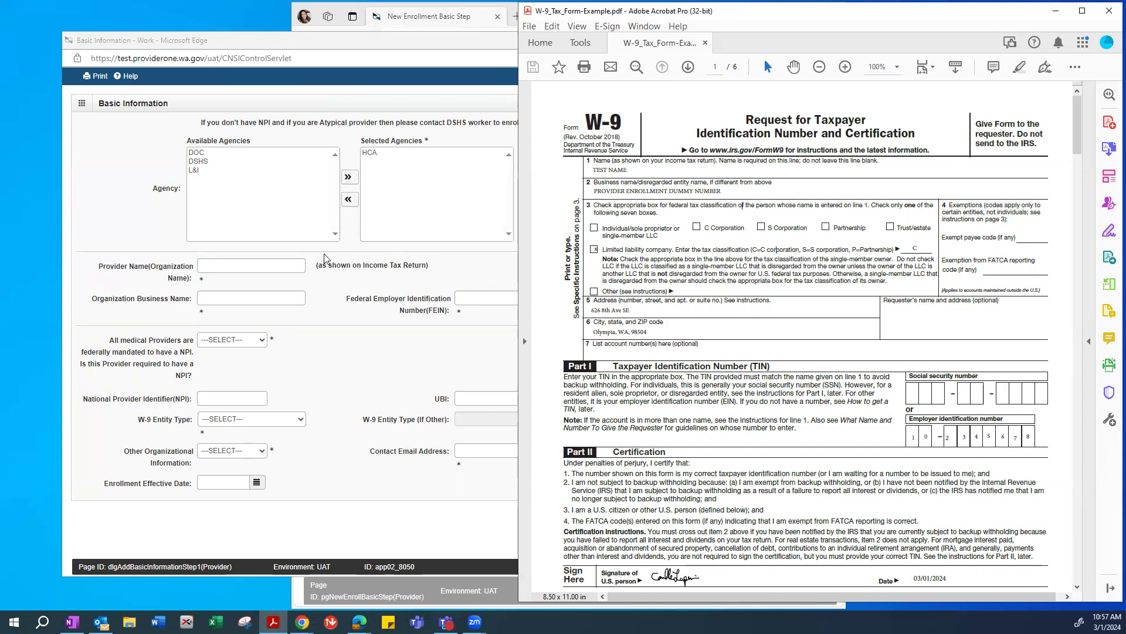
left_click(220, 263)
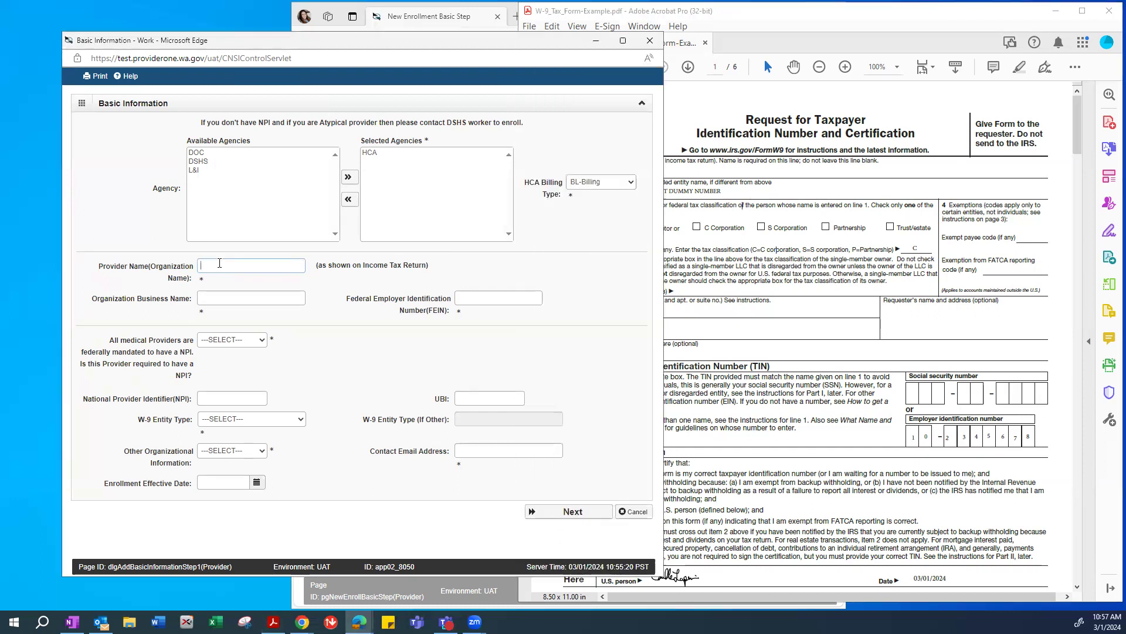
Enter Provider Name TEST NAME and Organization Business Name 'PROVIDER ENROLLMENT DUMMY NUMBER' from the W-9.
type("TEST NAM")
left_click(775, 257)
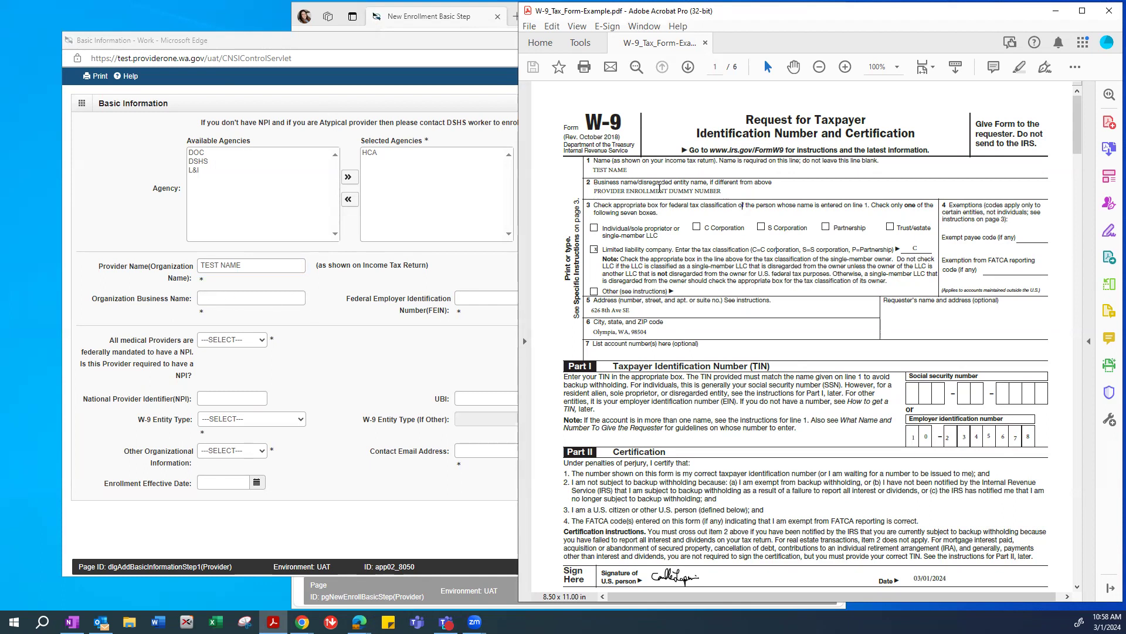
left_click(227, 297)
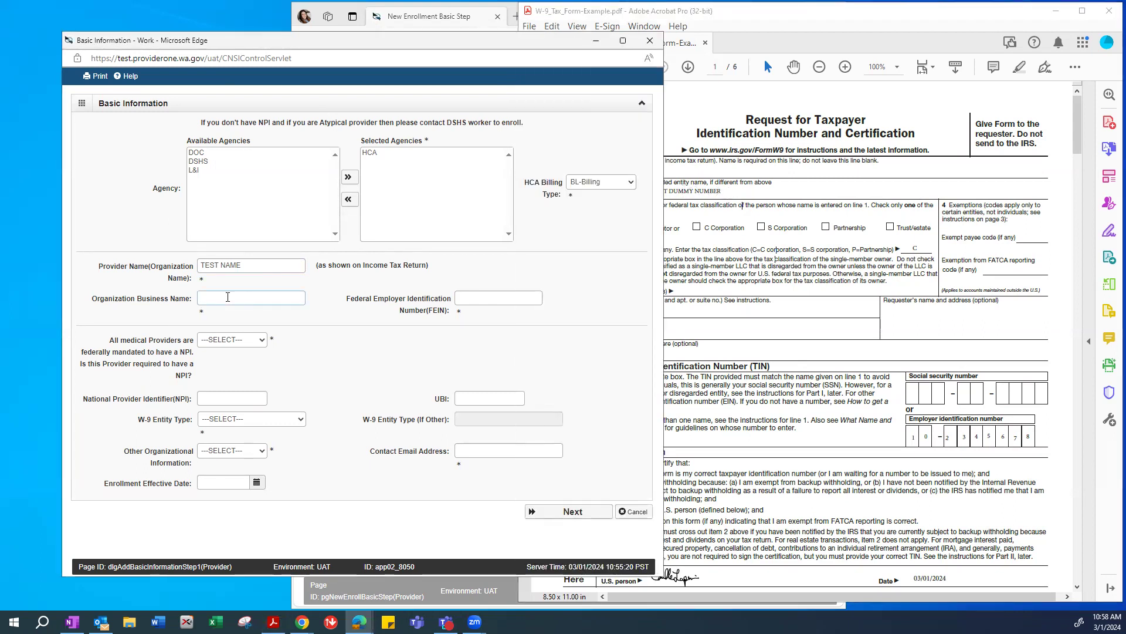
left_click(893, 25)
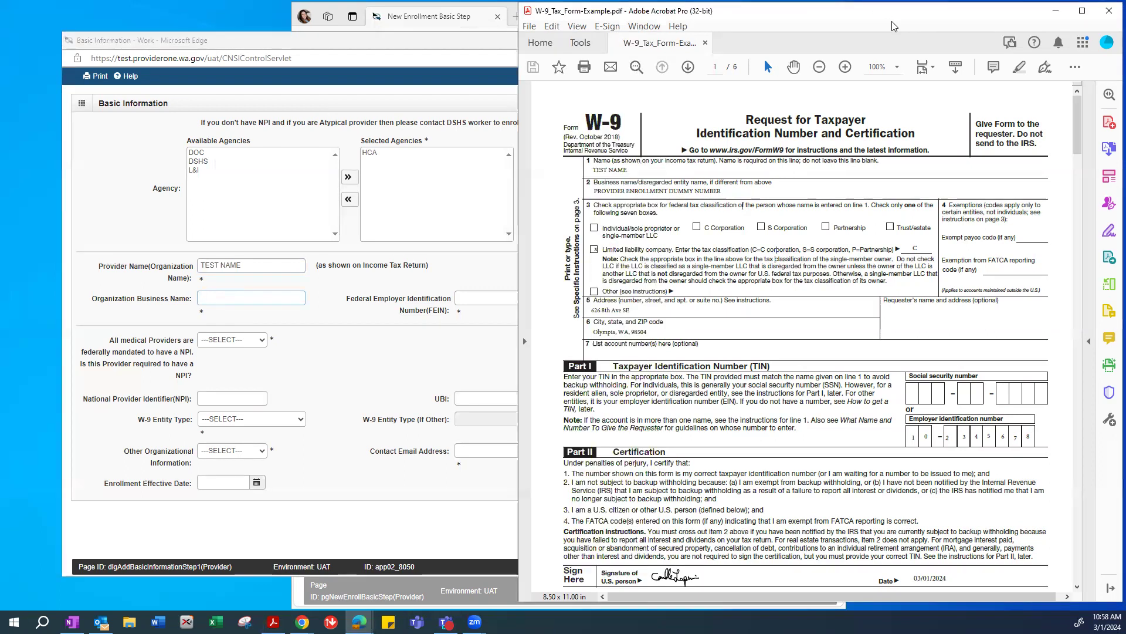
left_click_drag(929, 16, 937, 17)
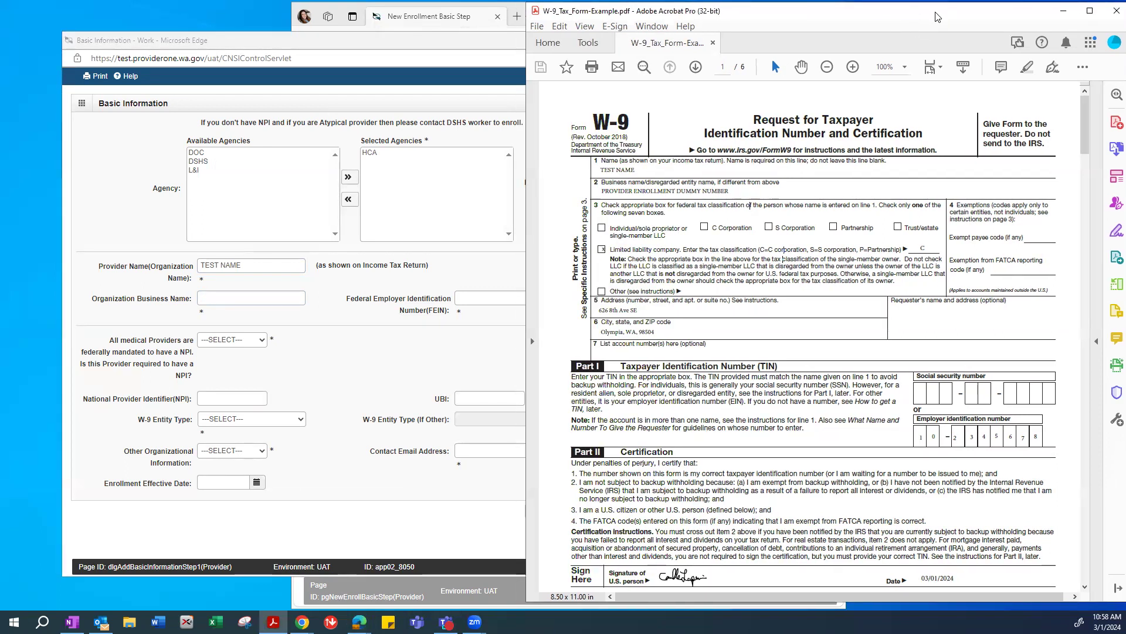
left_click(240, 302)
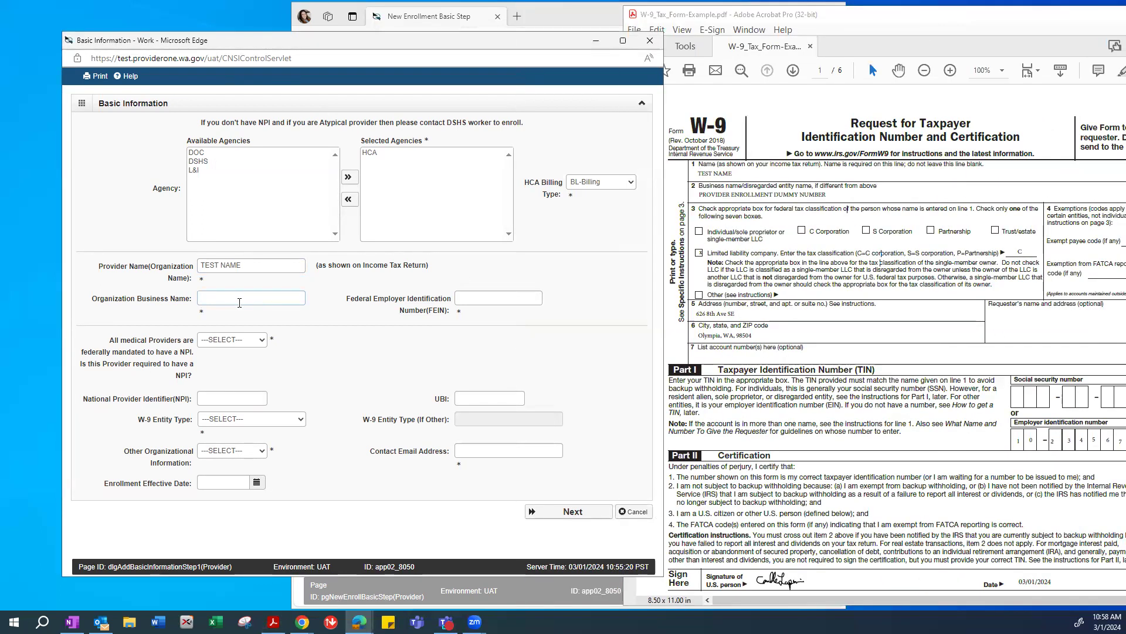
type("PROVIDER ENROLLM")
type("ENT DUMMY NUMBER")
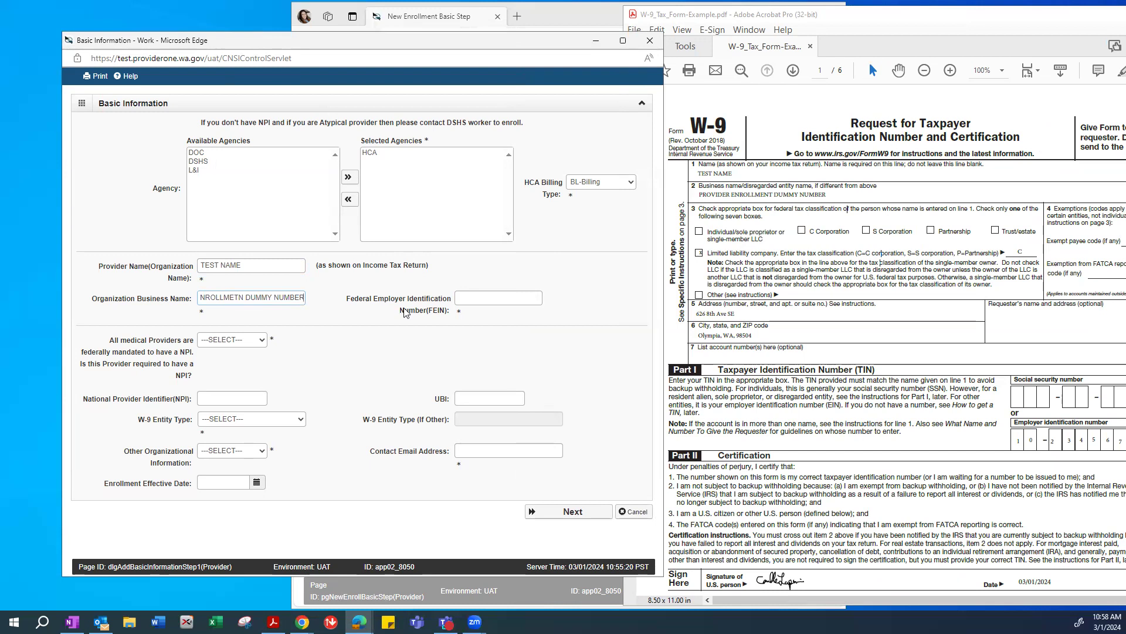
Enter the W-9's employer identification number into the FEIN field and verify it.
left_click(480, 295)
left_click_drag(893, 25, 820, 31)
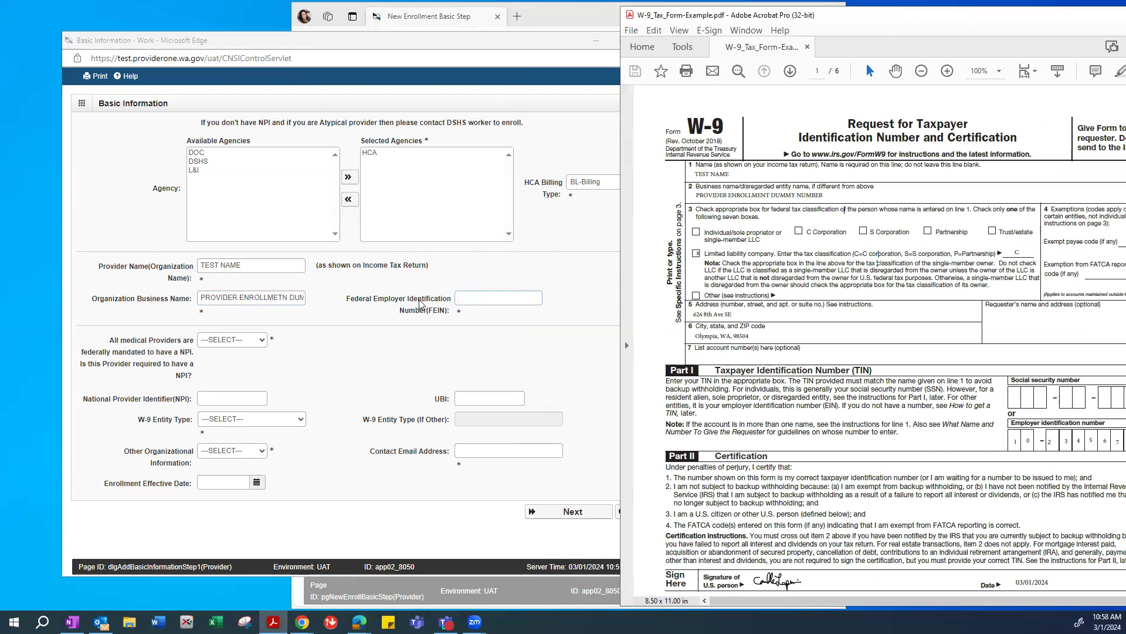
left_click(471, 294)
type("1")
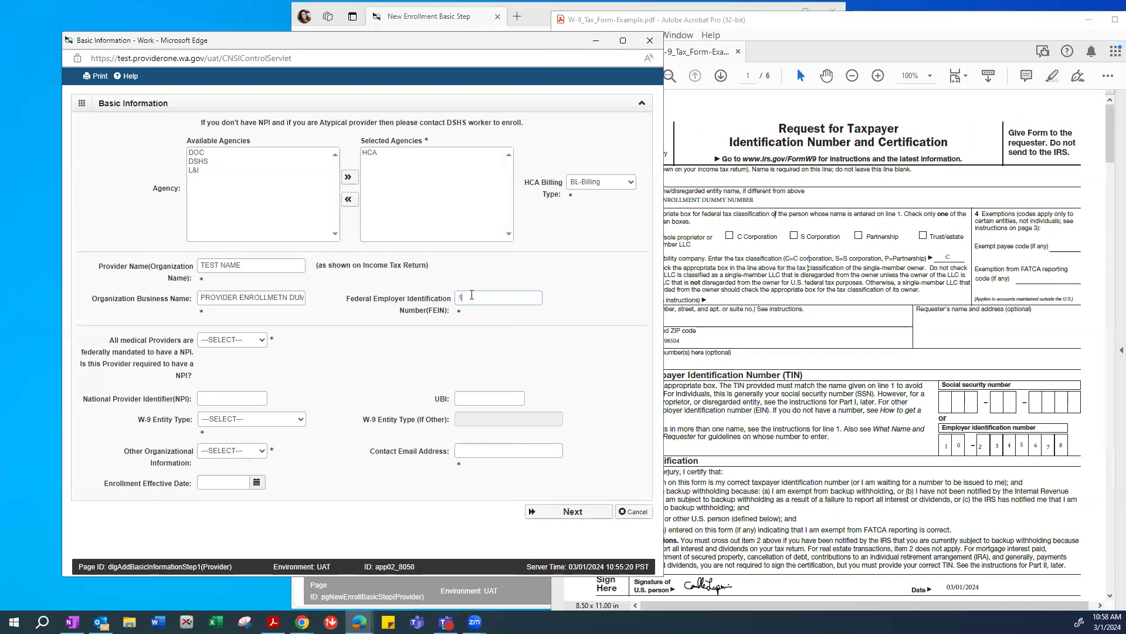
type("02345678")
double_click(473, 297)
left_click(350, 324)
left_click_drag(668, 122, 679, 122)
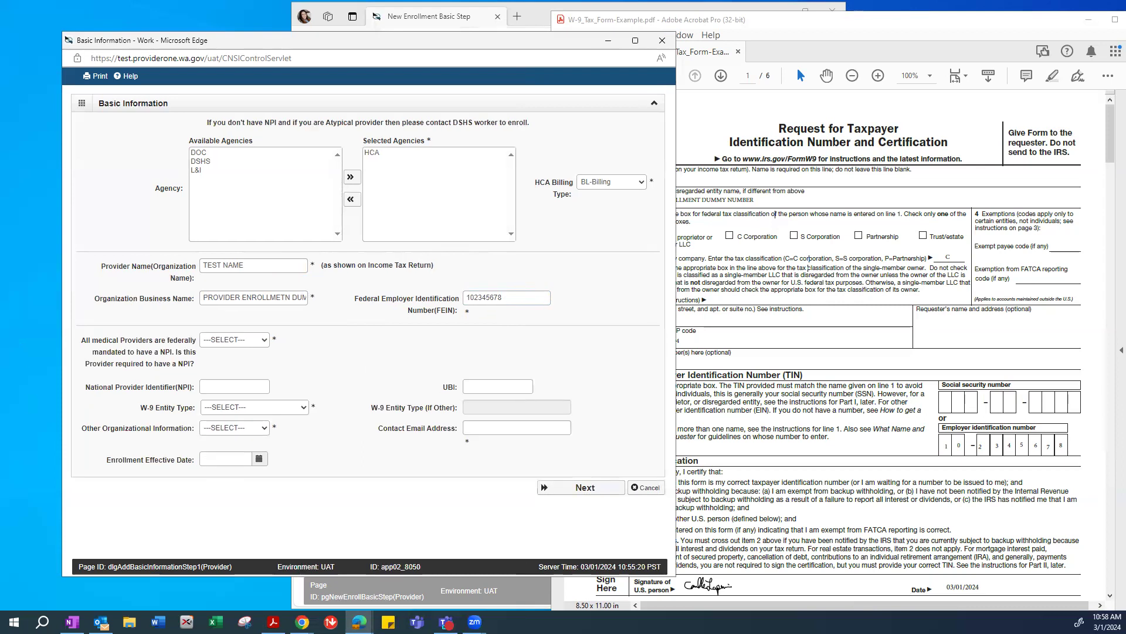
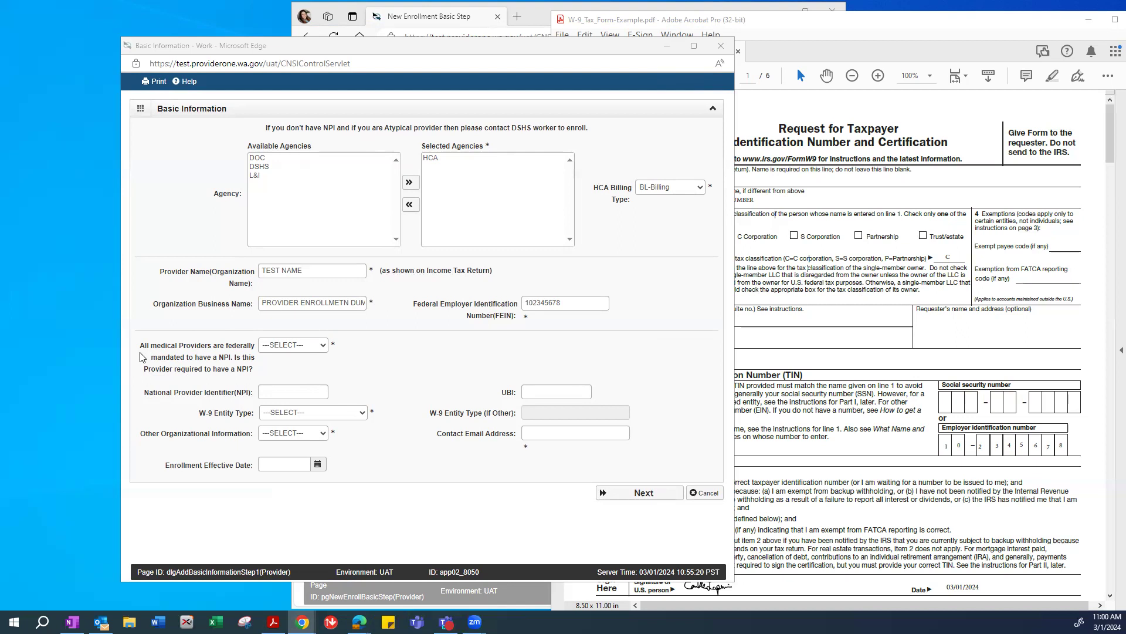
Answer No to the federal NPI requirement question, then bring the W-9 PDF forward.
left_click(315, 348)
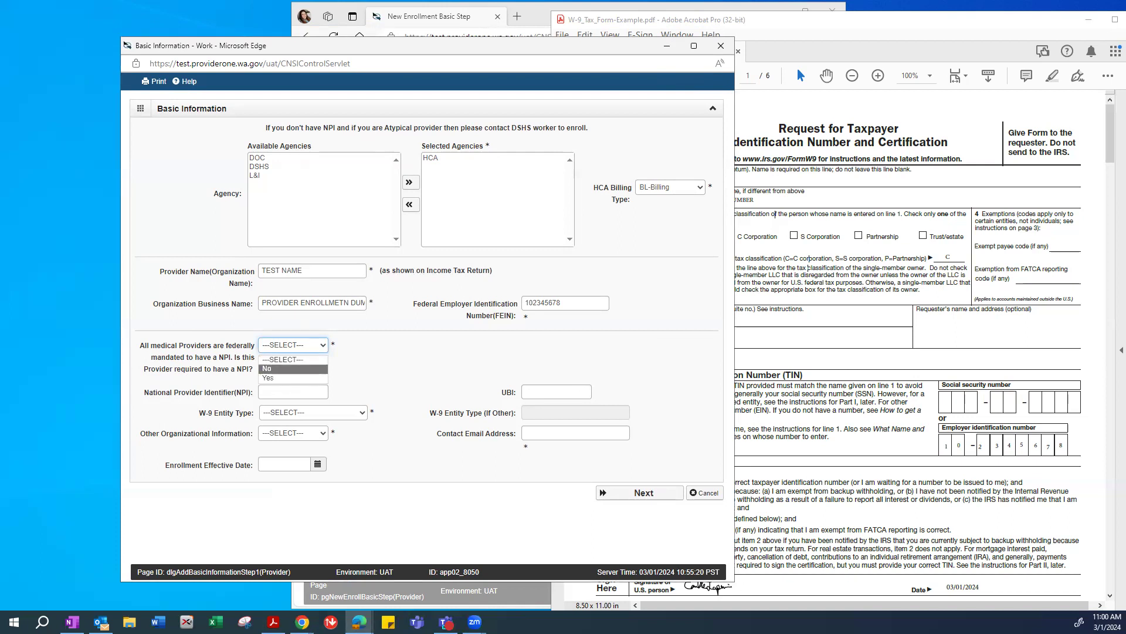
left_click(382, 351)
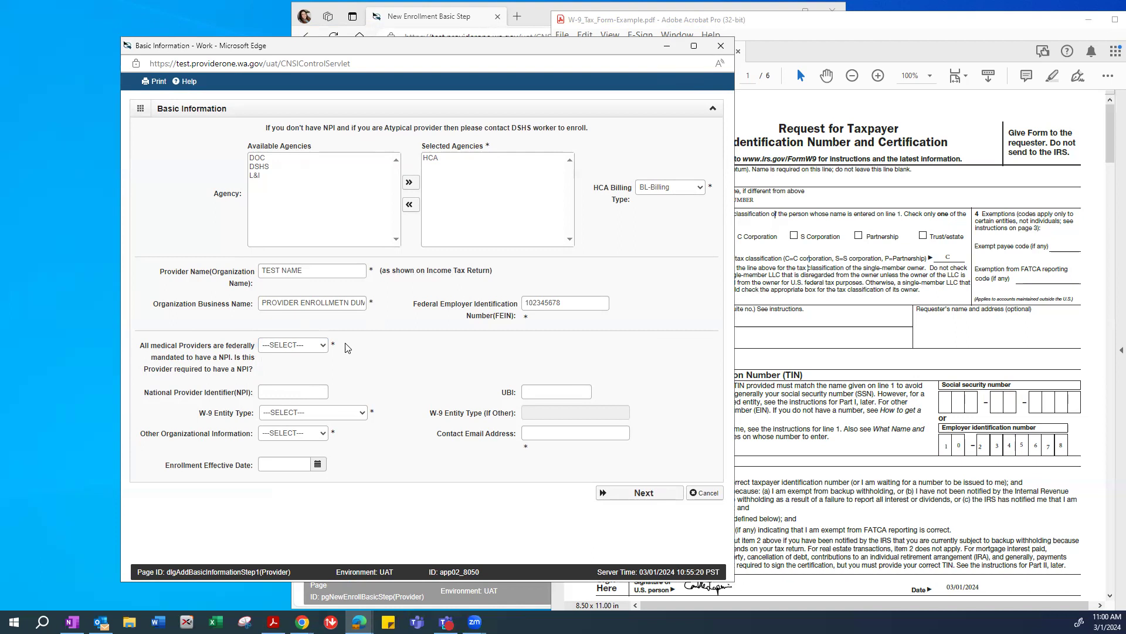
left_click(291, 346)
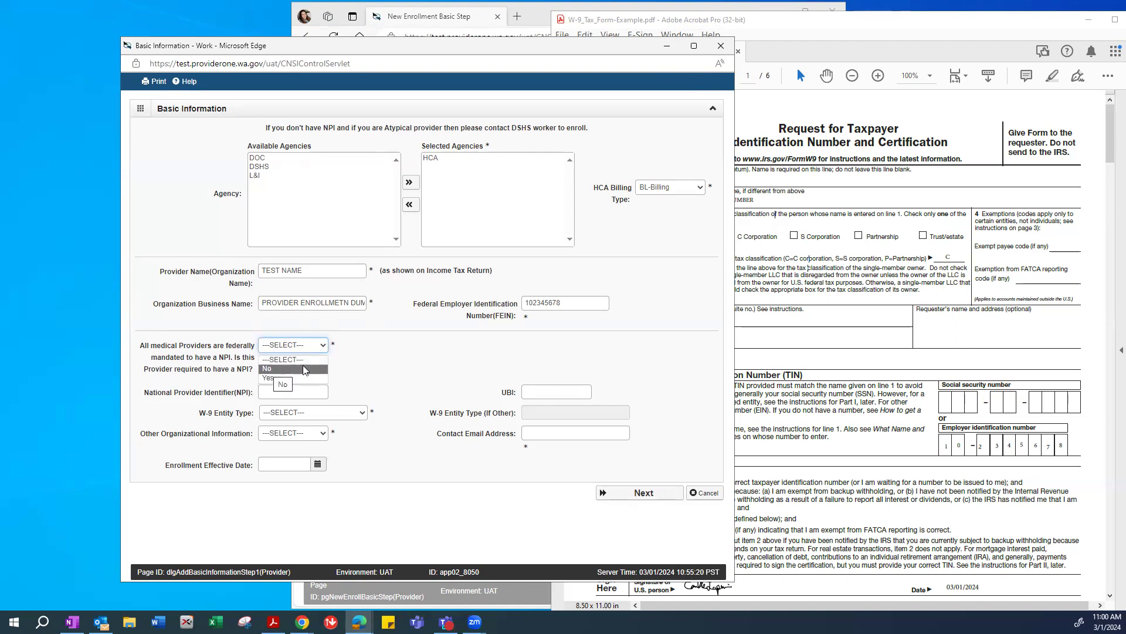
left_click(305, 347)
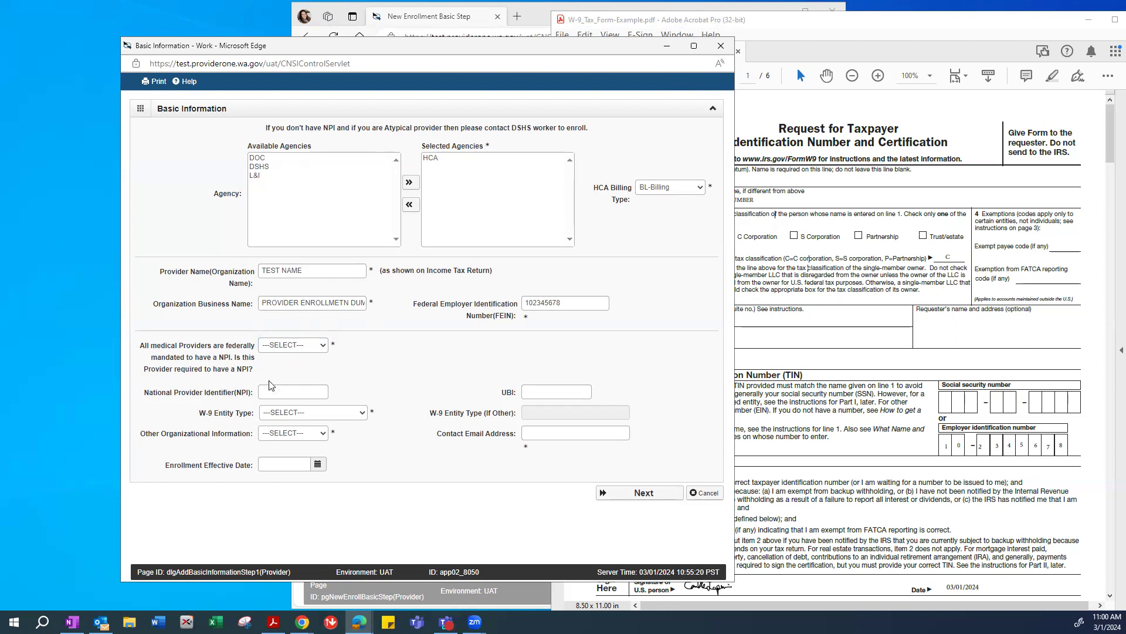
left_click(280, 348)
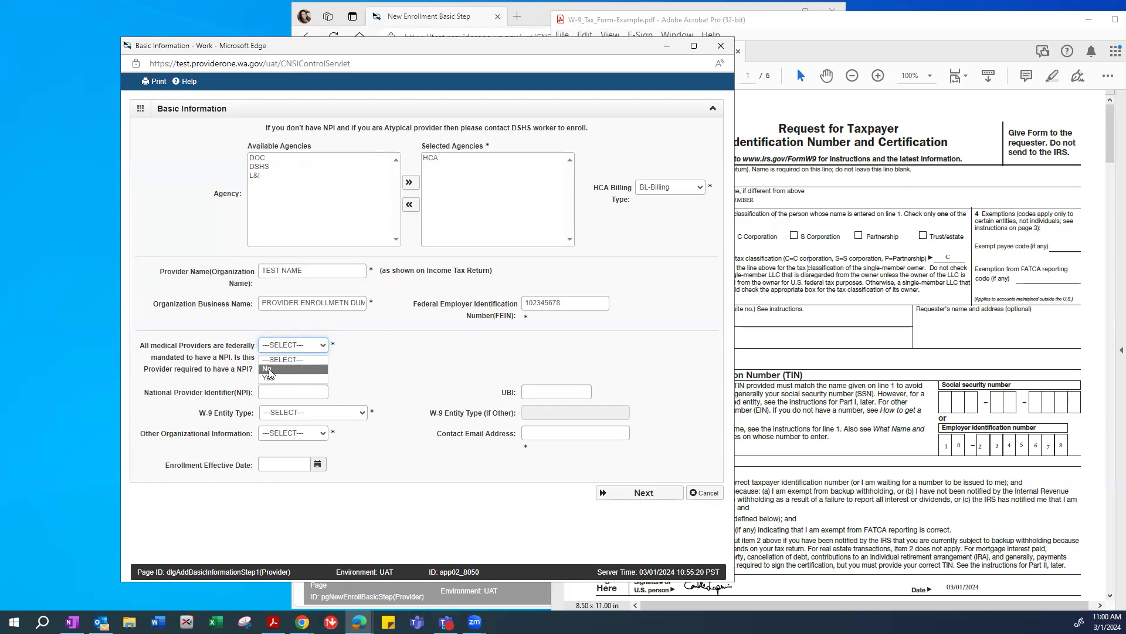
left_click(272, 369)
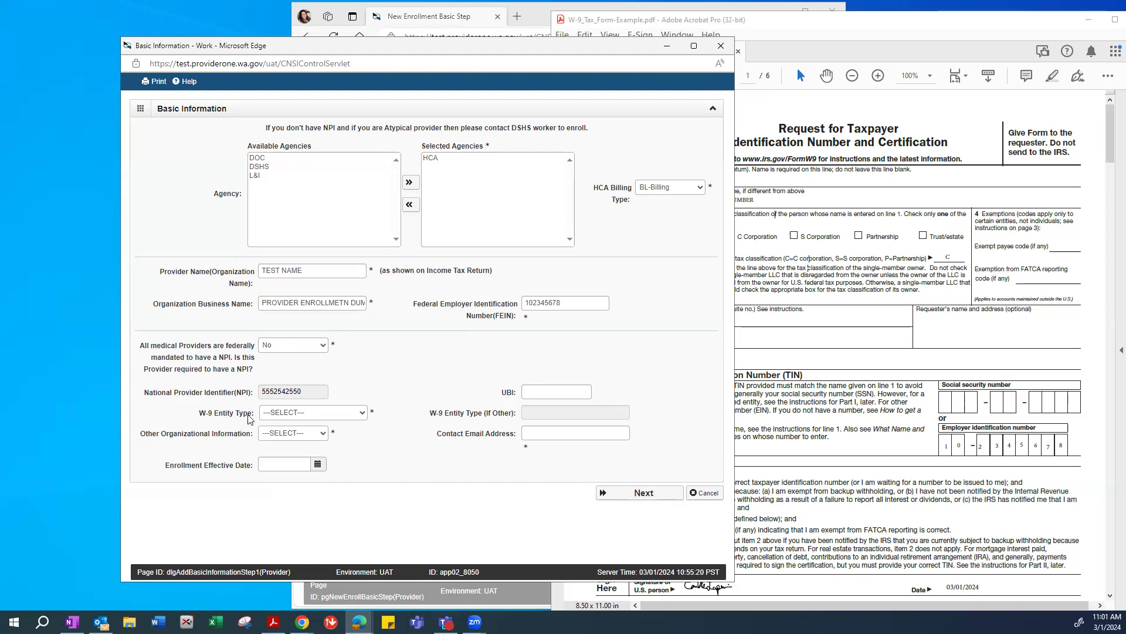
left_click(889, 289)
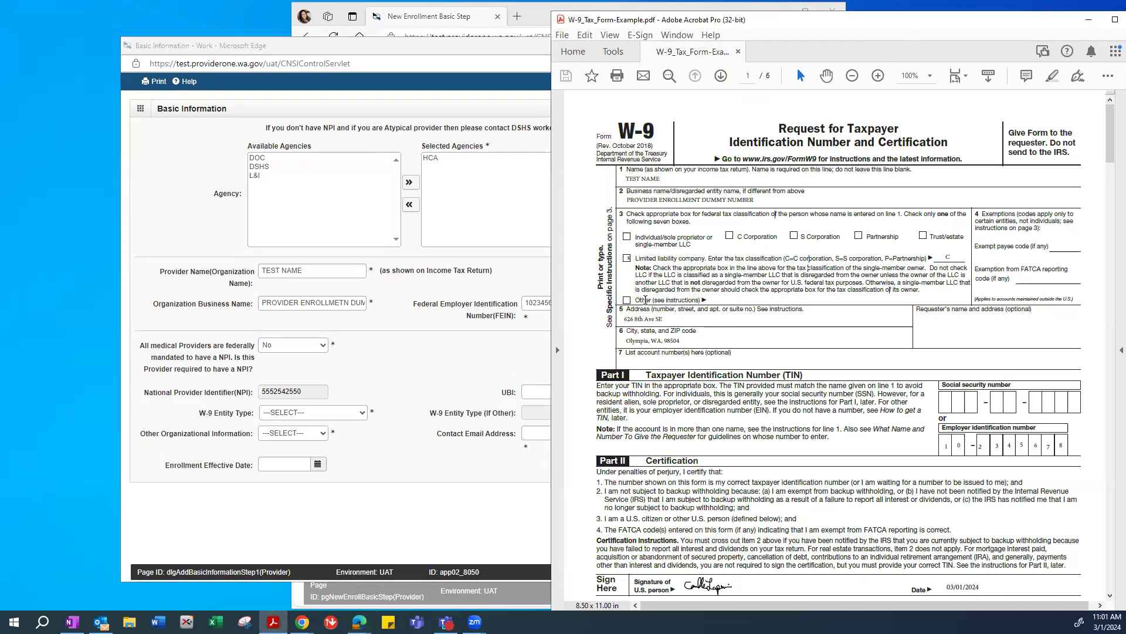
Check the Limited liability company box in the W-9 tax classification section.
left_click(626, 257)
Set W-9 entity type to LLC Filing as Corporation and organizational information to For Profit.
left_click(303, 414)
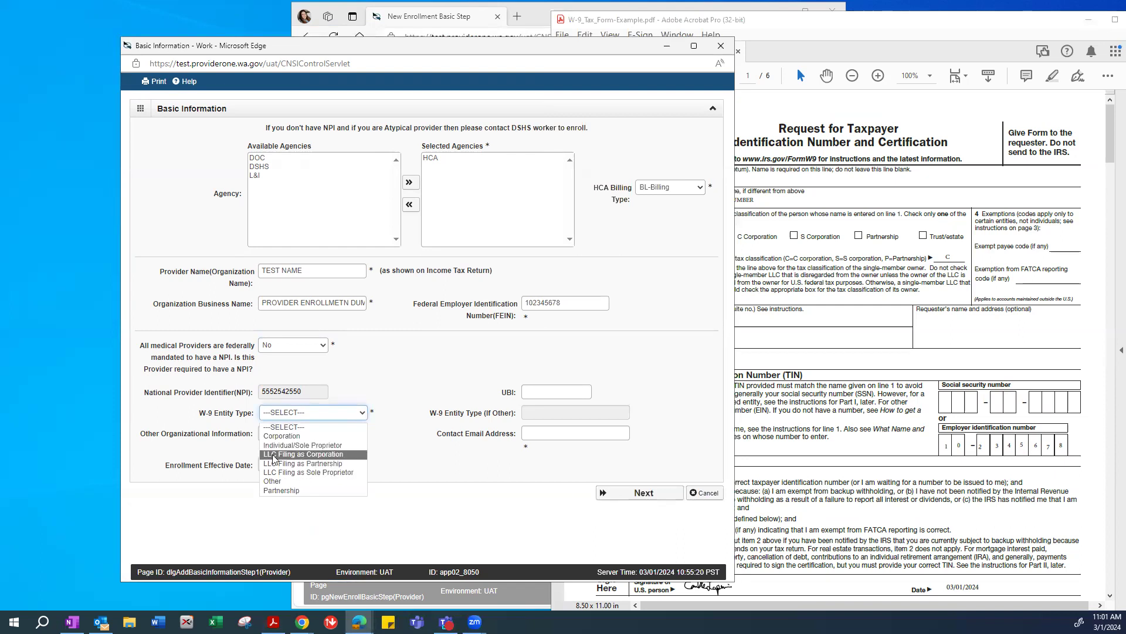
left_click(309, 455)
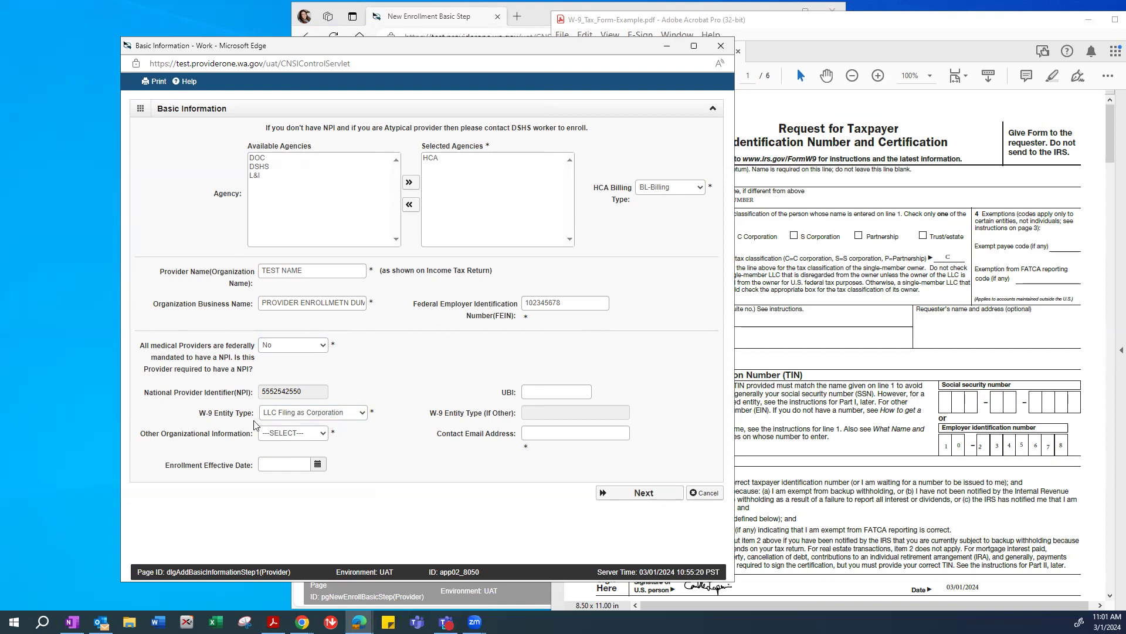
left_click(303, 439)
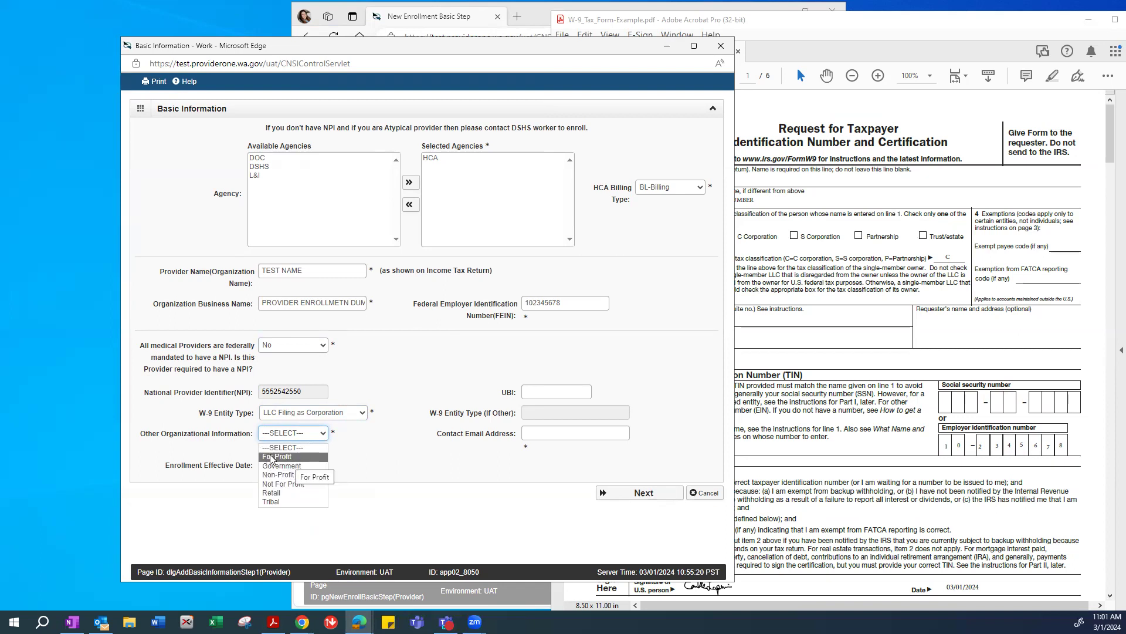
left_click(287, 456)
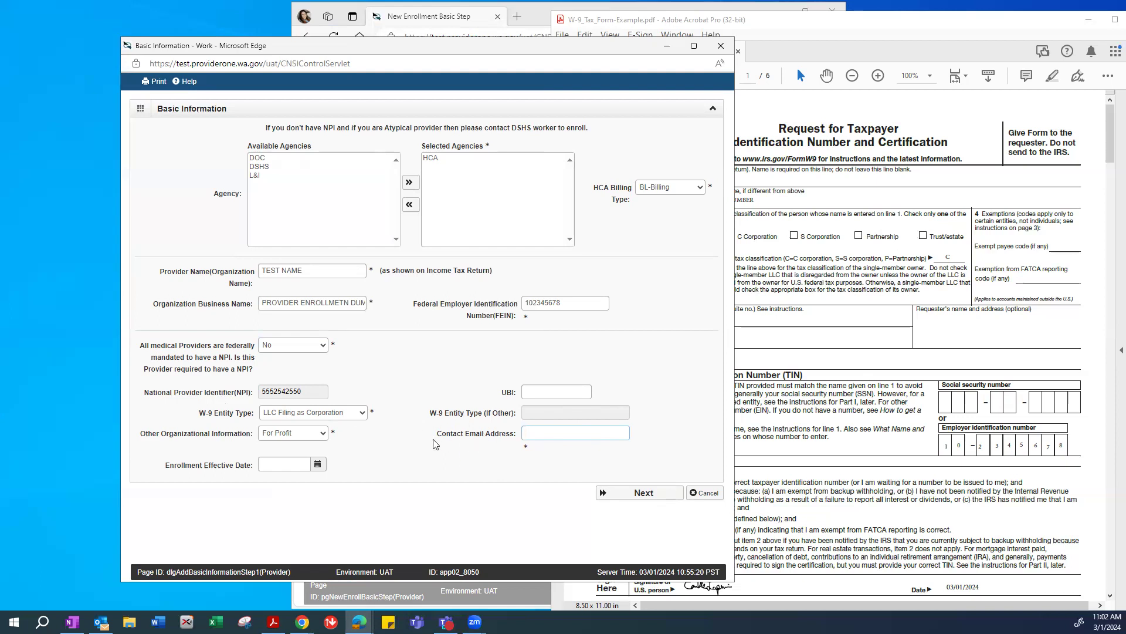
Enter the contact e-mail and the enrollment effective date 01/01/2024.
type("TESTING@TE")
type("ST.COM")
type("1/2024")
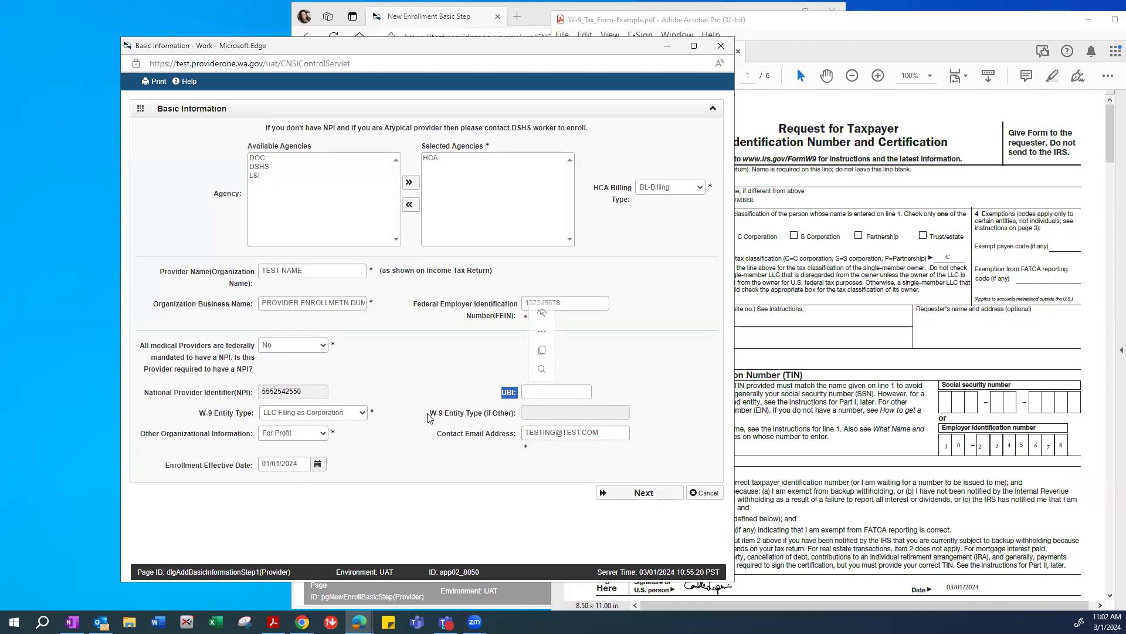
left_click_drag(432, 413, 521, 416)
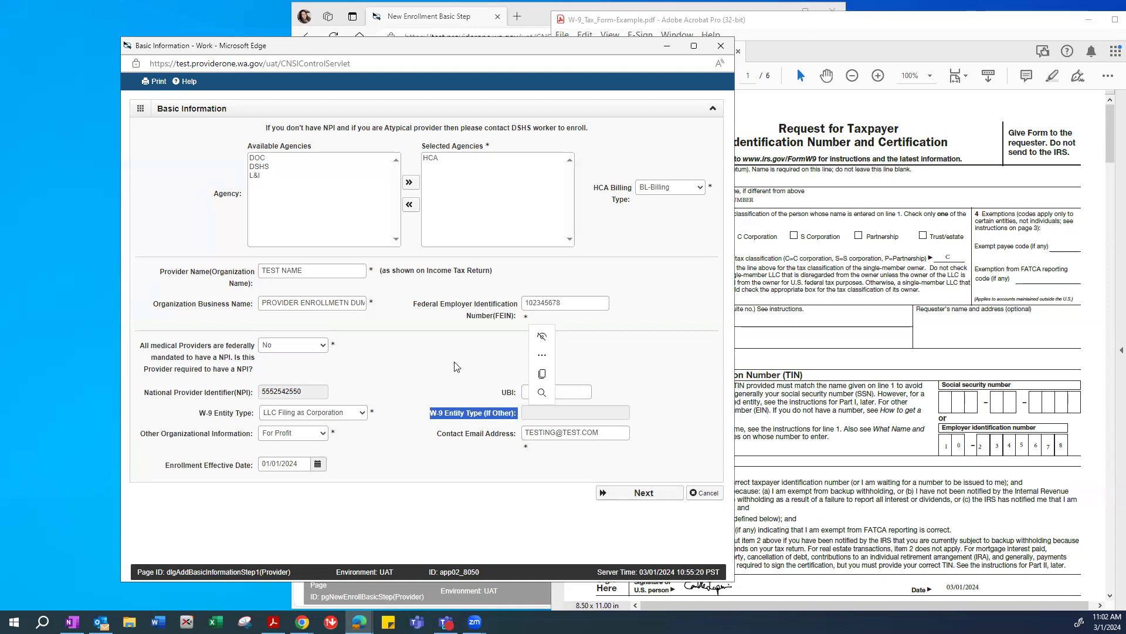
left_click(447, 382)
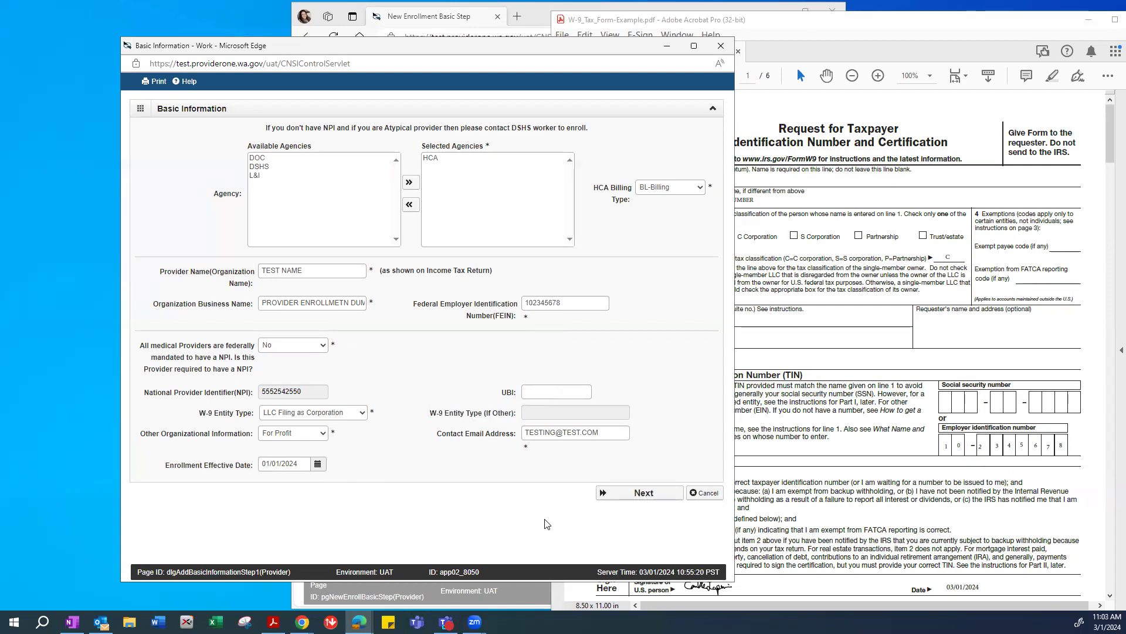
Submit the basic information, copy the new application ID, and continue into the Business Process Wizard.
left_click(646, 499)
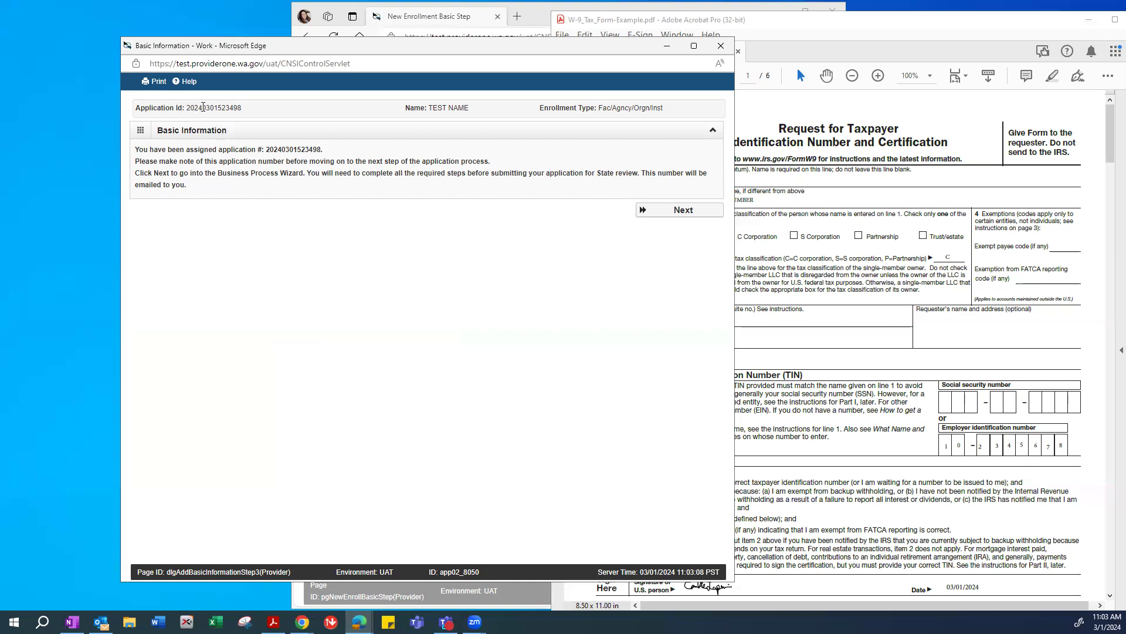
left_click_drag(182, 109, 249, 111)
right_click(249, 111)
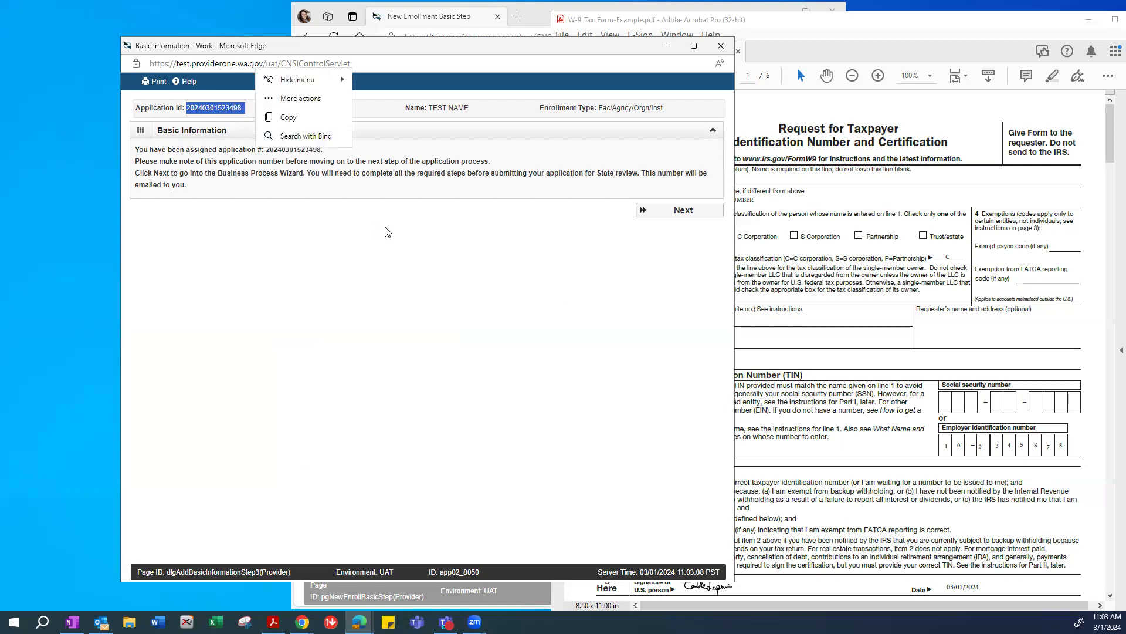
left_click(321, 331)
left_click(389, 306)
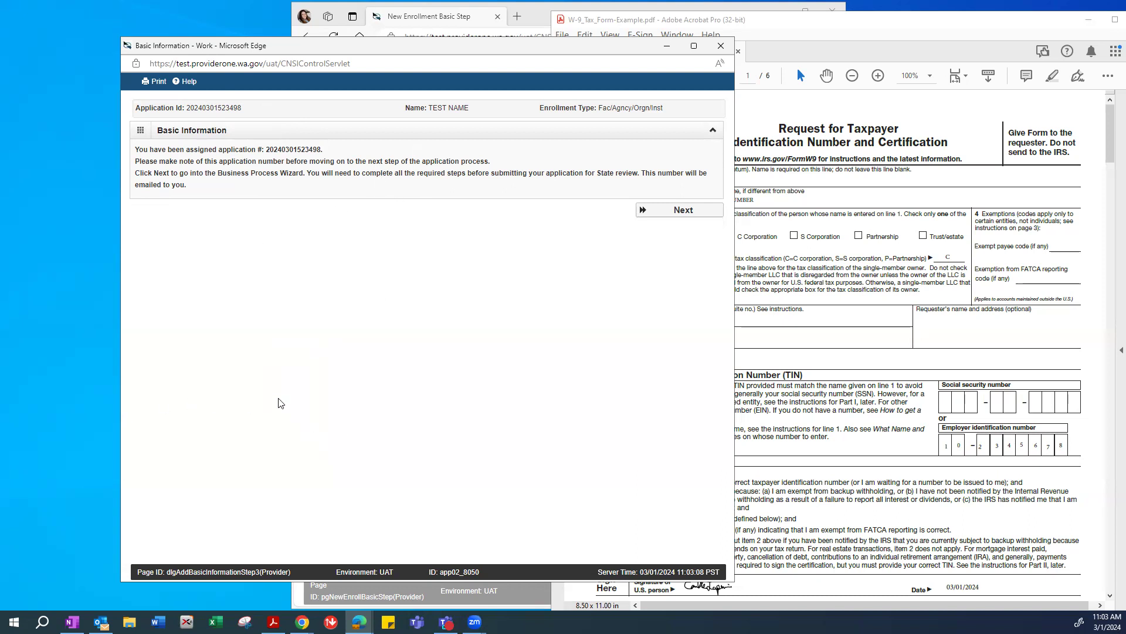
left_click(674, 213)
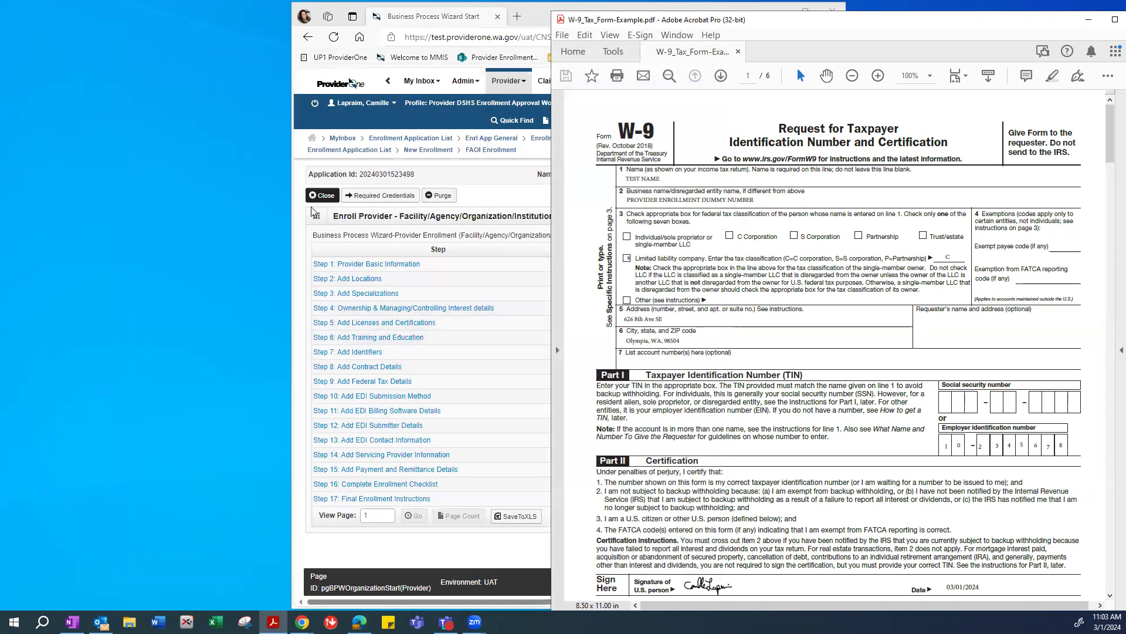
Bring the W-9_Tax_Form-Example.pdf in front of the wizard's enrollment step list.
left_click(303, 173)
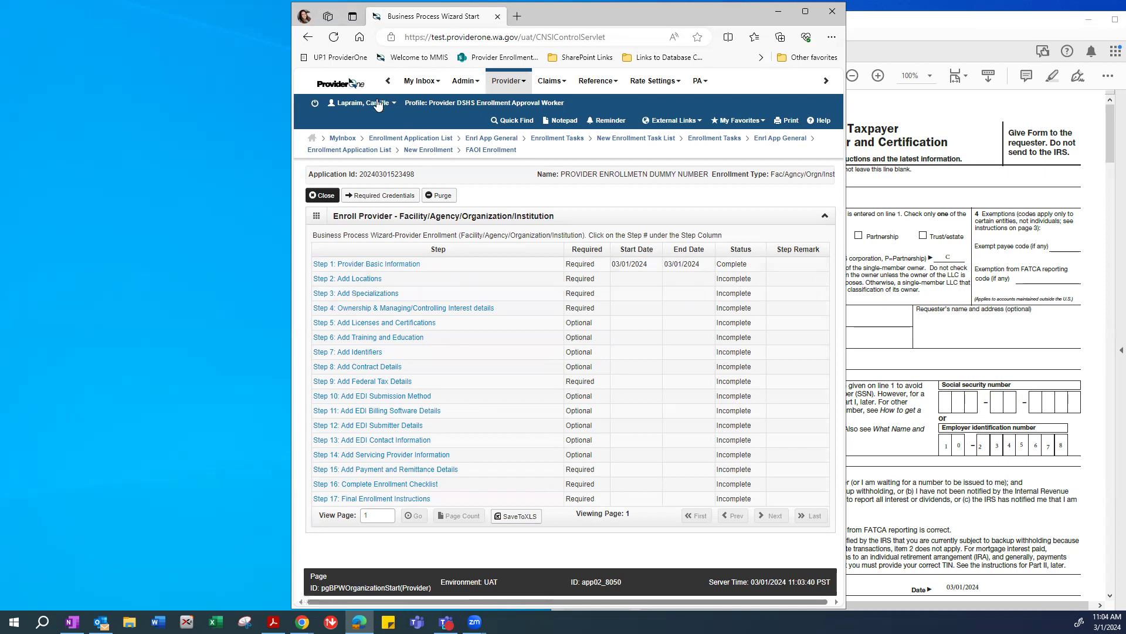
left_click(979, 22)
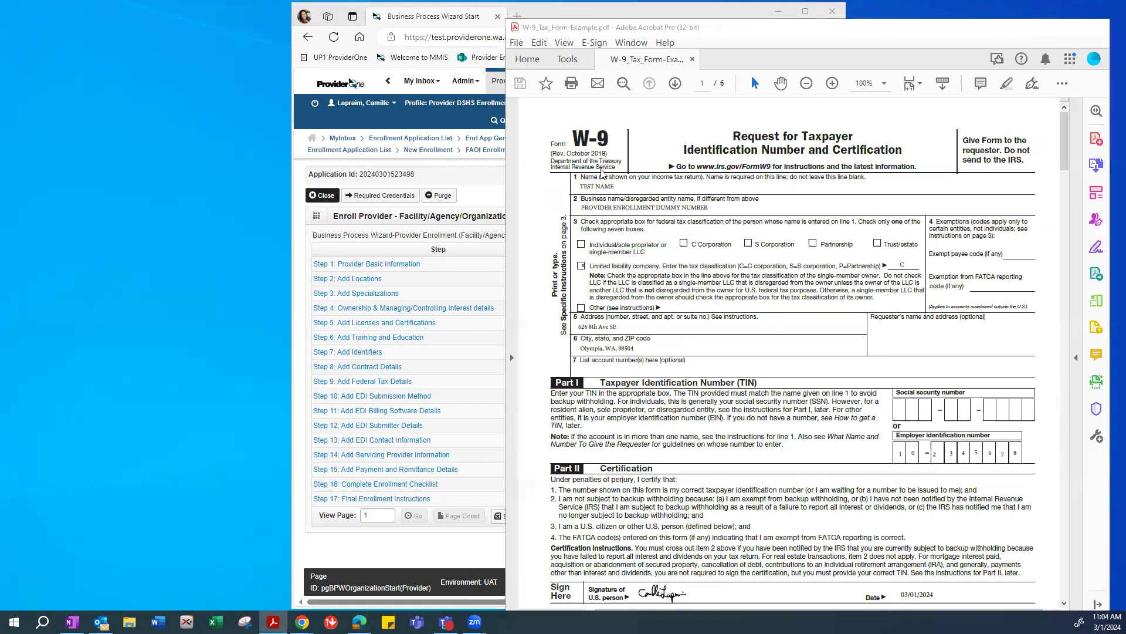
Minimize the Acrobat W-9 window to reveal the Business Process Wizard step list.
left_click(1042, 28)
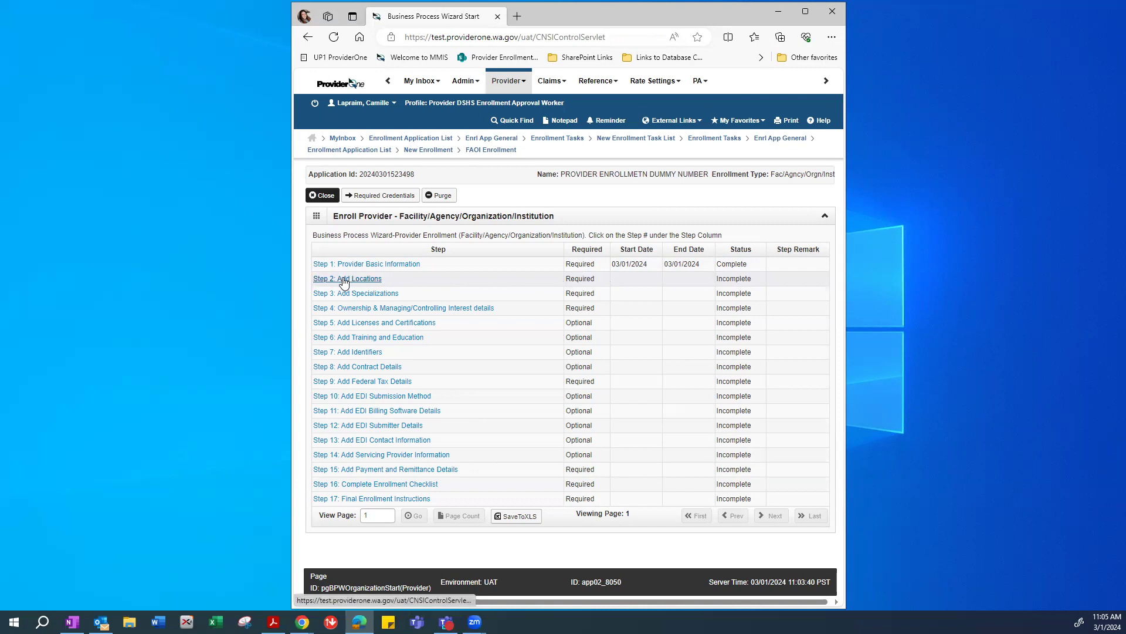
Open Step 2: Add Locations and start adding a new physical location.
left_click(346, 280)
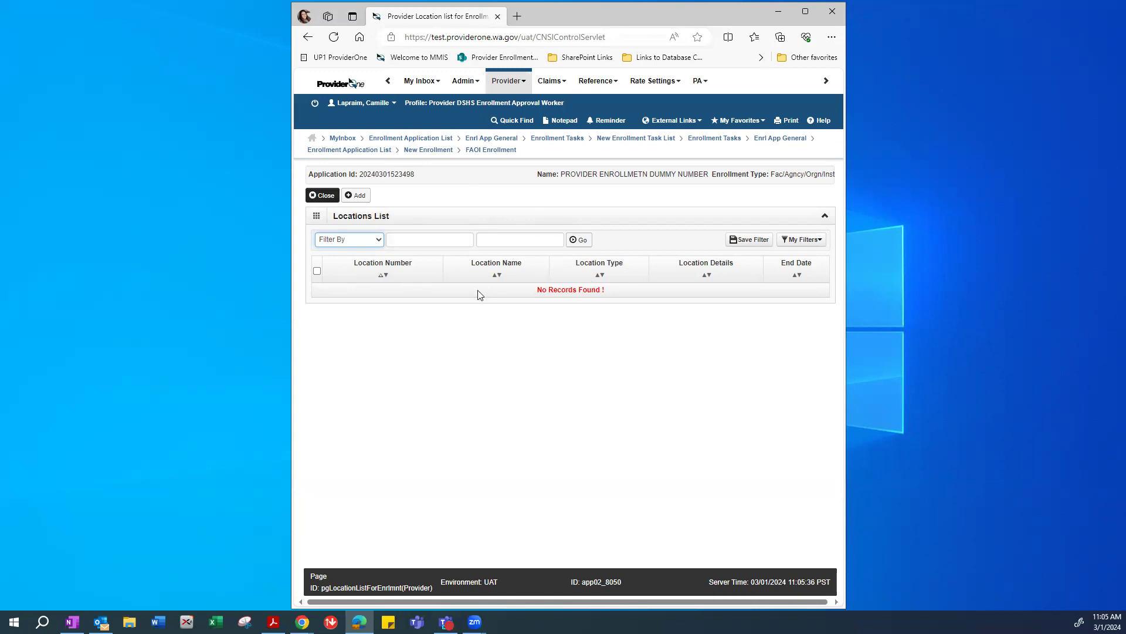
left_click(353, 196)
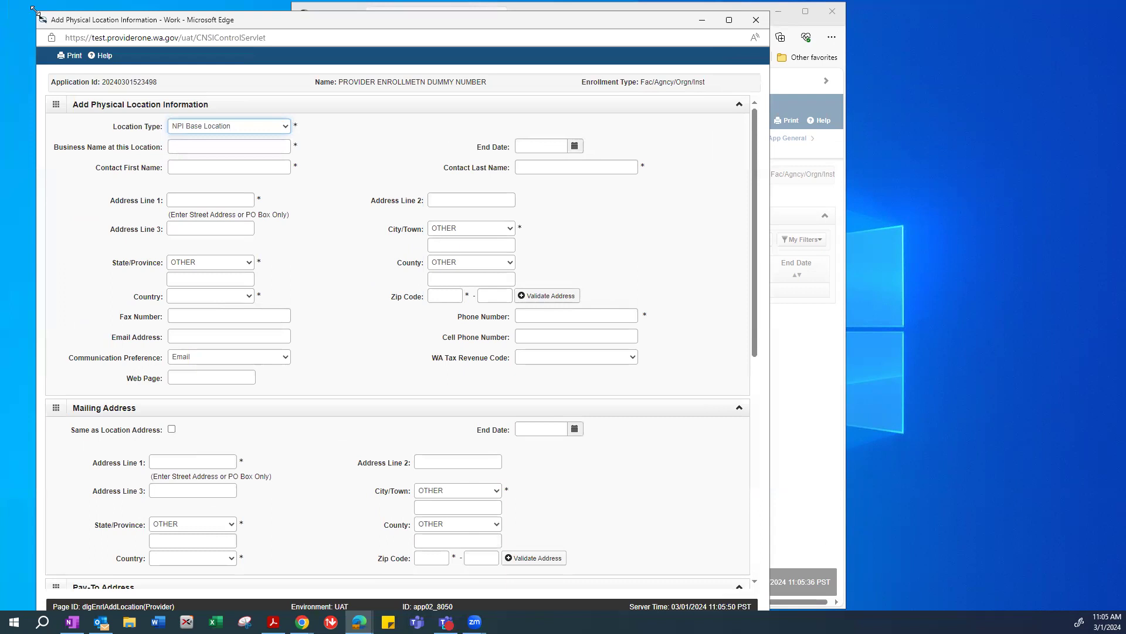
Resize and reposition the Add Physical Location popup, then switch to the Chrome PDF guide.
left_click_drag(34, 10, 103, 102)
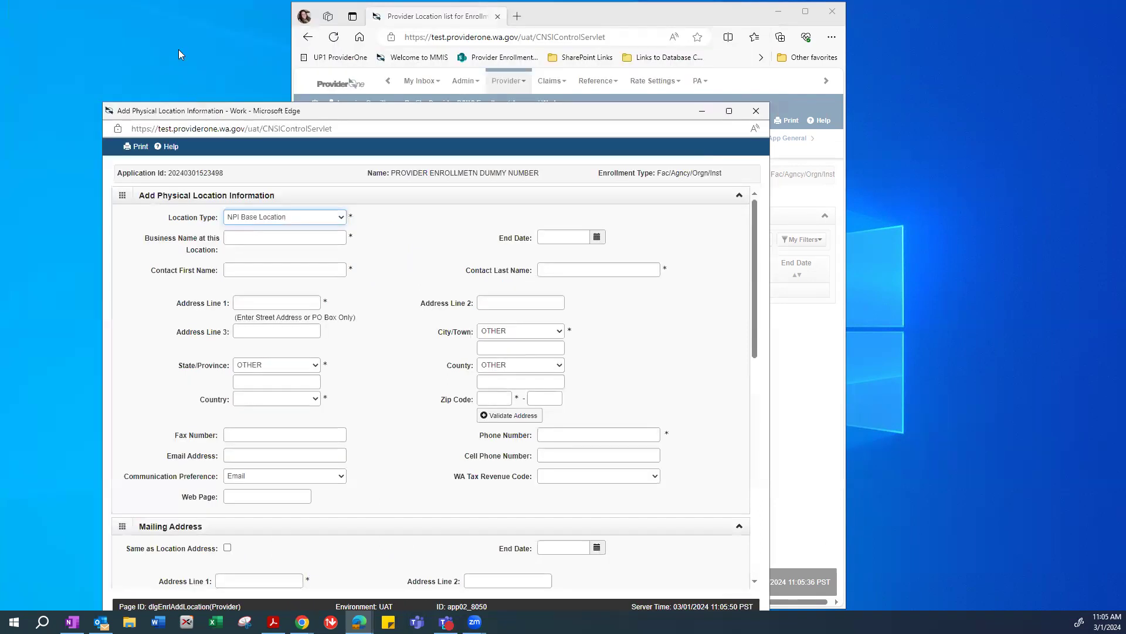
left_click_drag(178, 110, 157, 52)
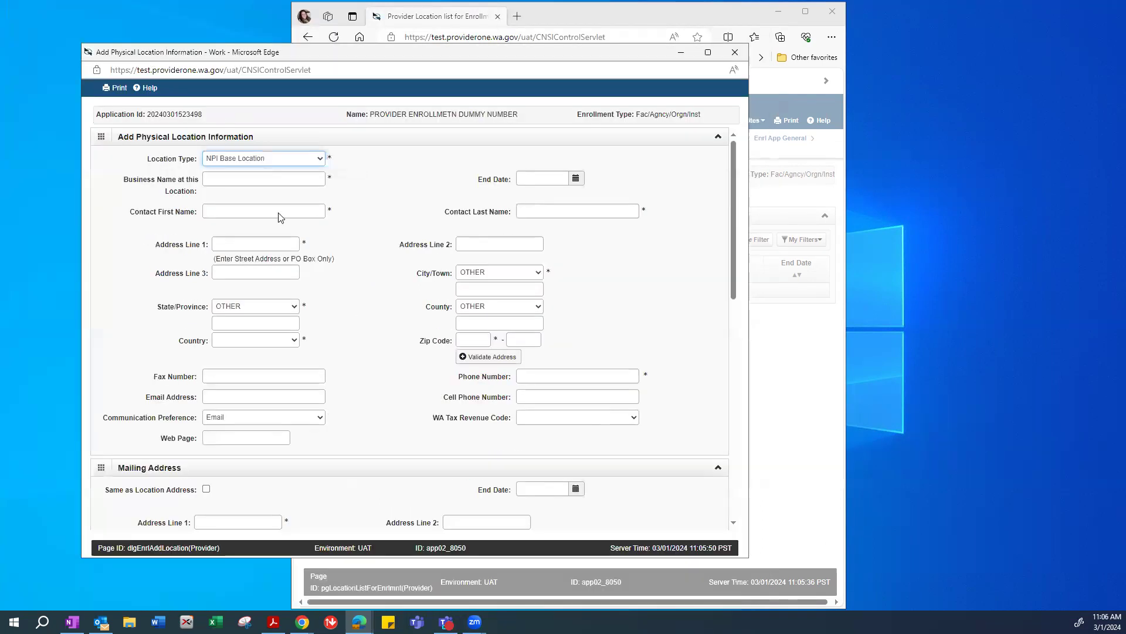
scroll(409, 401, "down", 9)
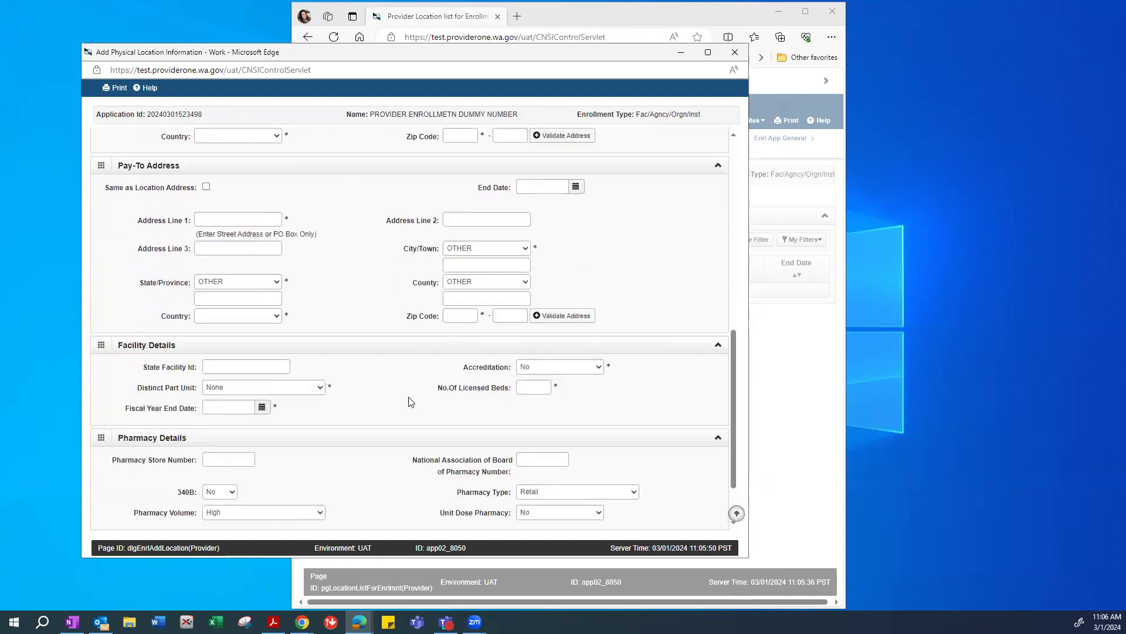
scroll(409, 400, "down", 2)
scroll(409, 401, "up", 11)
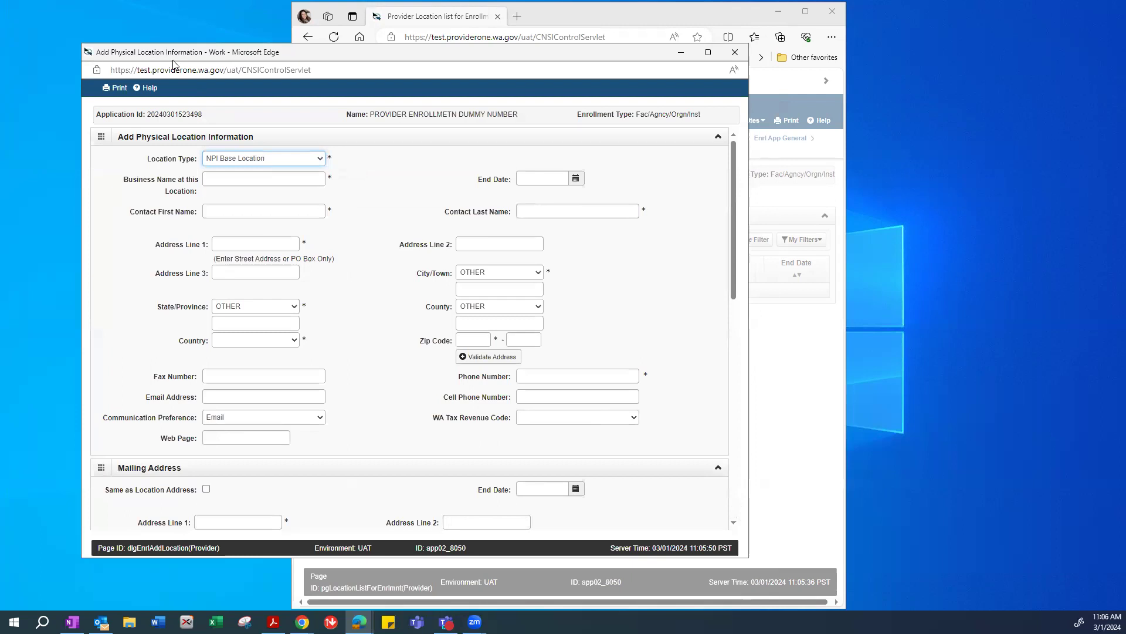
left_click_drag(176, 58, 134, 75)
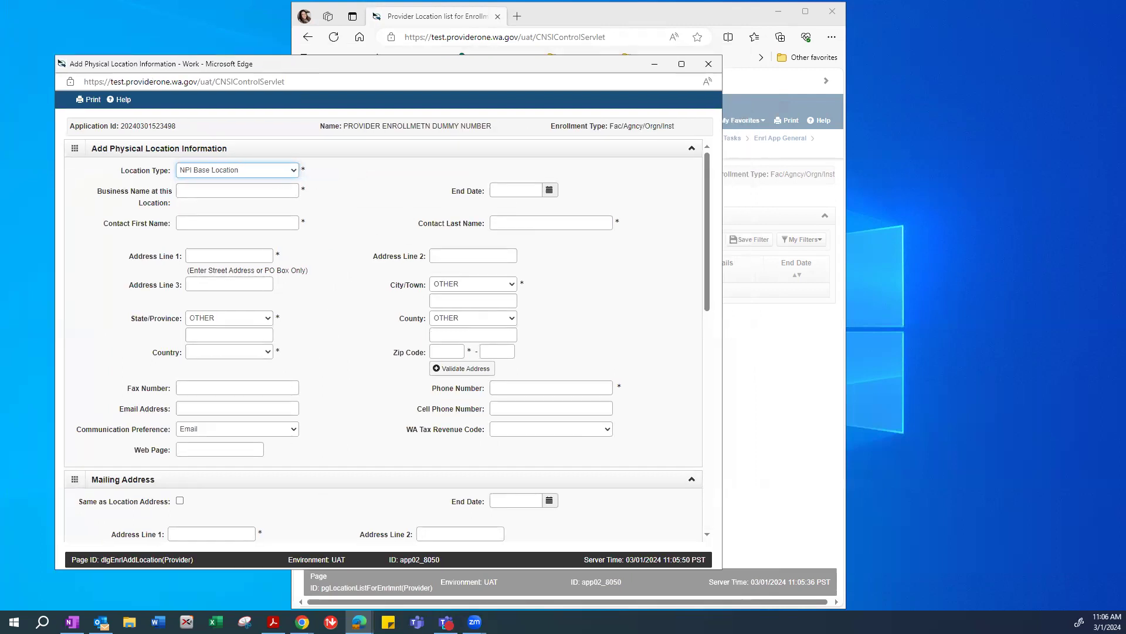
key("alt+Tab")
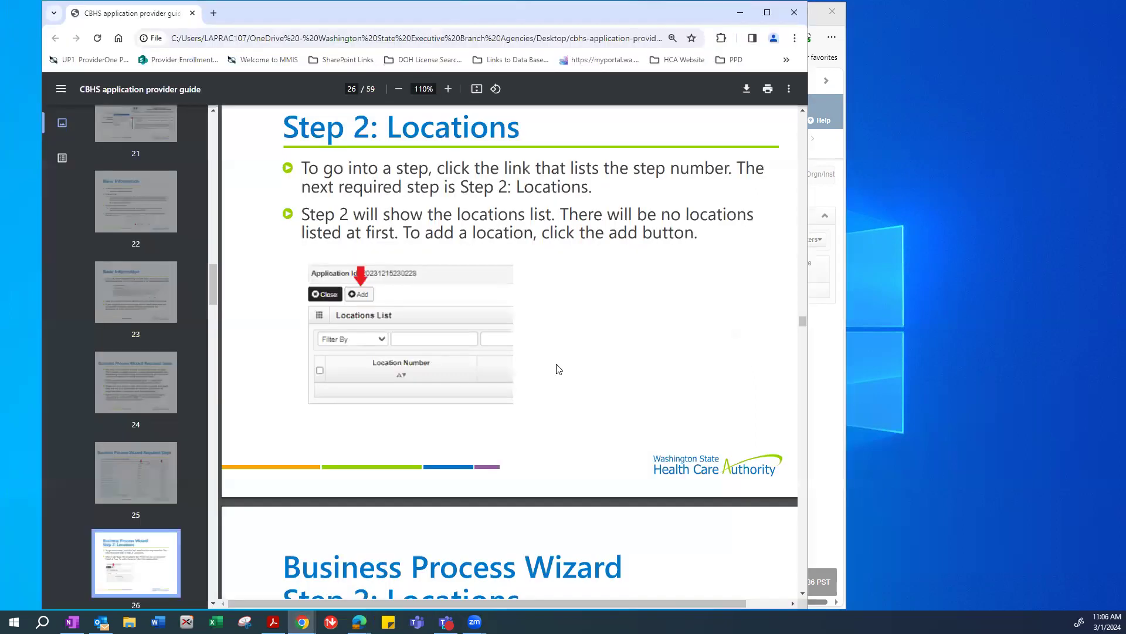
Scroll the CBHS provider guide from page 26 to page 28's Add Physical Location fields.
scroll(558, 369, "down", 7)
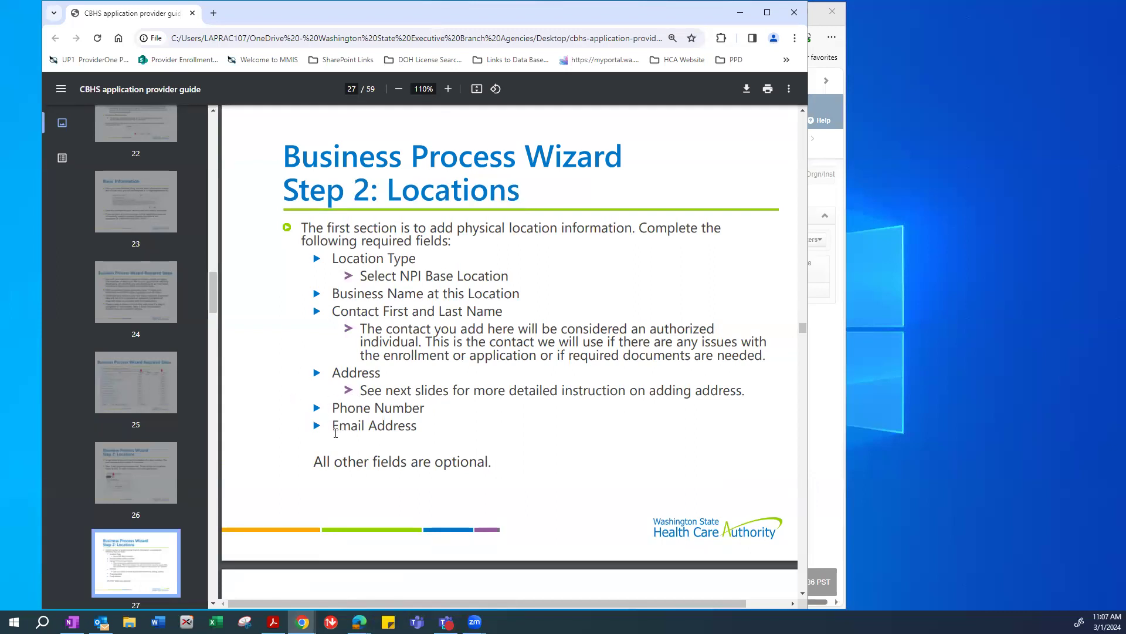
scroll(300, 418, "down", 9)
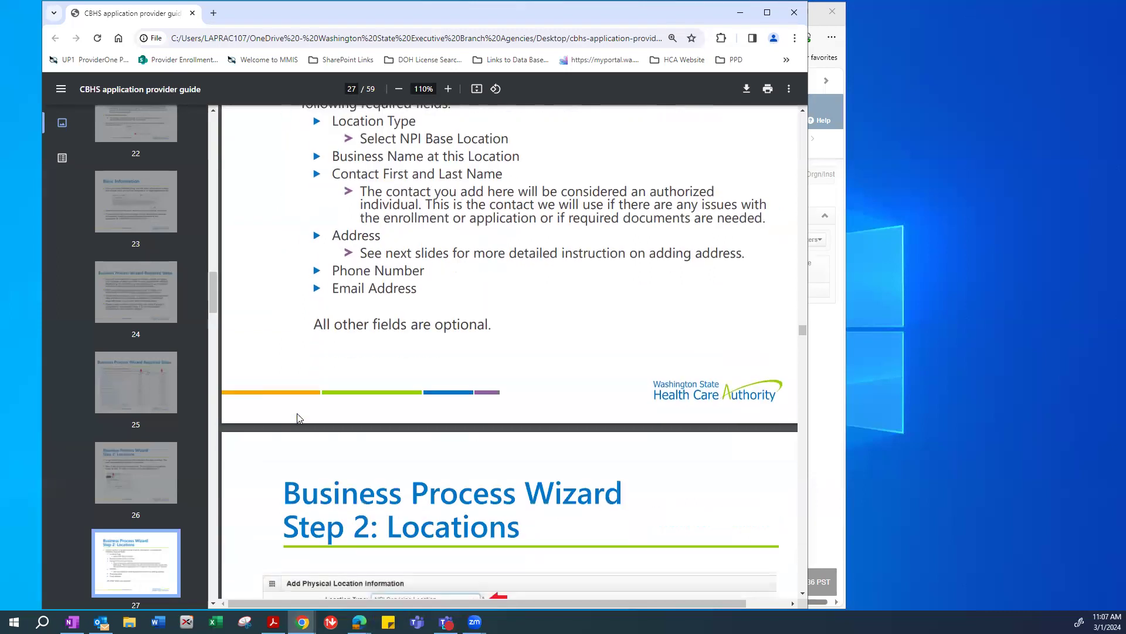
scroll(300, 418, "down", 6)
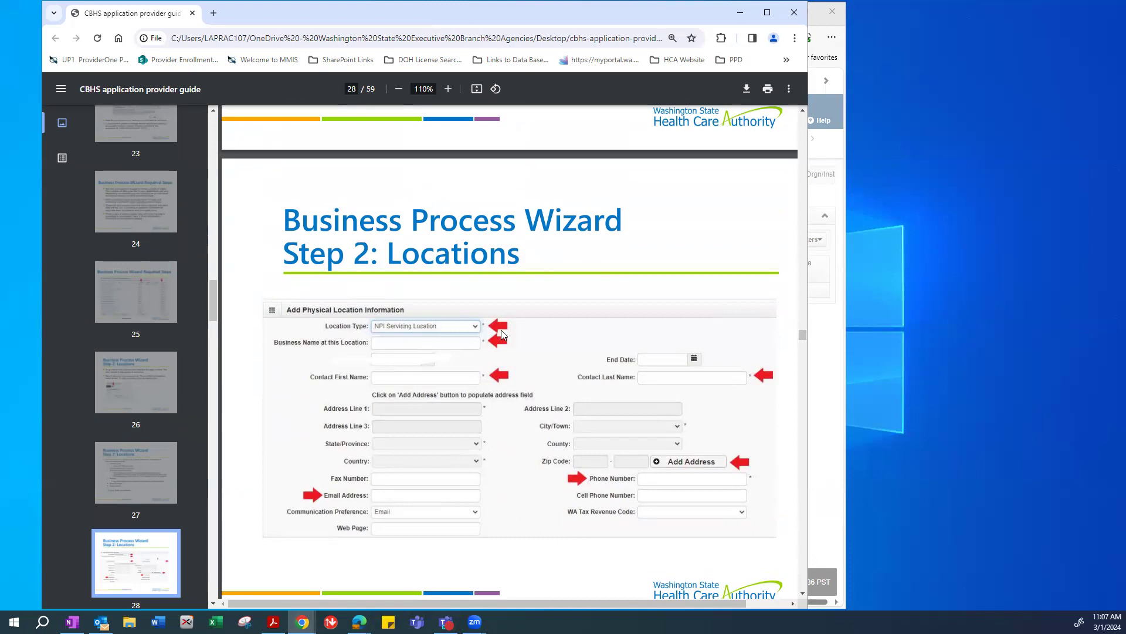
Scroll the guide to page 30, covering address entry, Validate Address and OK.
scroll(502, 334, "down", 2)
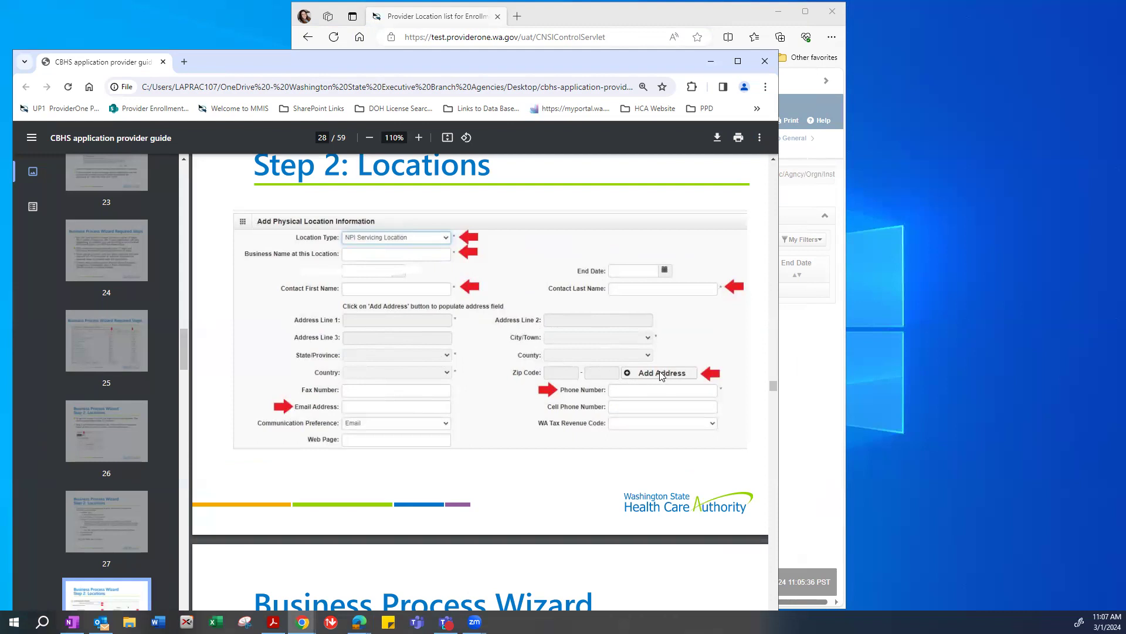
scroll(661, 375, "down", 10)
scroll(657, 374, "down", 2)
scroll(655, 372, "up", 2)
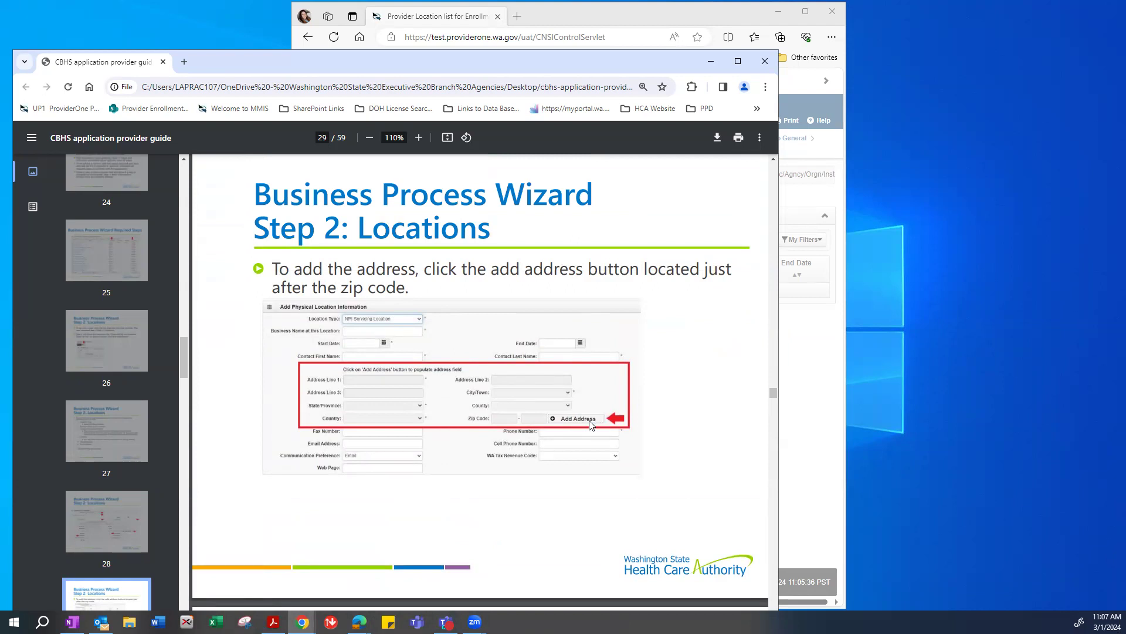
scroll(645, 420, "down", 7)
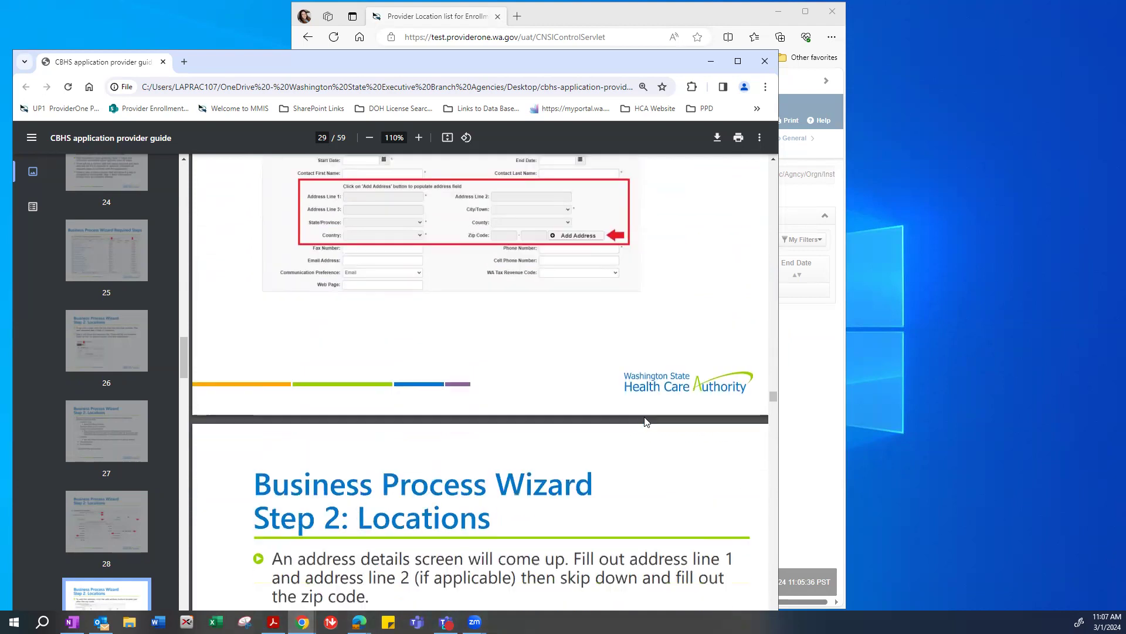
scroll(646, 422, "down", 2)
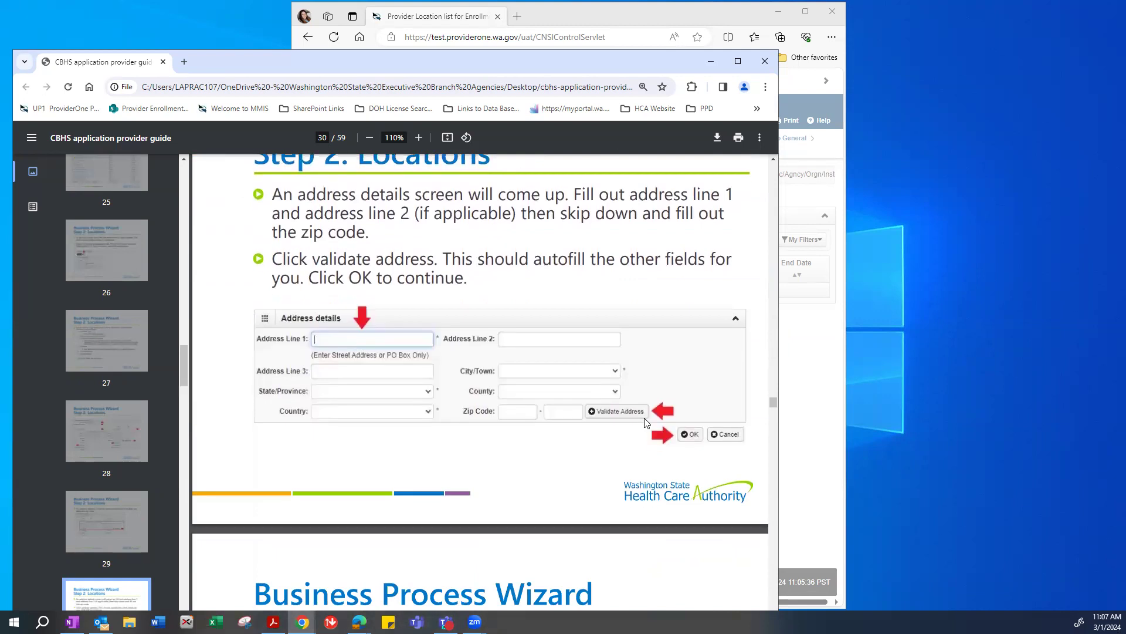
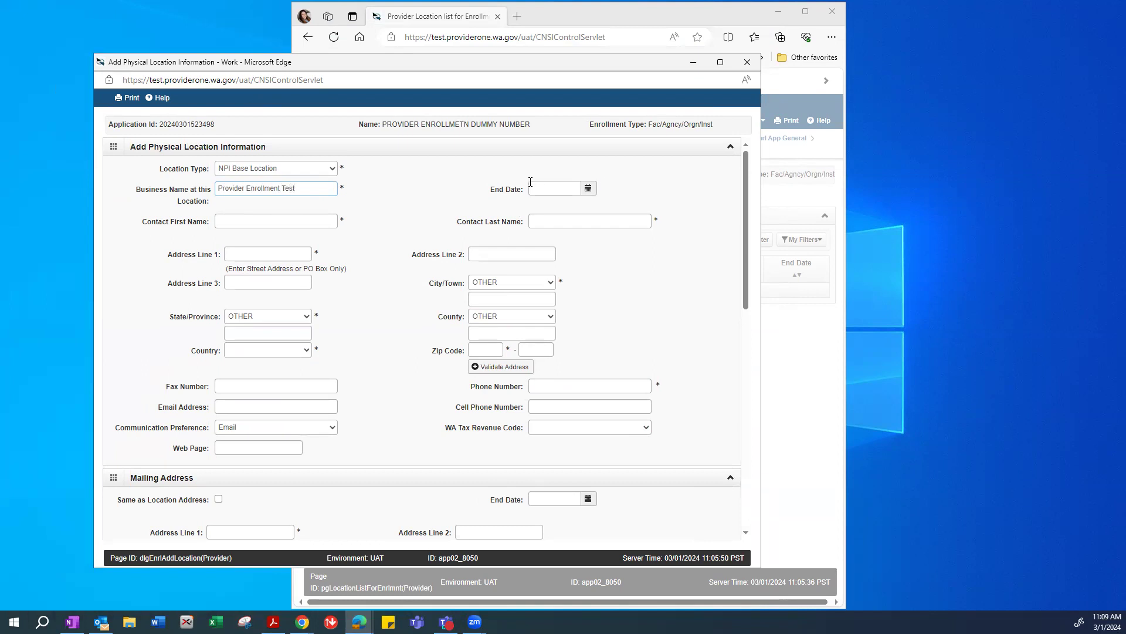
Enter the location contact's name, street address and zip code, then validate the address.
left_click(228, 222)
type("Provi")
type("Enrollment")
type("ve SE")
left_click(478, 348)
type("98504")
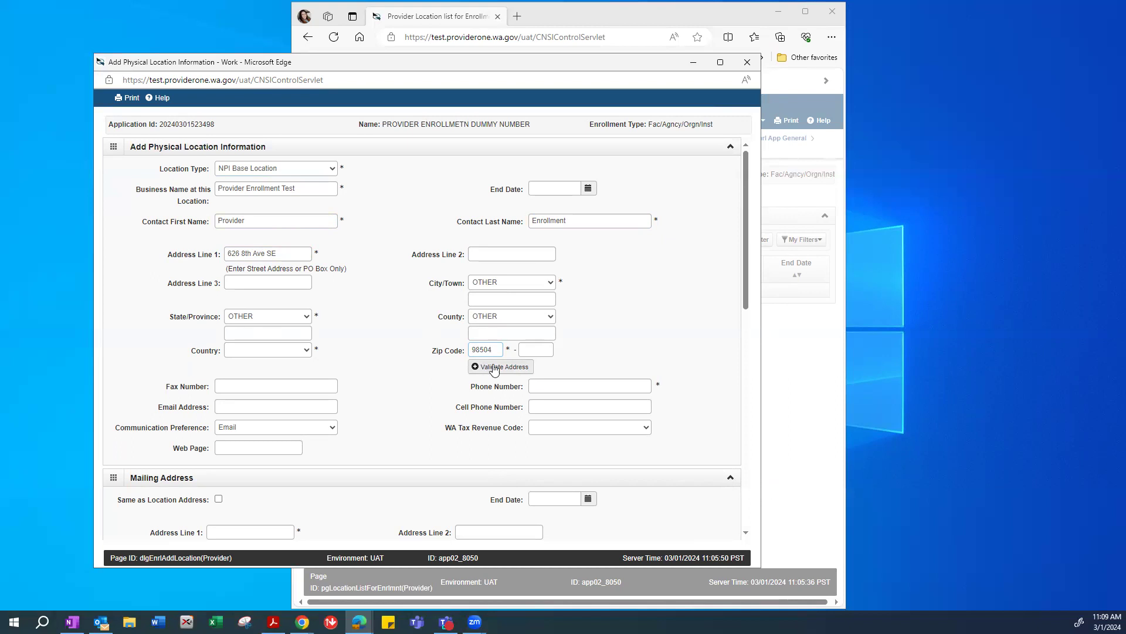
left_click(496, 367)
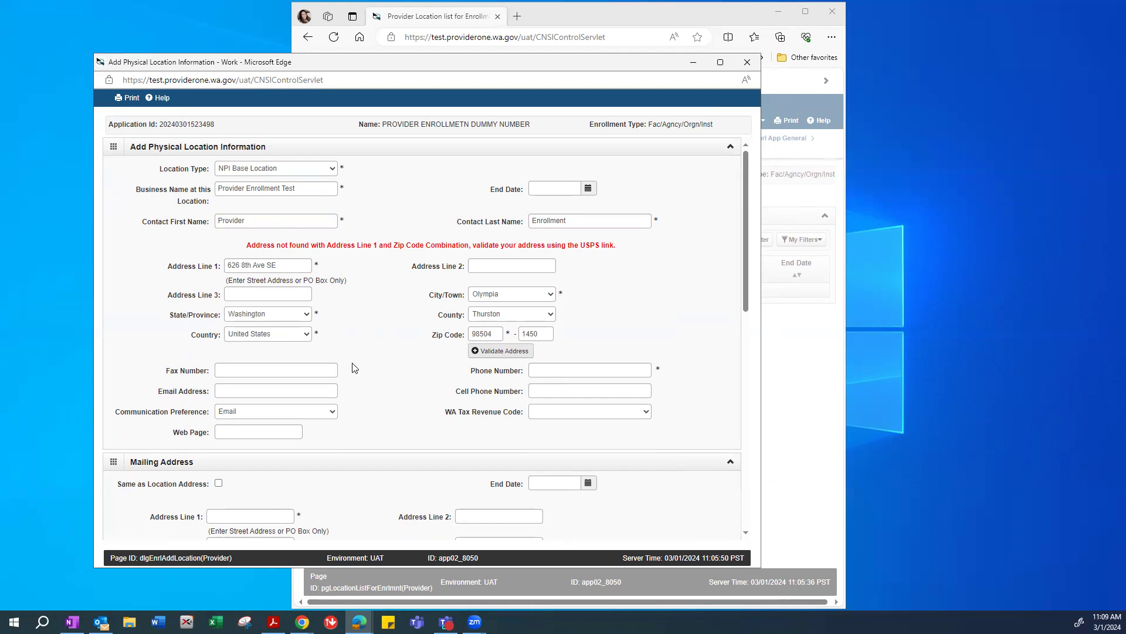
Enter the location's phone number.
scroll(386, 360, "down", 3)
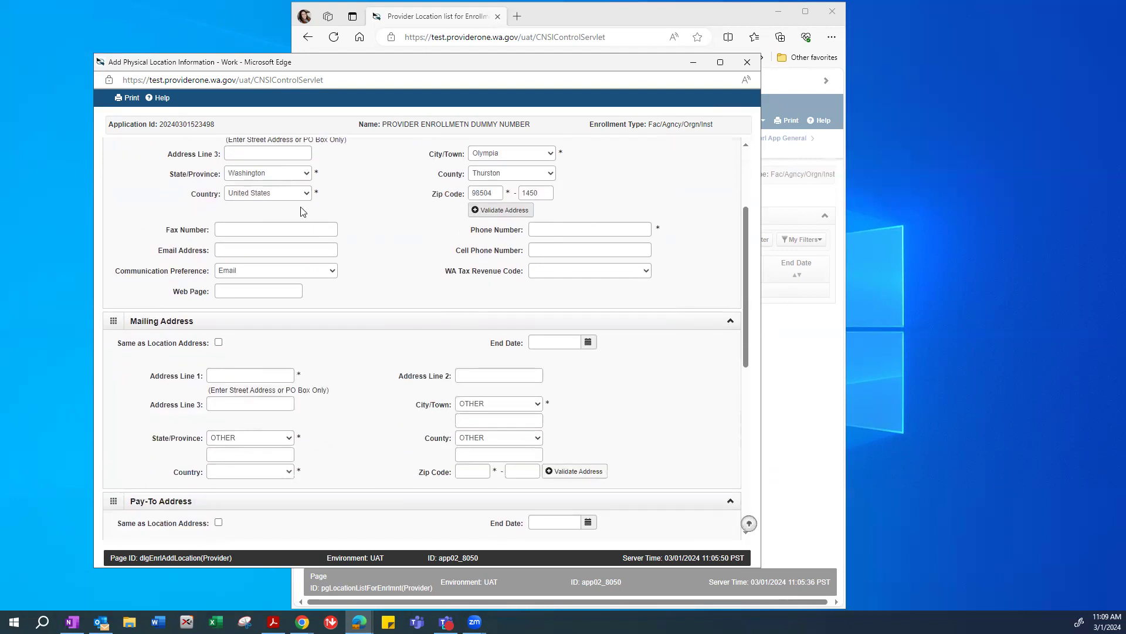
left_click(576, 230)
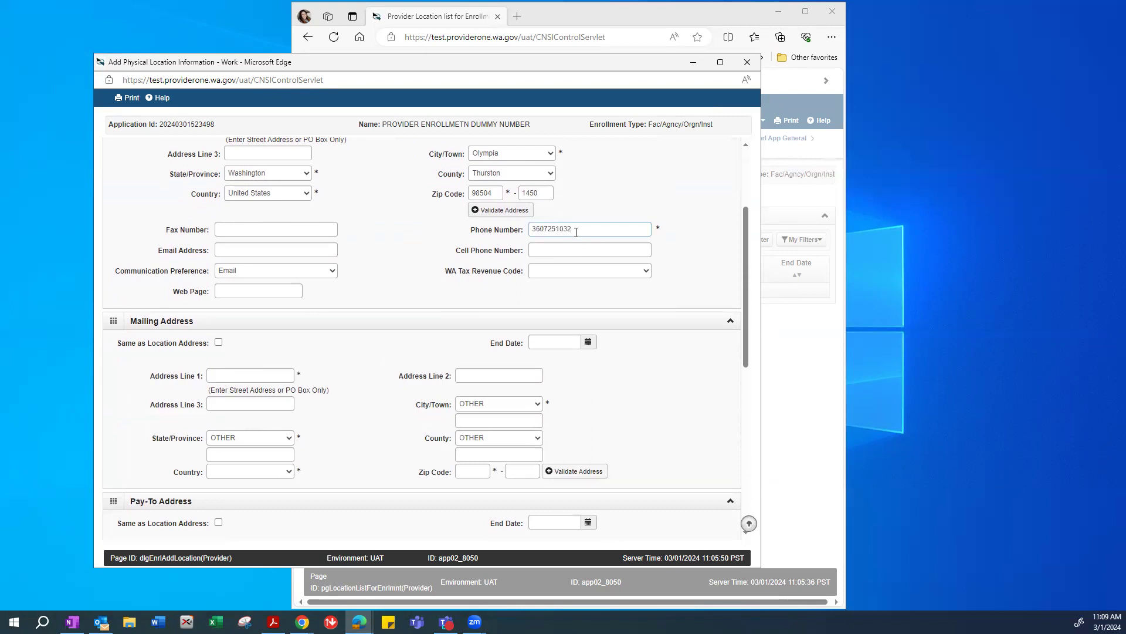
left_click(565, 250)
Enter the location's e-mail address and keep Email as the communication preference.
left_click(237, 251)
type("test@testing.com")
left_click(334, 277)
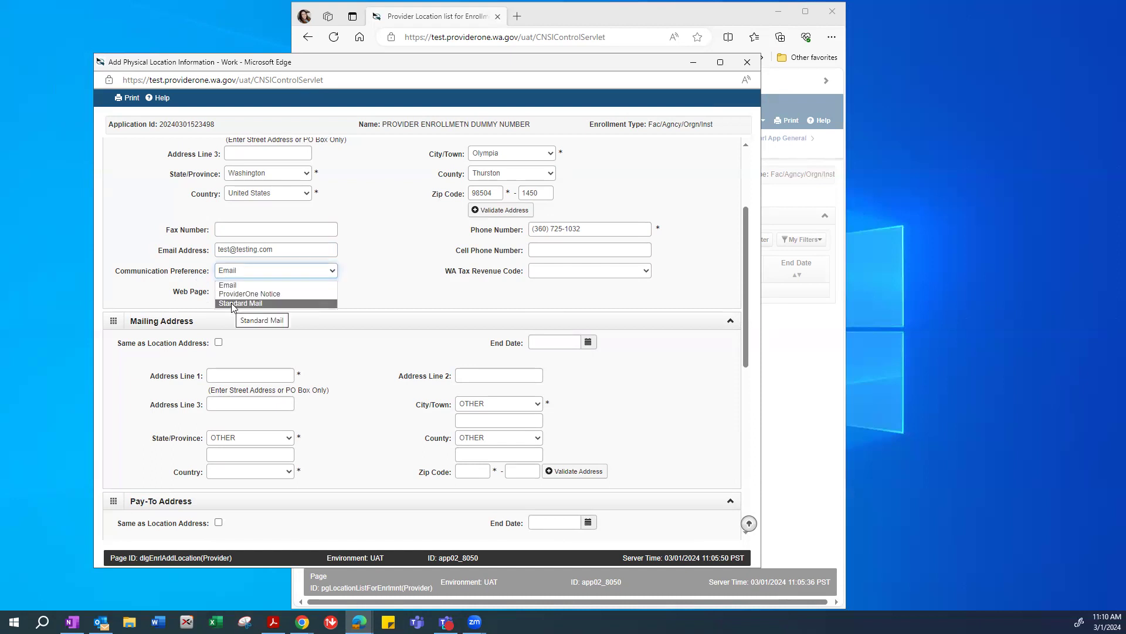
left_click(390, 270)
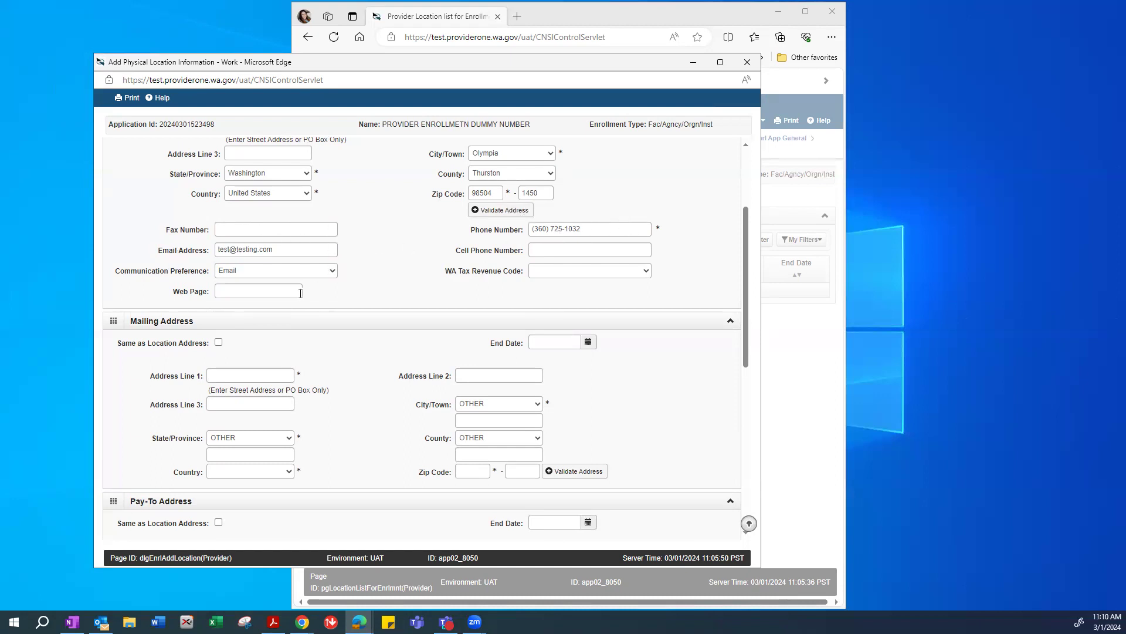
scroll(402, 283, "down", 3)
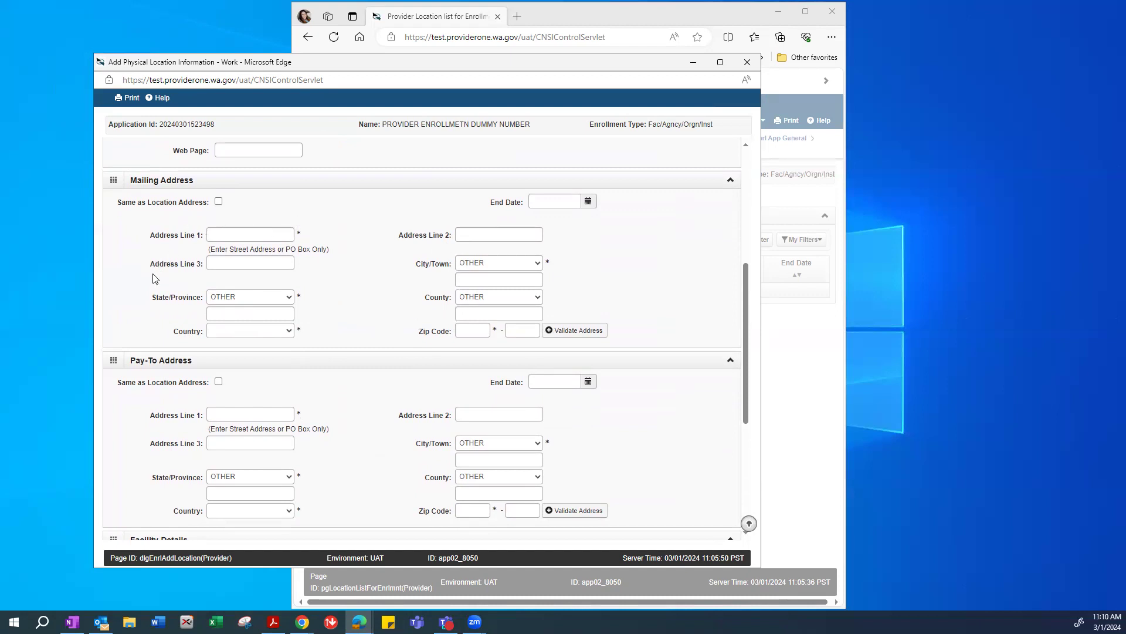
Set the mailing and pay-to addresses to Same as Location Address, validating each.
left_click(219, 203)
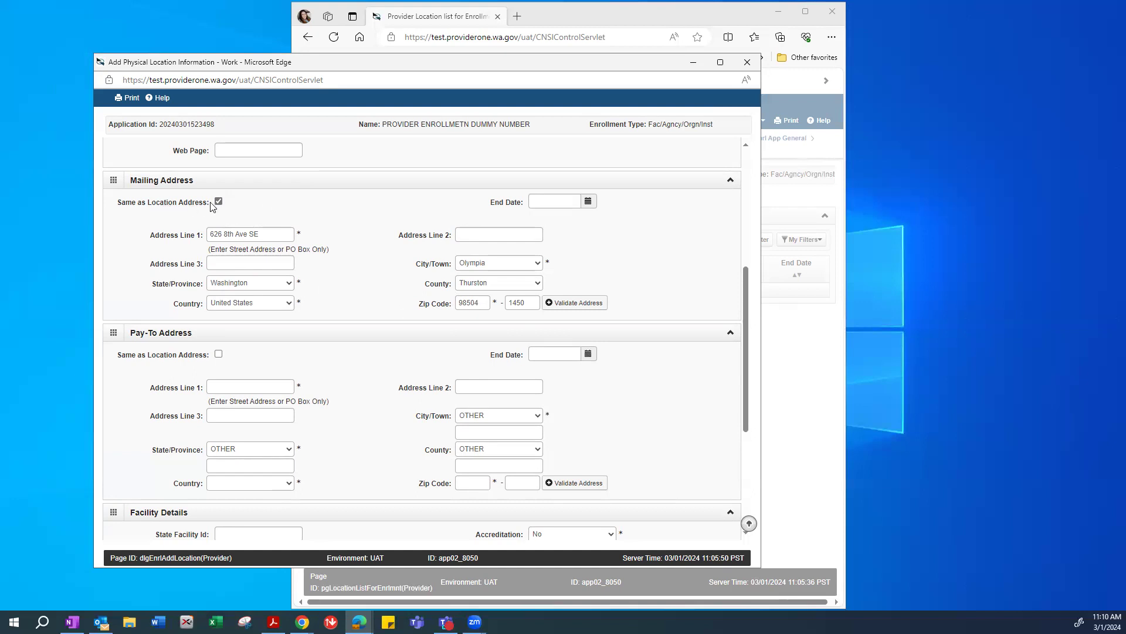
left_click(579, 303)
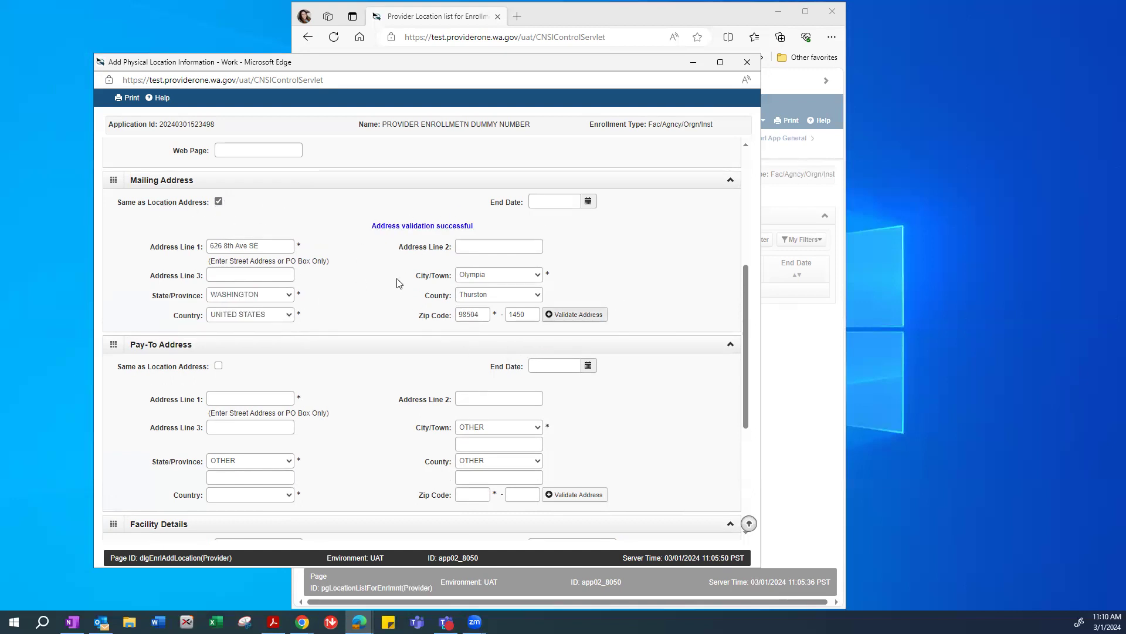
scroll(749, 333, "down", 1)
scroll(749, 333, "down", 2)
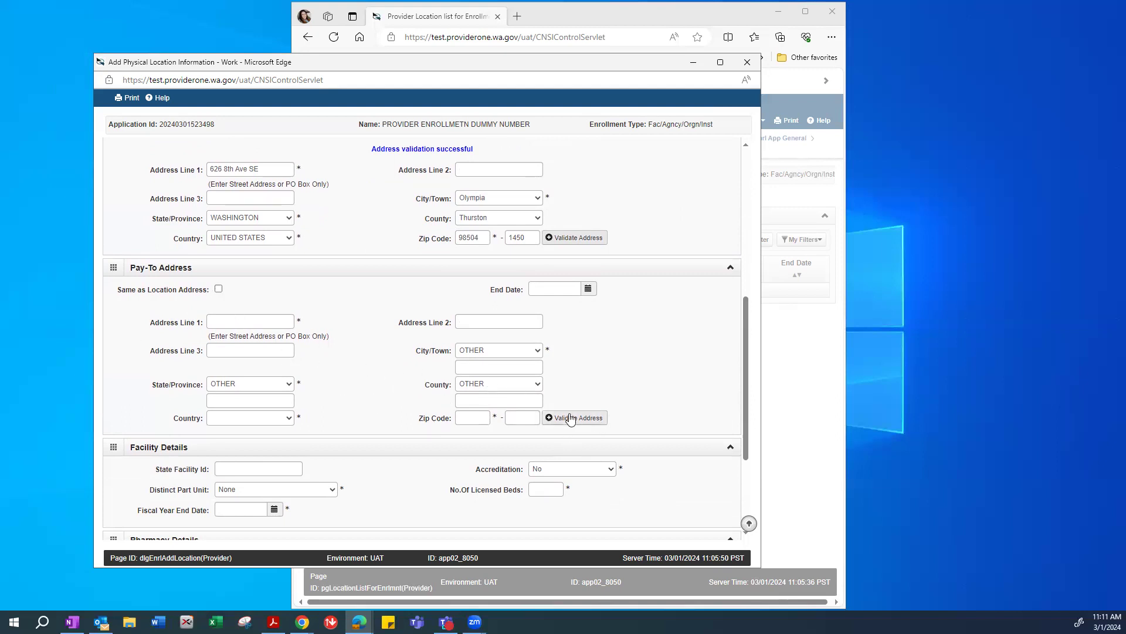
scroll(749, 367, "down", 1)
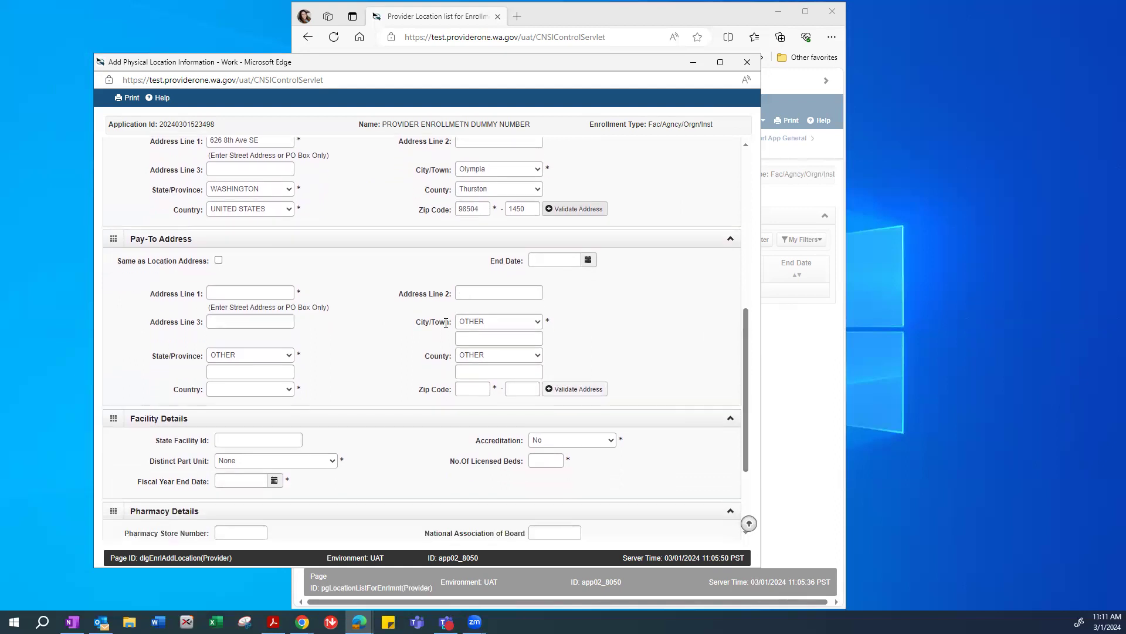
left_click(221, 263)
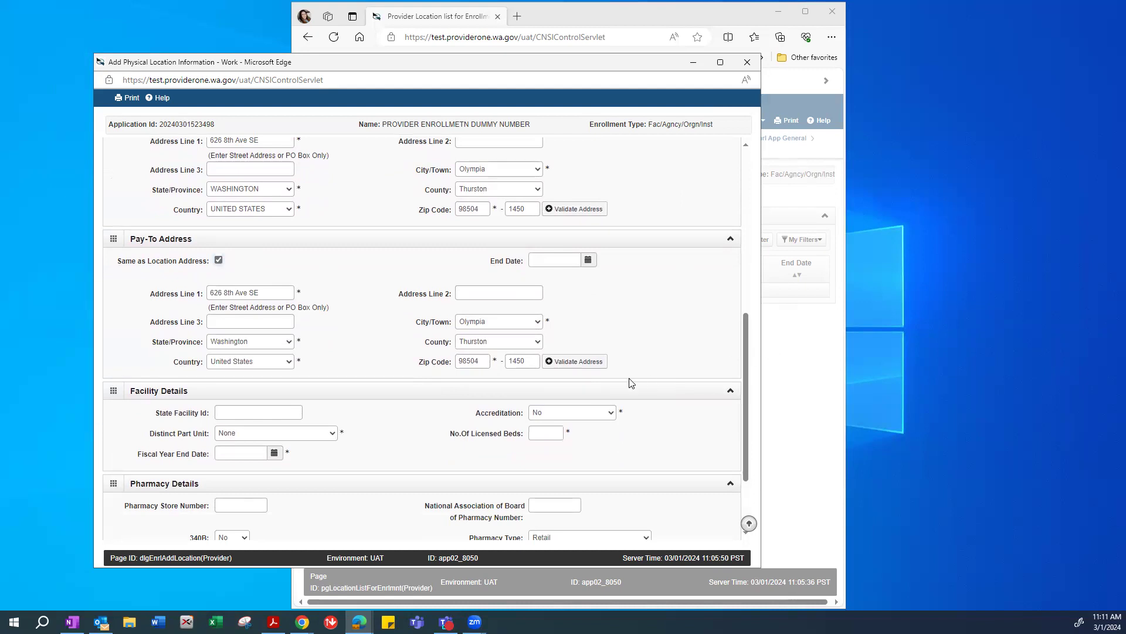
left_click(576, 361)
left_click_drag(744, 372, 741, 442)
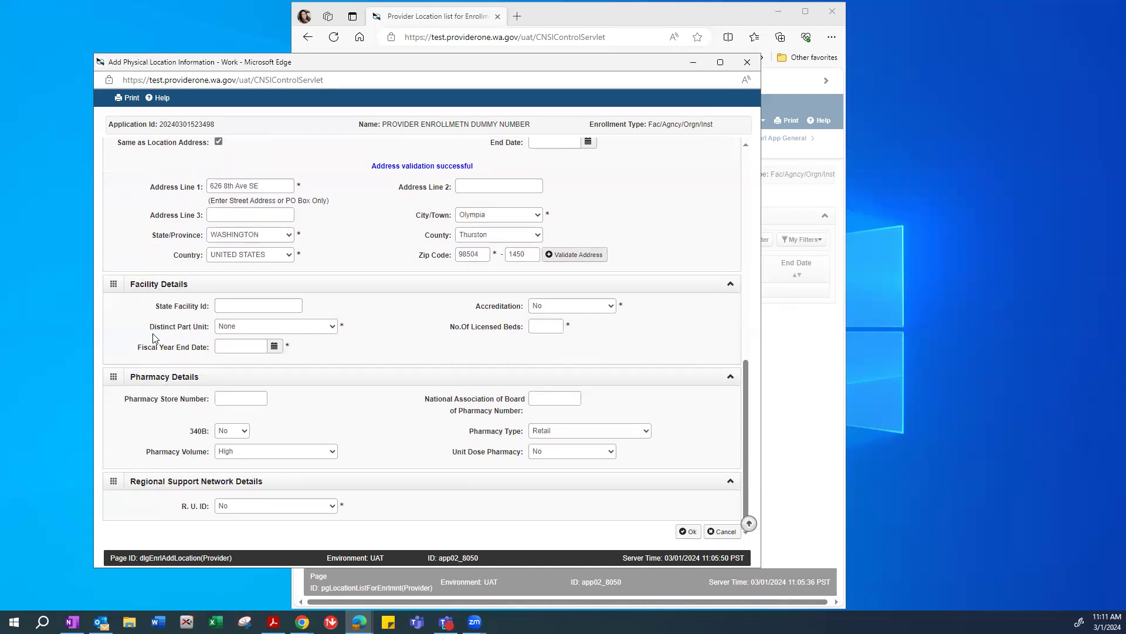
Keep Distinct Part Unit as None and Accreditation as No.
left_click(233, 332)
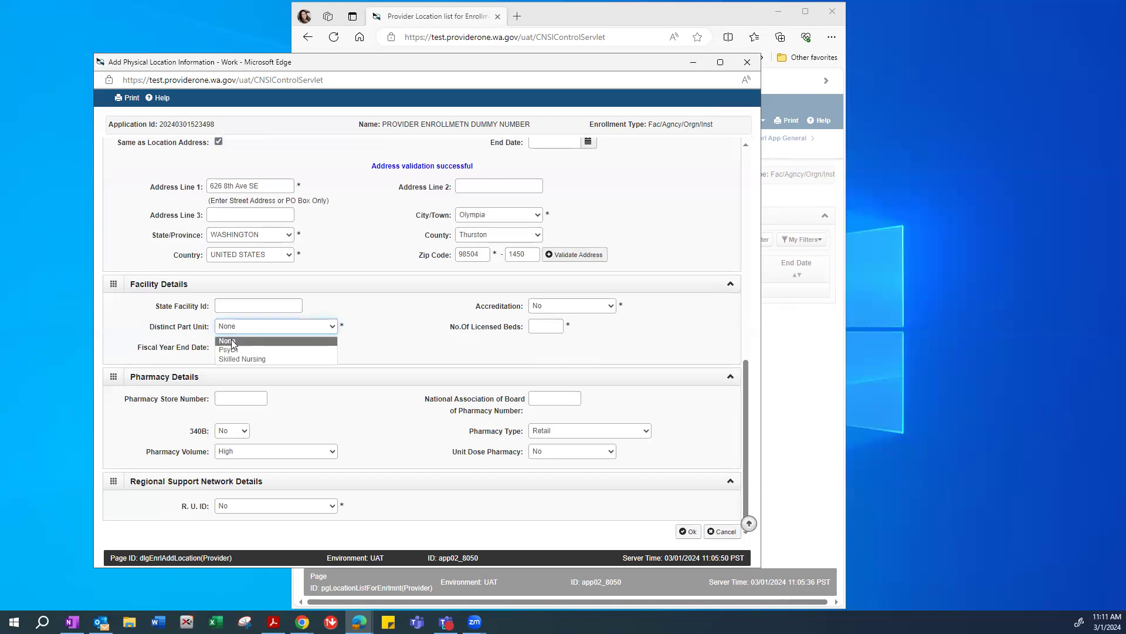
left_click(251, 339)
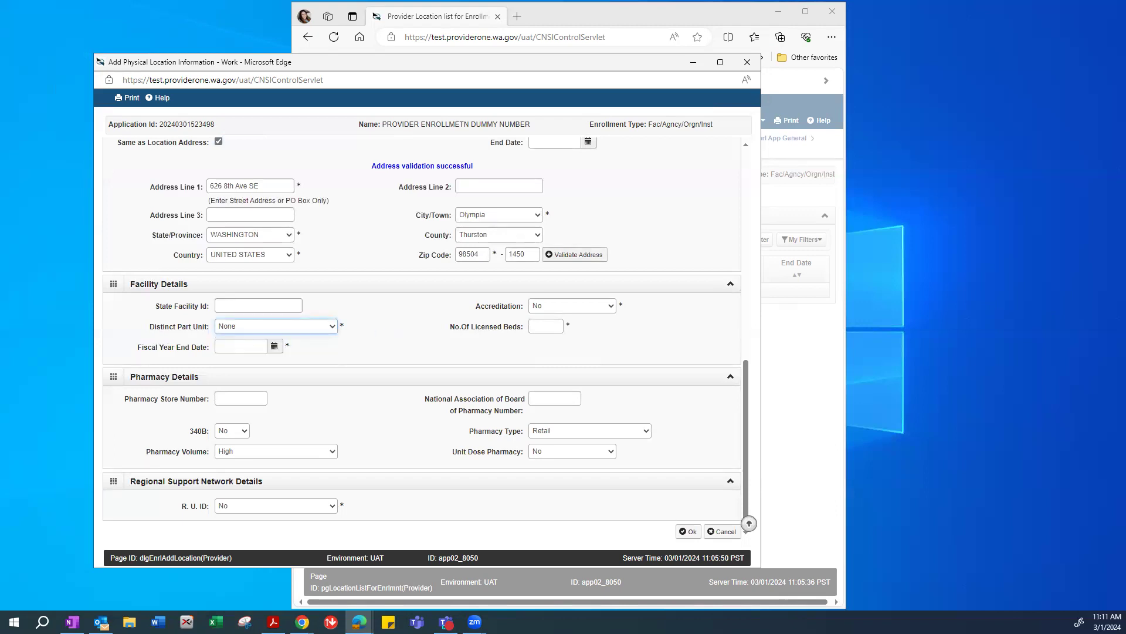
key("alt+Tab")
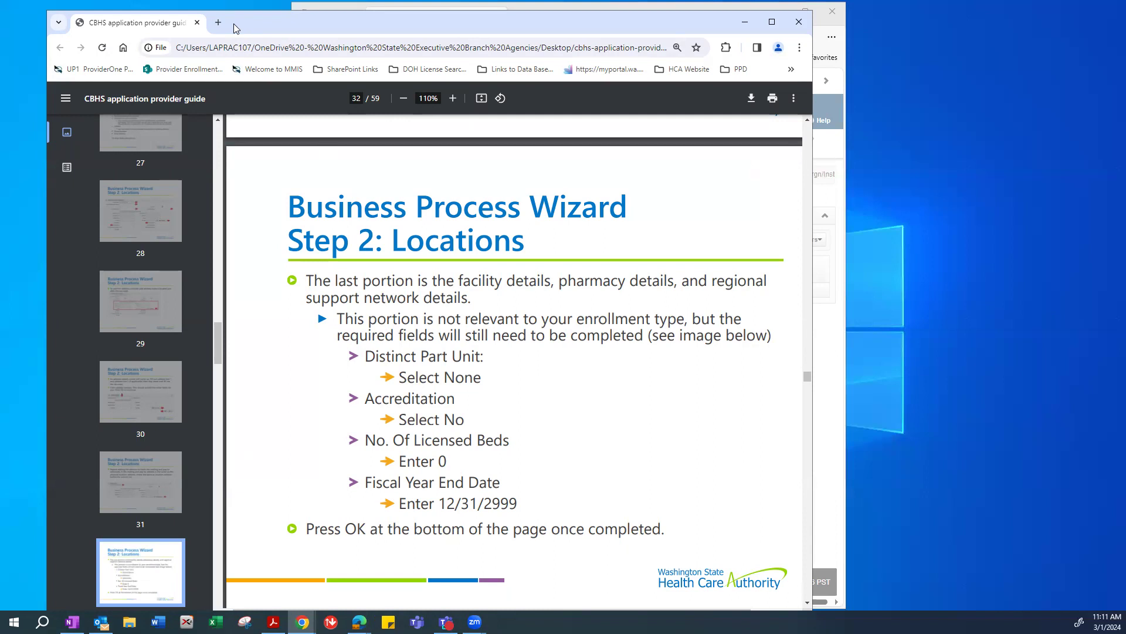
key("super+Down")
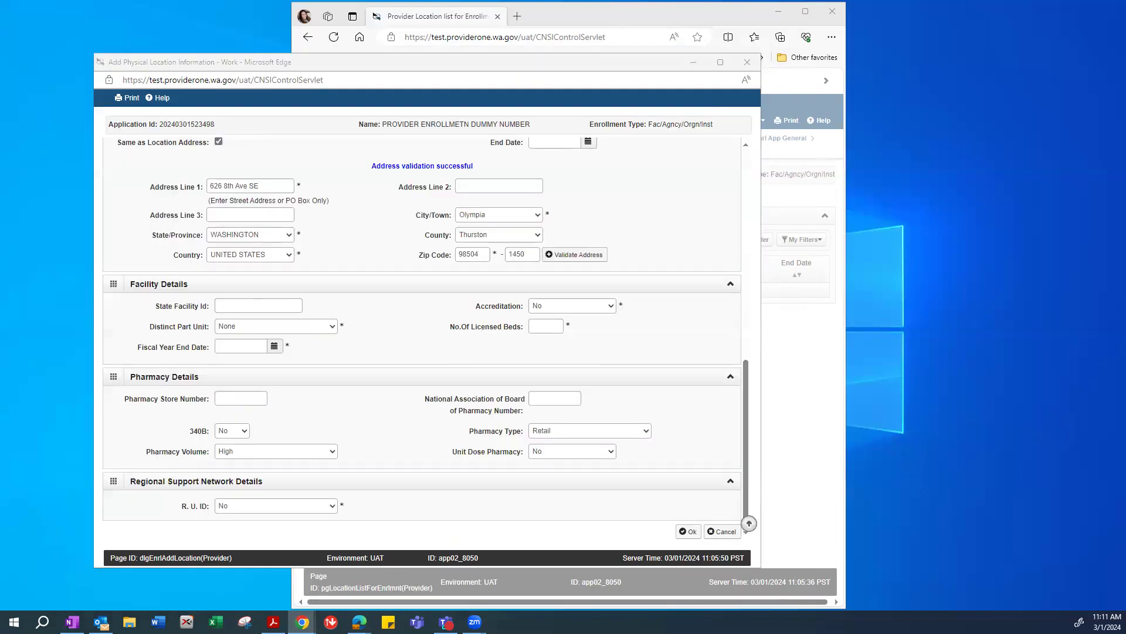
left_click(538, 305)
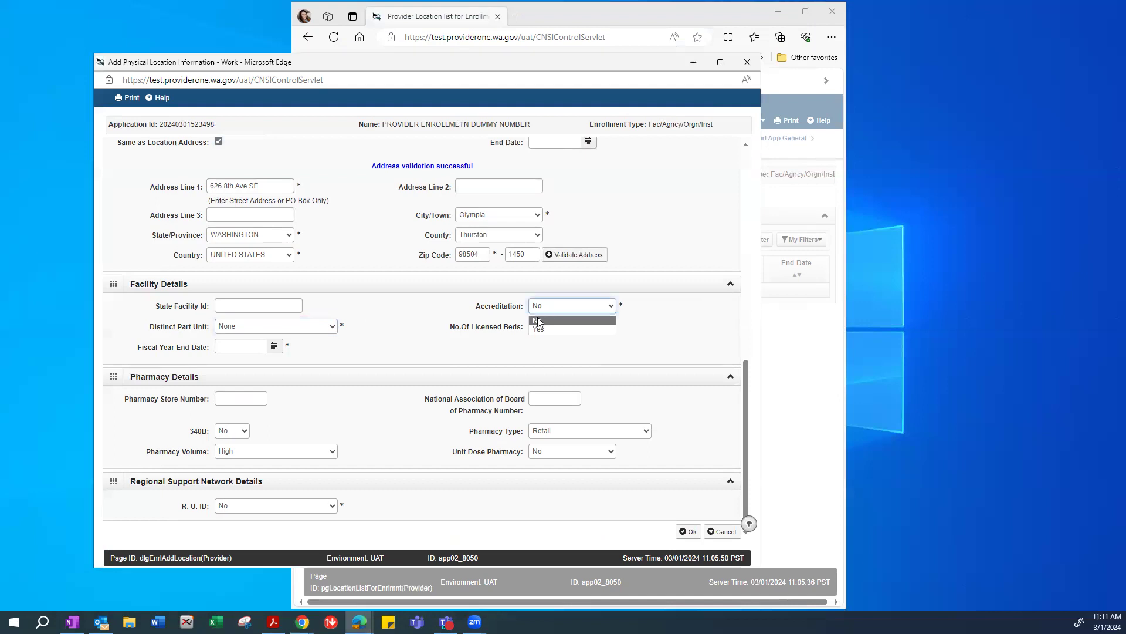
left_click(537, 321)
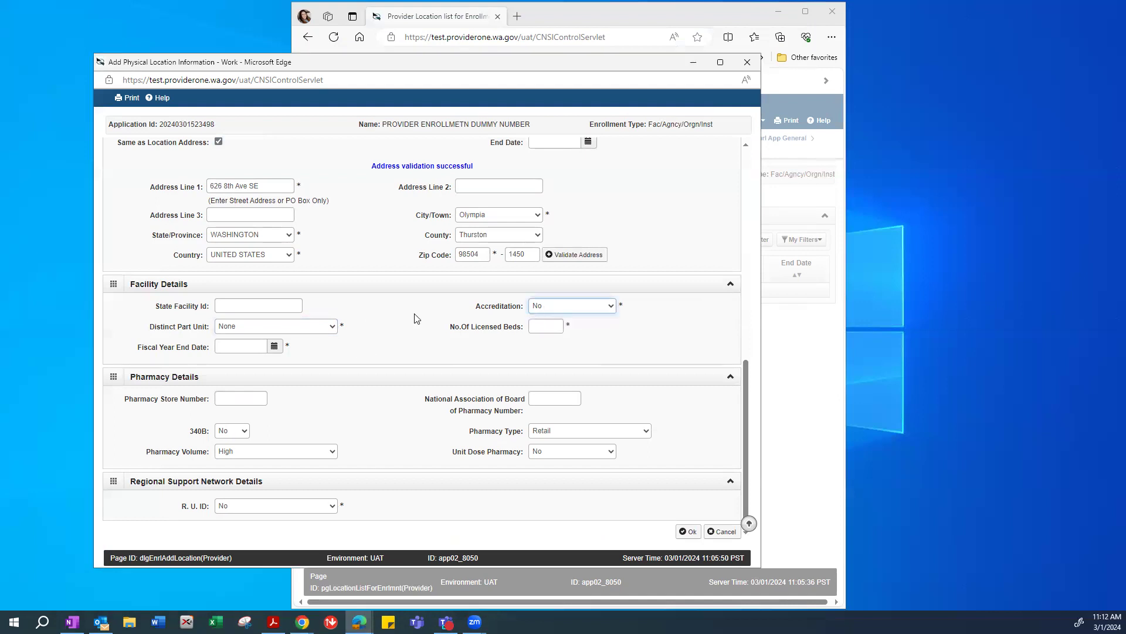
Enter 0 licensed beds and fiscal year end date 12/31/2999.
left_click_drag(497, 327, 509, 326)
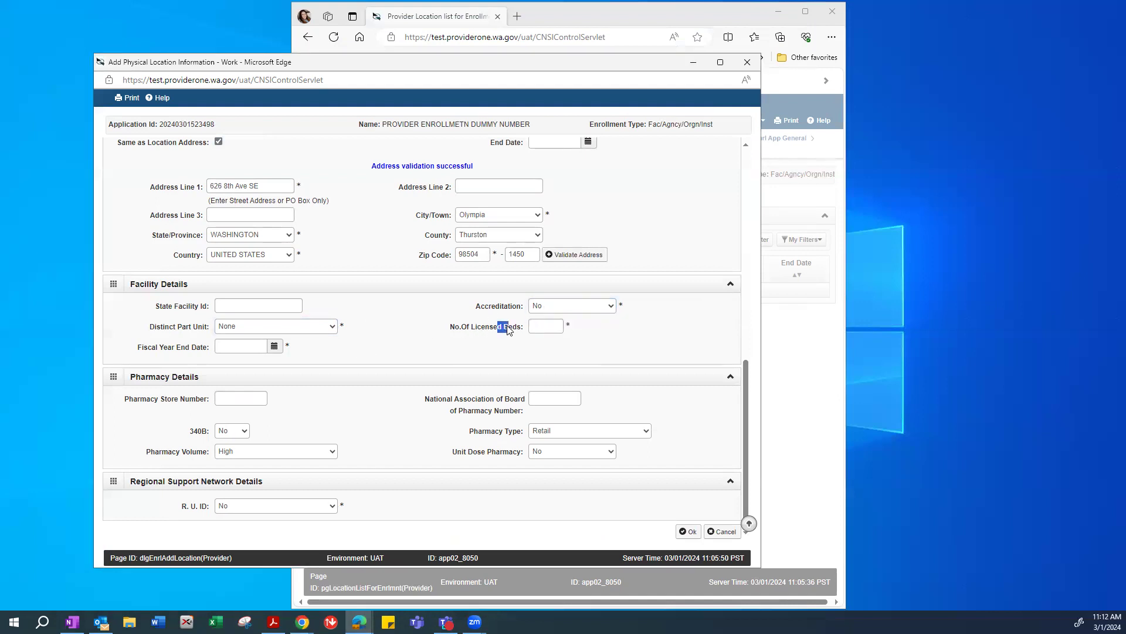
left_click(546, 326)
type("0")
left_click(239, 330)
left_click(239, 330)
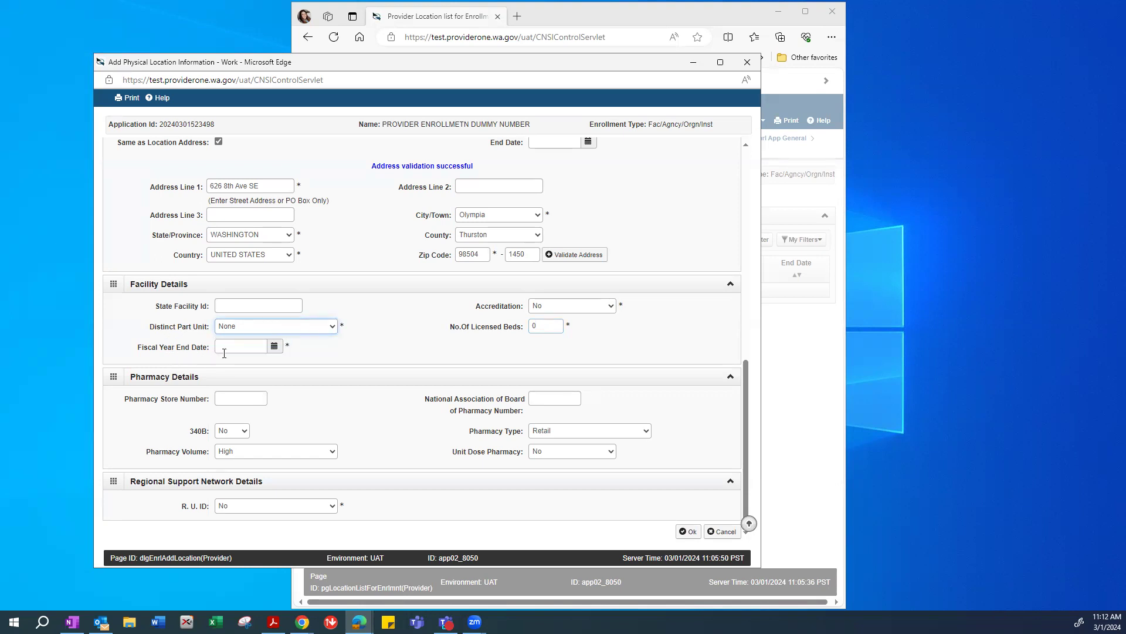
left_click(230, 346)
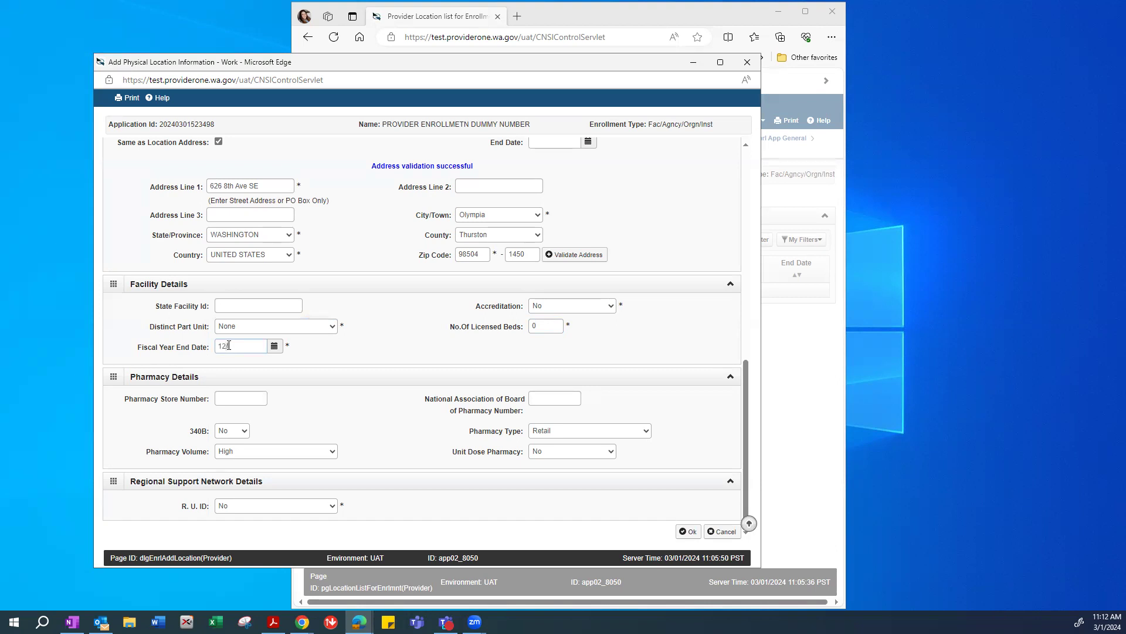
type("12/31/2999")
Save the physical location, accepting the invalid-address warning.
left_click(690, 532)
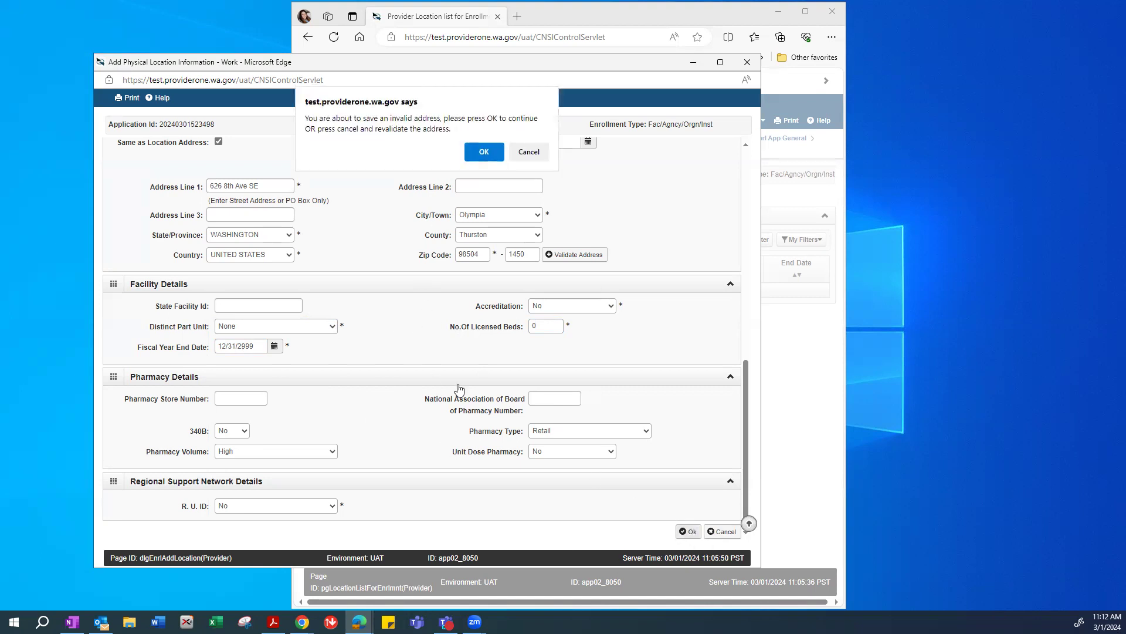
left_click(486, 151)
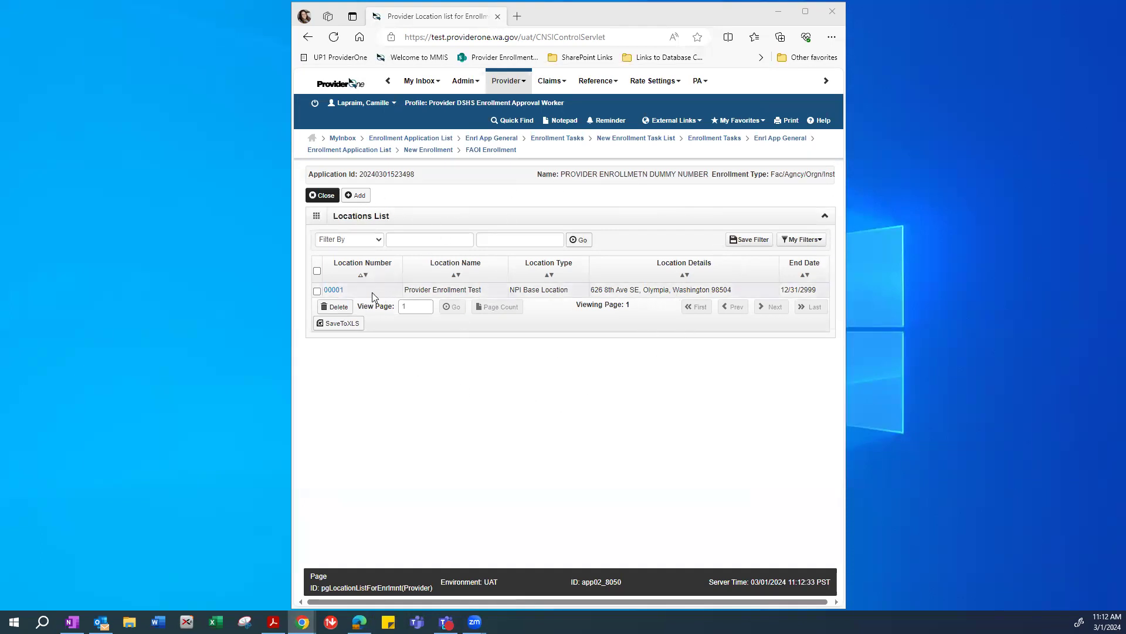
left_click_drag(643, 290, 693, 290)
left_click(755, 292)
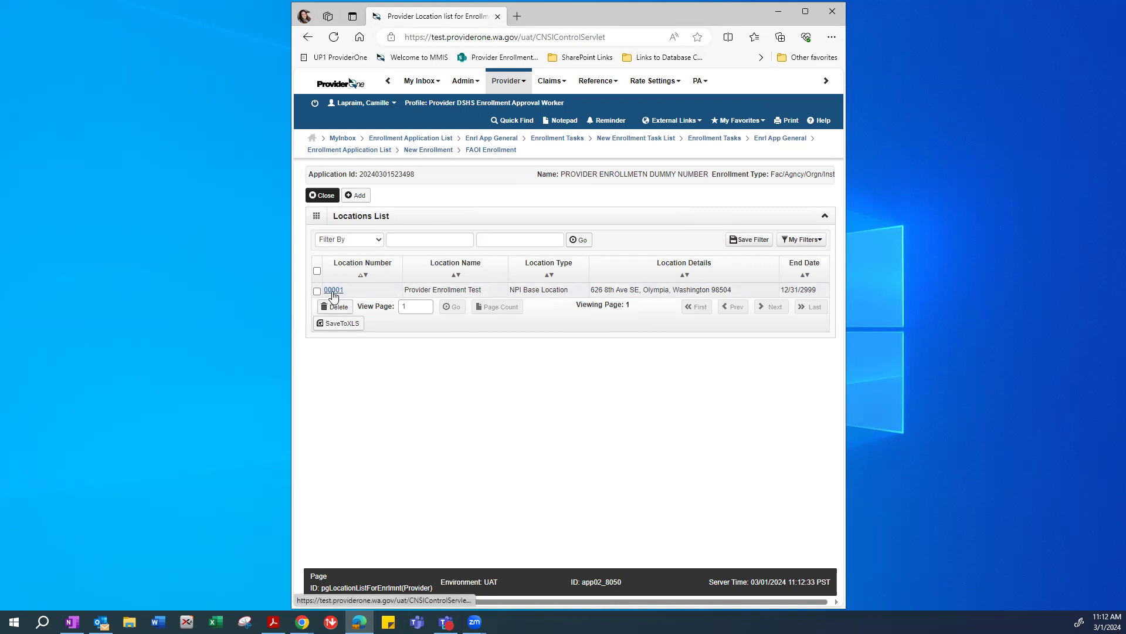
Review the details of location 00001, then return to the Locations List.
left_click(334, 290)
scroll(544, 312, "down", 3)
scroll(545, 312, "down", 2)
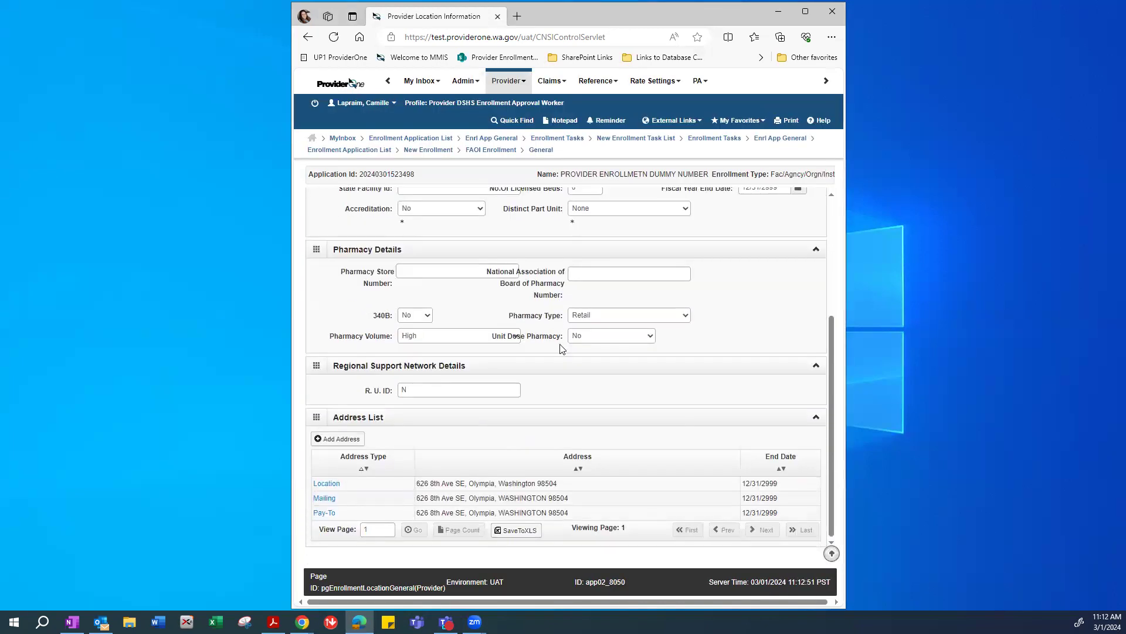
scroll(629, 490, "up", 5)
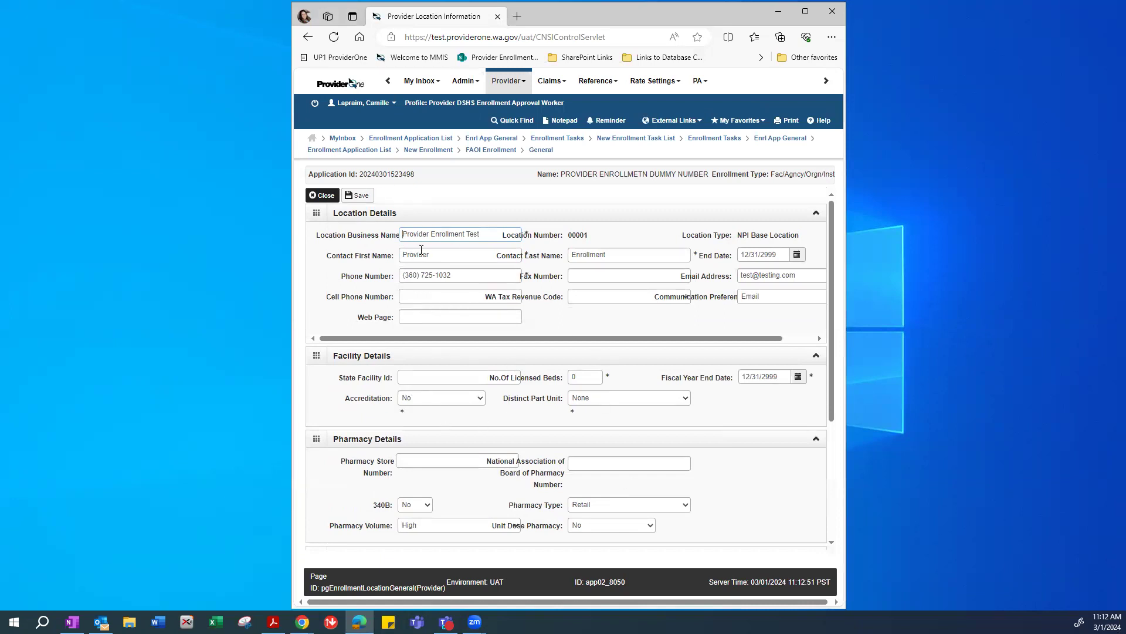
left_click(318, 195)
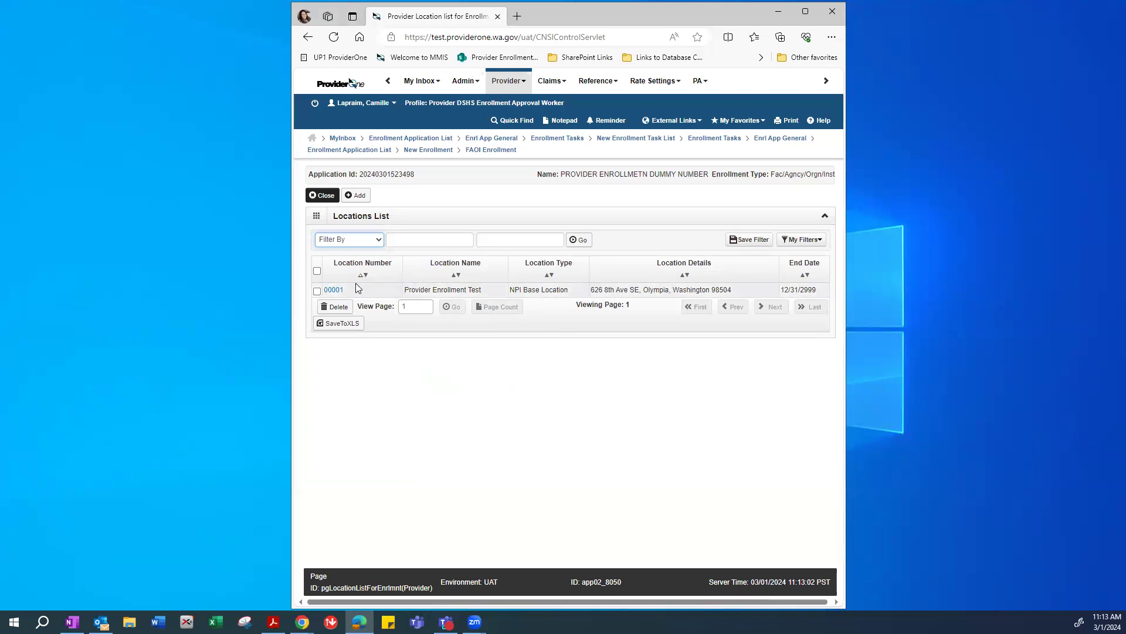
Close the Locations List and return to the enrollment step list with Step 2 complete.
left_click(420, 341)
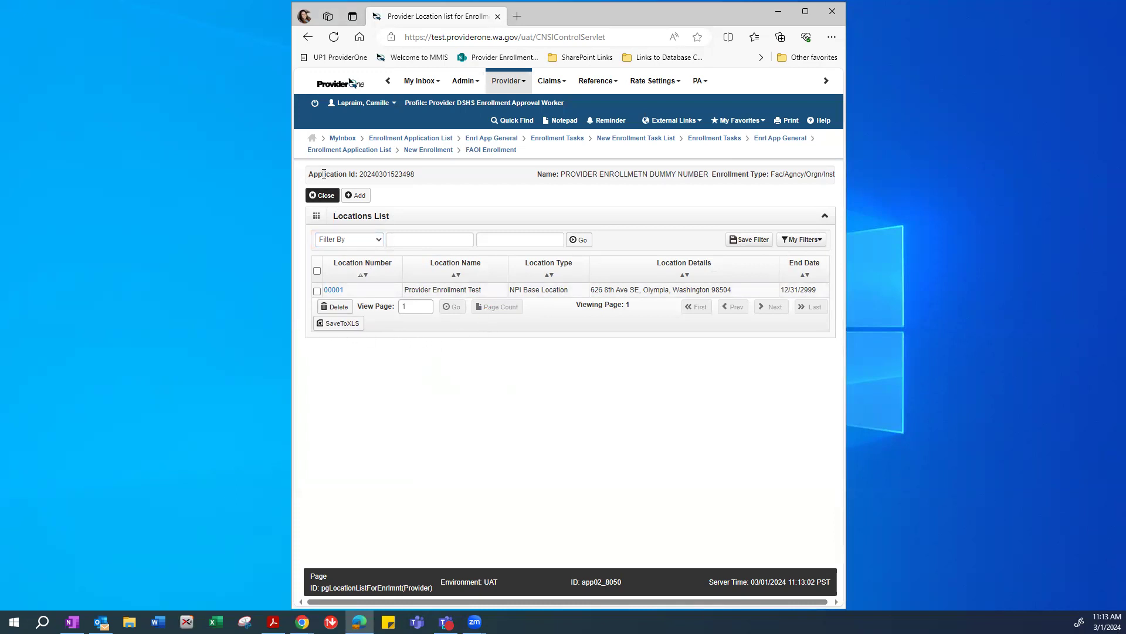
left_click(323, 196)
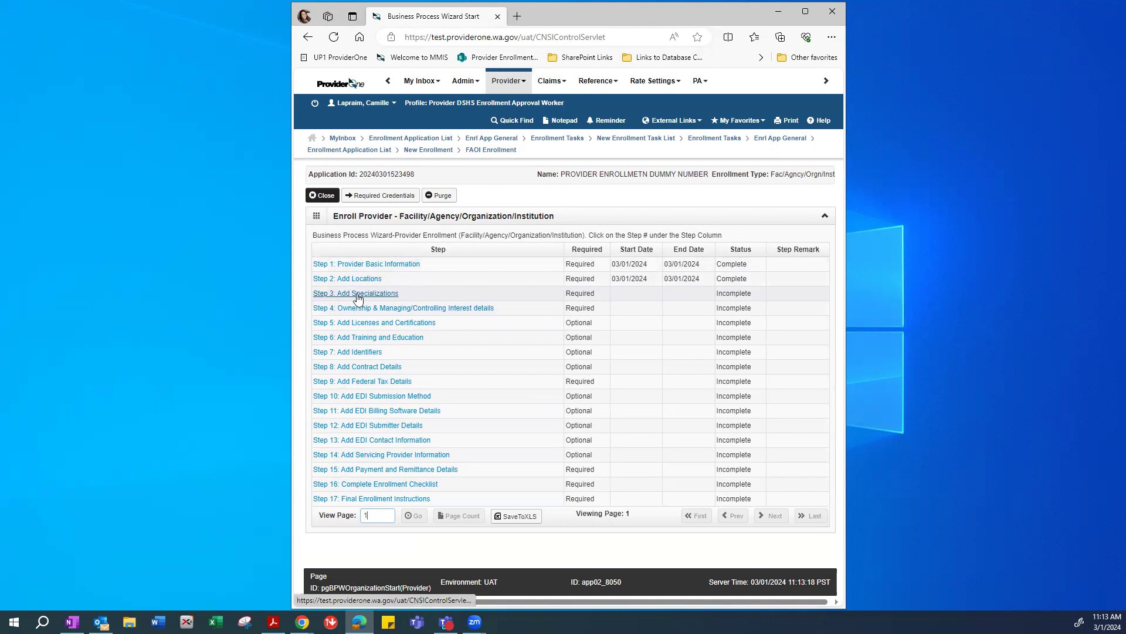
left_click_drag(565, 293, 599, 293)
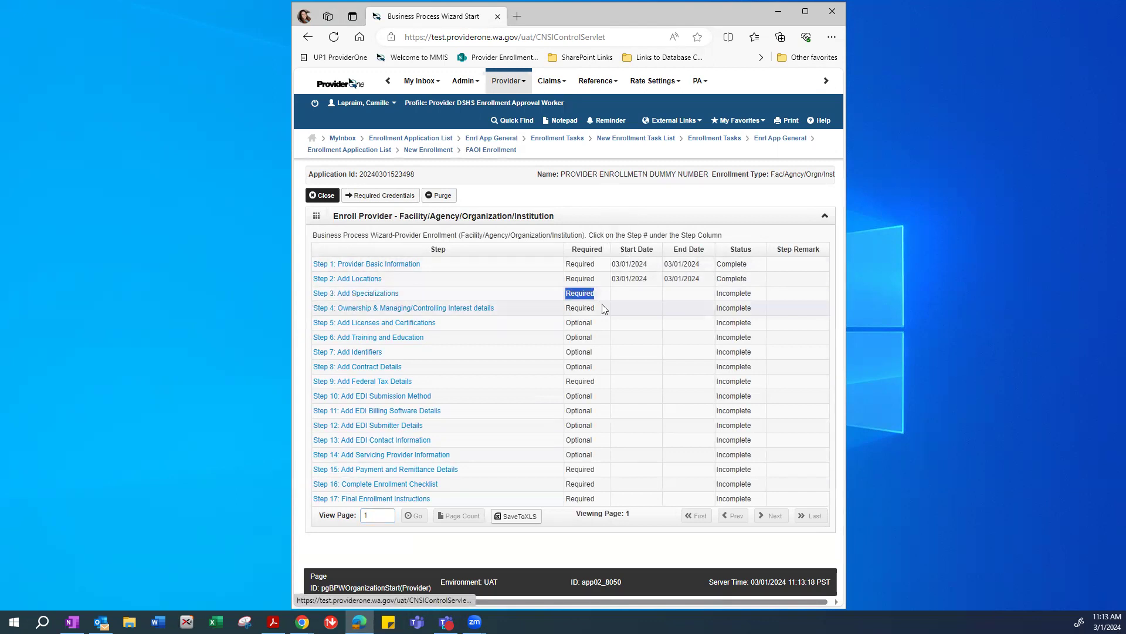
left_click_drag(726, 293, 761, 295)
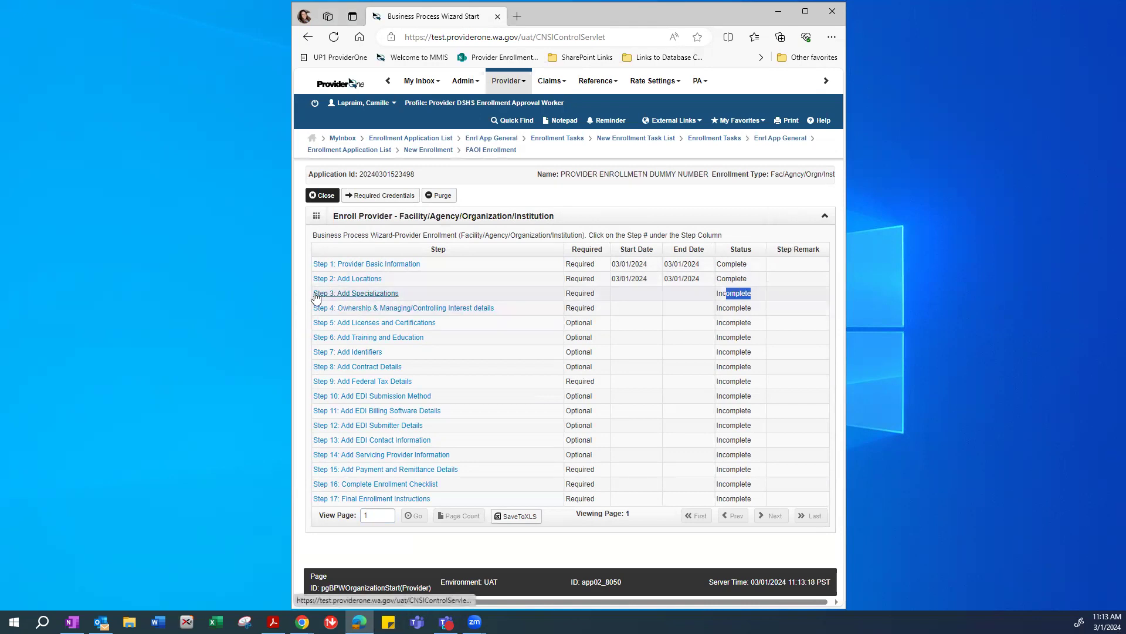
Open Step 3: Add Specializations and start a new specialty entry.
left_click(348, 296)
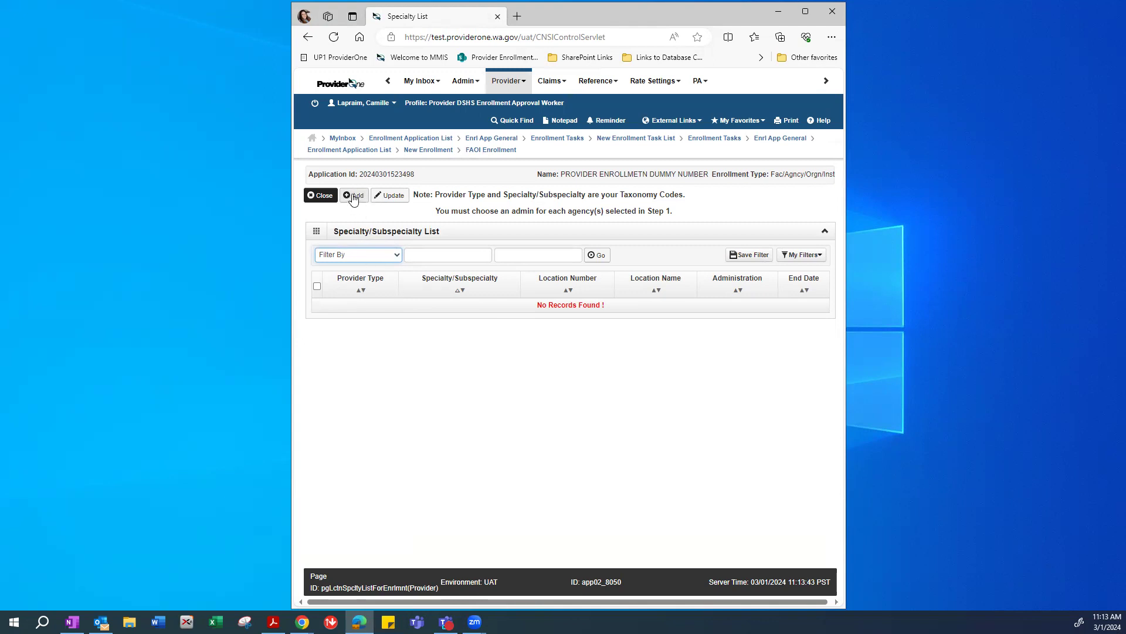
left_click(352, 197)
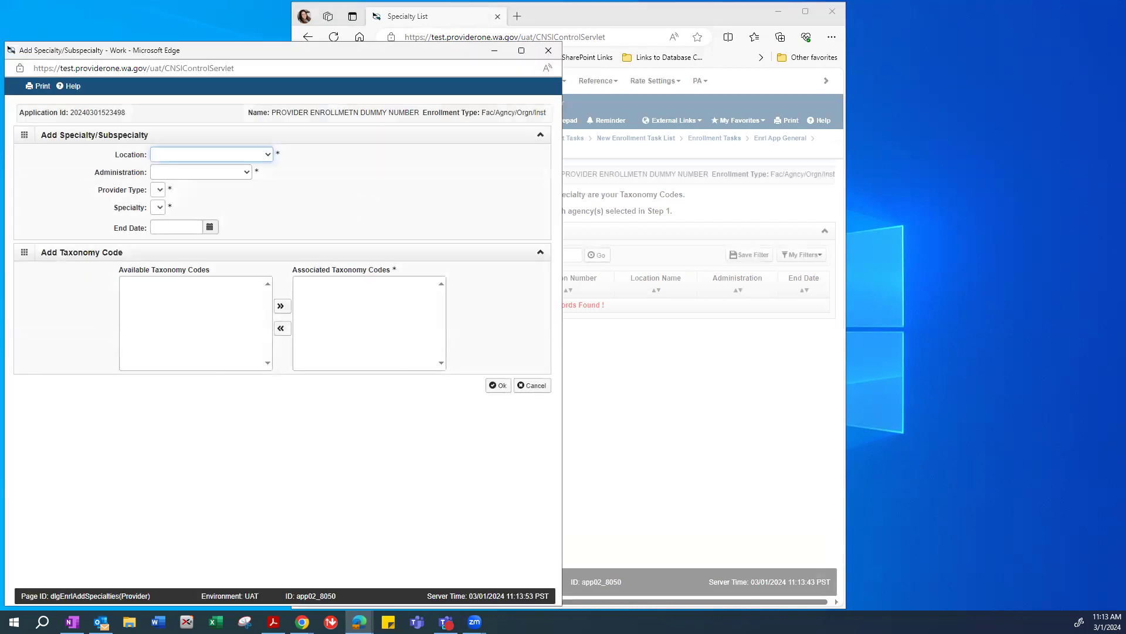
left_click(302, 622)
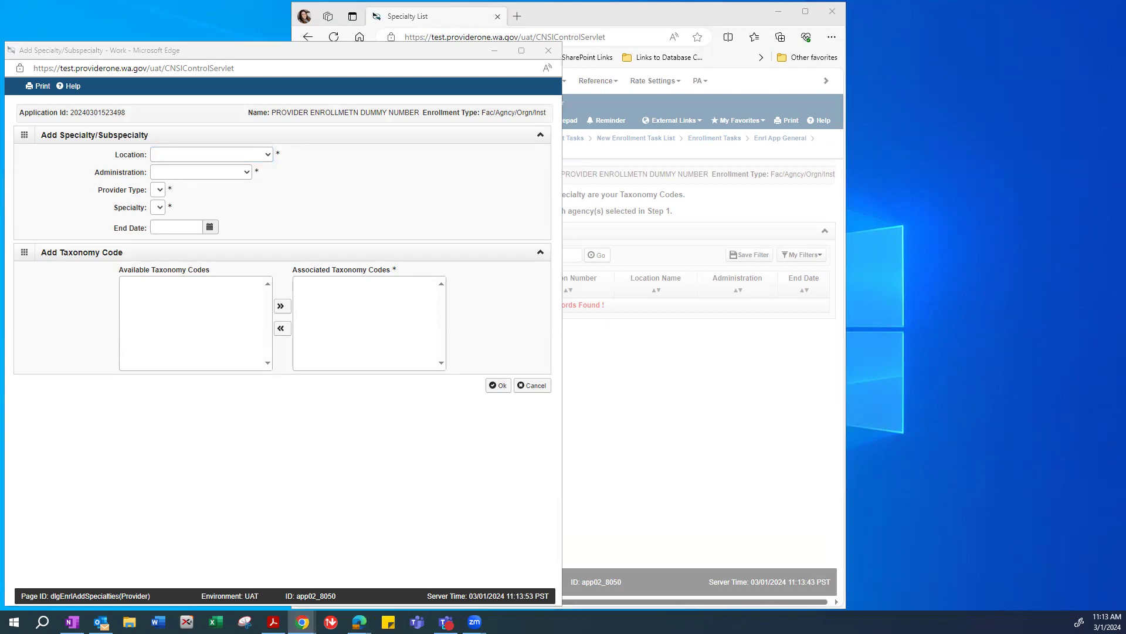
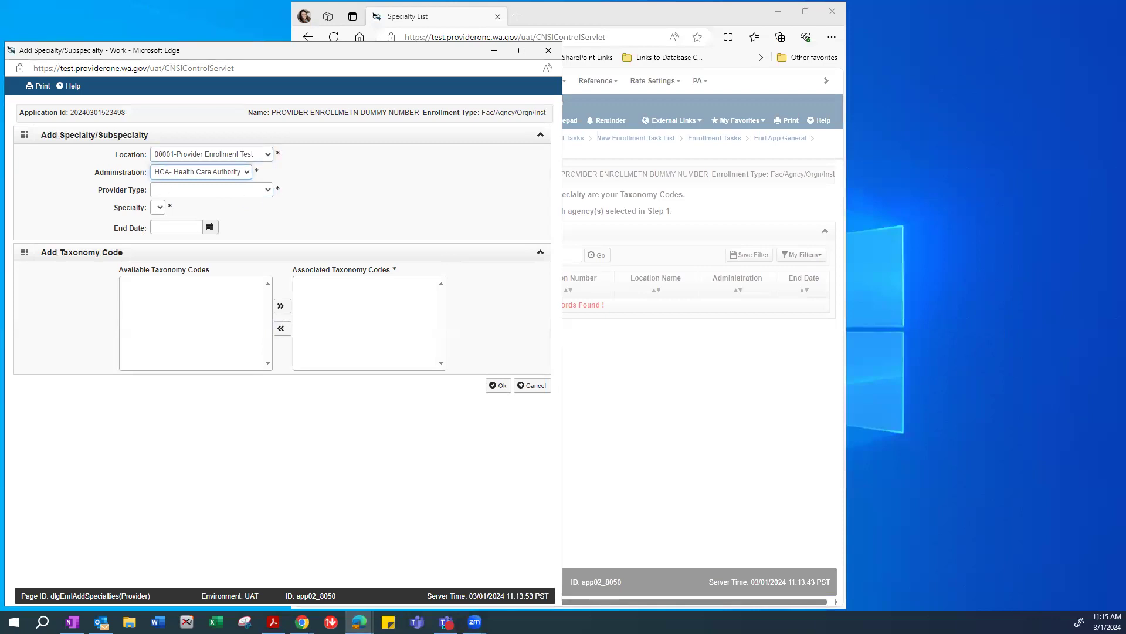
Set provider type 31-Nursing & Custodial Care Facilities and specialty 04-Assisted Living Facility.
key("alt+Tab")
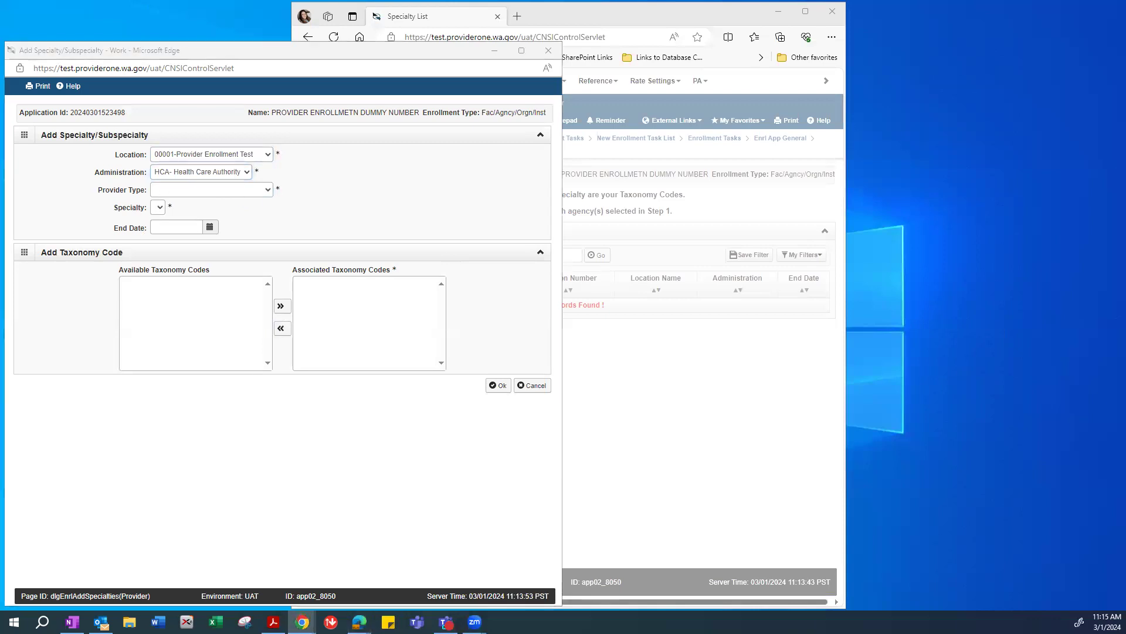
scroll(848, 308, "up", 10)
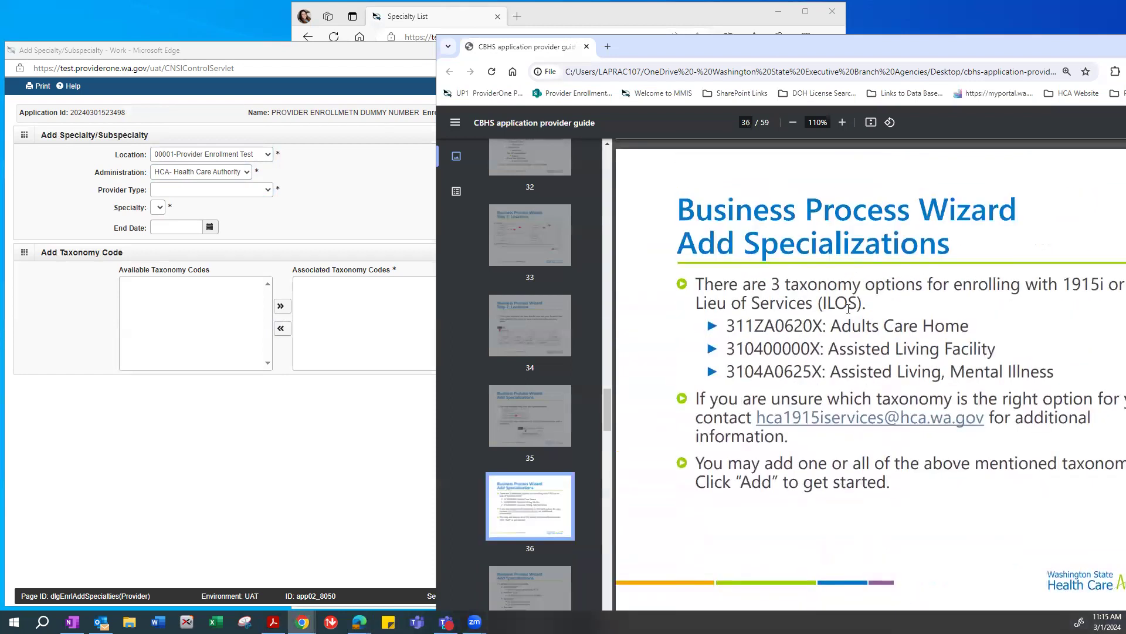
left_click_drag(737, 374, 829, 374)
left_click(742, 374)
left_click_drag(742, 374, 735, 373)
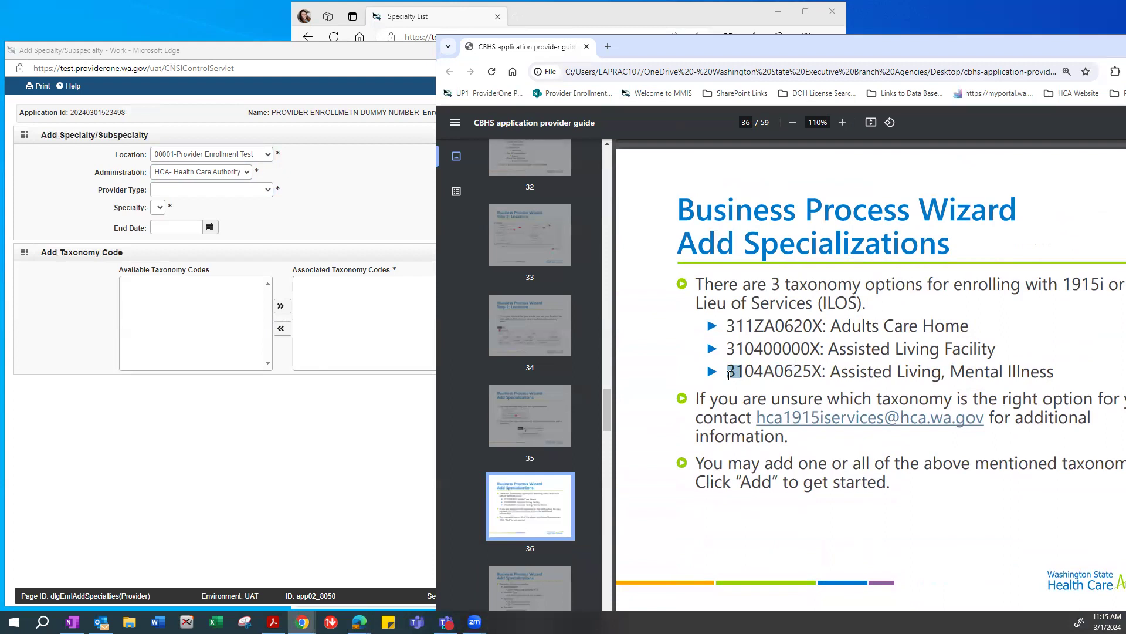
left_click(170, 190)
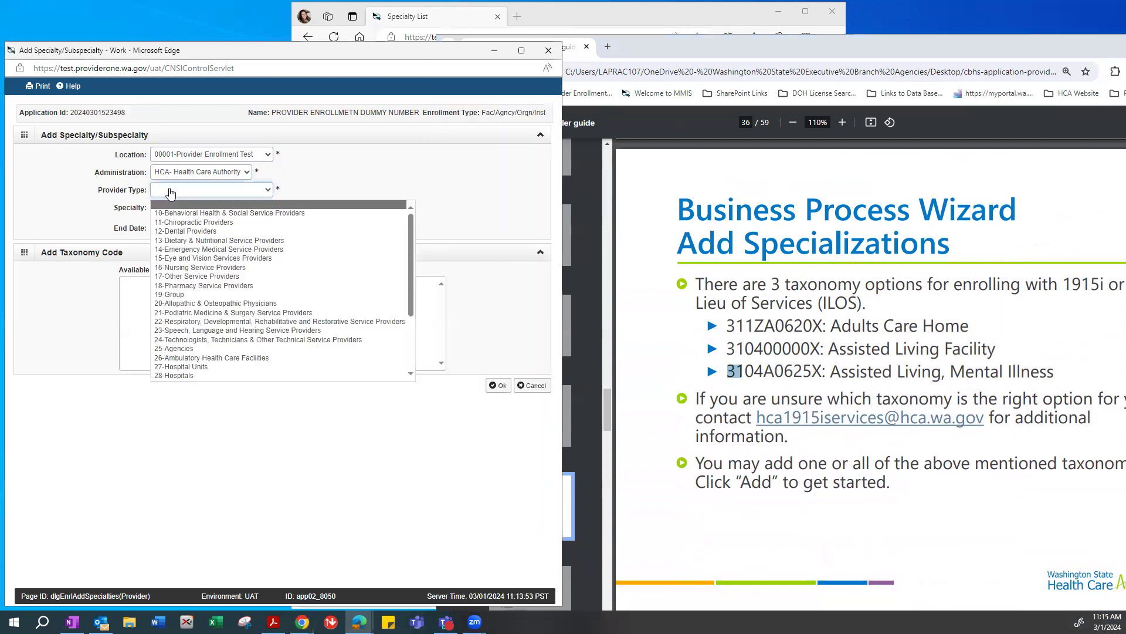
scroll(167, 311, "down", 2)
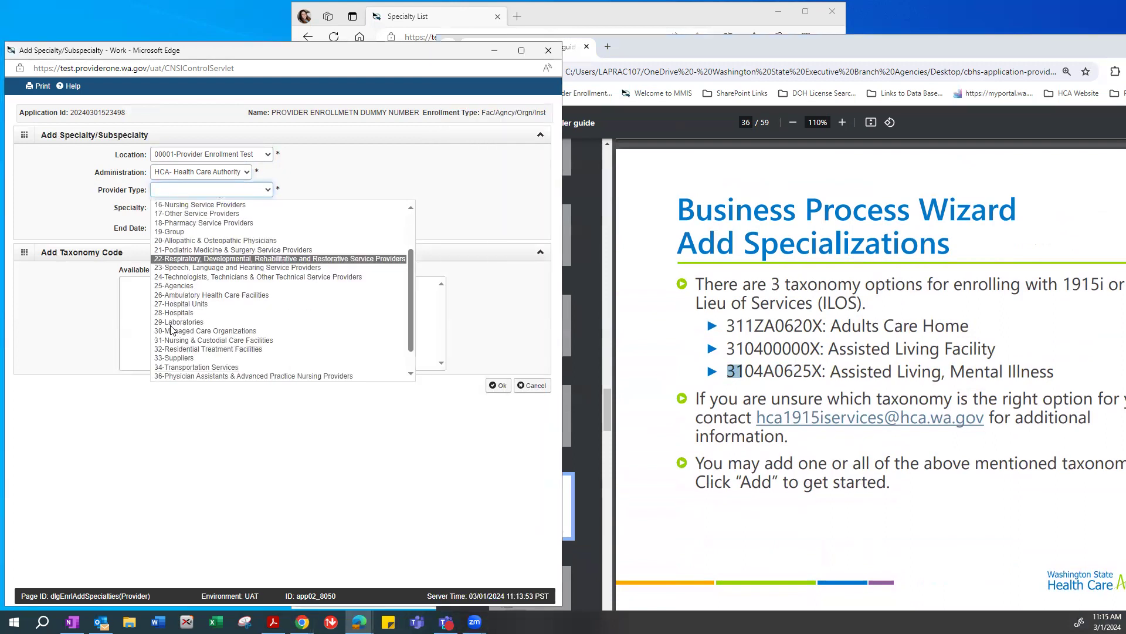
left_click(166, 341)
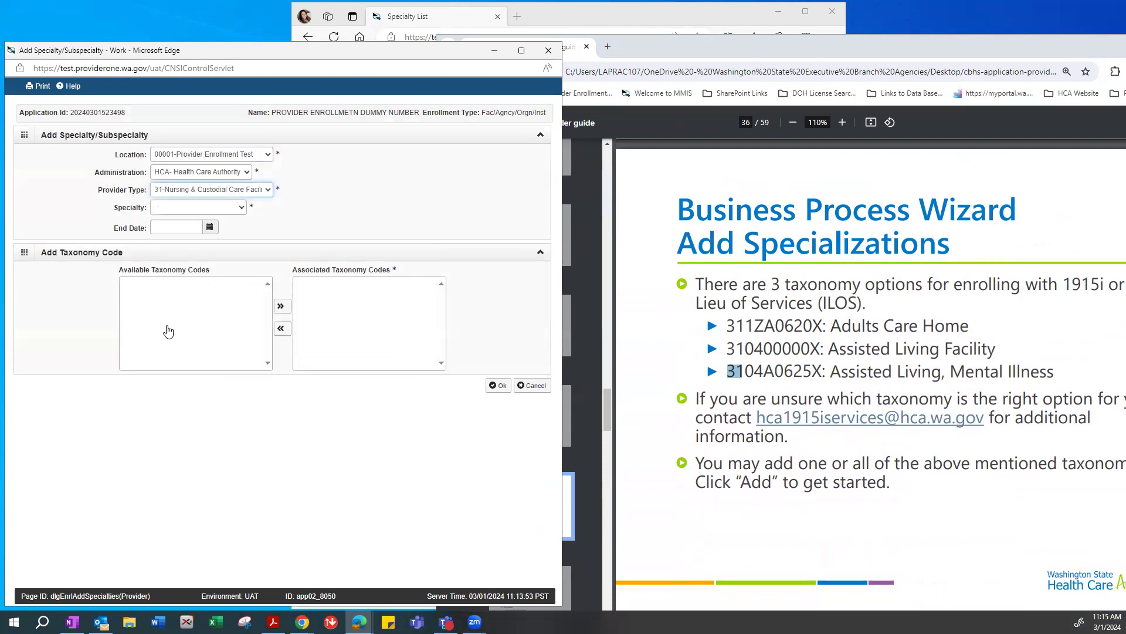
left_click(748, 370)
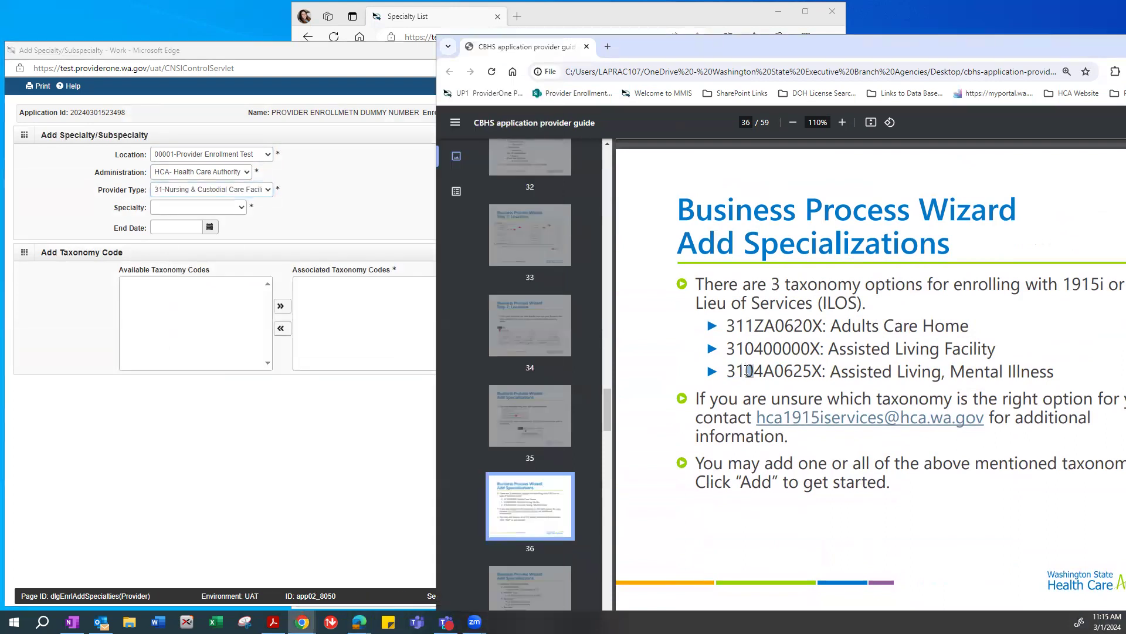
left_click_drag(761, 370, 746, 372)
left_click(170, 208)
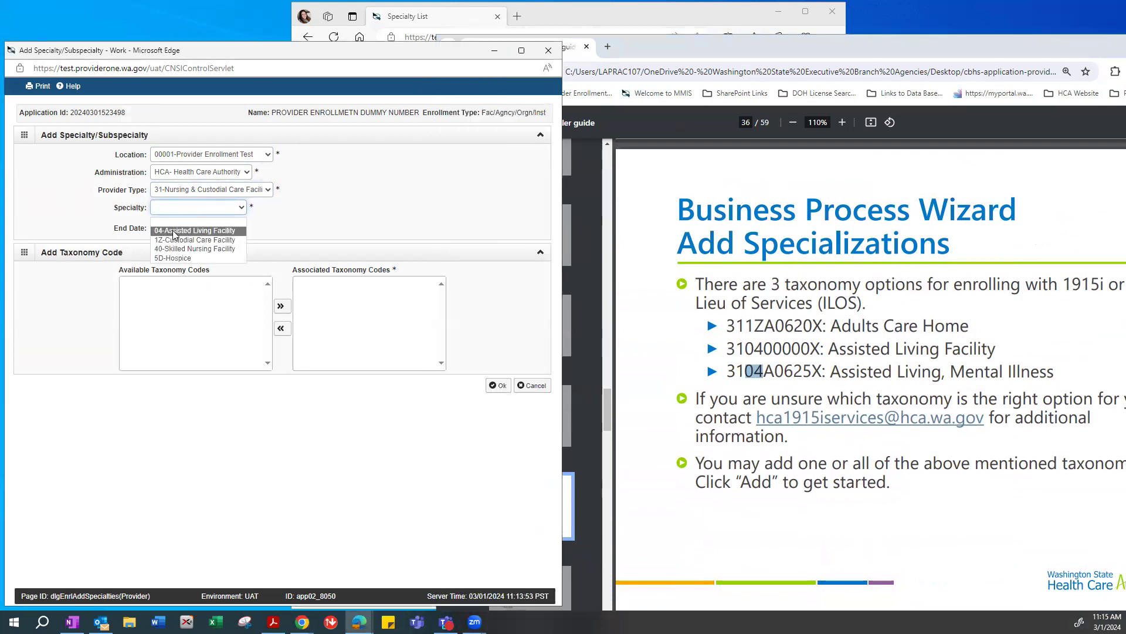
left_click(173, 232)
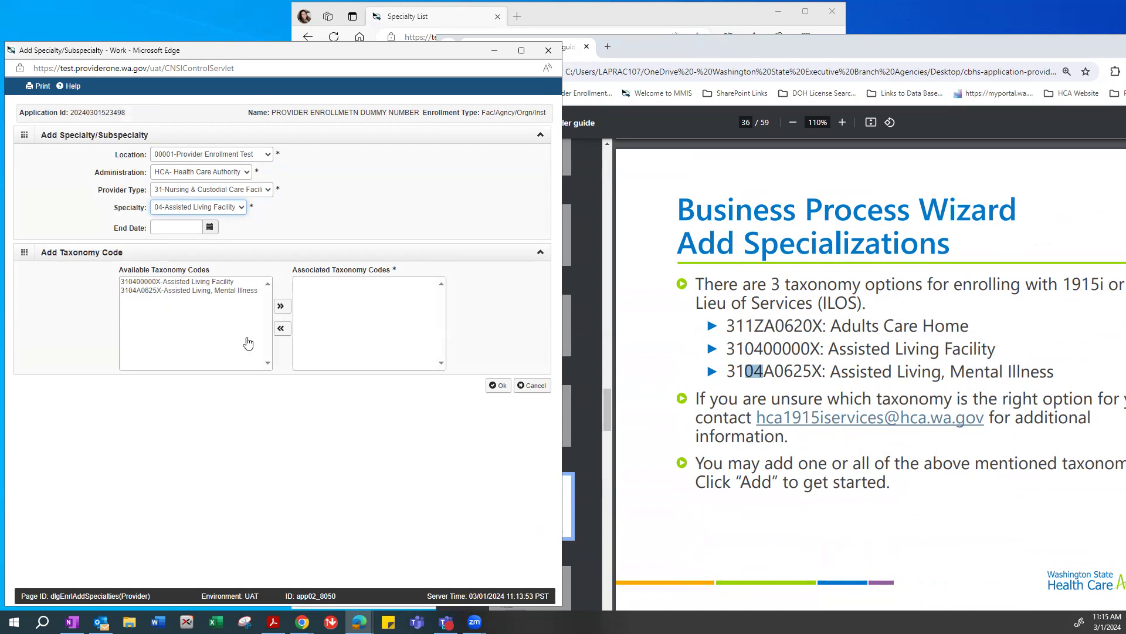
Associate only taxonomy 3104A0625X, save the specialty, and begin another specialty entry.
left_click(860, 350)
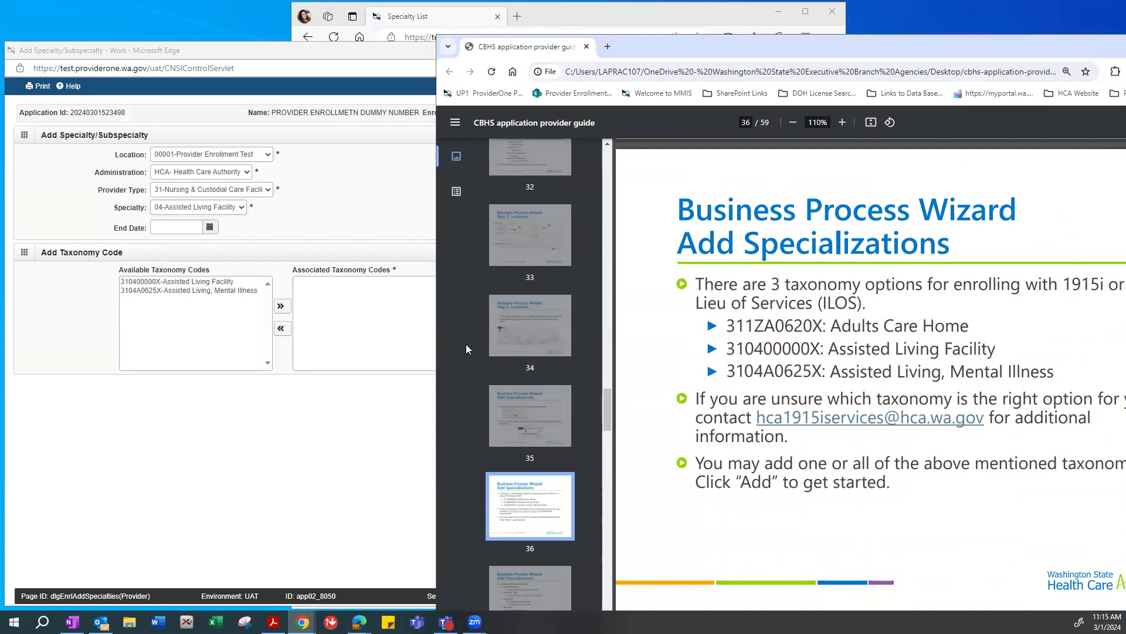
left_click(157, 291)
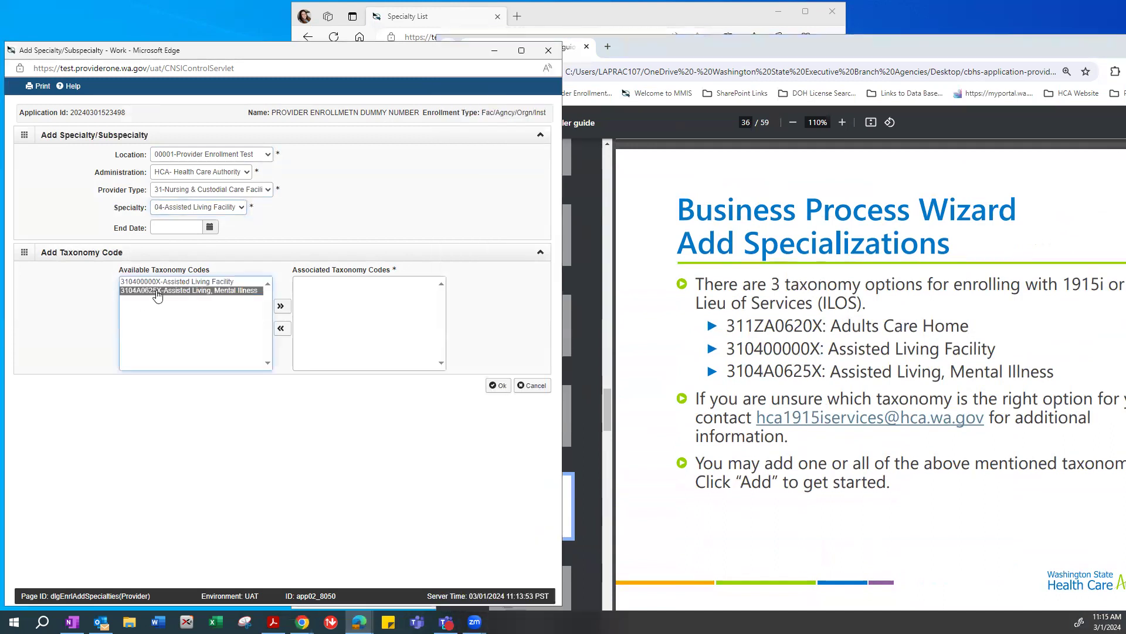
left_click(280, 308)
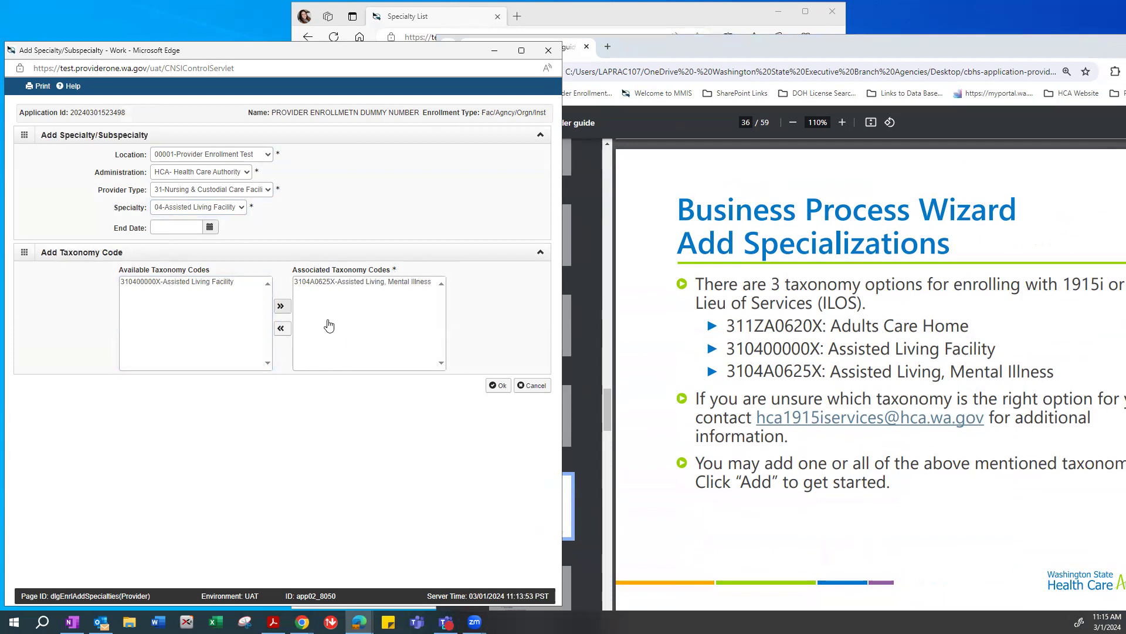
left_click(194, 283)
left_click(281, 306)
left_click(336, 291)
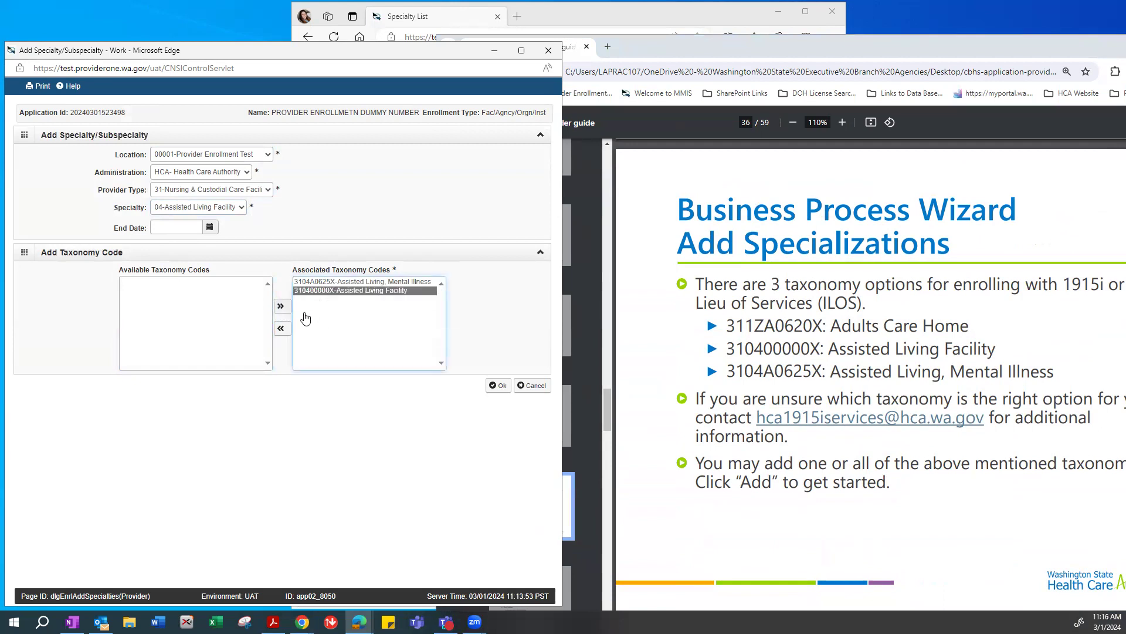
left_click(281, 329)
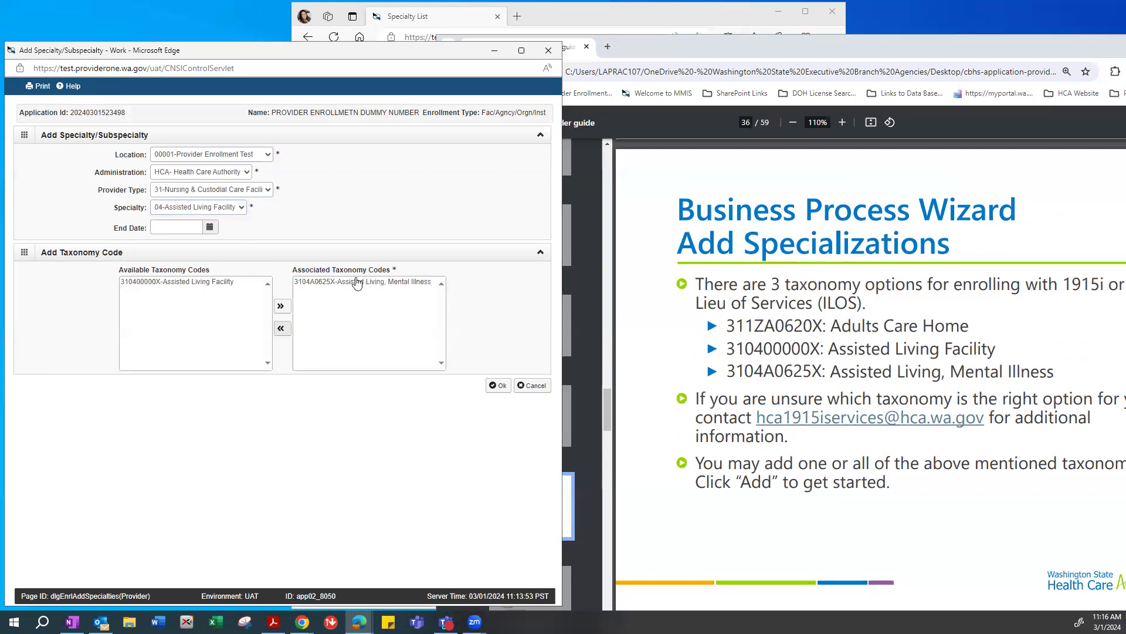
left_click(498, 386)
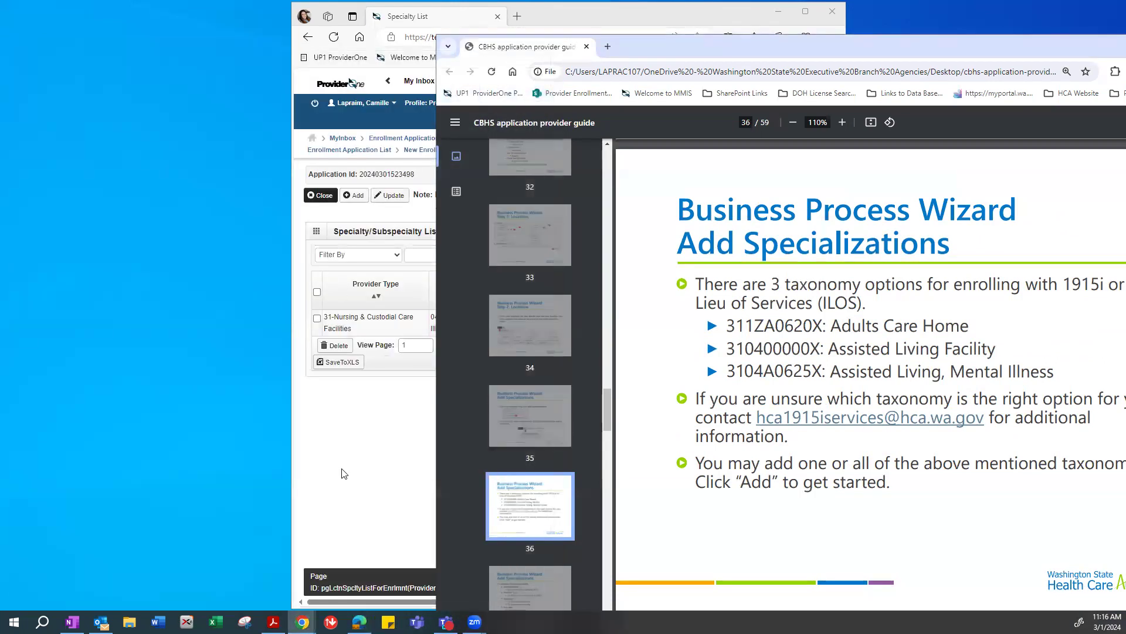
left_click(344, 473)
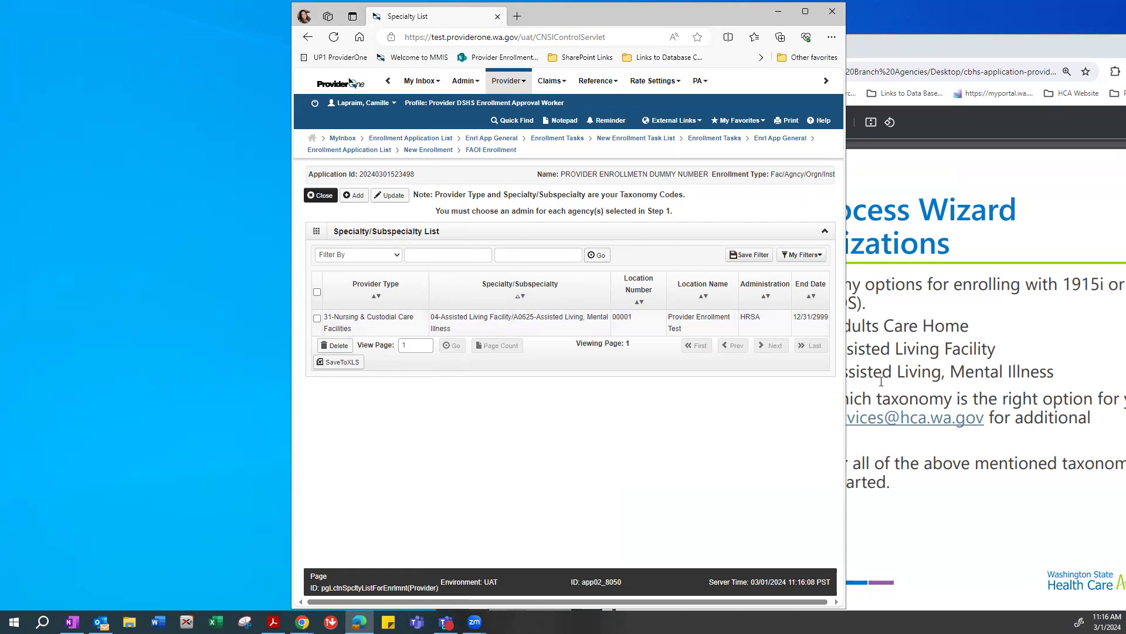
left_click(356, 196)
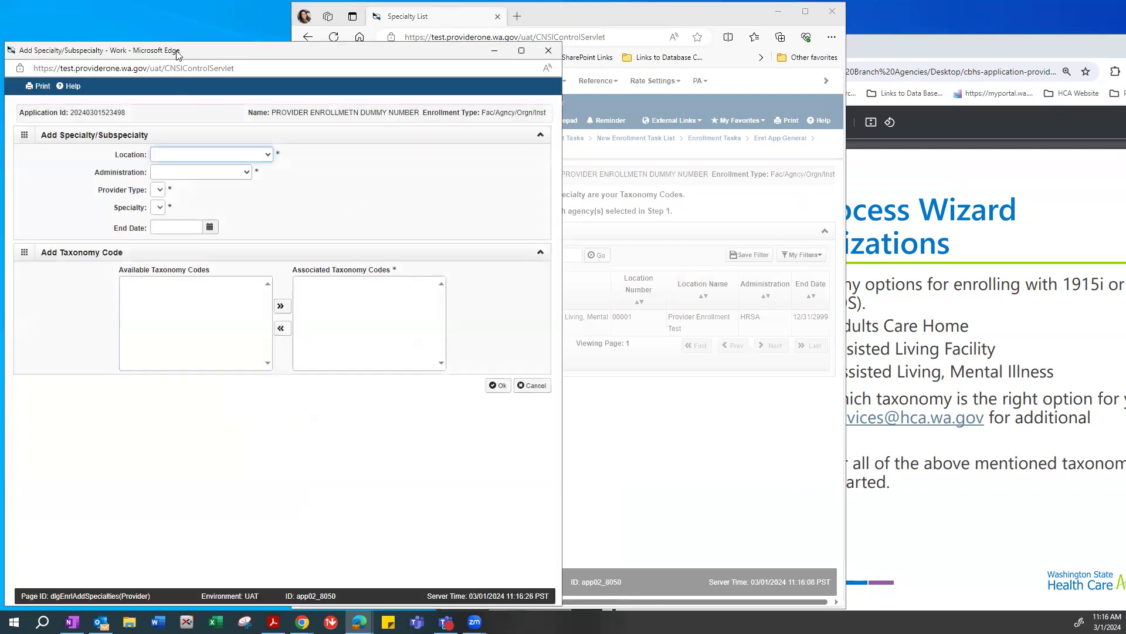
Set location 00001-Provider Enrollment Test and administration HCA- Health Care Authority.
left_click(182, 144)
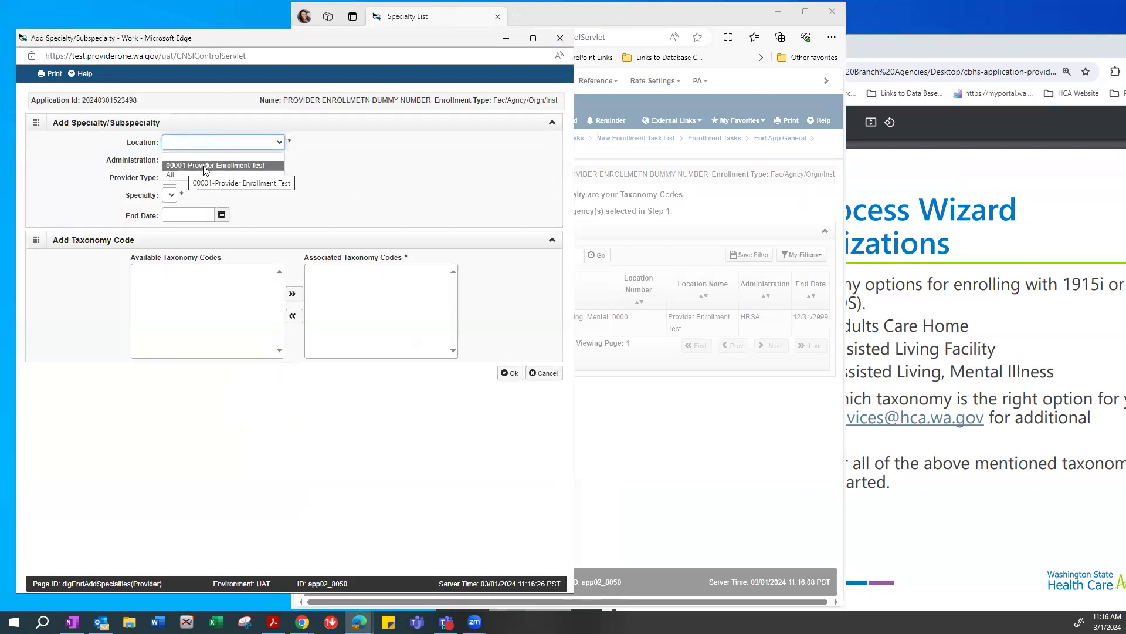
left_click(228, 166)
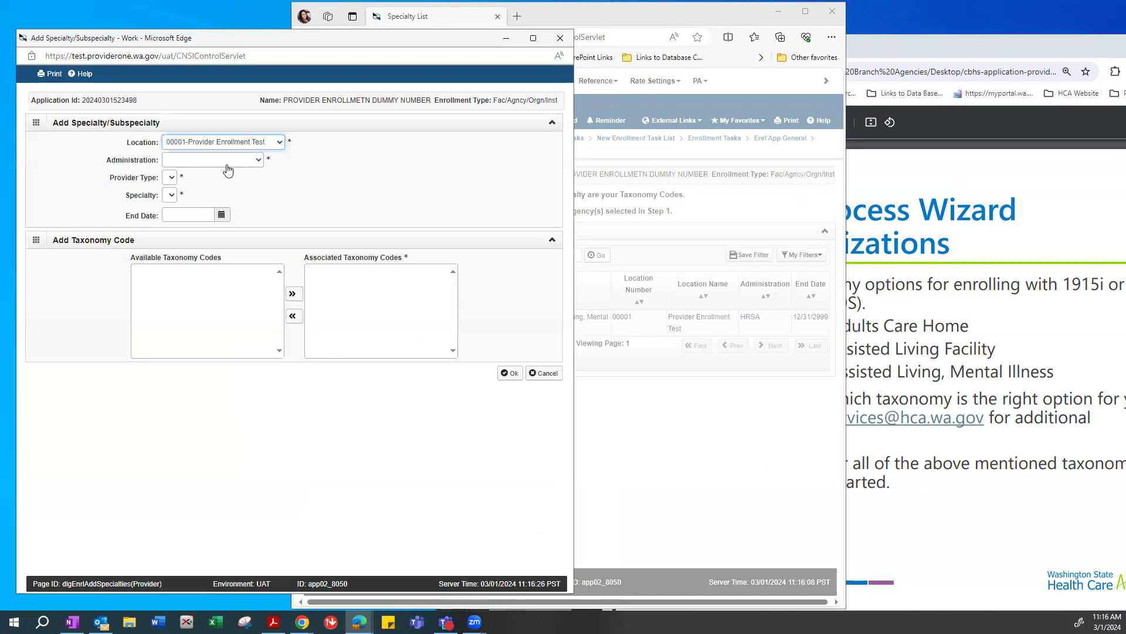
left_click(201, 161)
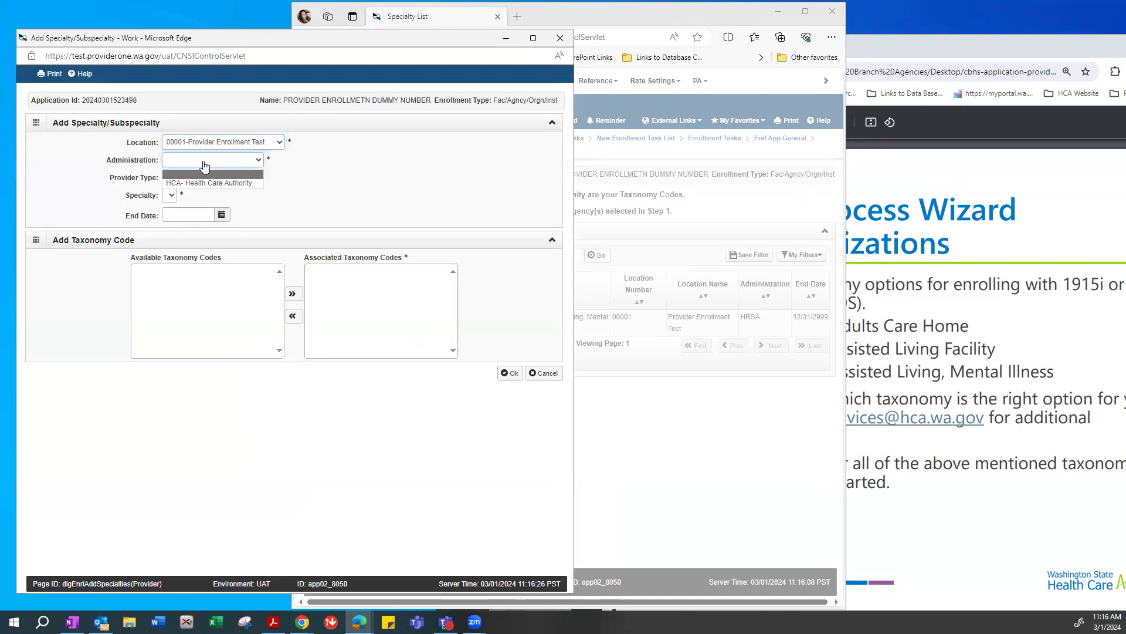
left_click(178, 185)
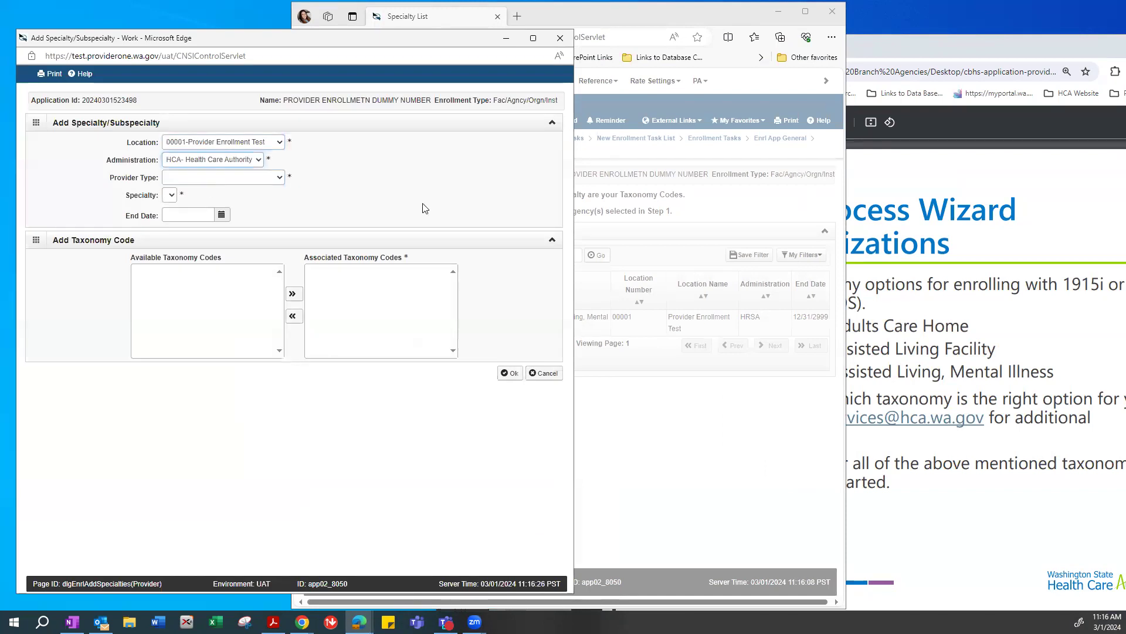
Set provider type 31-Nursing & Custodial Care Facilities and specialty 1Z-Custodial Care Facility.
left_click(903, 290)
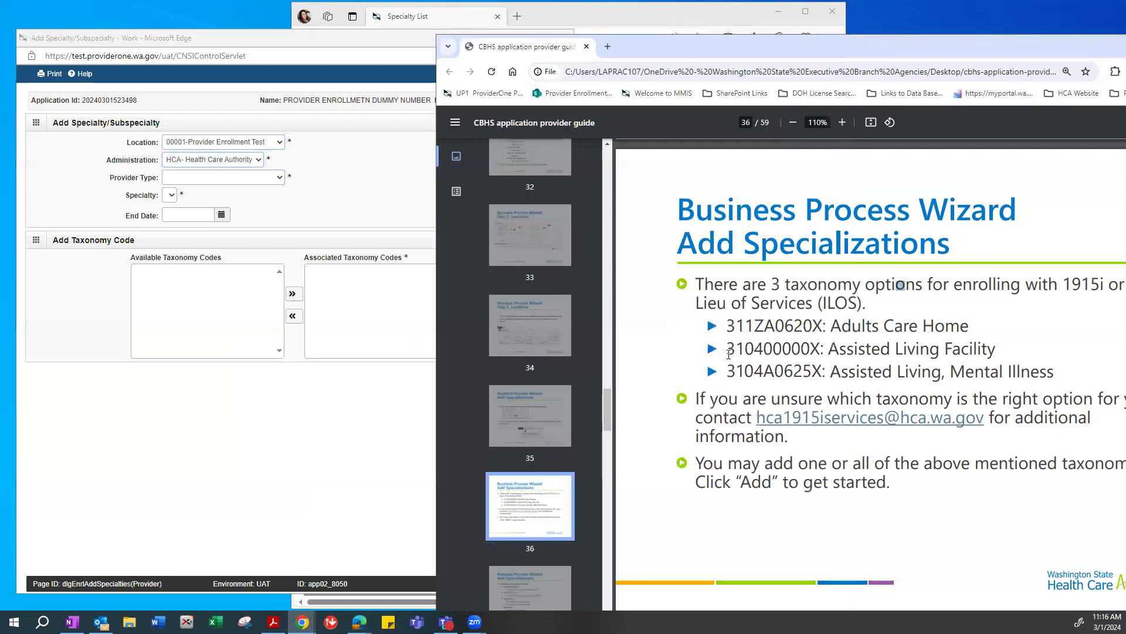
left_click_drag(740, 325, 727, 326)
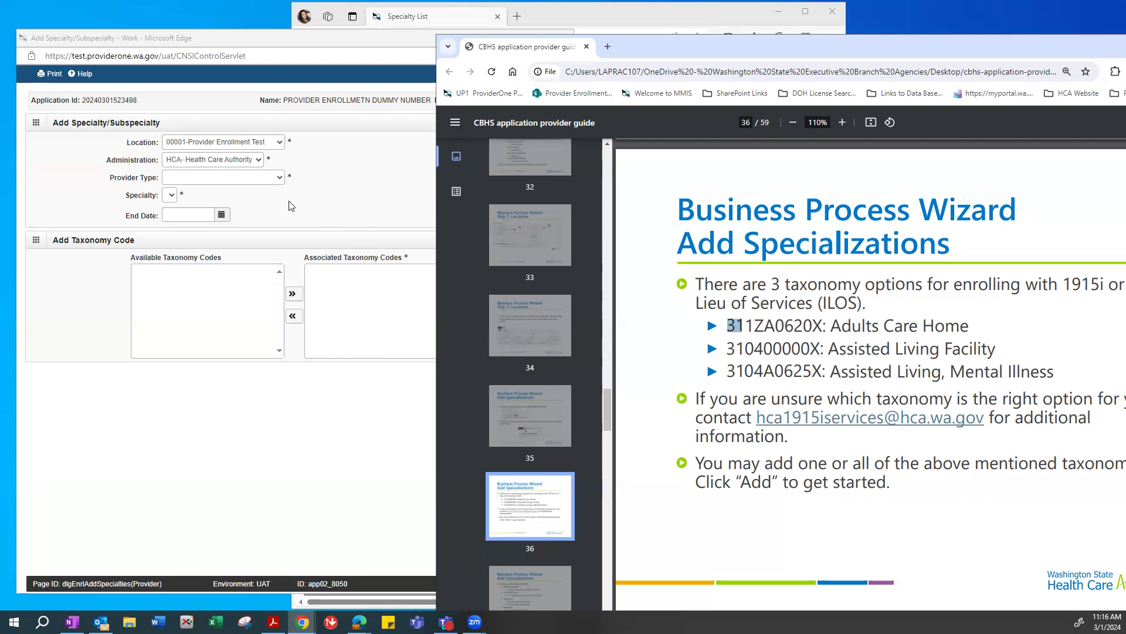
left_click(193, 179)
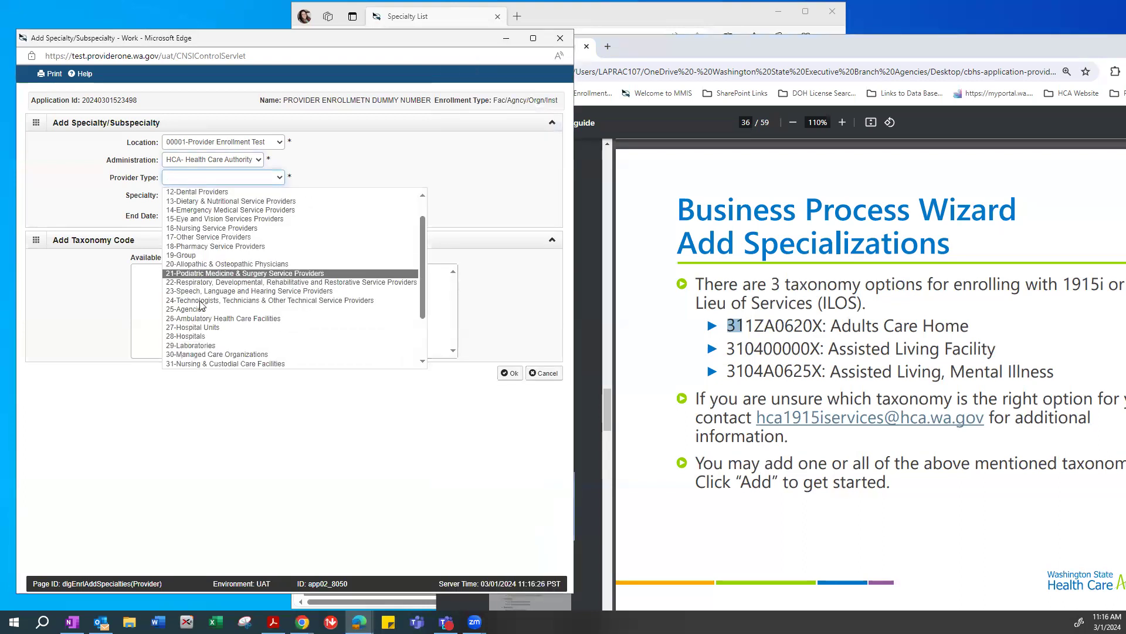
scroll(196, 305, "down", 2)
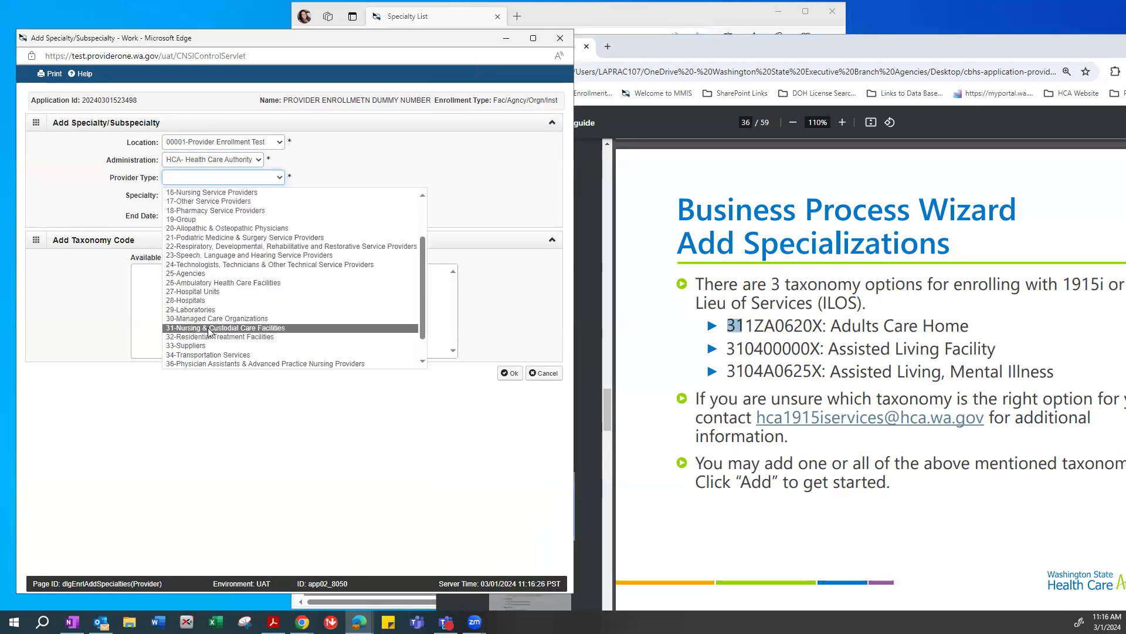
left_click(195, 329)
left_click(189, 198)
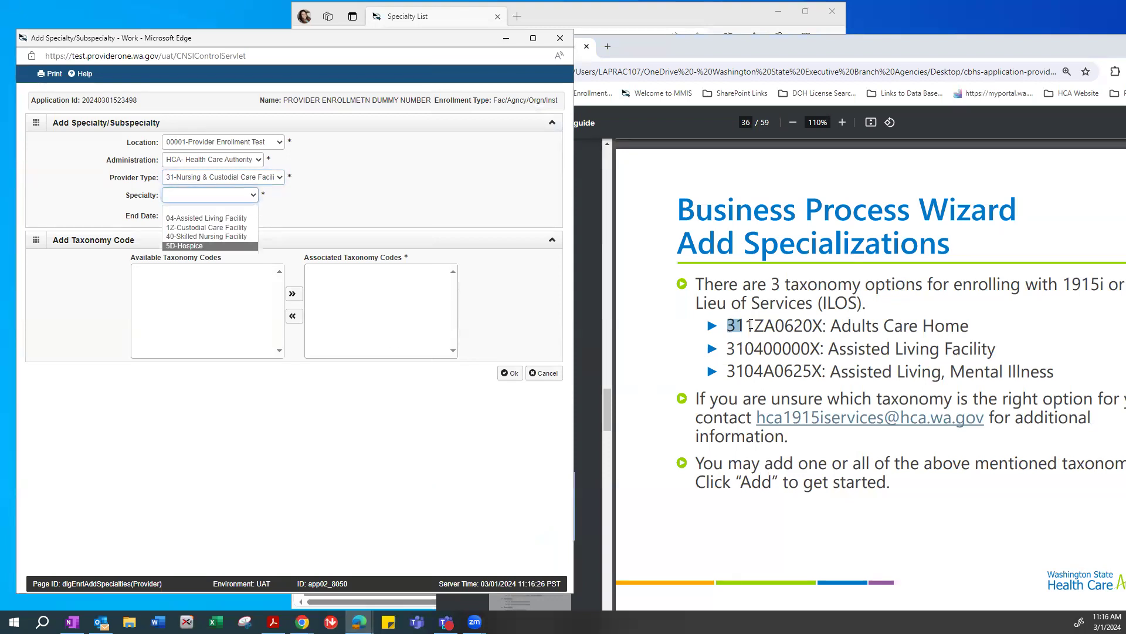
left_click_drag(749, 324, 764, 326)
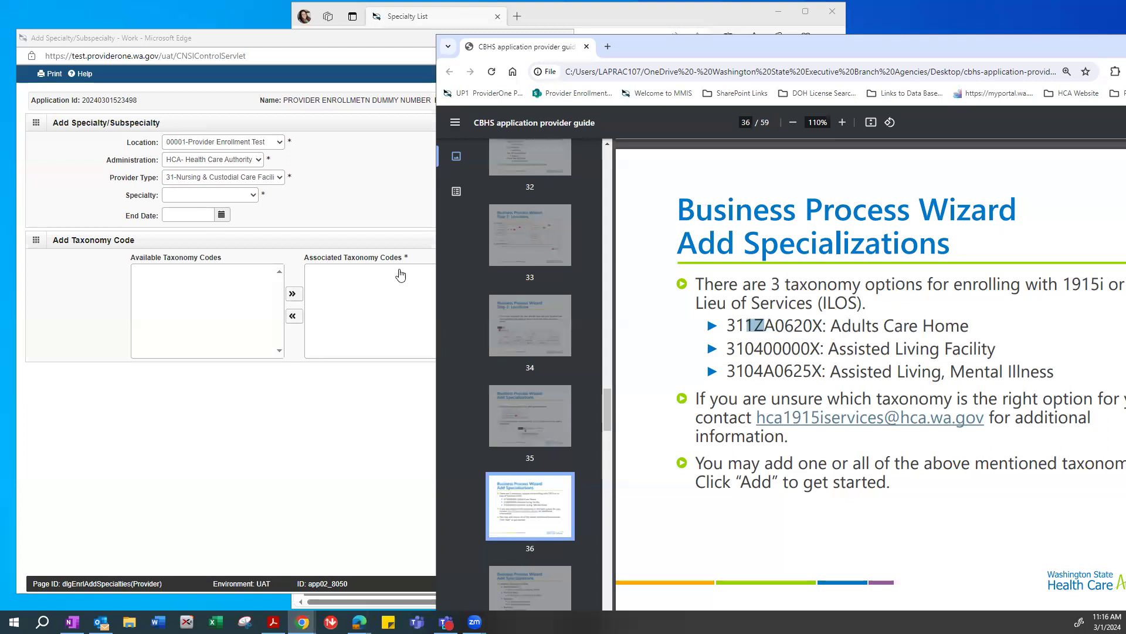
left_click(173, 202)
left_click(179, 221)
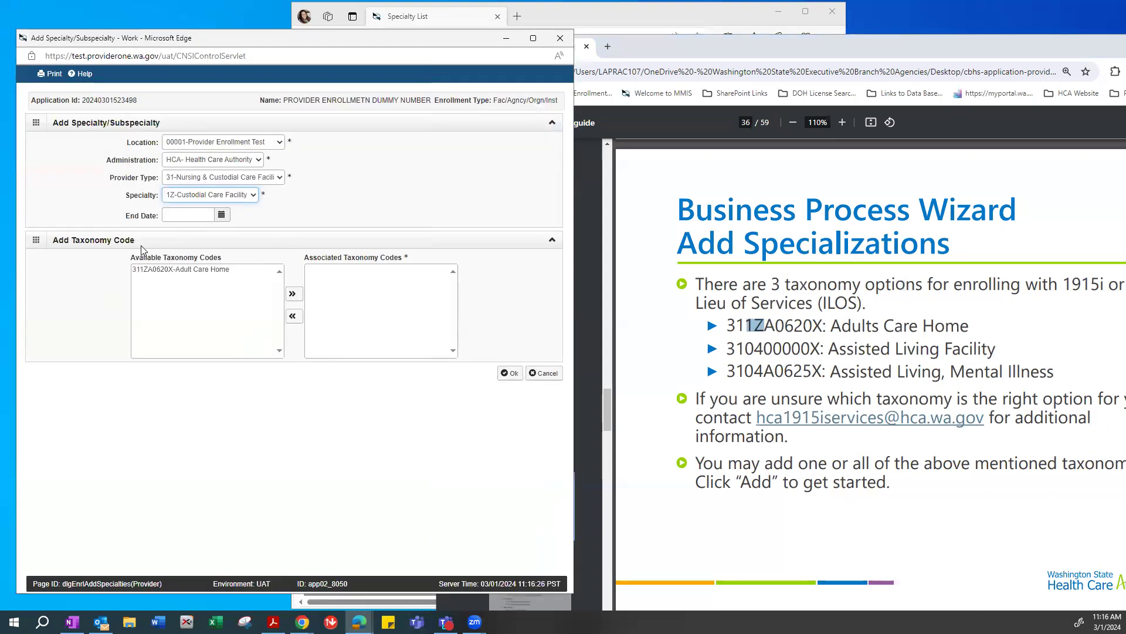
Associate taxonomy 311ZA0620X Adult Care Home and save the specialty entry.
left_click(179, 270)
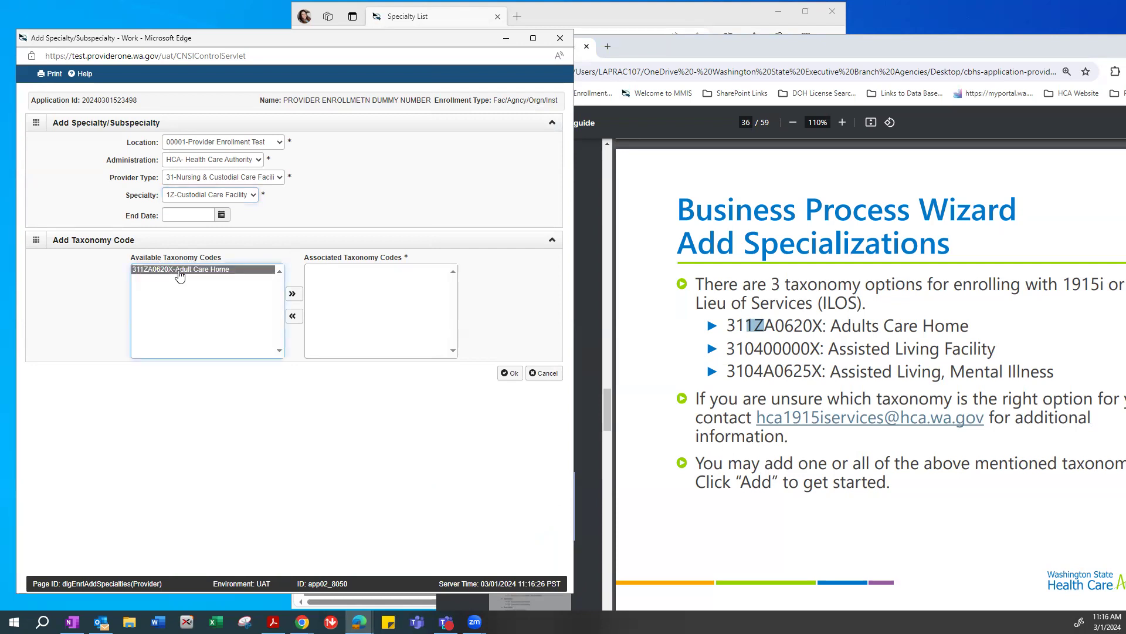
left_click(295, 298)
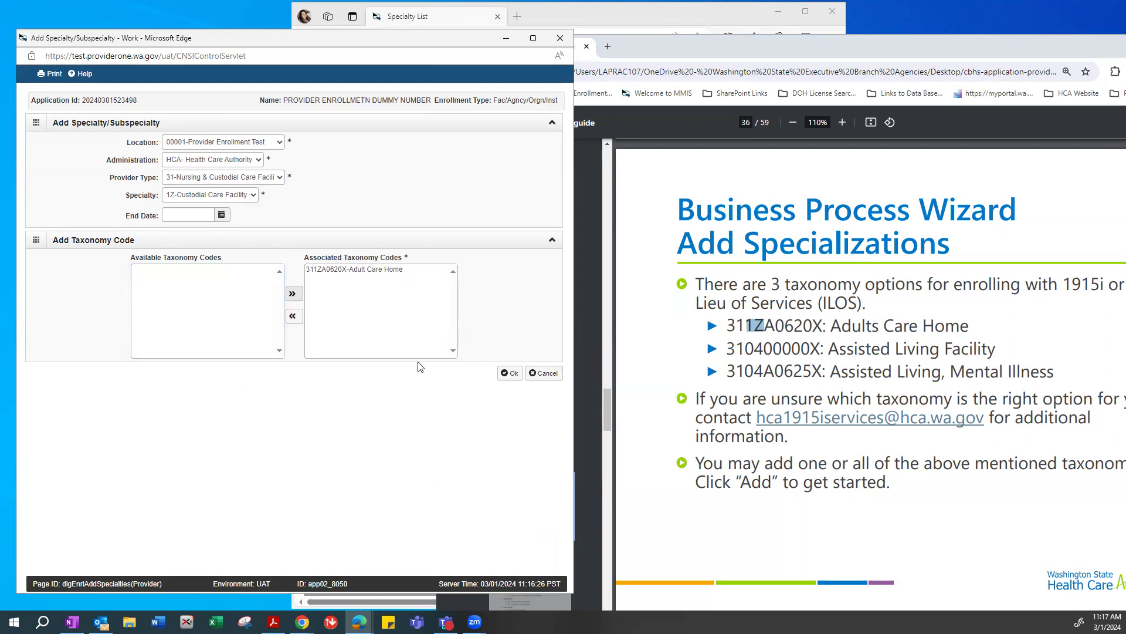
left_click(512, 376)
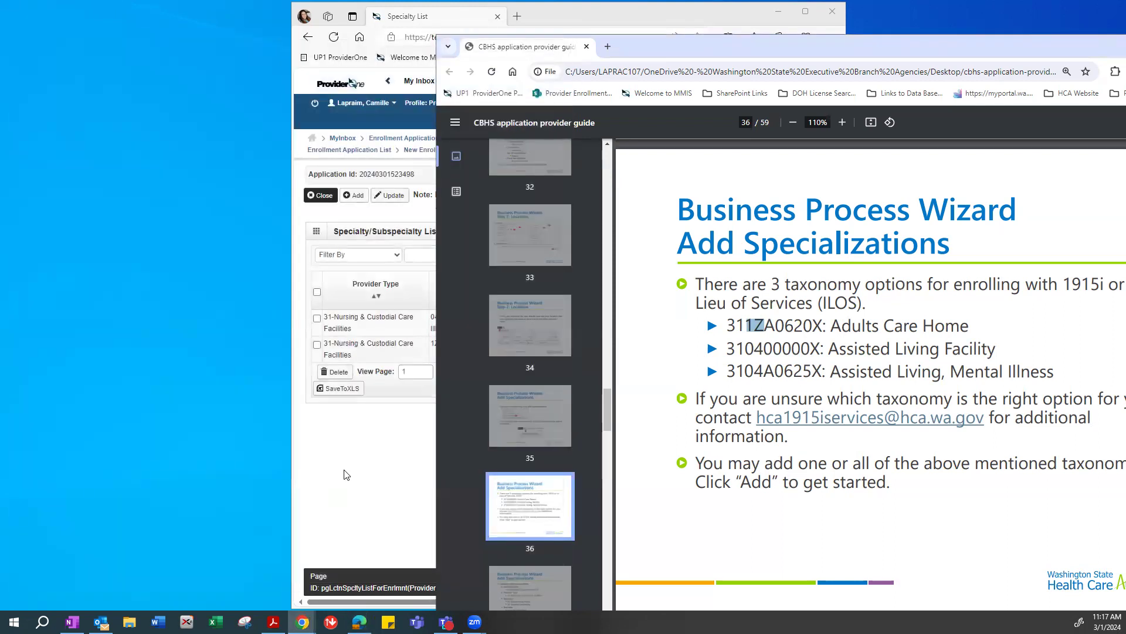
left_click(344, 475)
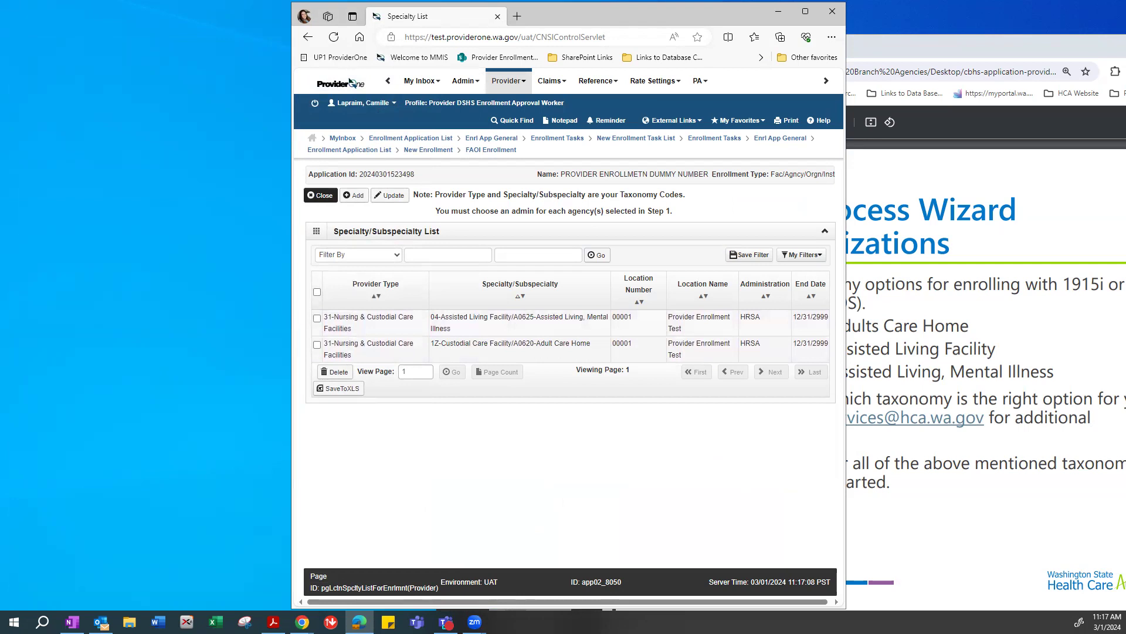
Close the Specialty List to return to the wizard steps and minimize the PDF guide.
key("alt+Tab")
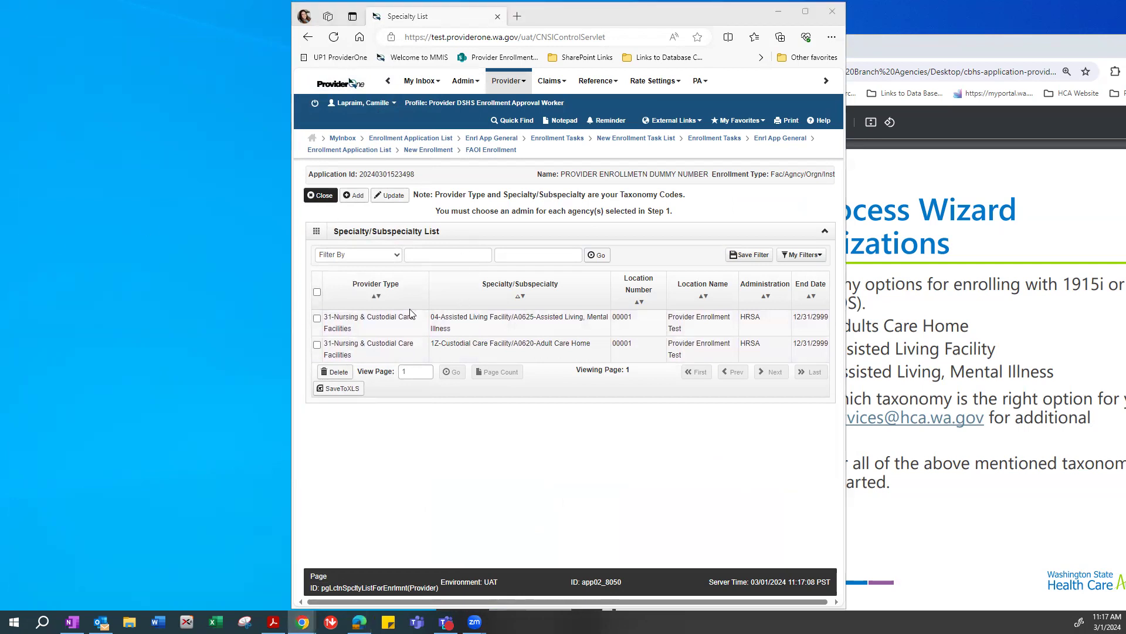
left_click(336, 214)
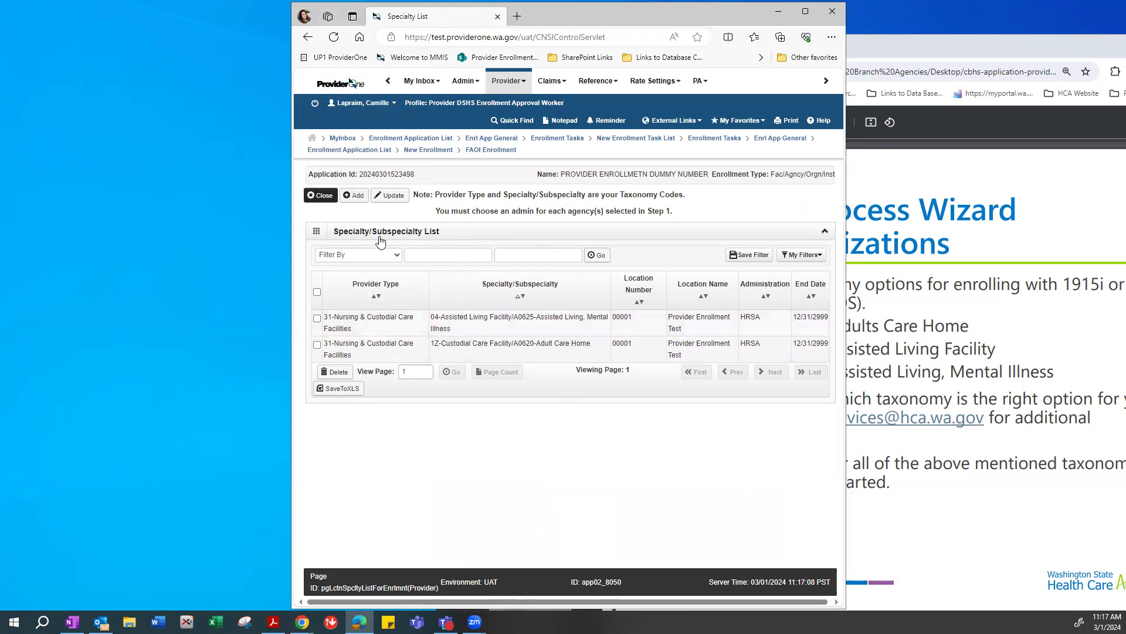
left_click(312, 197)
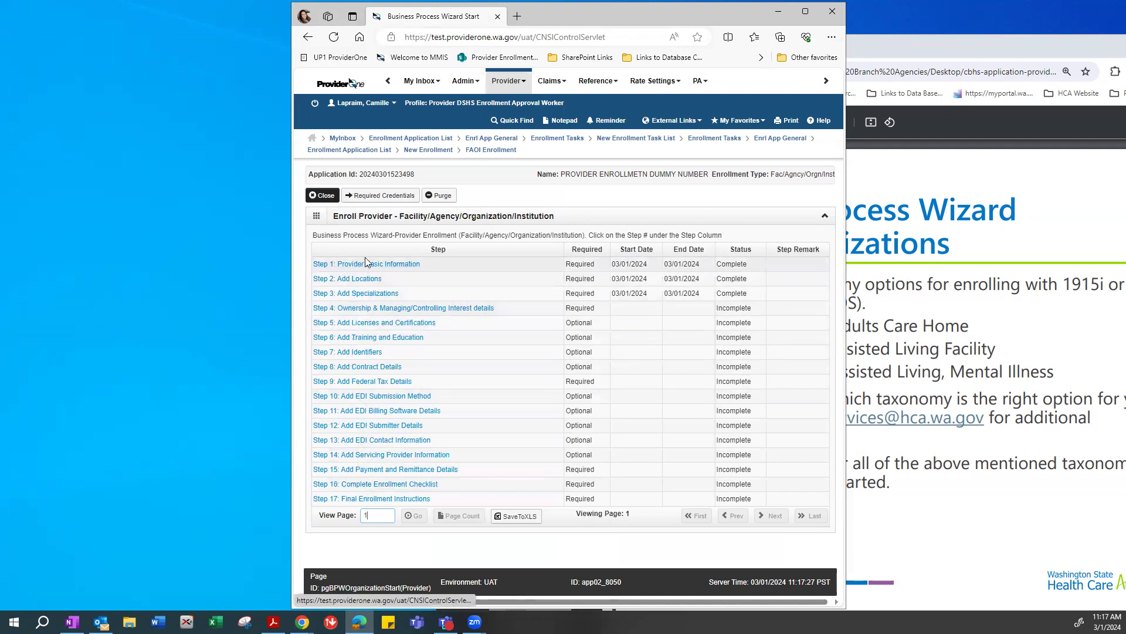
left_click(983, 208)
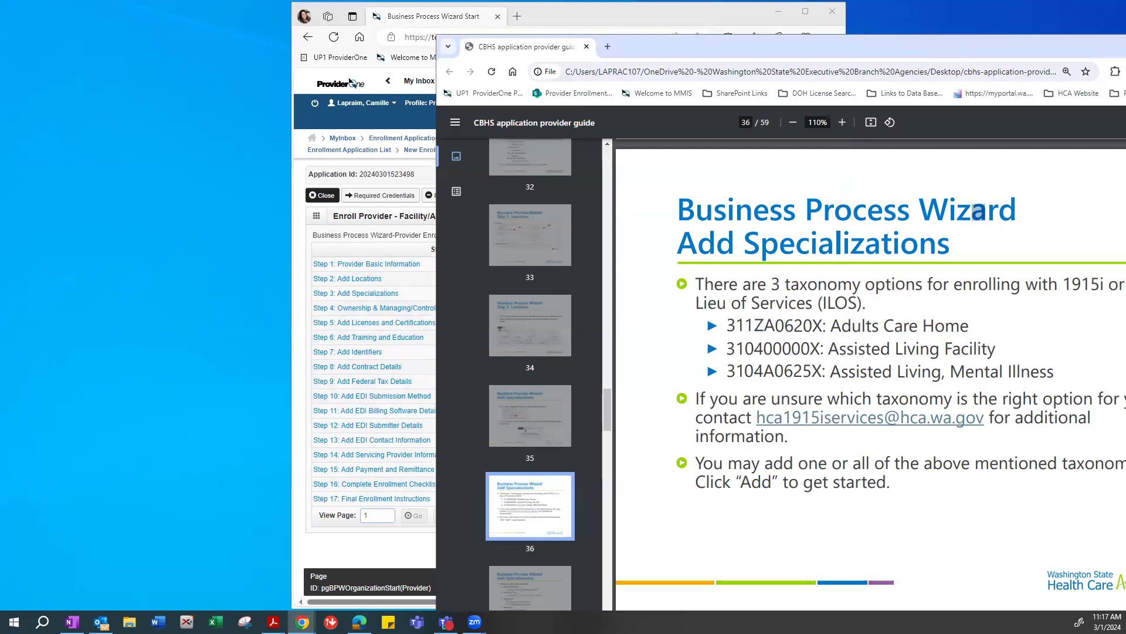
left_click(302, 622)
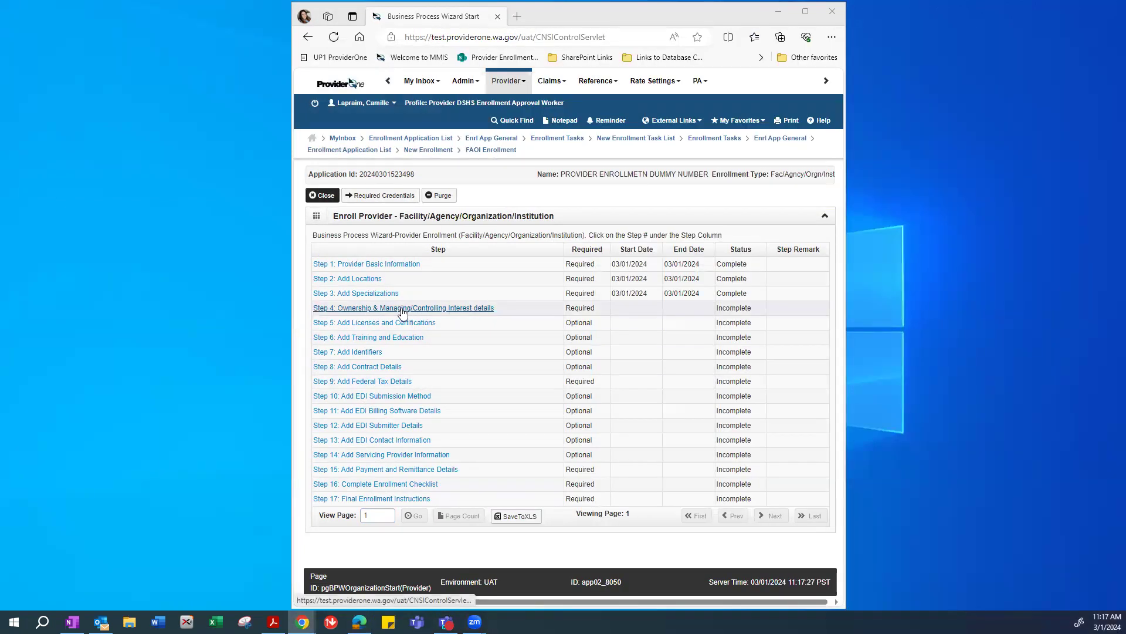
Open the Step 4 Ownership & Managing/Controlling Interest details and begin a new disclosure.
left_click(402, 309)
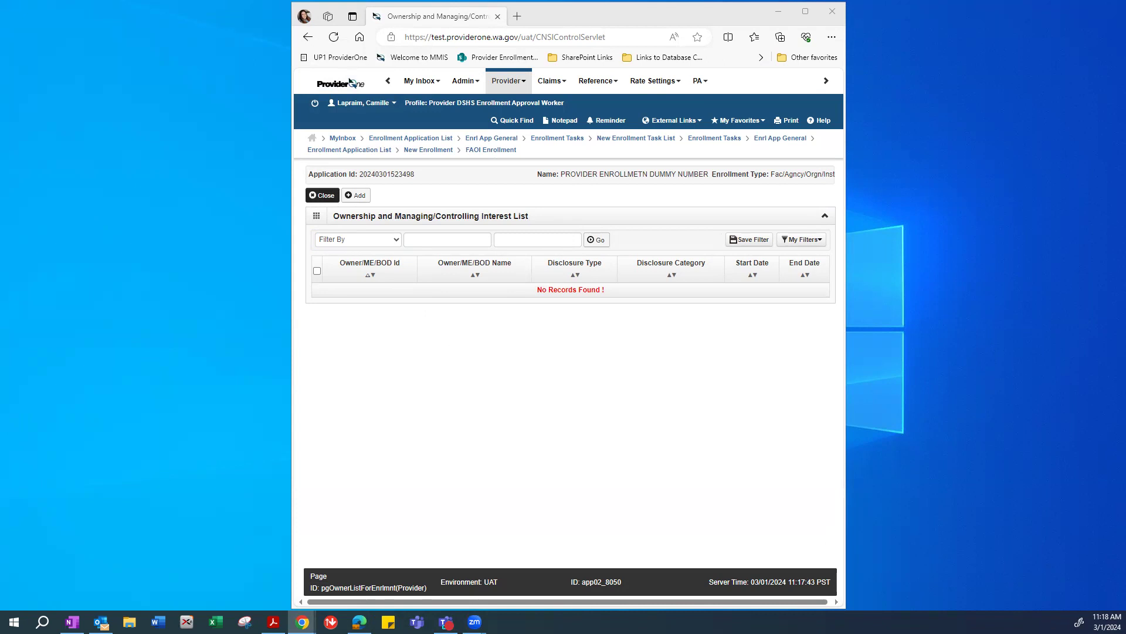
left_click(355, 196)
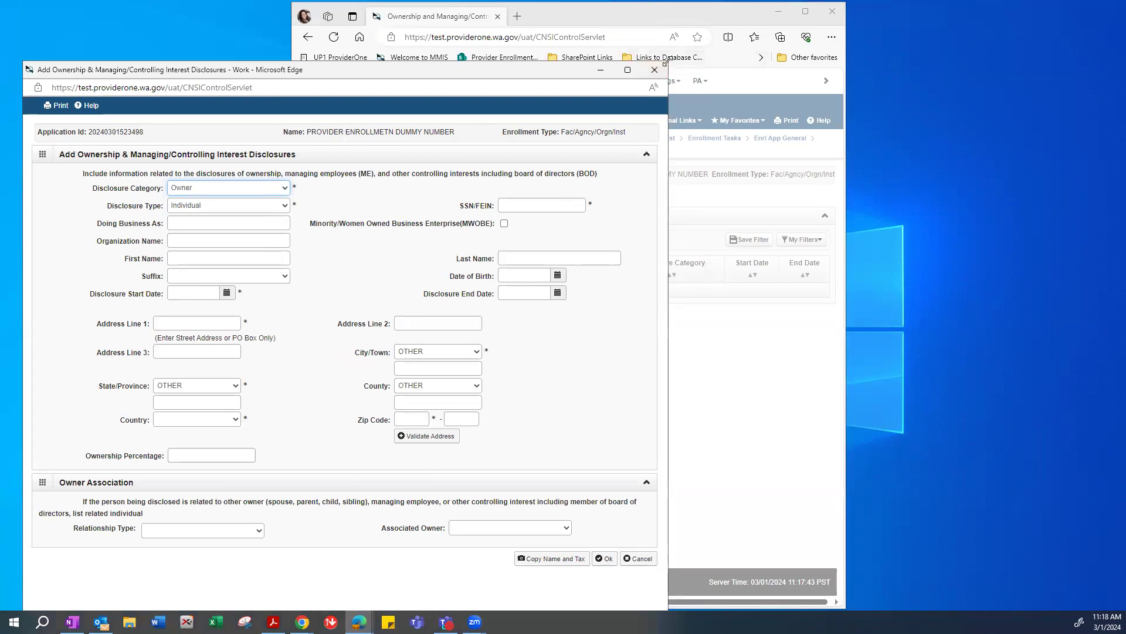
Shrink the disclosure window and set disclosure type Individual and category Owner.
left_click_drag(667, 61, 604, 169)
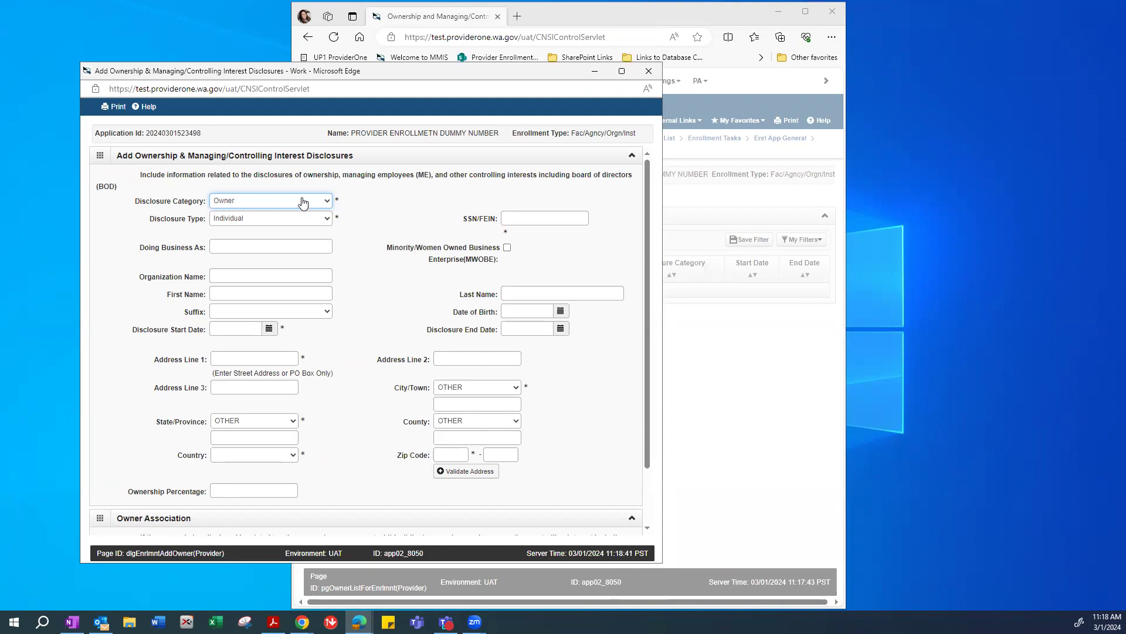
left_click(164, 223)
left_click(253, 221)
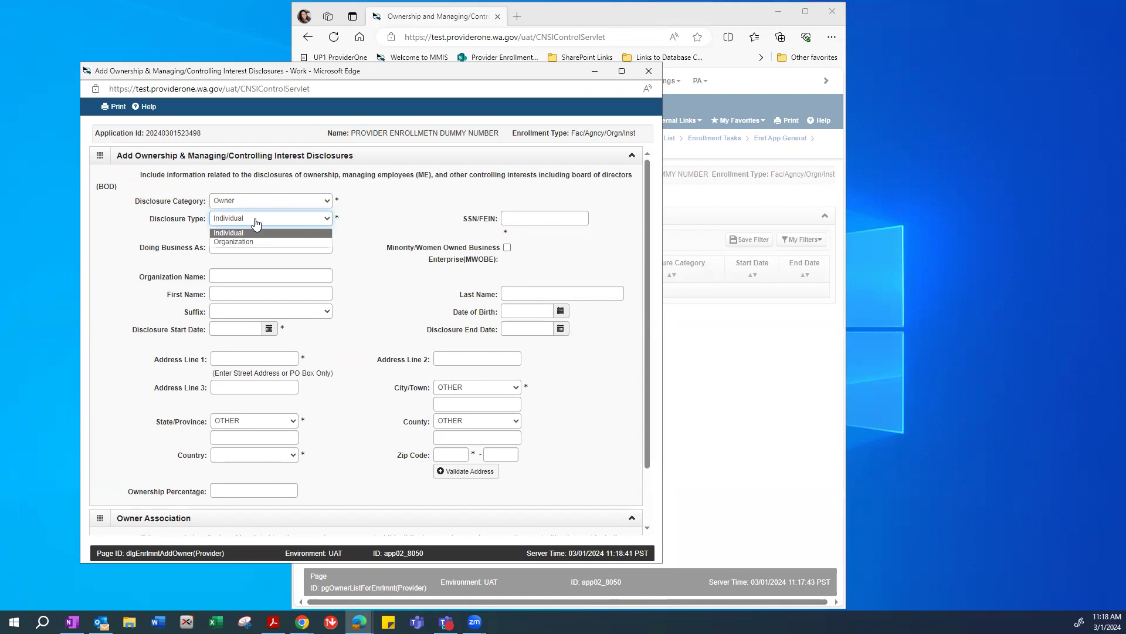
left_click(227, 233)
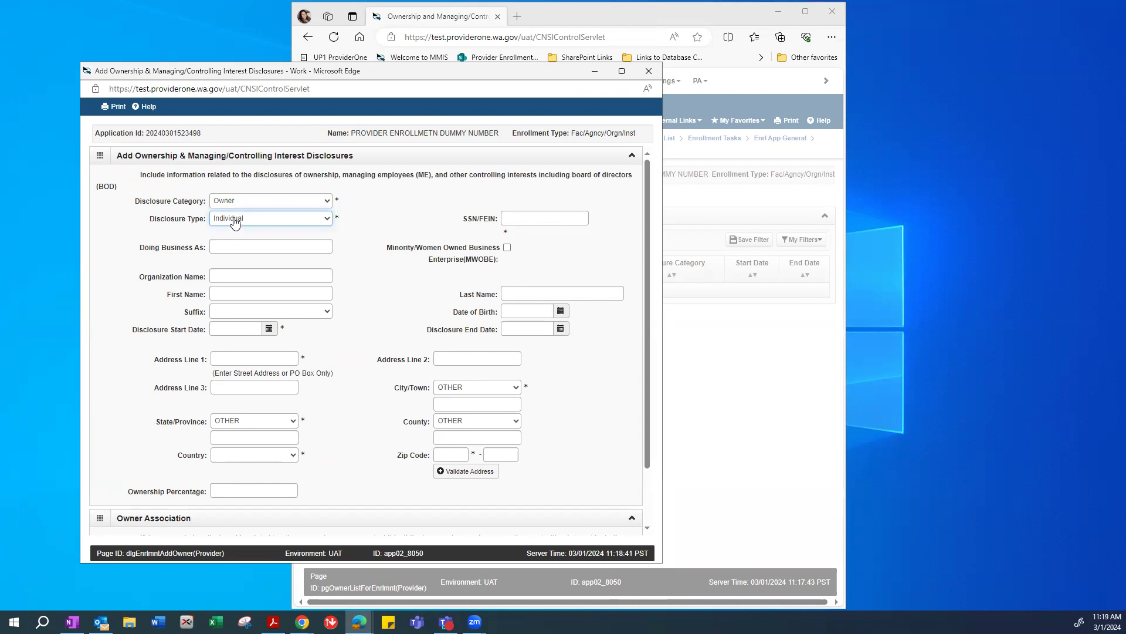
key("Tab")
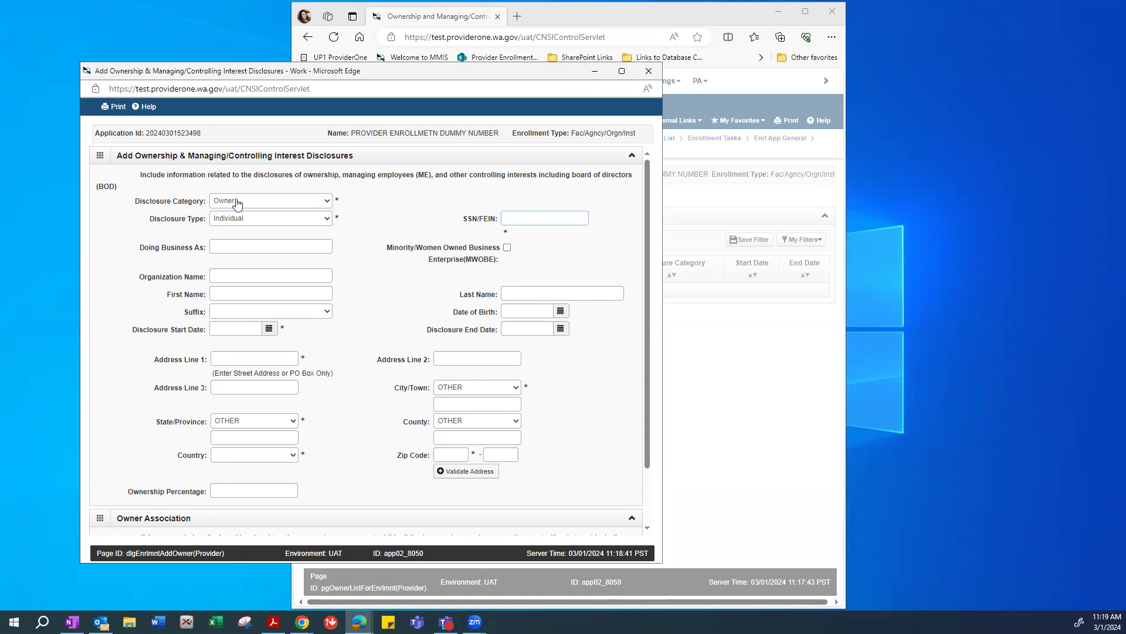
left_click(236, 202)
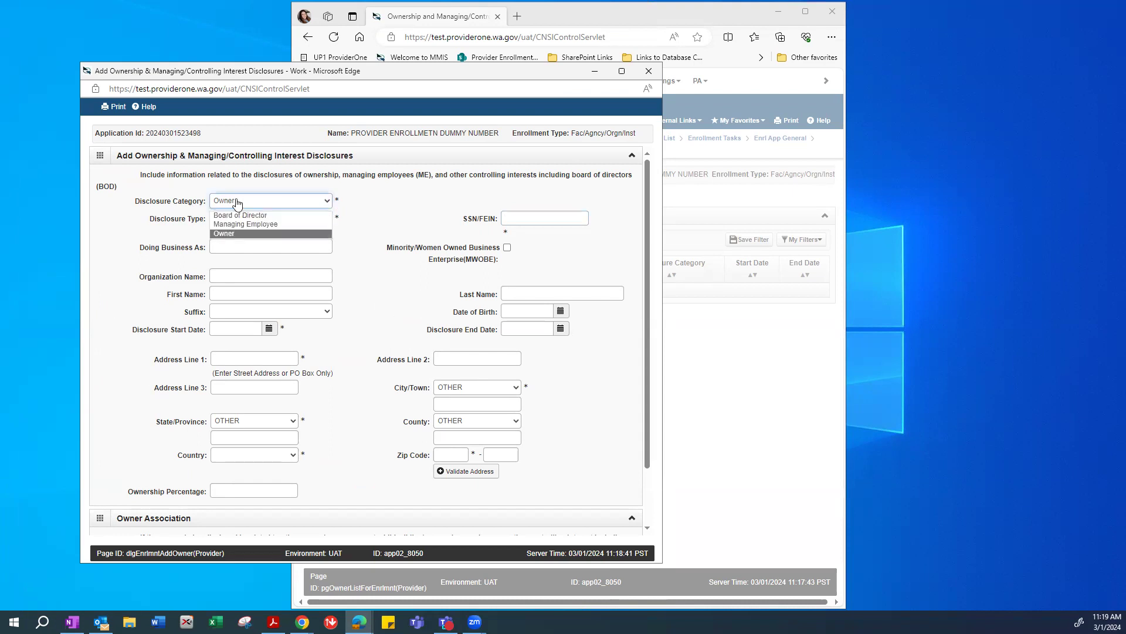
left_click(229, 233)
left_click(401, 214)
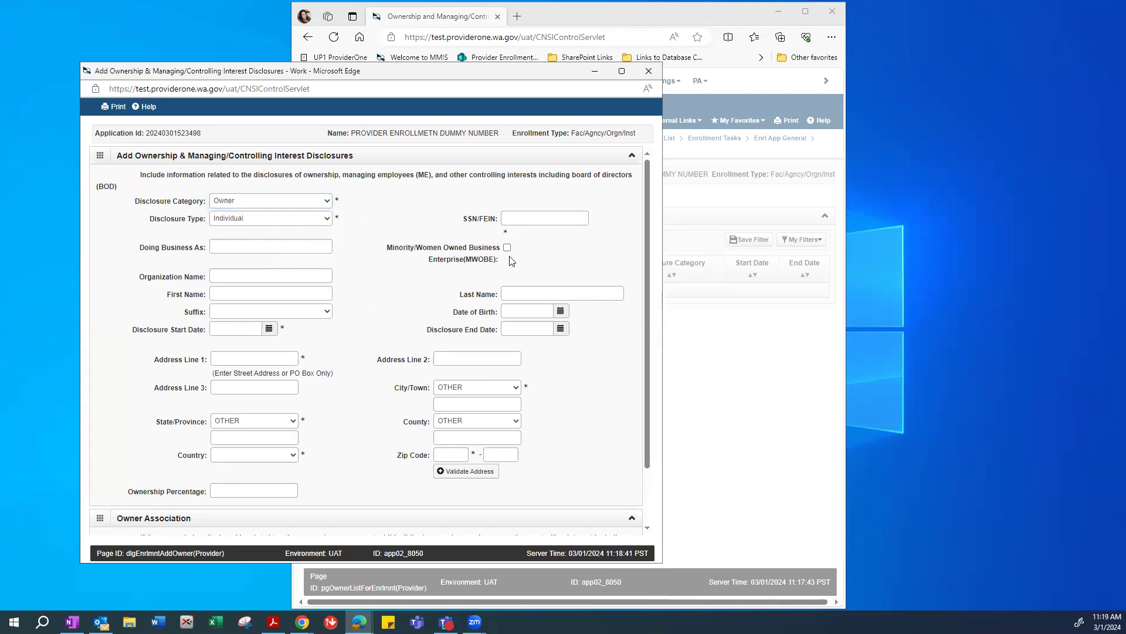
left_click(546, 219)
Briefly switch the disclosure type to Organization, then restore it to Individual.
left_click(240, 224)
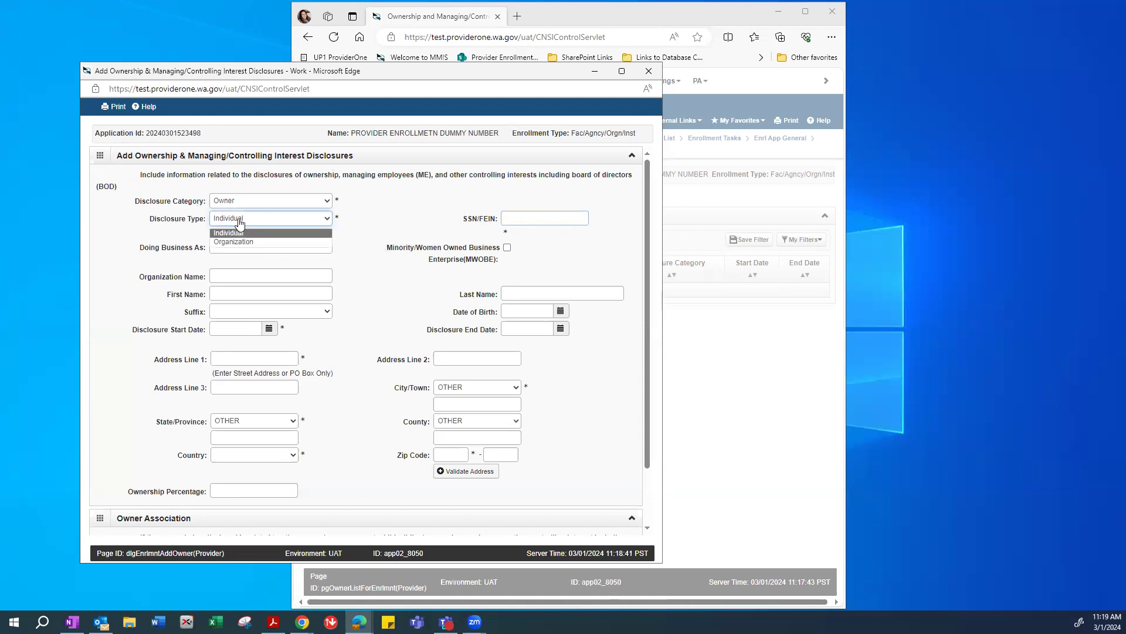
left_click(232, 242)
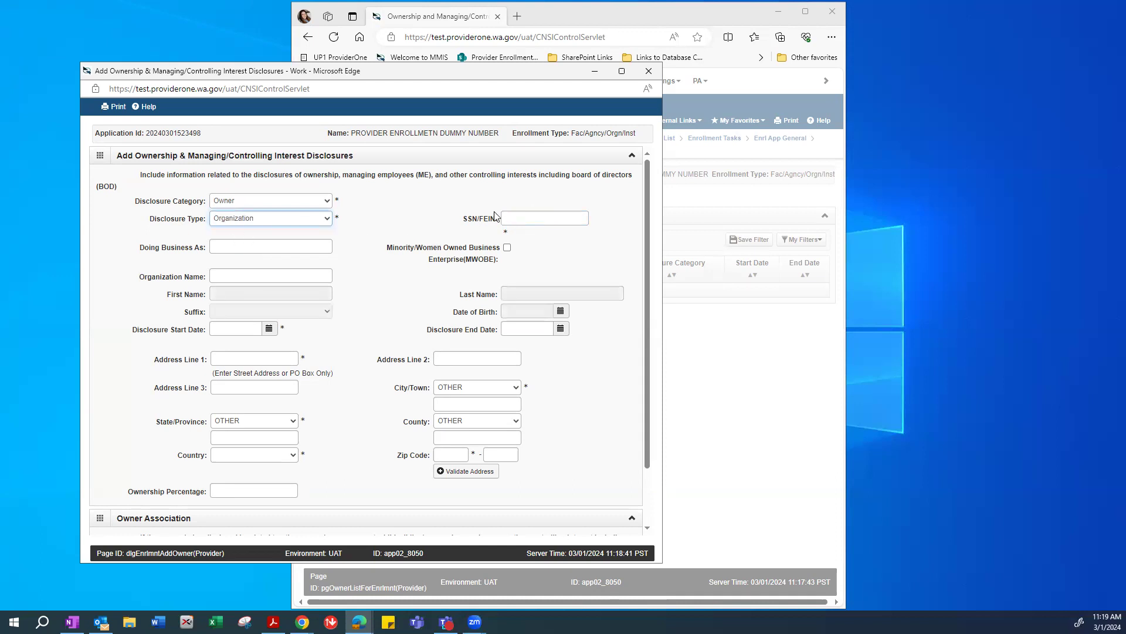
left_click(518, 216)
left_click(231, 222)
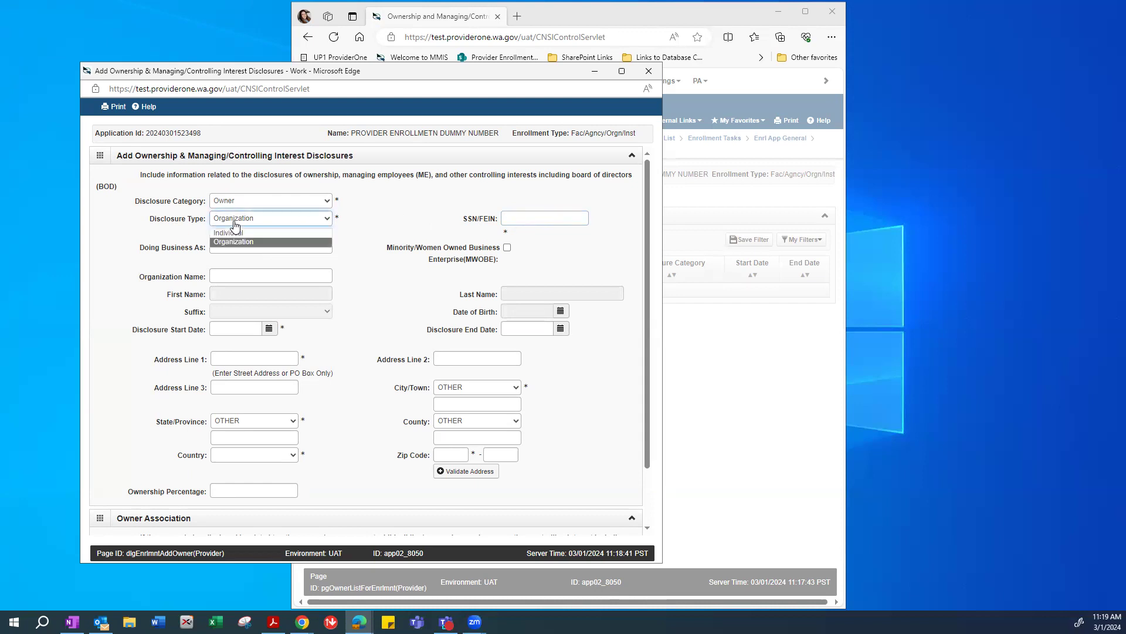
left_click(229, 233)
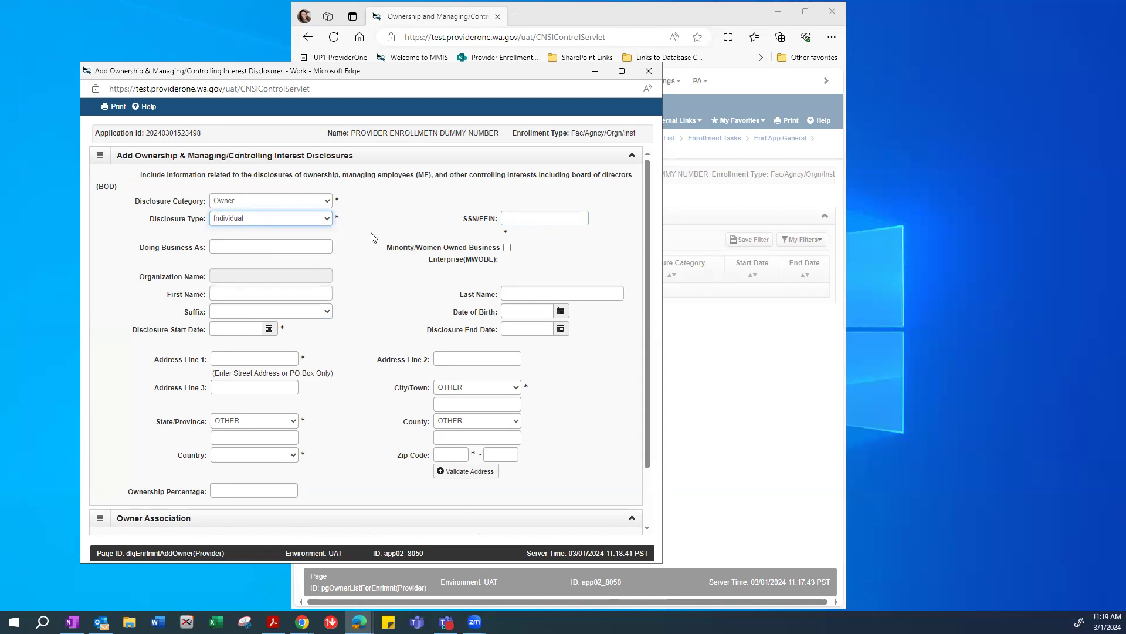
left_click(520, 220)
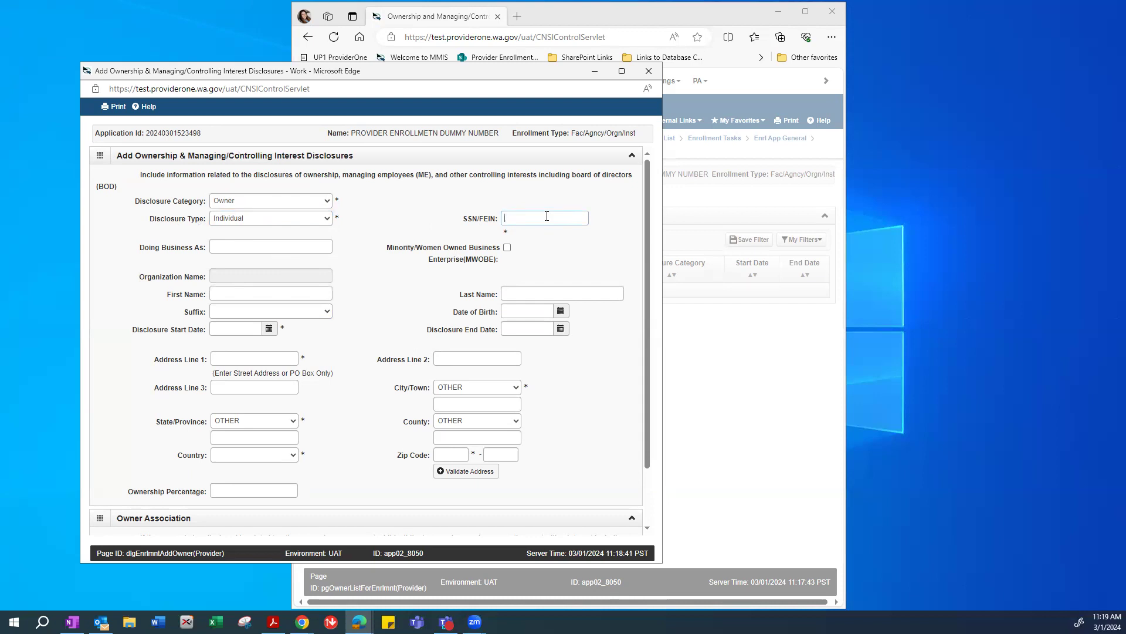
Enter the owner's SSN, first and last name, birth date, and start date 01/01/2024.
type("9999")
left_click(221, 292)
type("ovide")
type("Enrollmen")
type("2021")
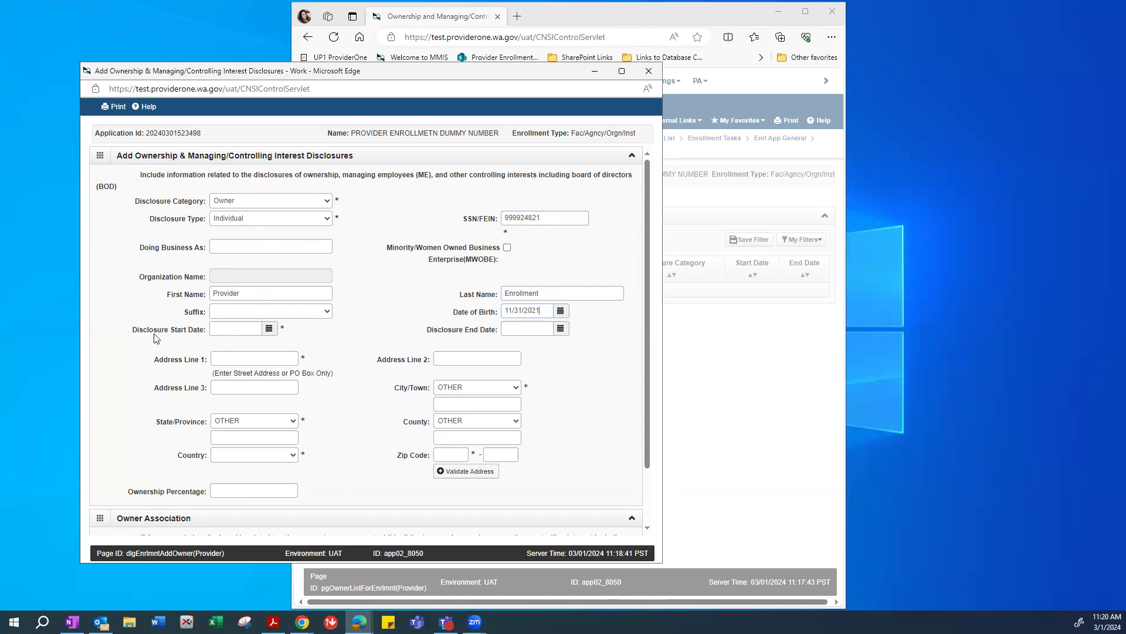
left_click(224, 330)
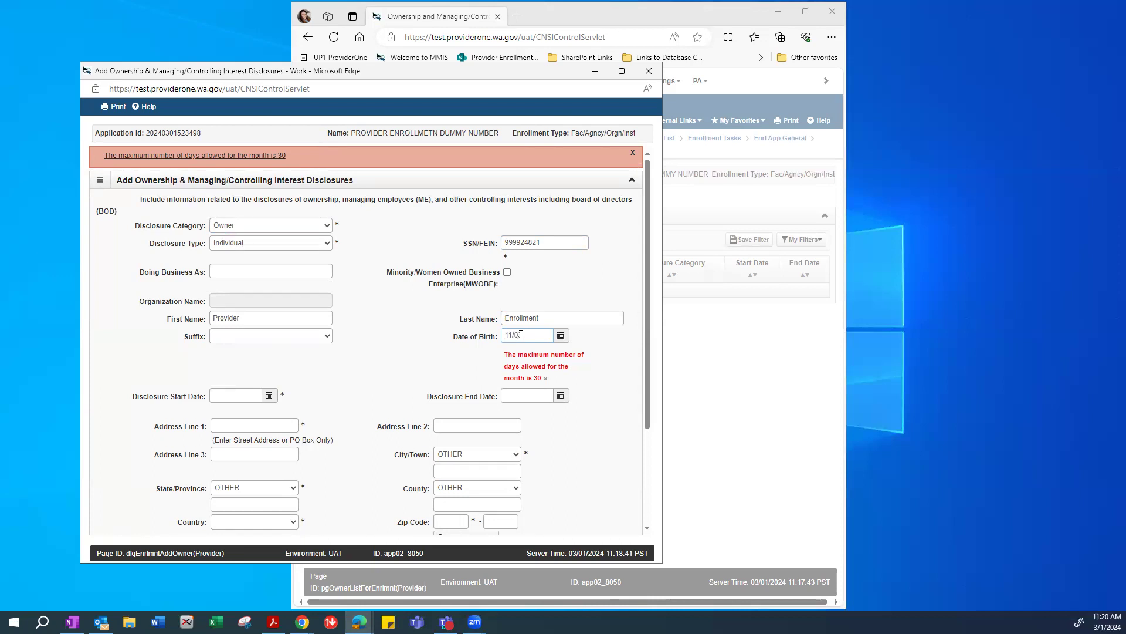
type("11/03/2021")
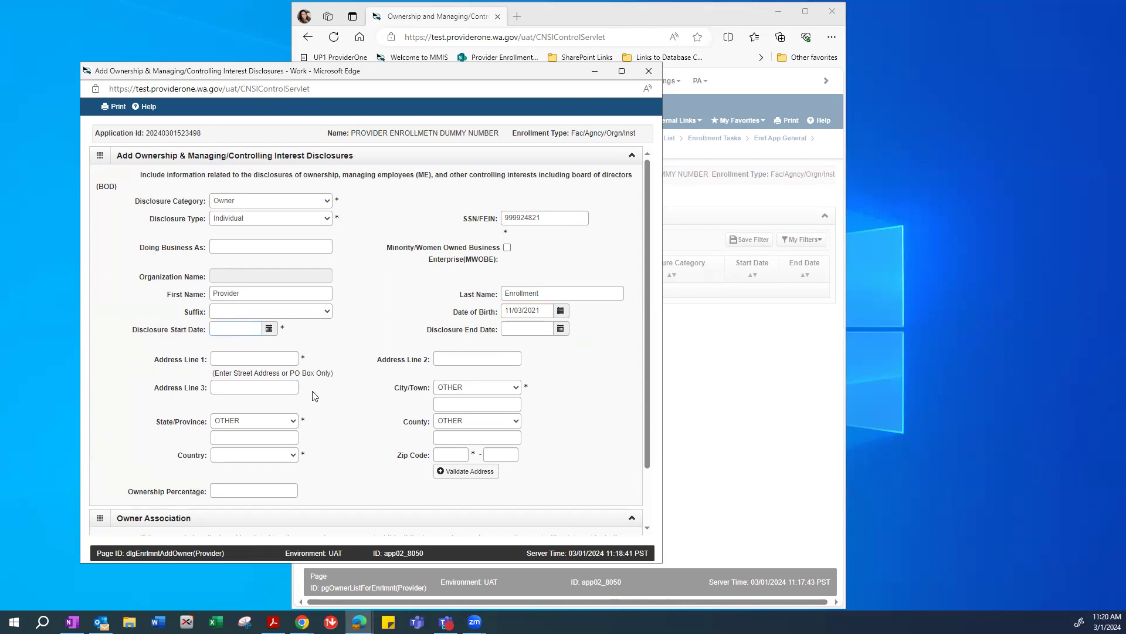
type("/2024")
Fill in the owner's street address line and zip code.
left_click(502, 331)
left_click_drag(395, 457, 433, 460)
left_click(371, 412)
type("th Ave SE")
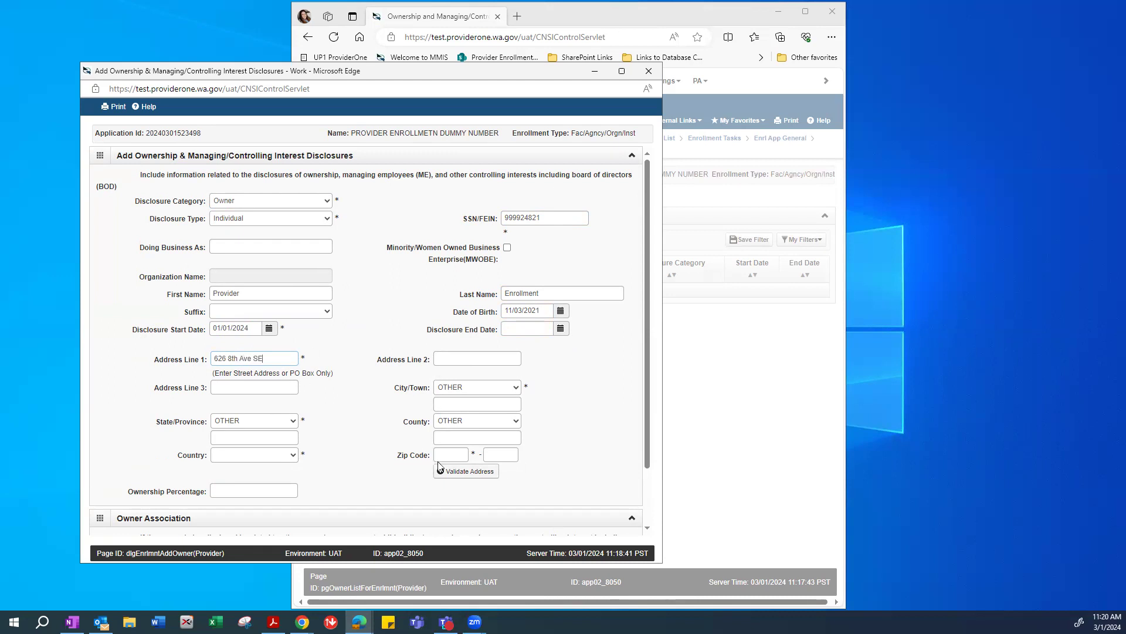
left_click(452, 453)
type("98504")
Validate the address, set 100 percent ownership, and save despite the invalid-address warning.
left_click(460, 473)
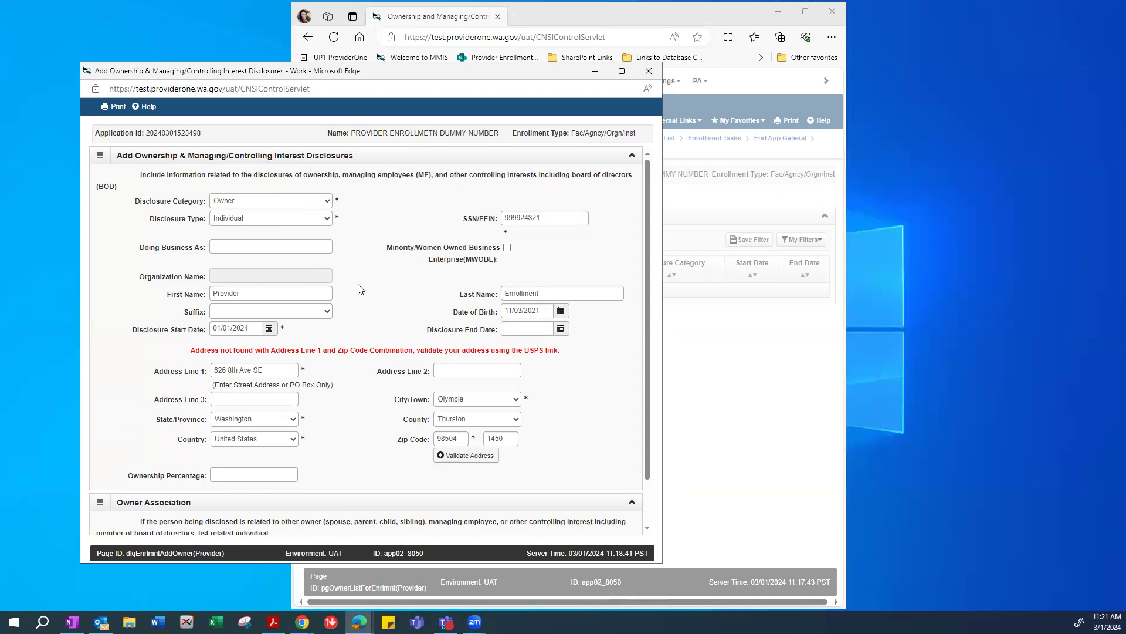
left_click(229, 473)
scroll(648, 346, "down", 1)
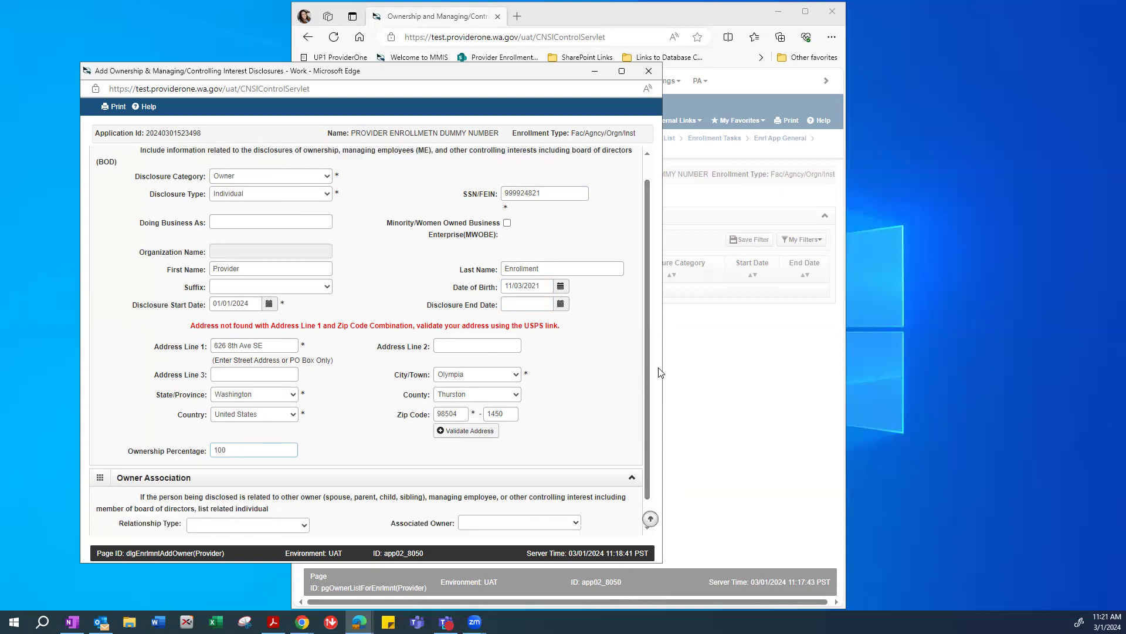
scroll(646, 383, "down", 1)
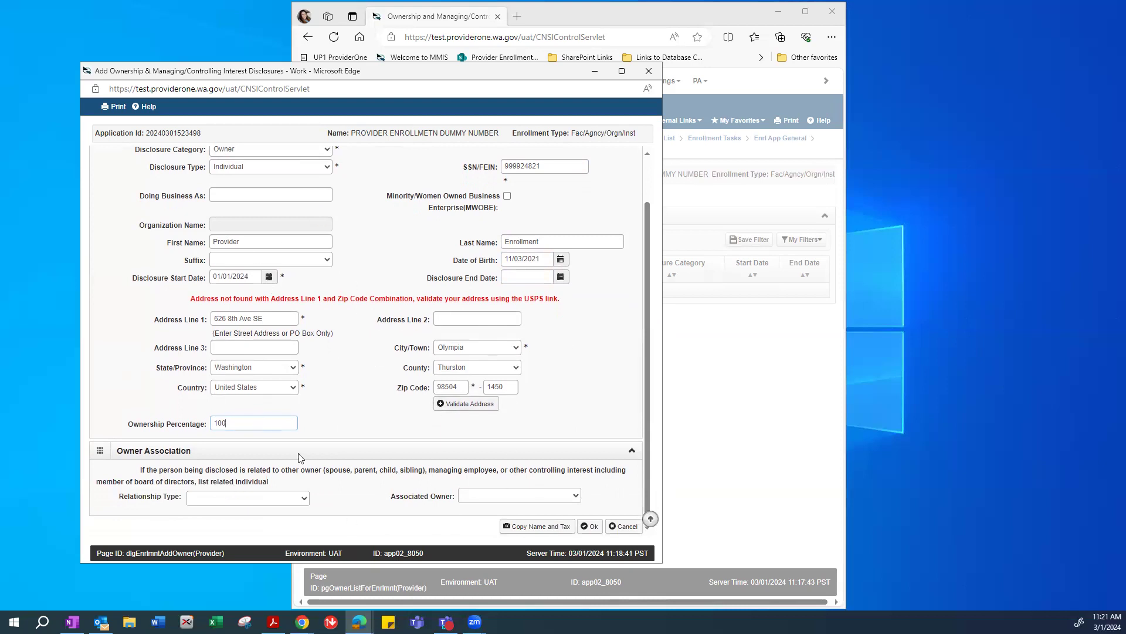
left_click(593, 527)
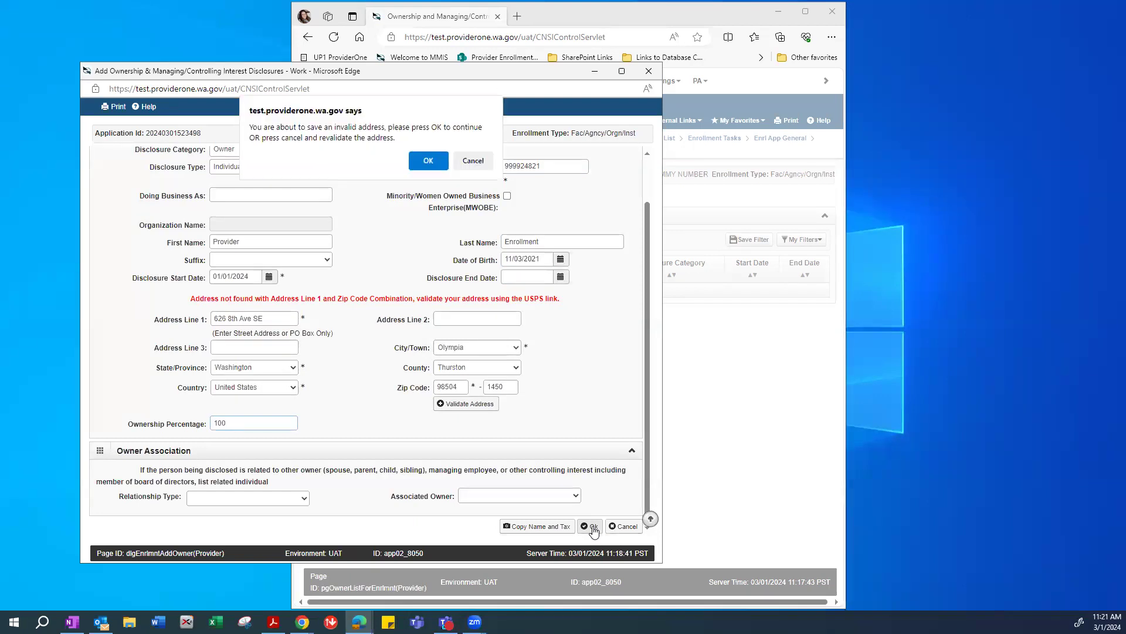
left_click(426, 162)
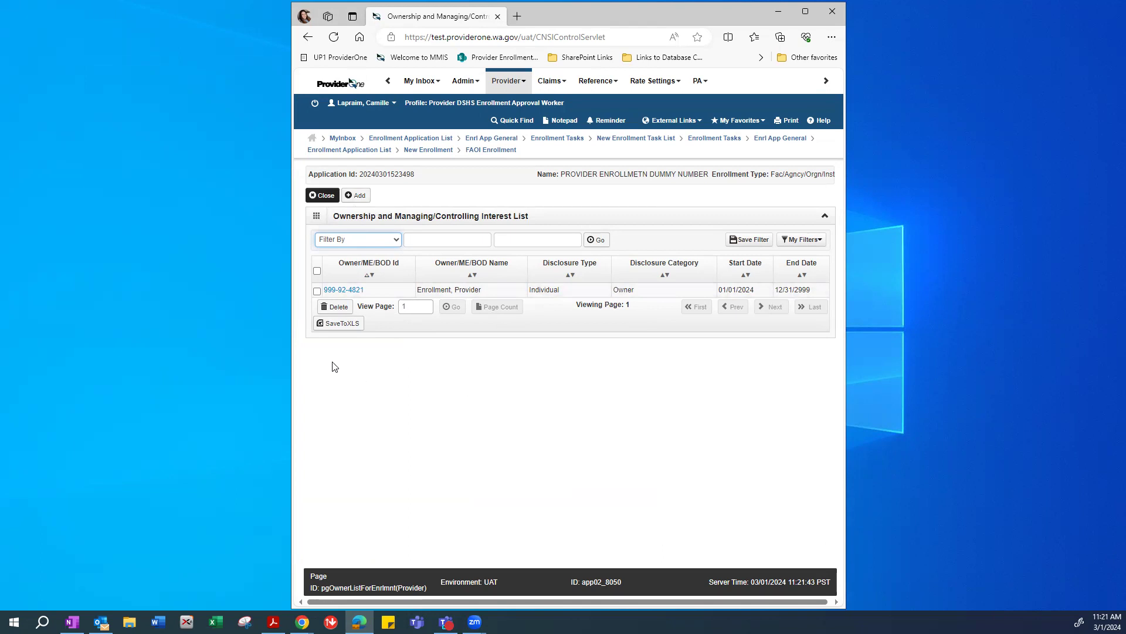
Start a second disclosure as Organization and review its FEIN, name, date and percentage fields.
left_click(356, 195)
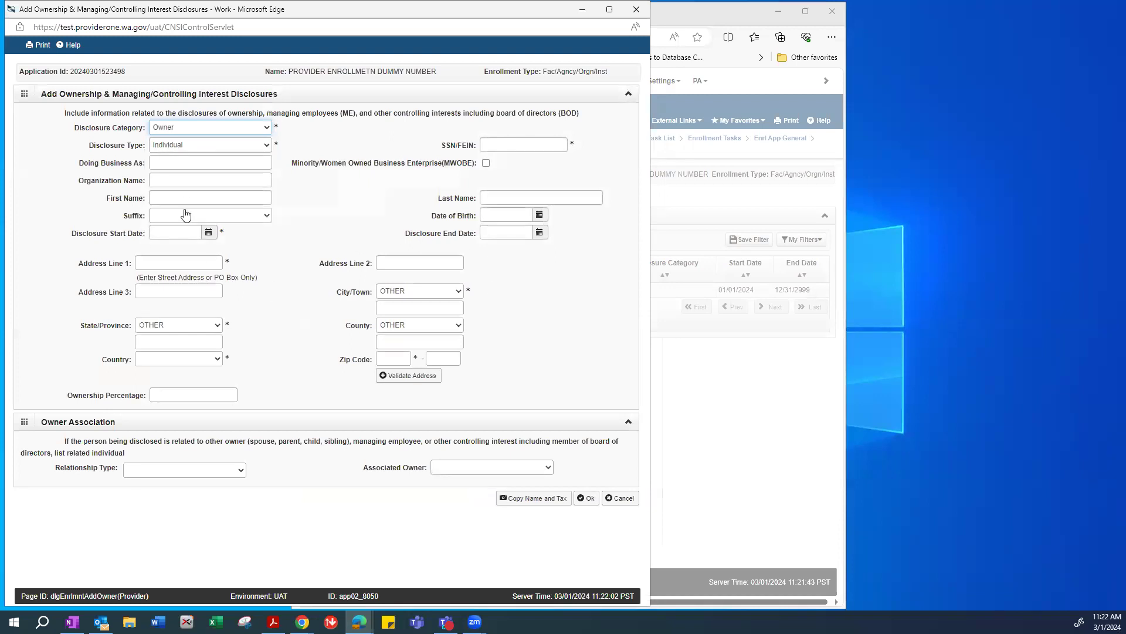
left_click(176, 145)
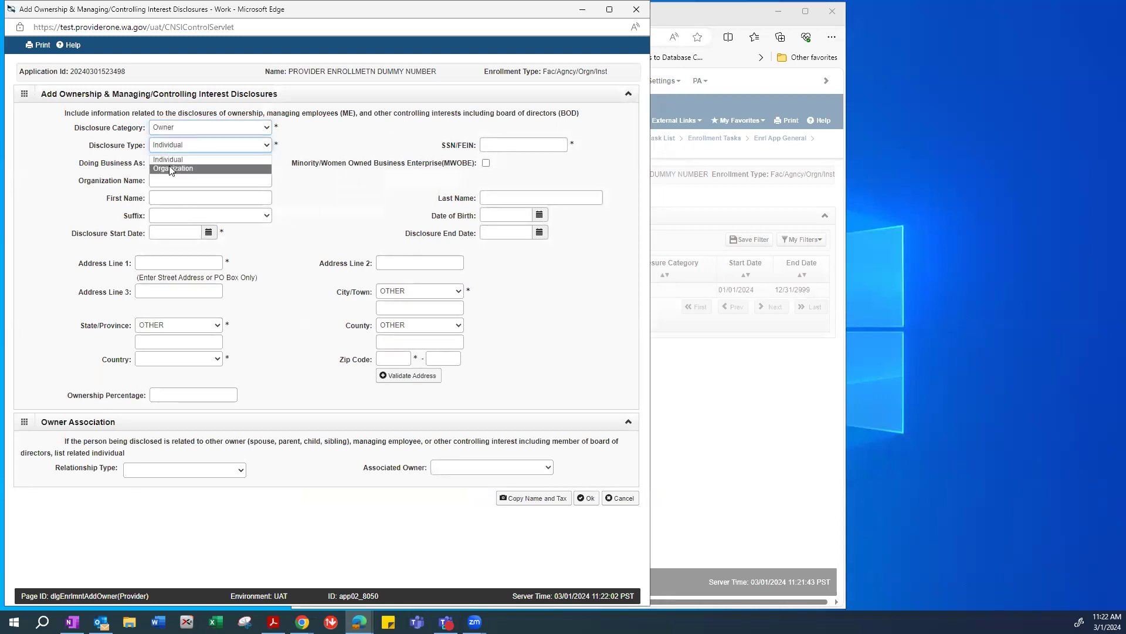
left_click(169, 166)
left_click(515, 145)
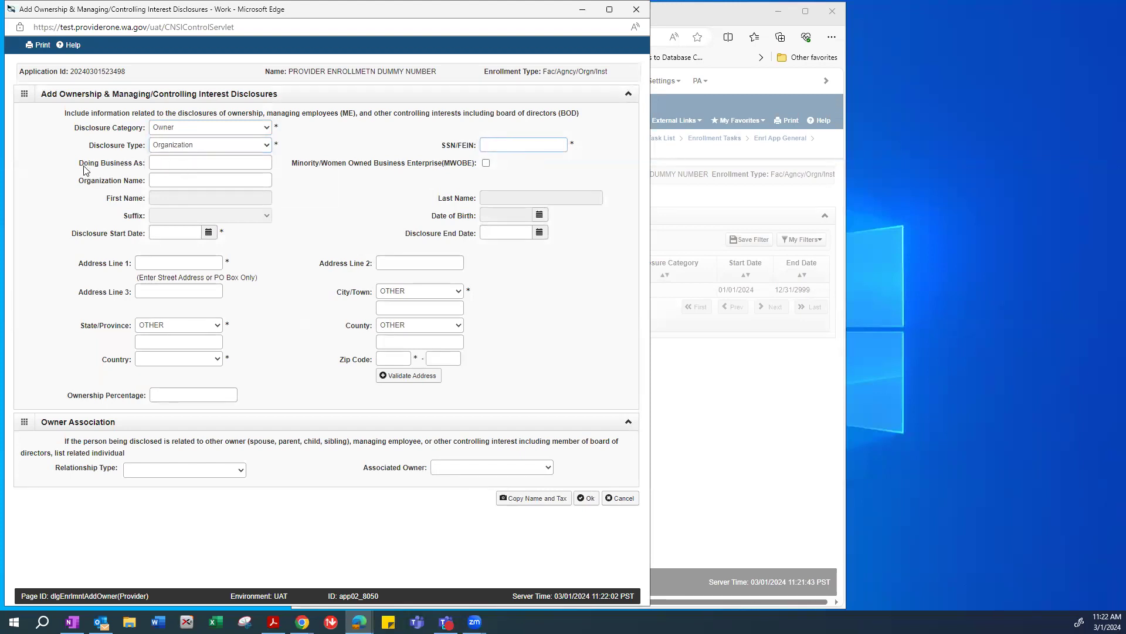
left_click_drag(79, 164, 145, 167)
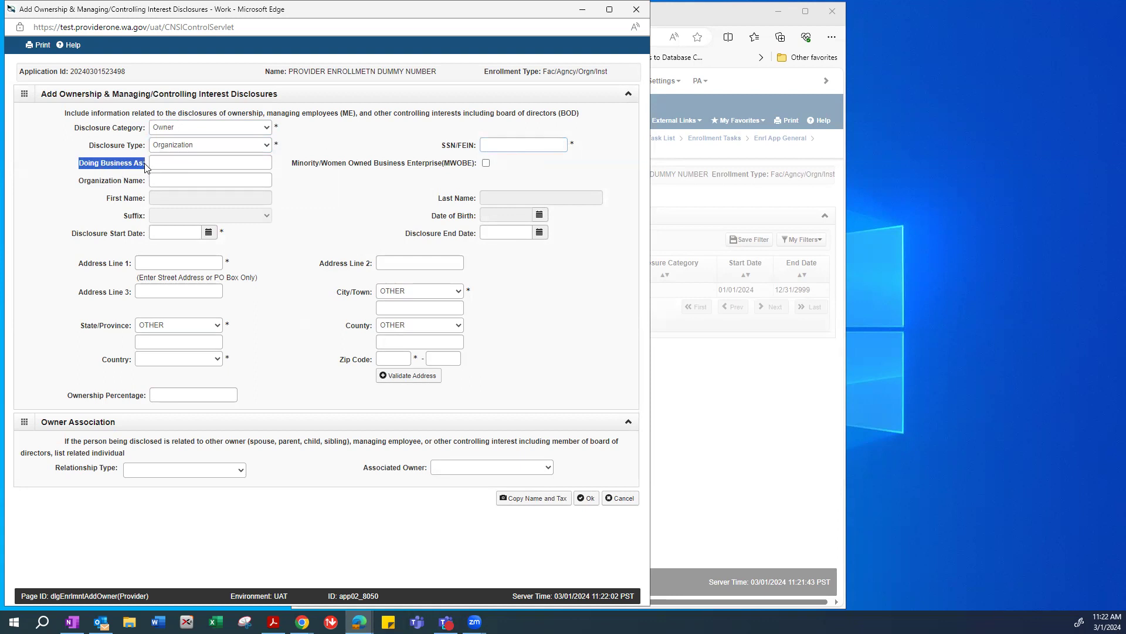
left_click_drag(78, 181, 147, 182)
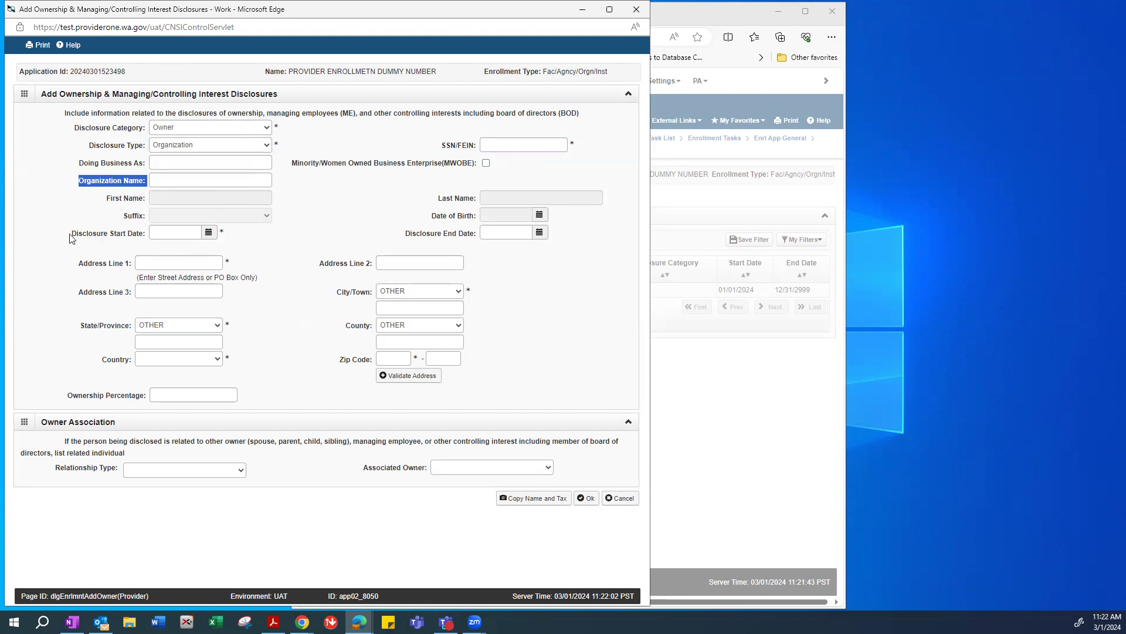
left_click(162, 234)
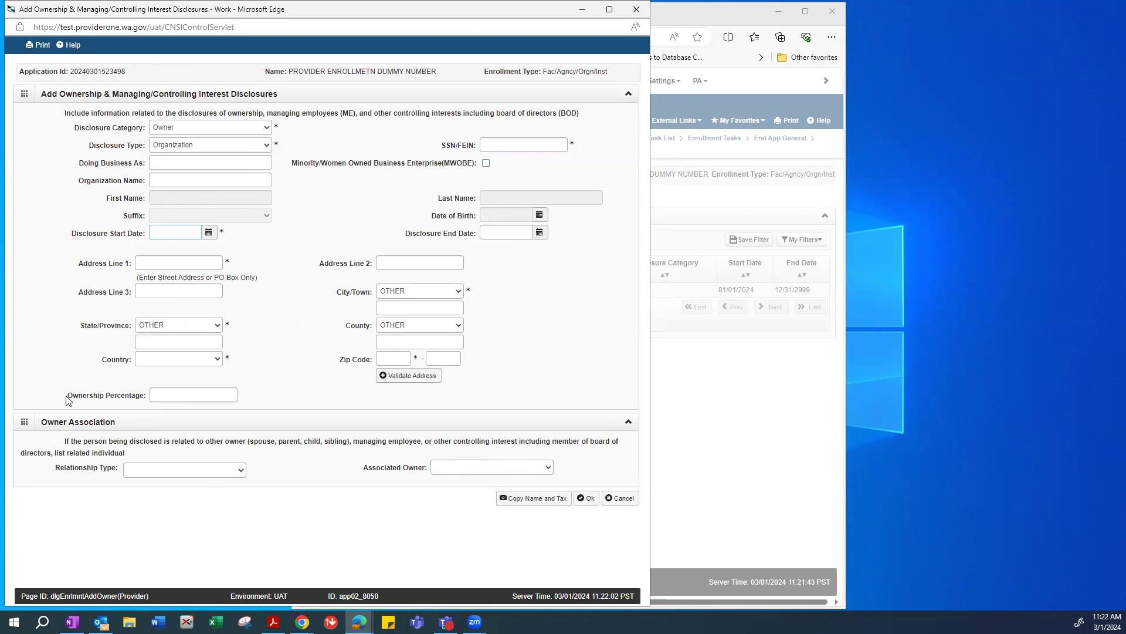
left_click(165, 391)
Close the disclosure form without saving and close the ownership list.
left_click_drag(186, 9, 191, 111)
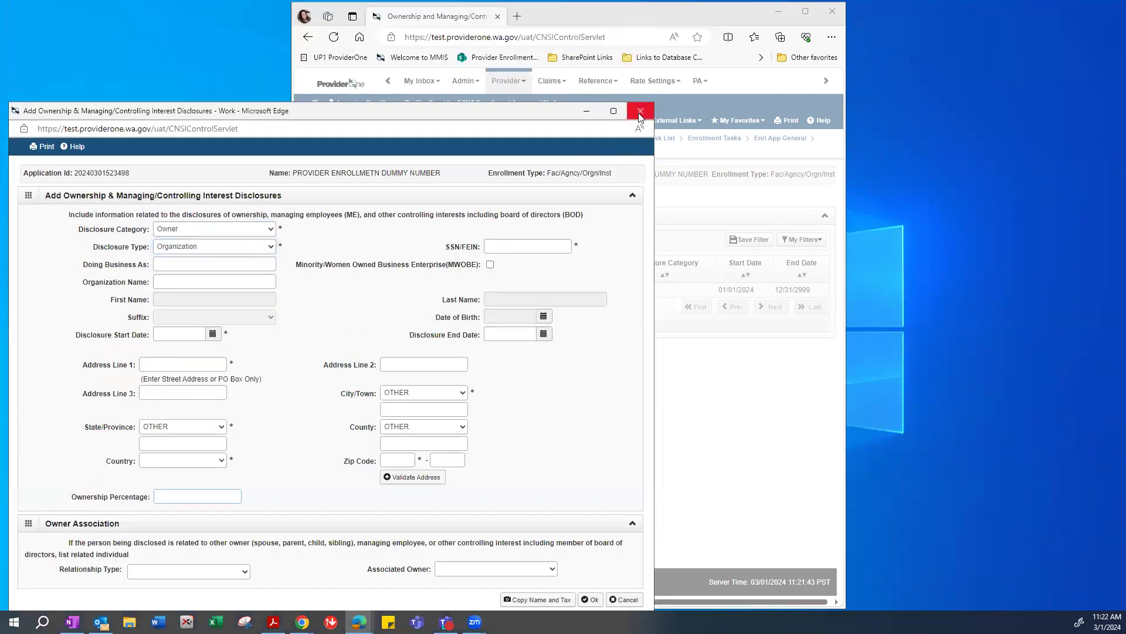
left_click(640, 111)
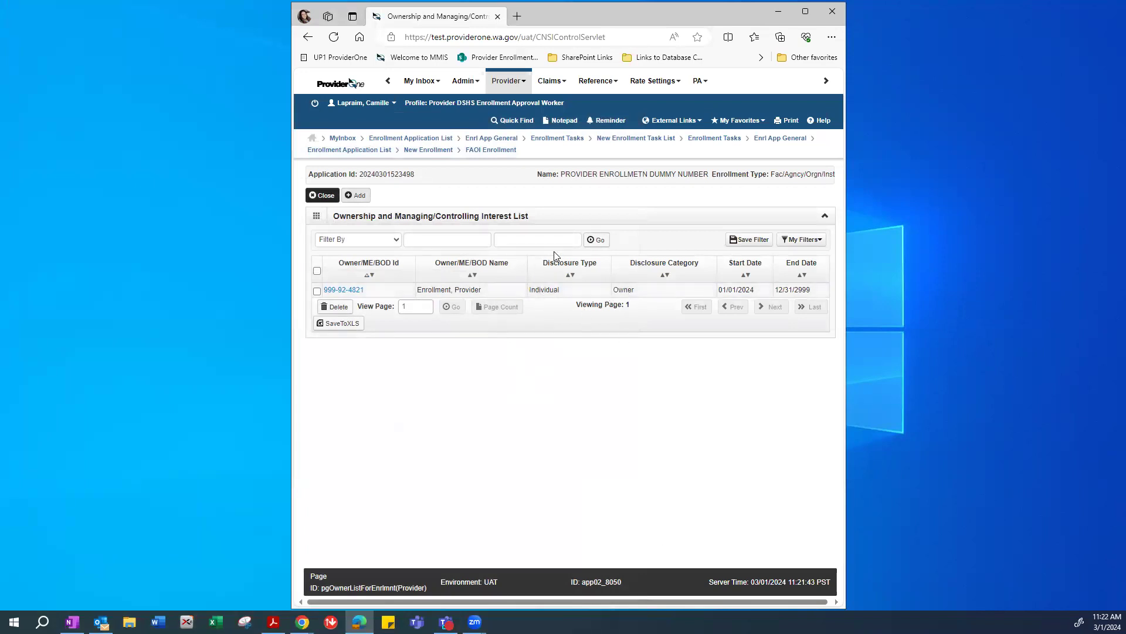
left_click(319, 196)
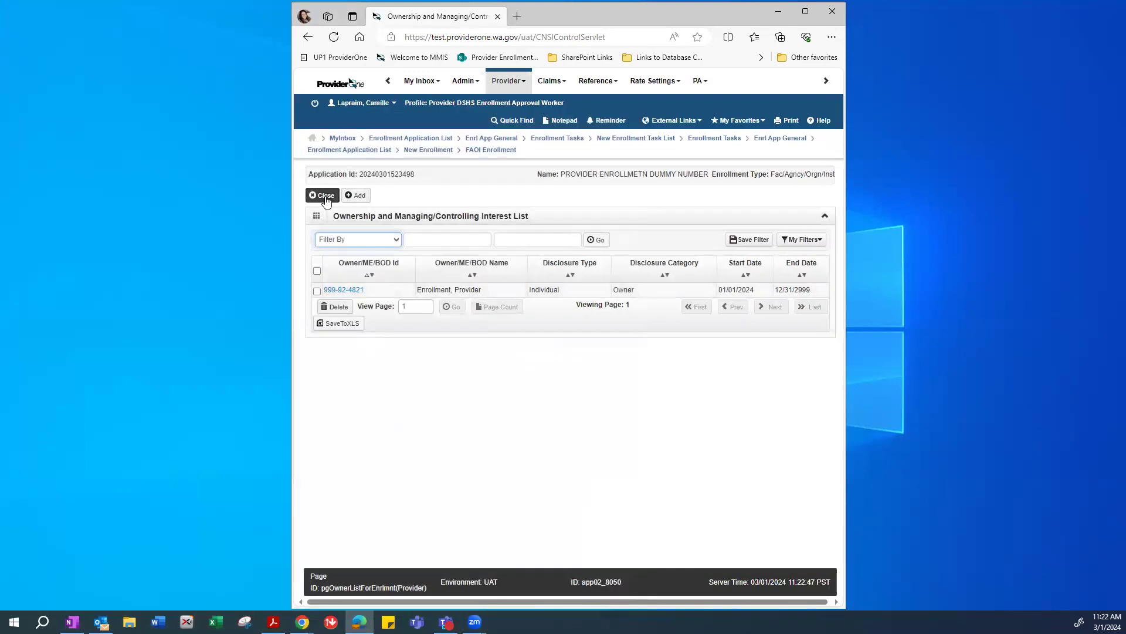
Return to the wizard steps and open the optional Step 5 Add Licenses and Certifications.
left_click(324, 196)
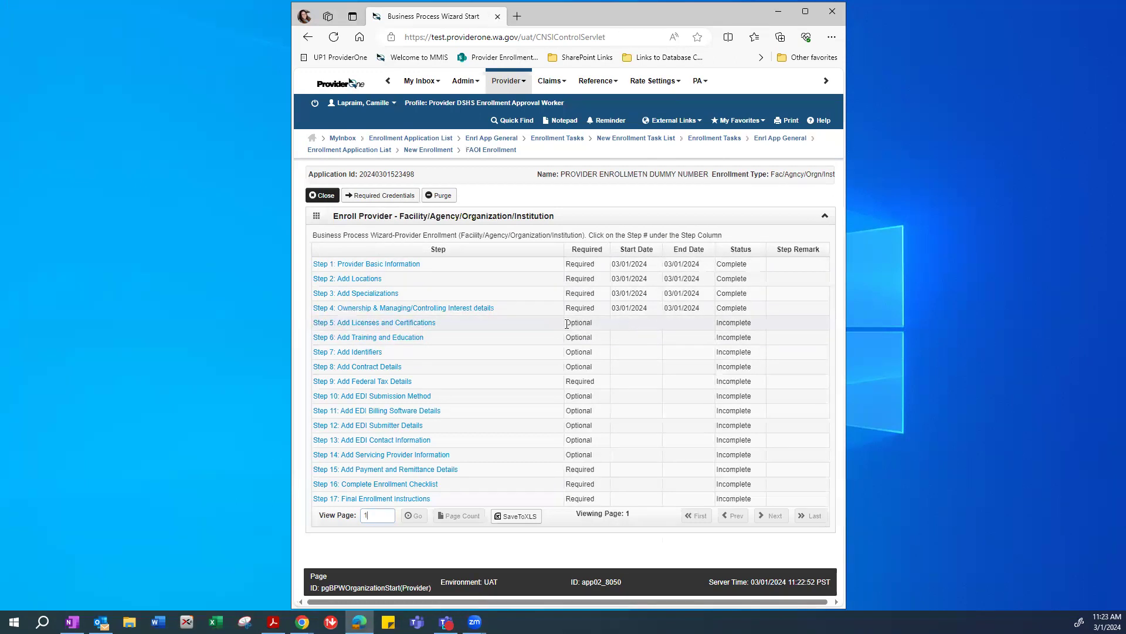
left_click_drag(563, 323, 612, 324)
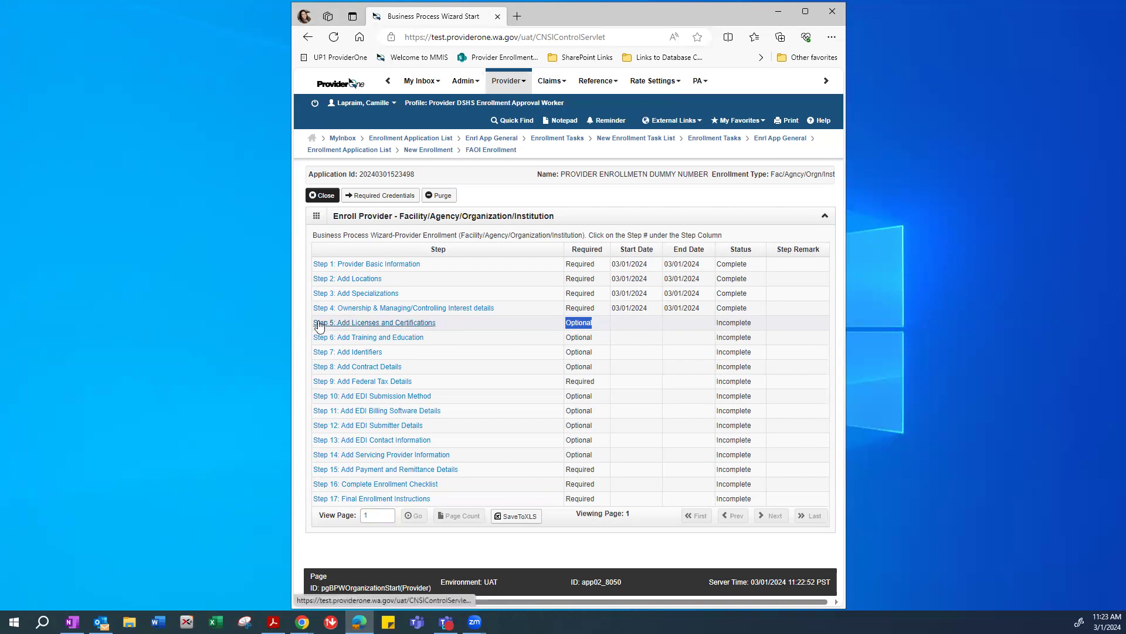
left_click(355, 324)
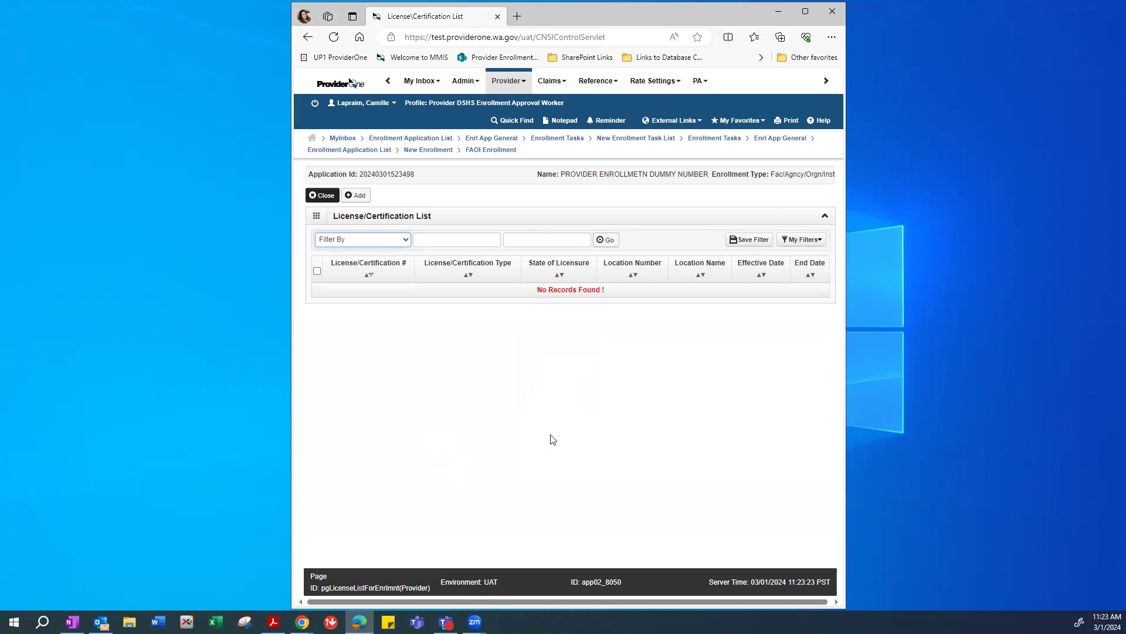
Start a new license record with location 00001-Provider Enrollment Test and type Business License.
left_click(358, 198)
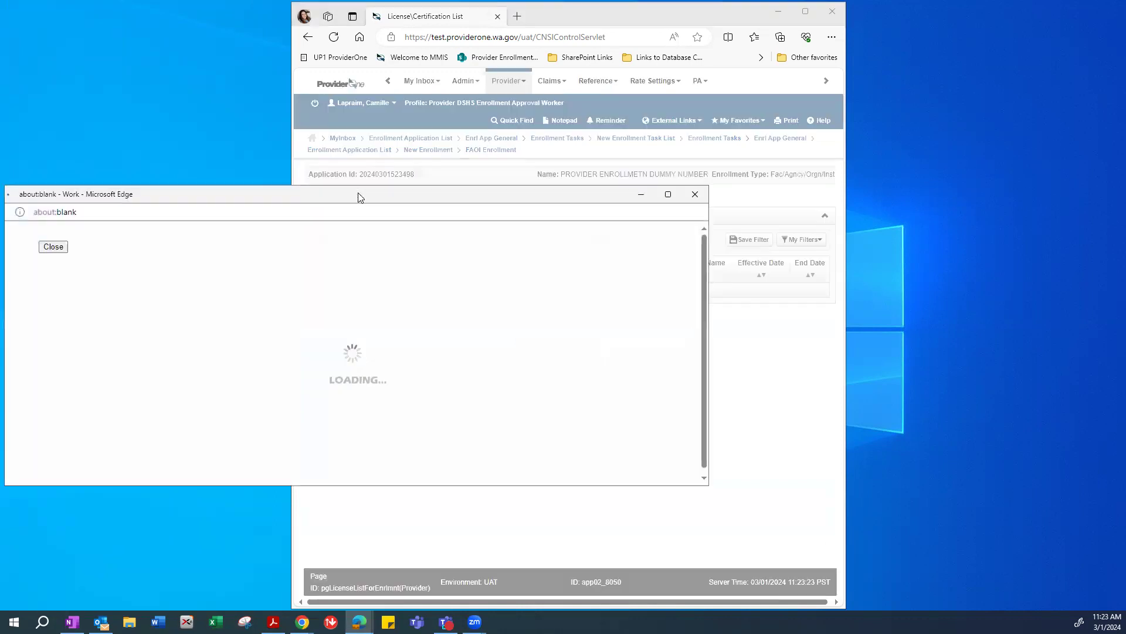
left_click_drag(153, 196, 276, 116)
left_click(225, 223)
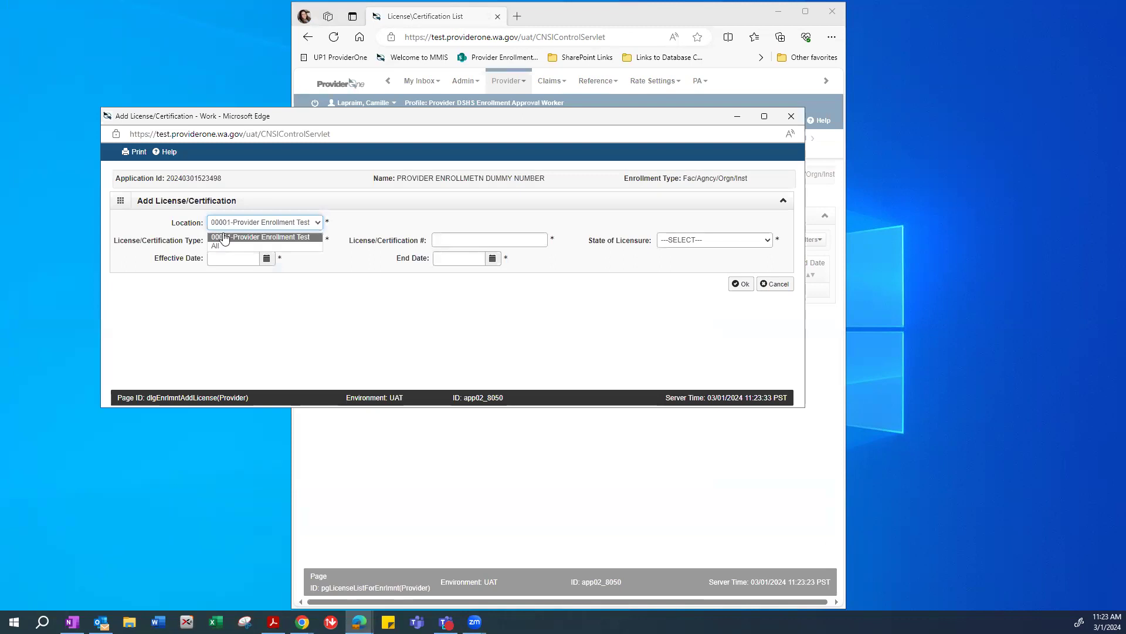
left_click(263, 237)
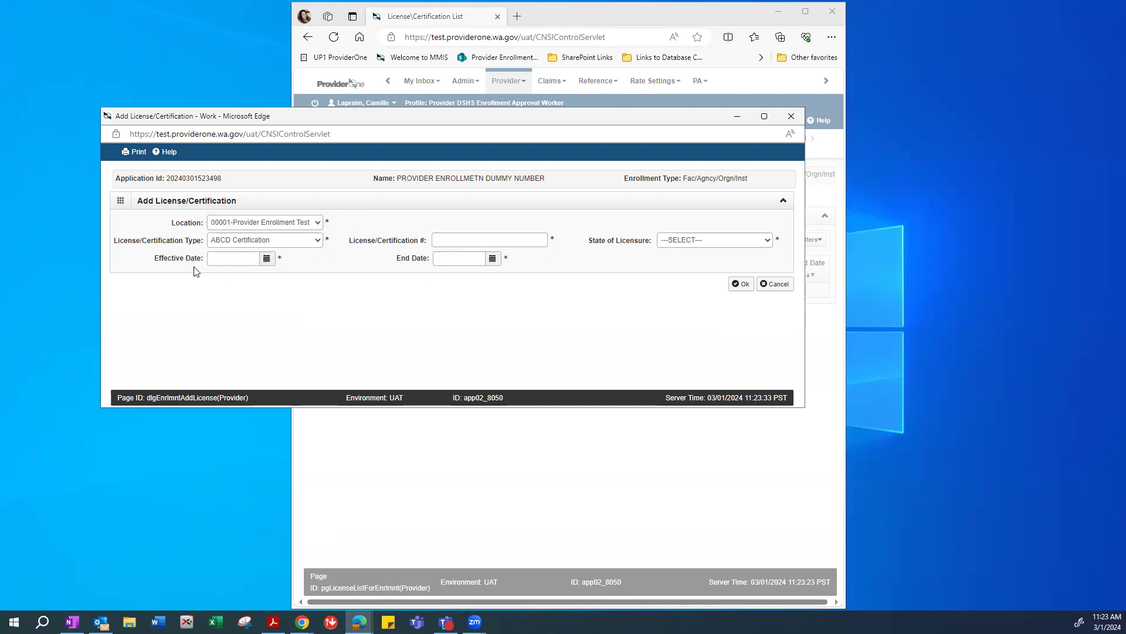
left_click(218, 242)
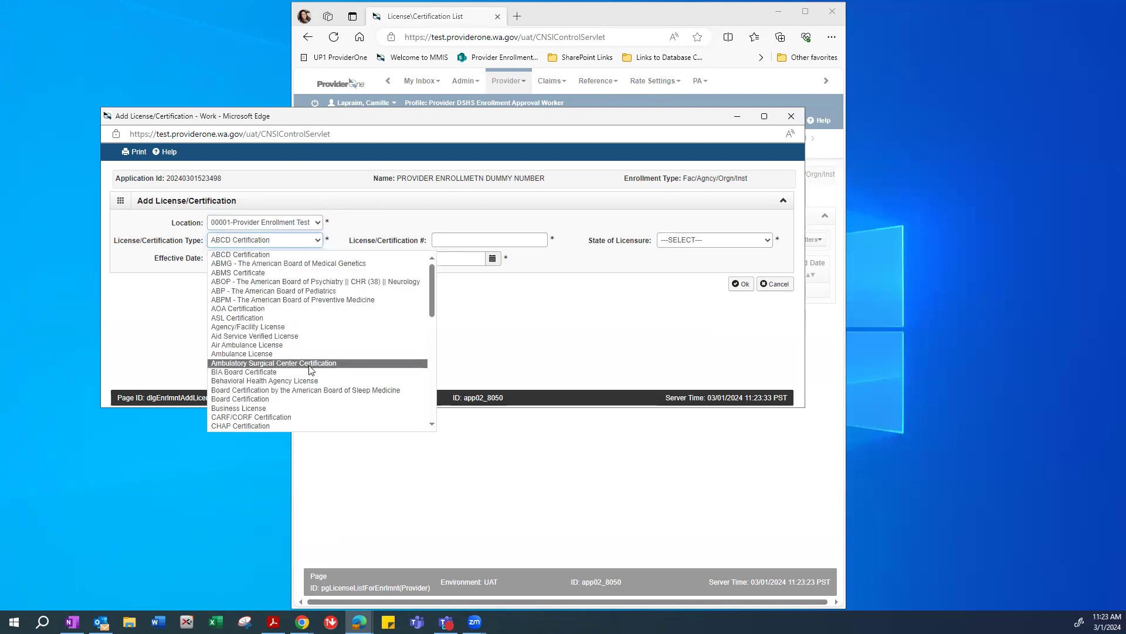
left_click(246, 409)
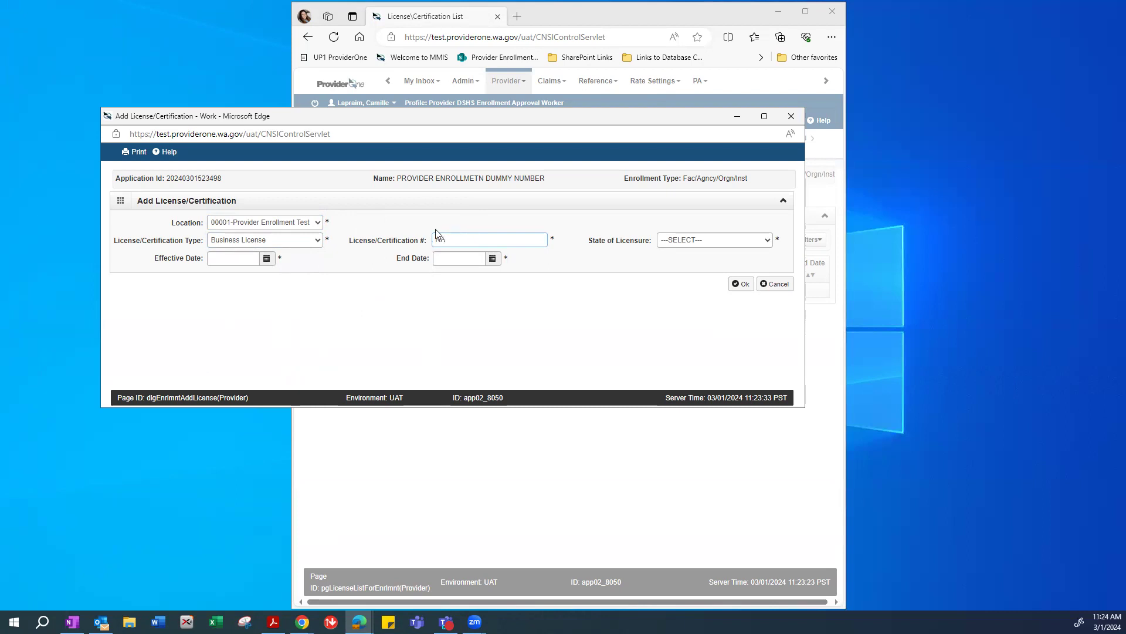
Set state WA - Washington, dates 01/01/2024 to 12/31/2999, and save the license.
left_click_drag(497, 116, 465, 111)
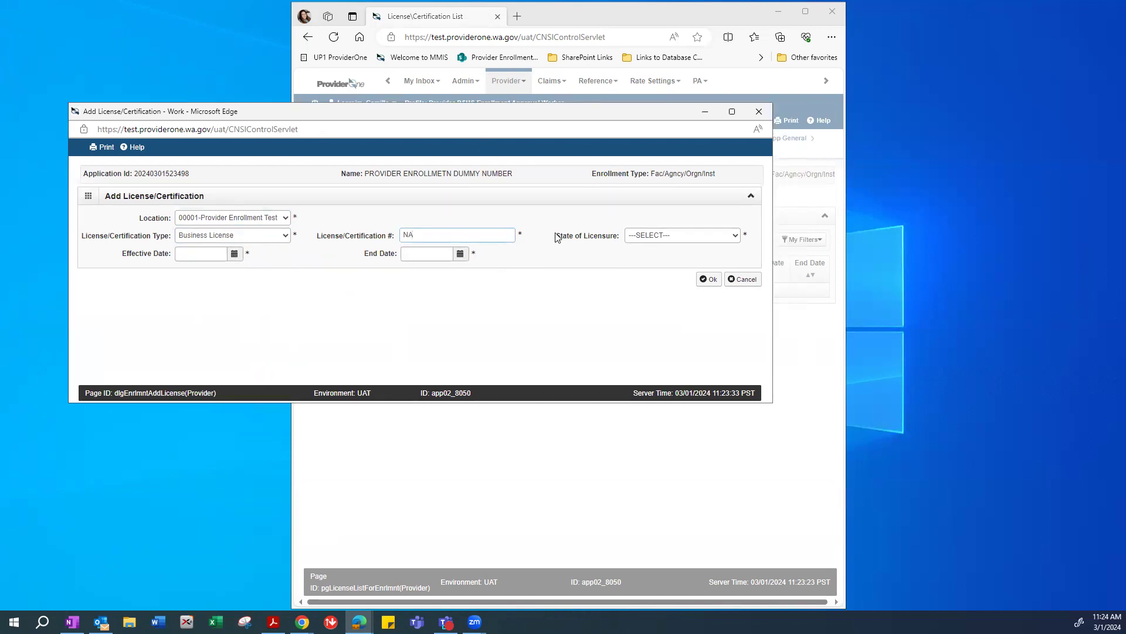
left_click(634, 238)
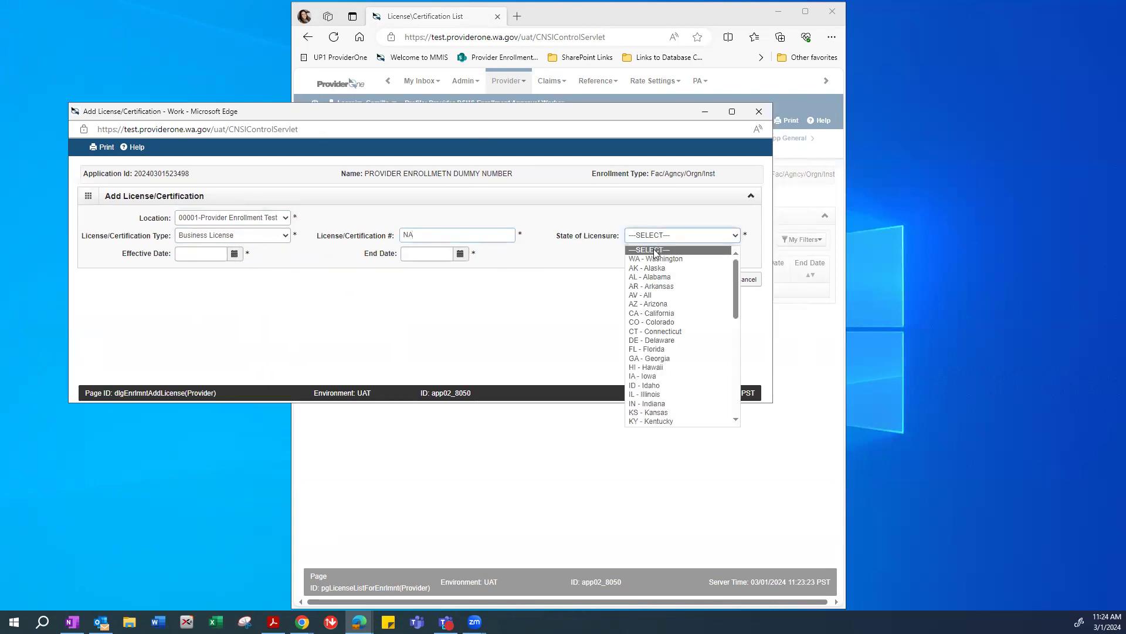
key("w")
key("Return")
left_click(190, 253)
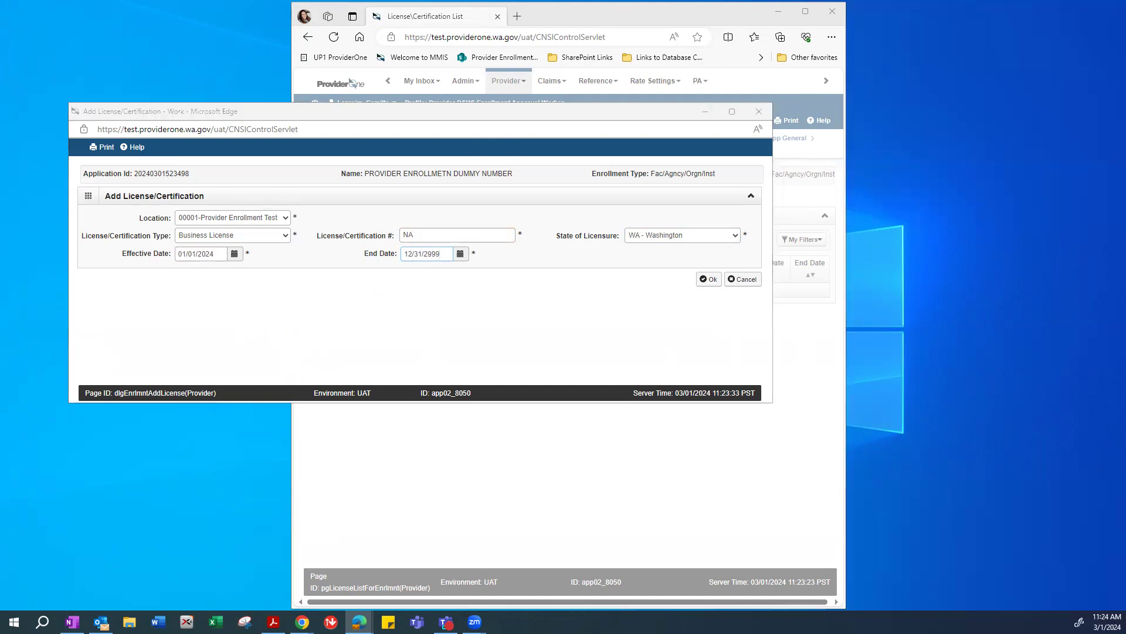
key("alt+Tab")
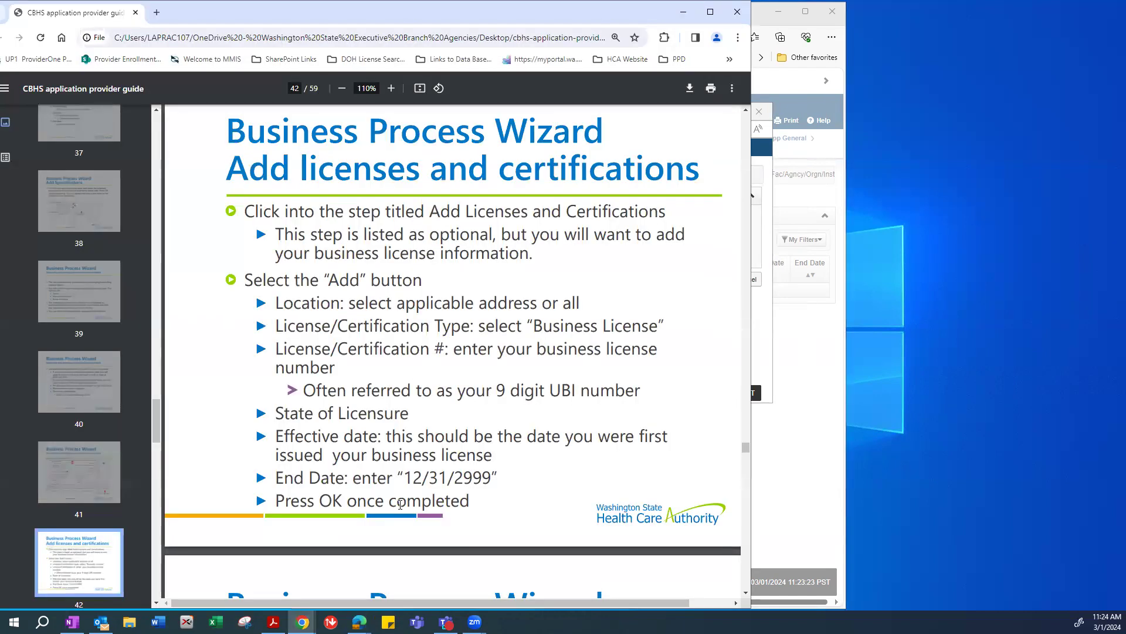
left_click_drag(404, 478, 493, 480)
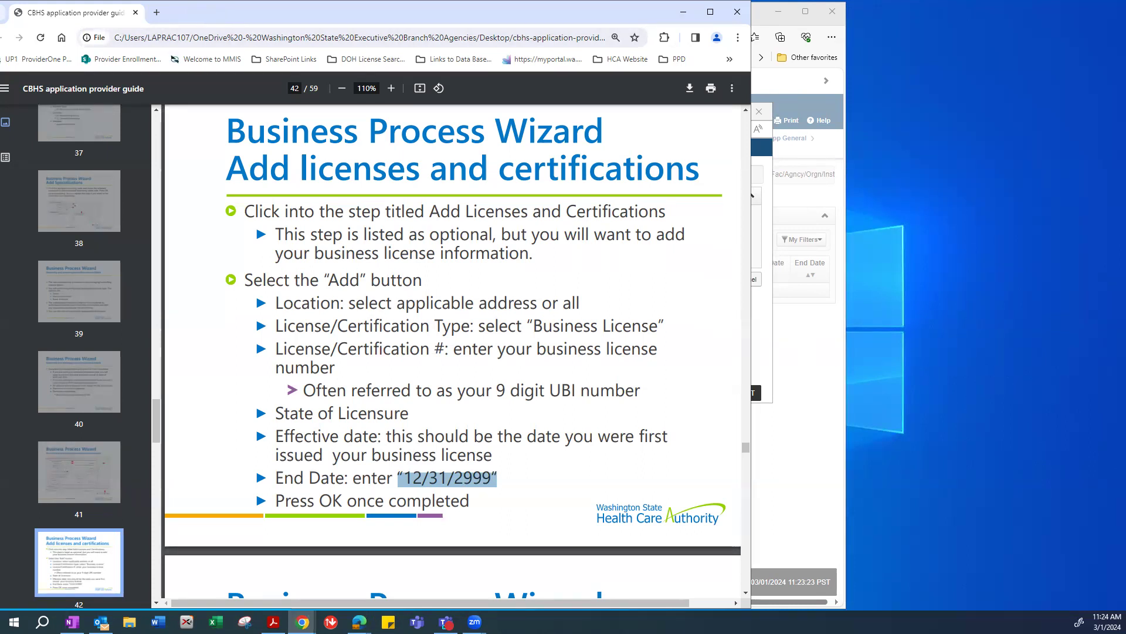
key("alt+Tab")
left_click(486, 321)
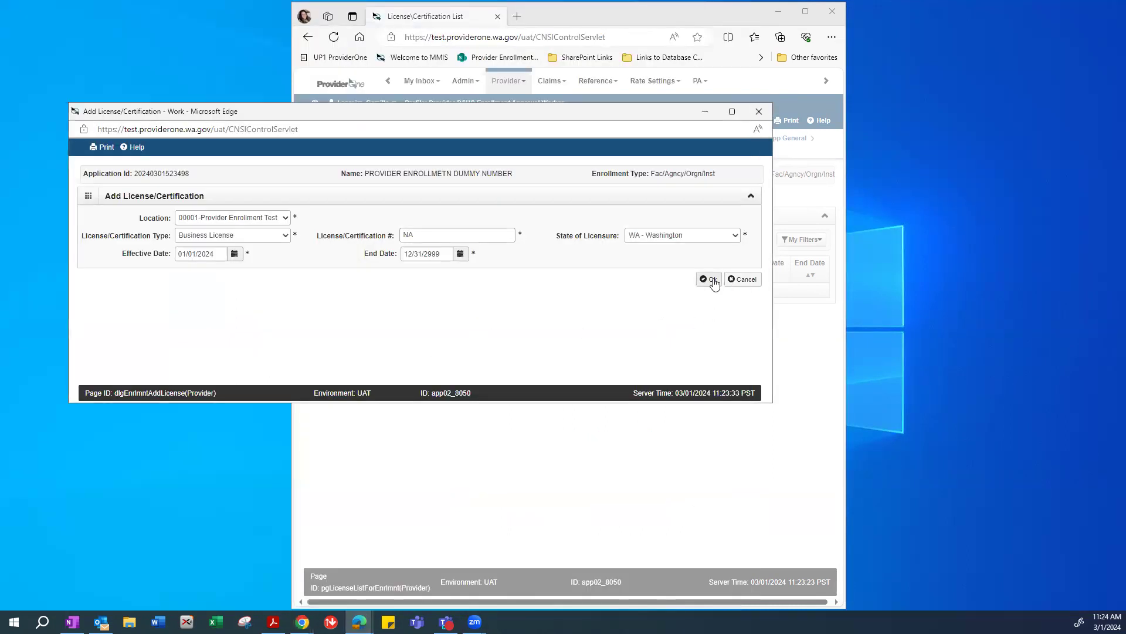
left_click(711, 279)
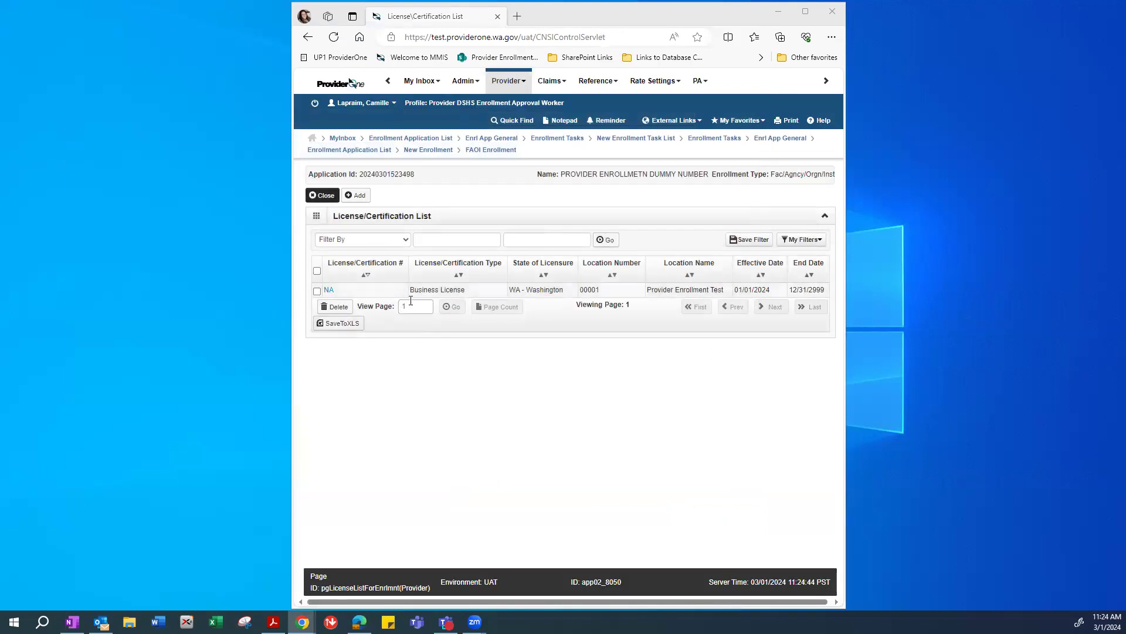
Close the License/Certification List and open Step 9, Add Federal Tax Details.
left_click_drag(411, 289, 478, 296)
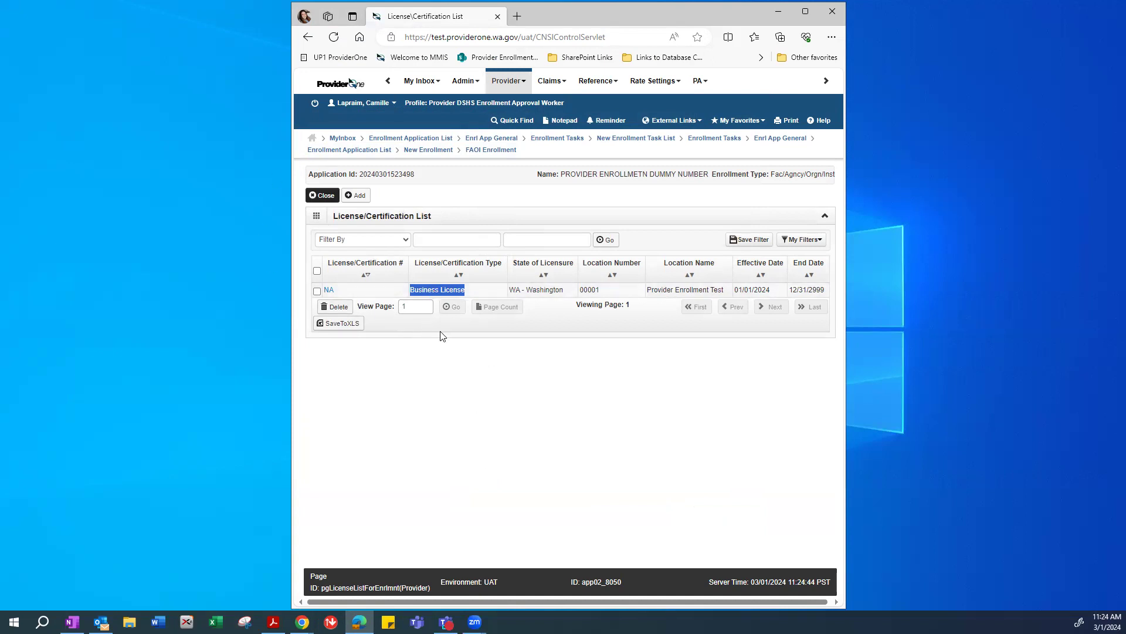
left_click(318, 198)
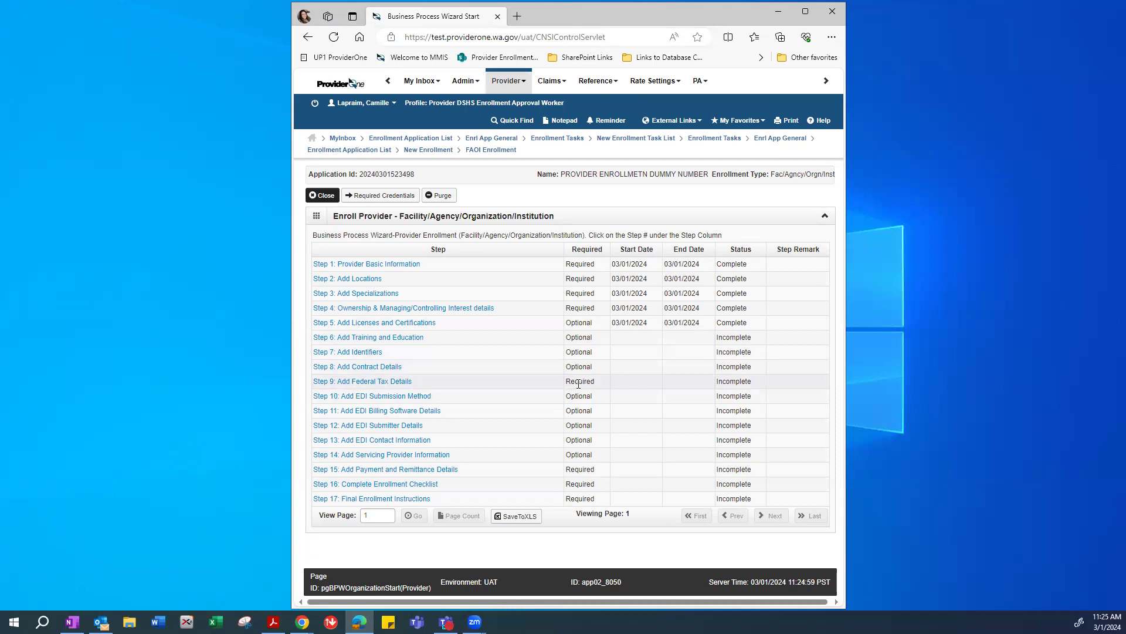
left_click(329, 382)
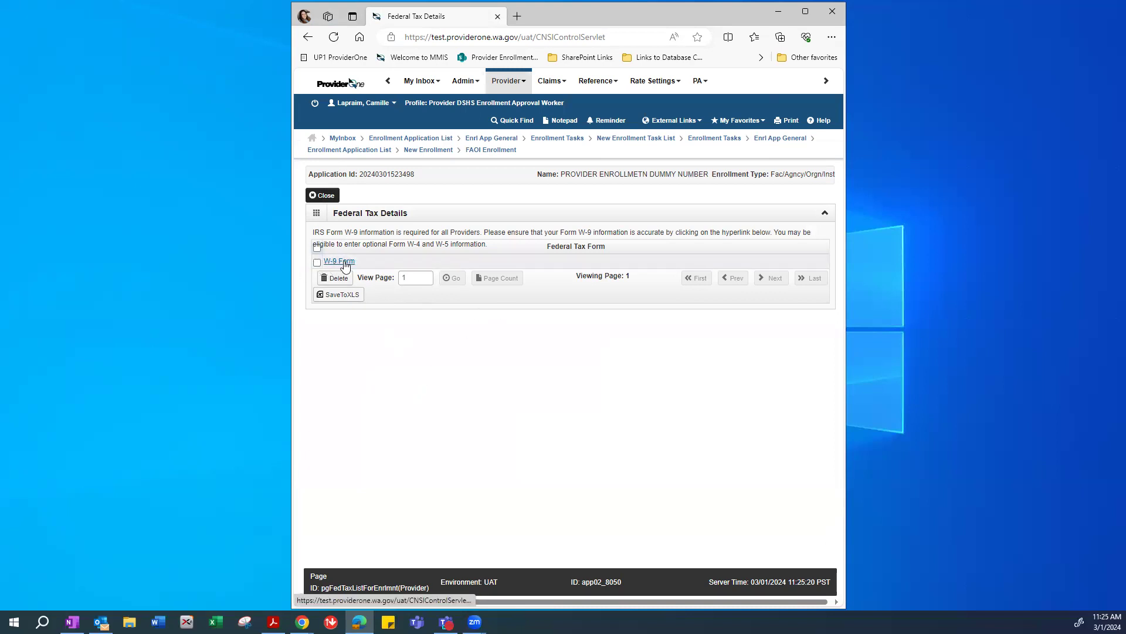
Open the W-9 form and arrange it alongside the sample W-9 PDF.
left_click(345, 265)
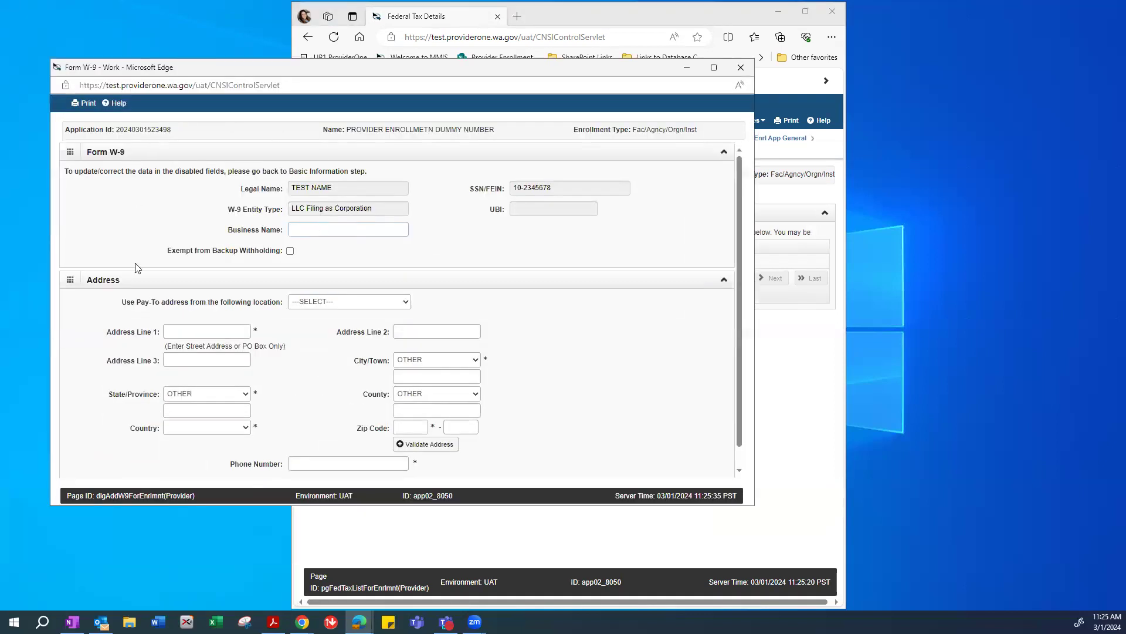
left_click_drag(204, 65, 243, 54)
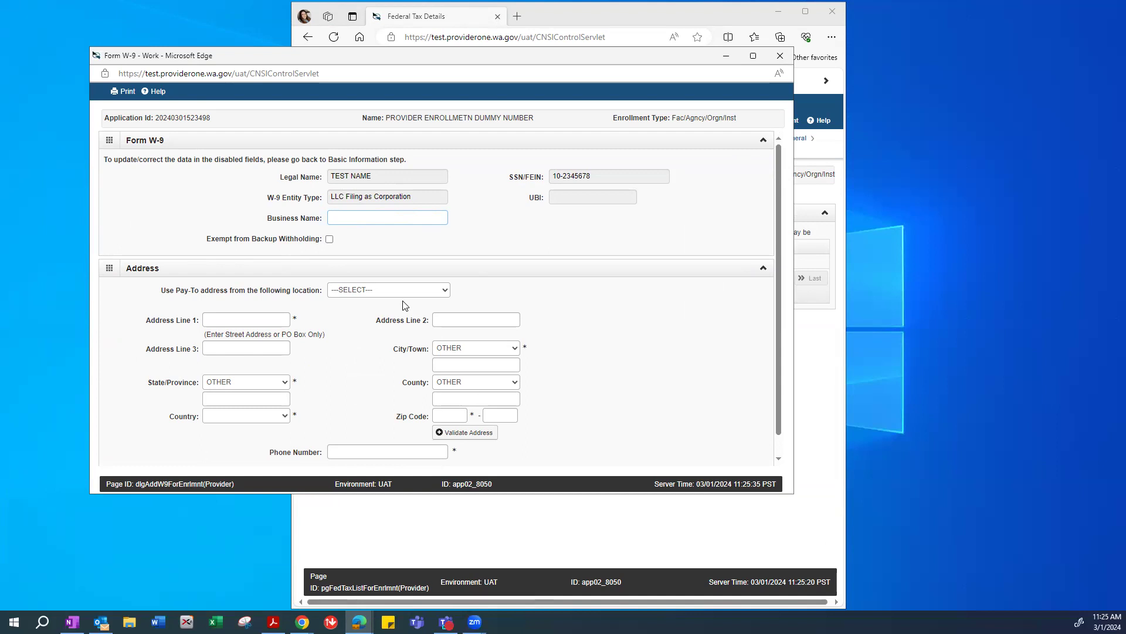
left_click(273, 622)
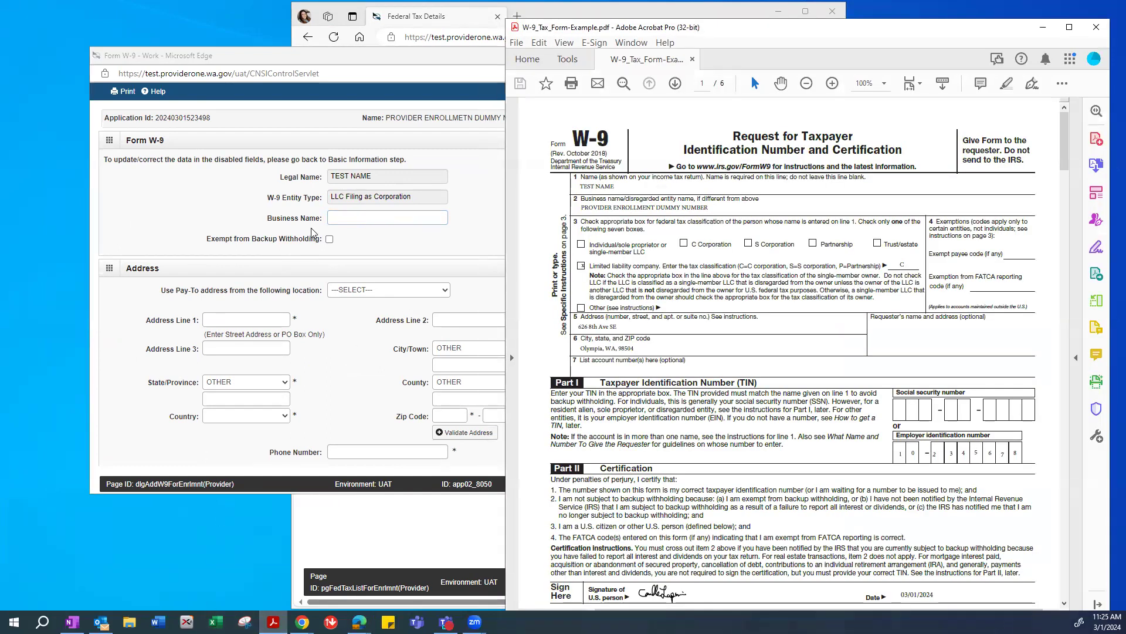
left_click_drag(312, 58, 234, 56)
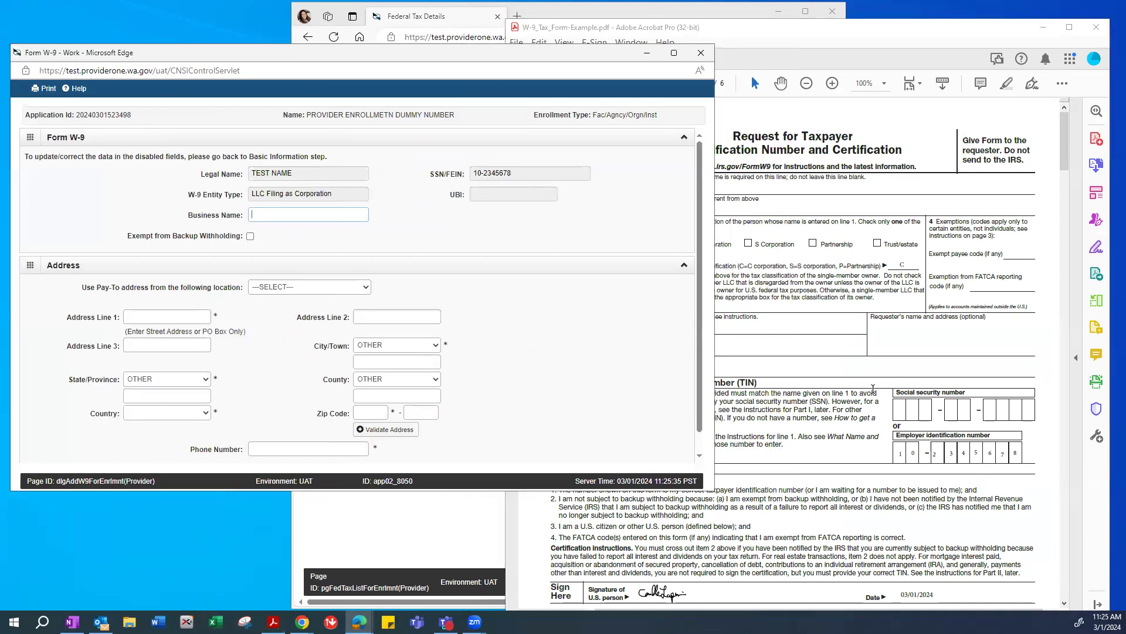
left_click(873, 389)
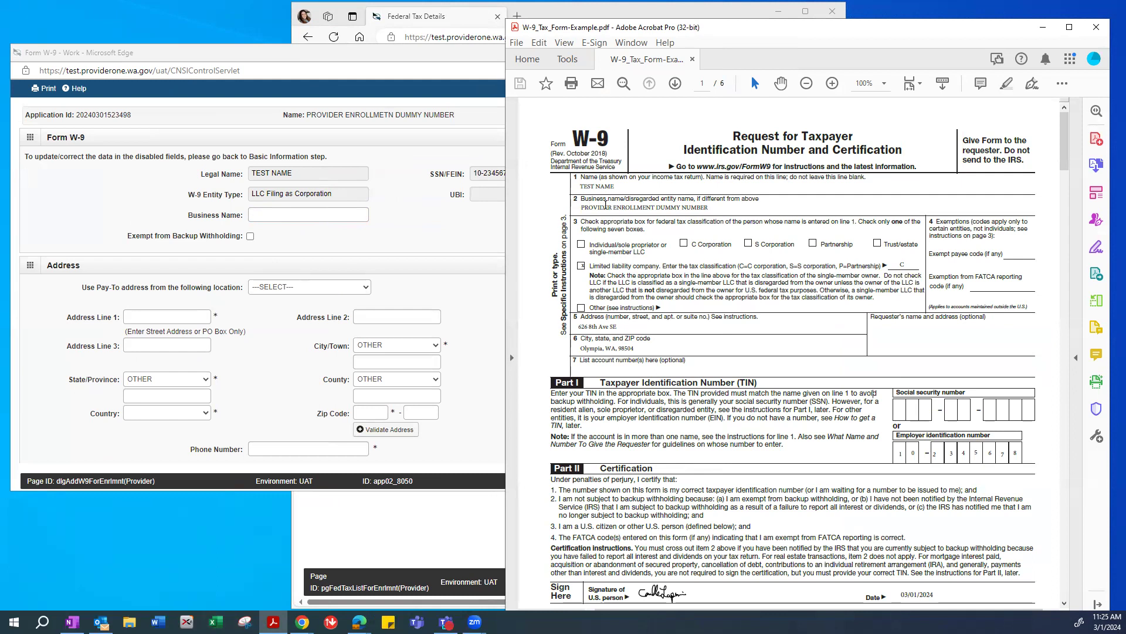
left_click_drag(685, 205, 556, 205)
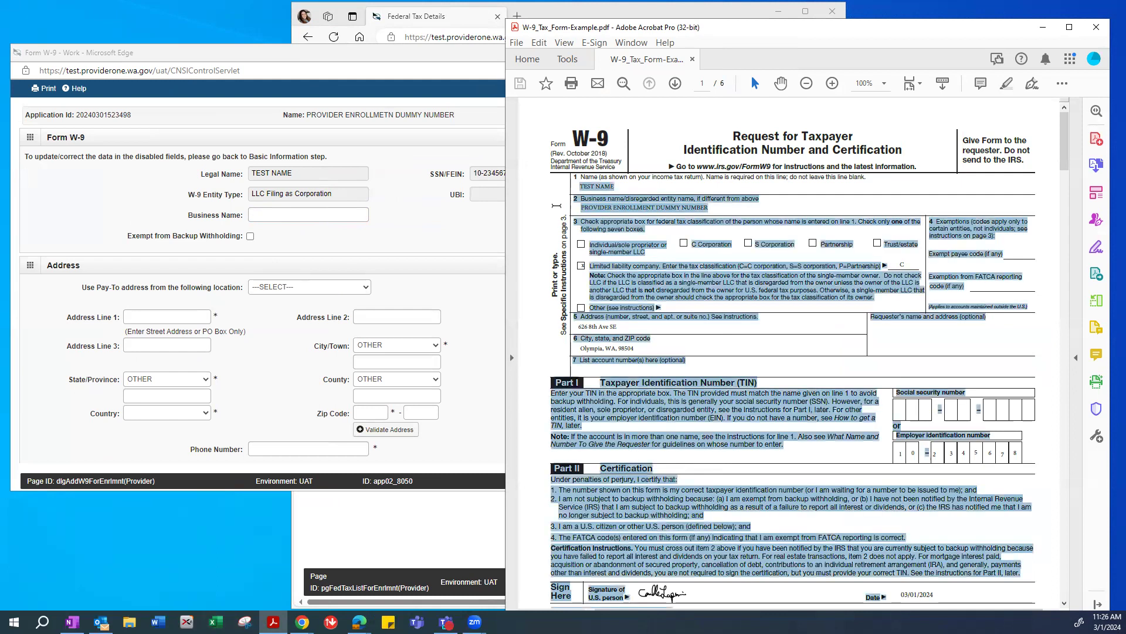
Enter Business Name, Address Line 1 and Zip Code copied from the sample W-9 PDF.
key("alt+Tab")
key("alt+Tab")
left_click(284, 217)
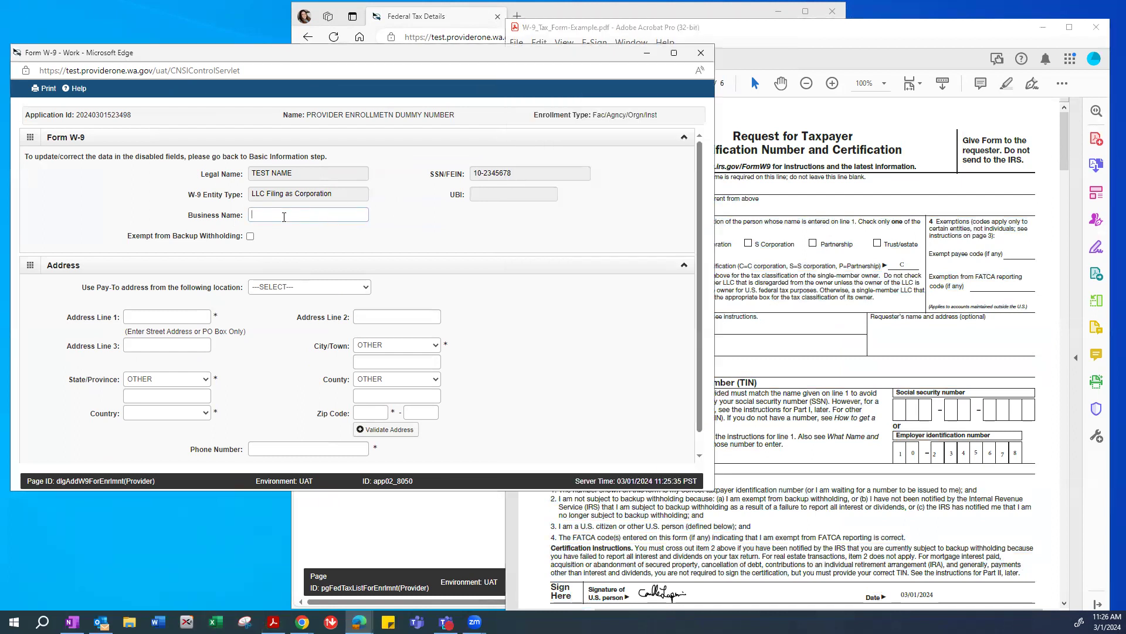
left_click(945, 38)
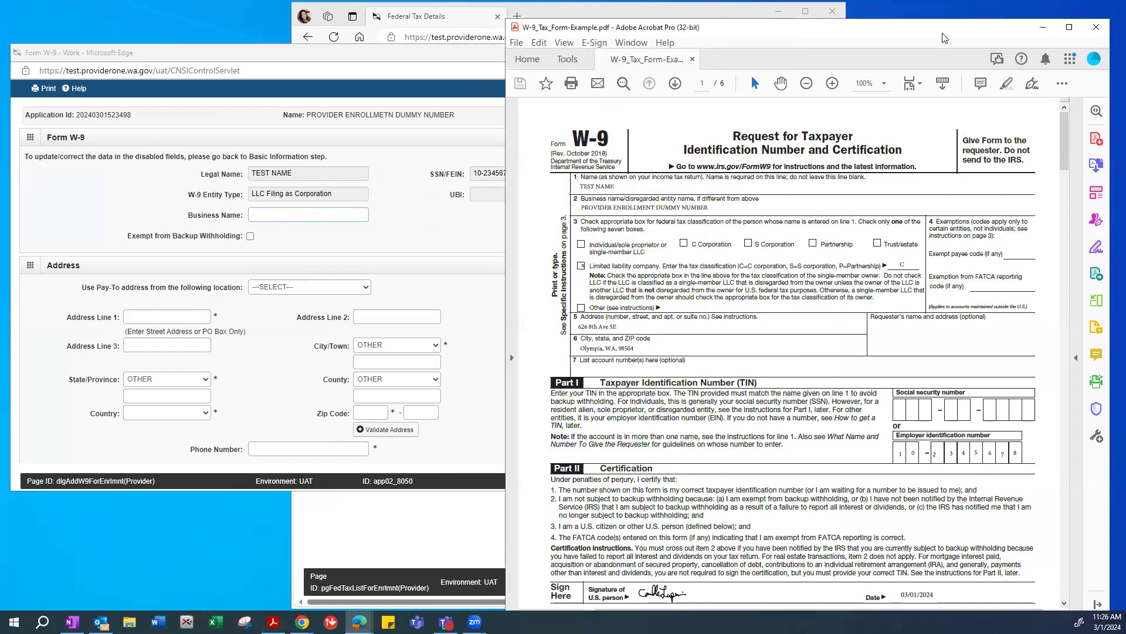
left_click_drag(944, 38, 977, 41)
left_click(265, 214)
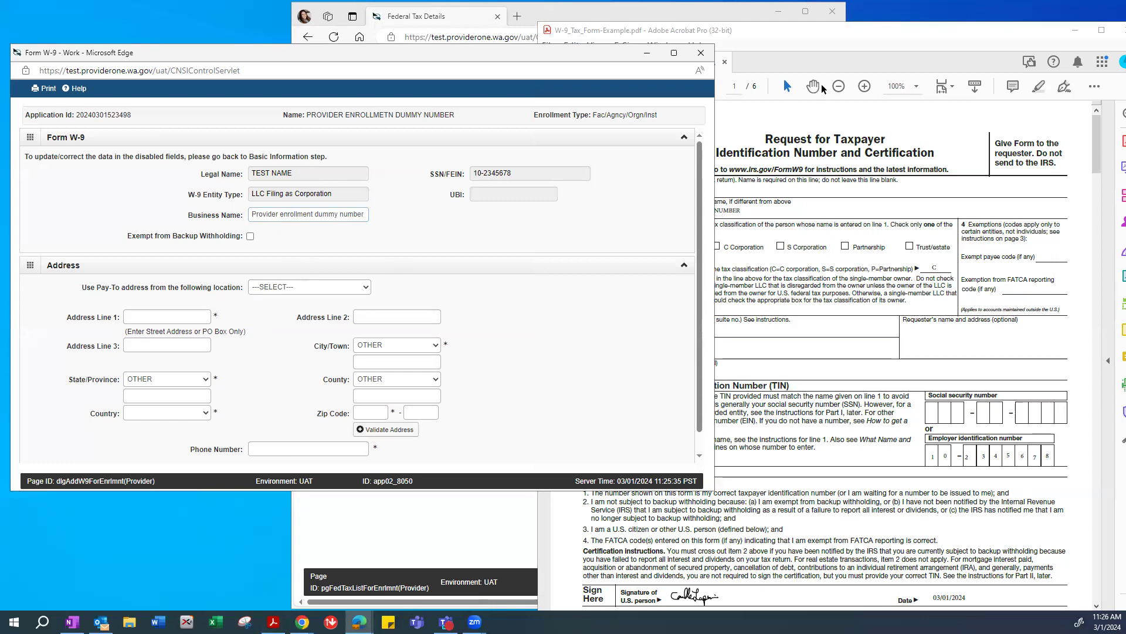
left_click(730, 271)
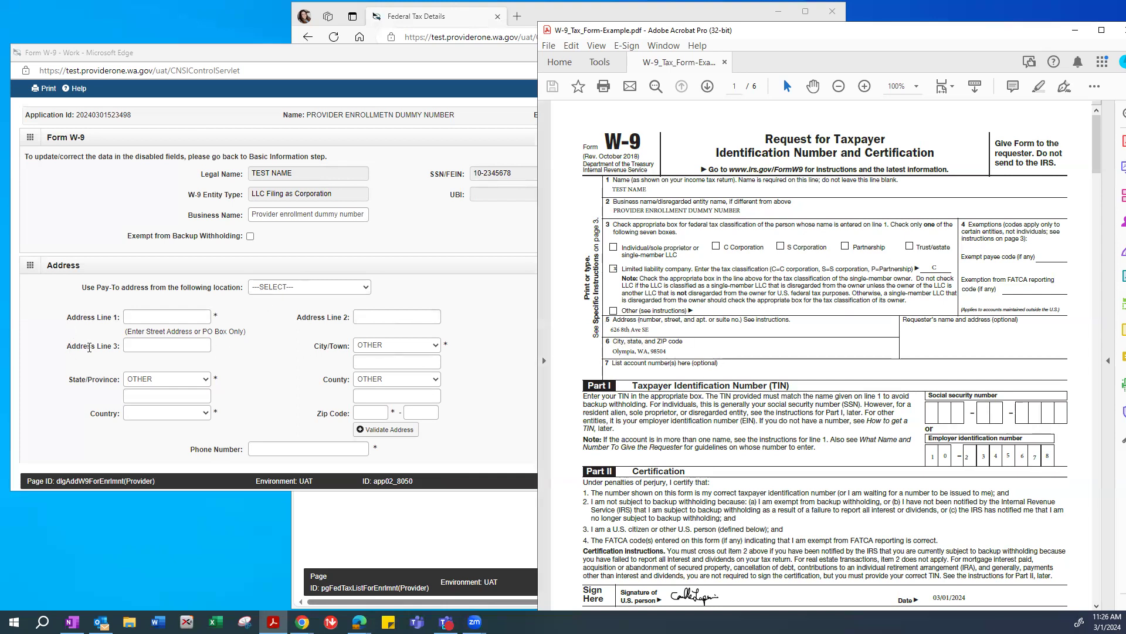
left_click(137, 318)
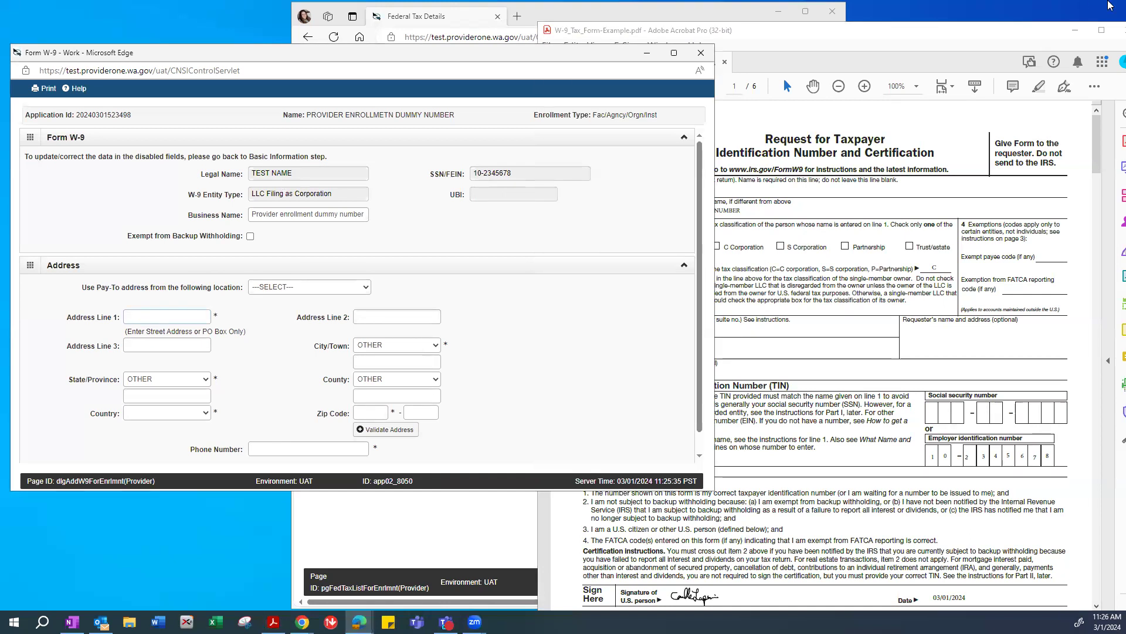
left_click(993, 45)
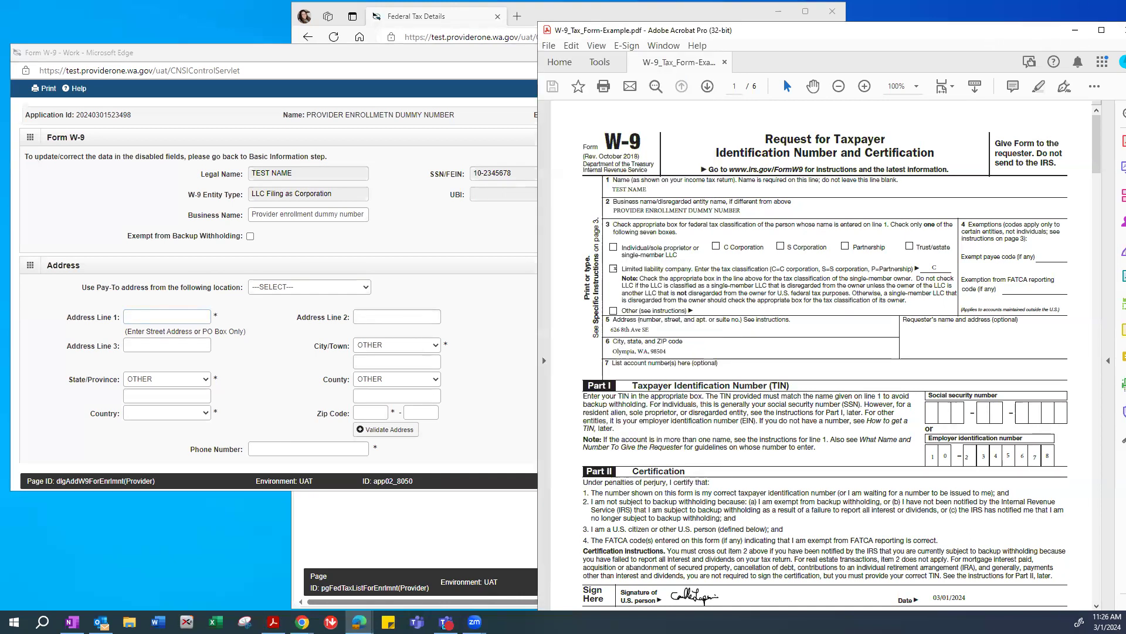
left_click(1075, 30)
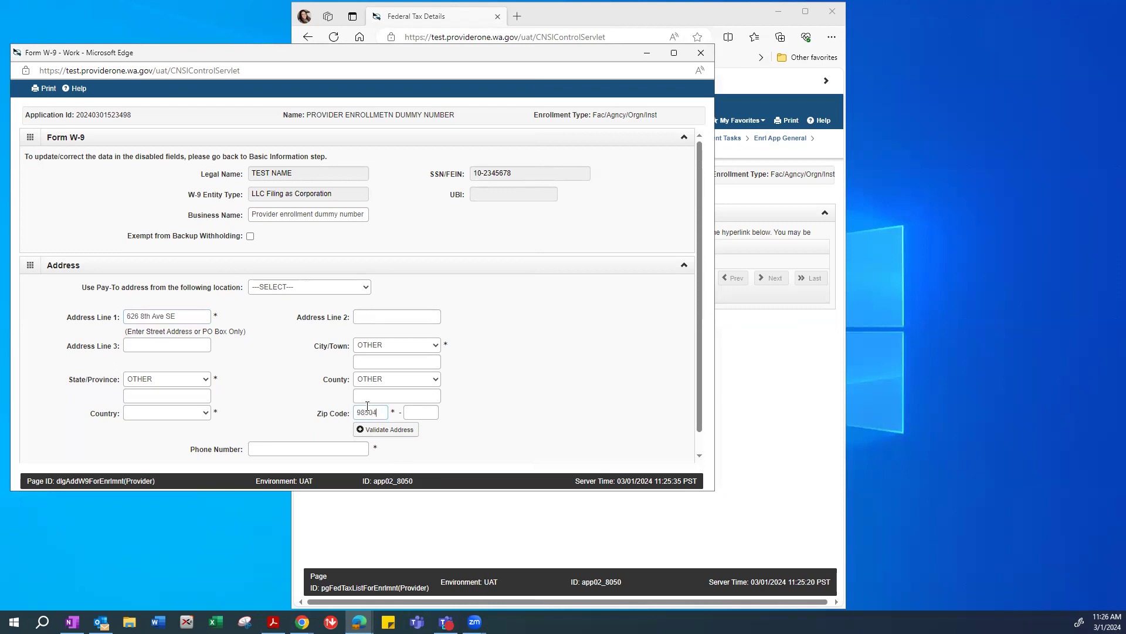
Validate the address, enter the phone number, and save the W-9 despite the invalid-address warning.
left_click(380, 432)
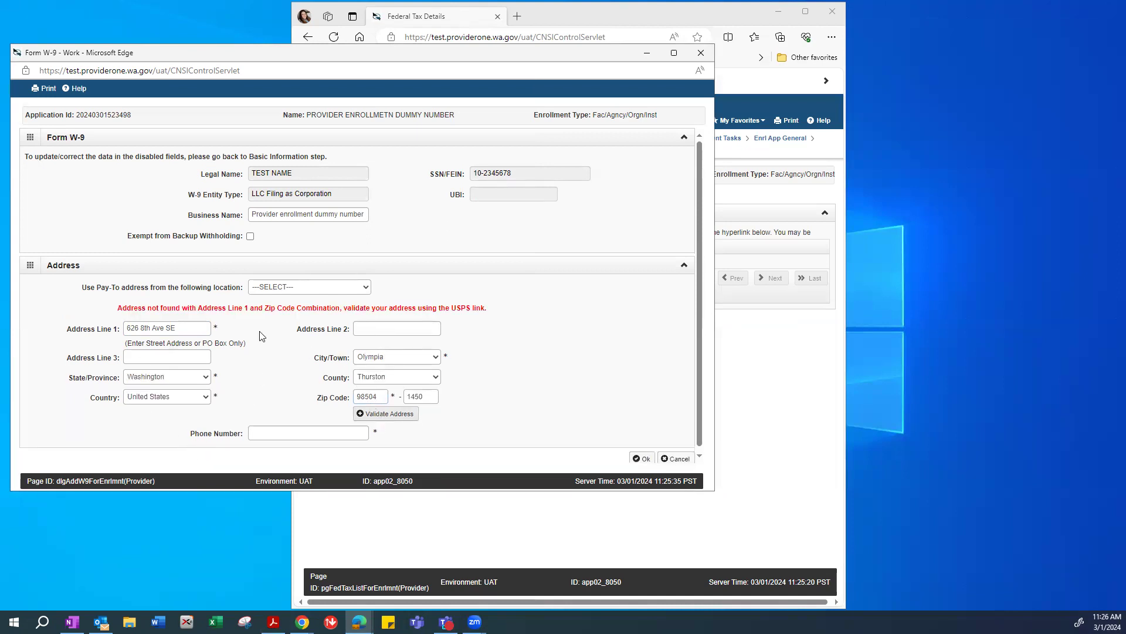
left_click(279, 432)
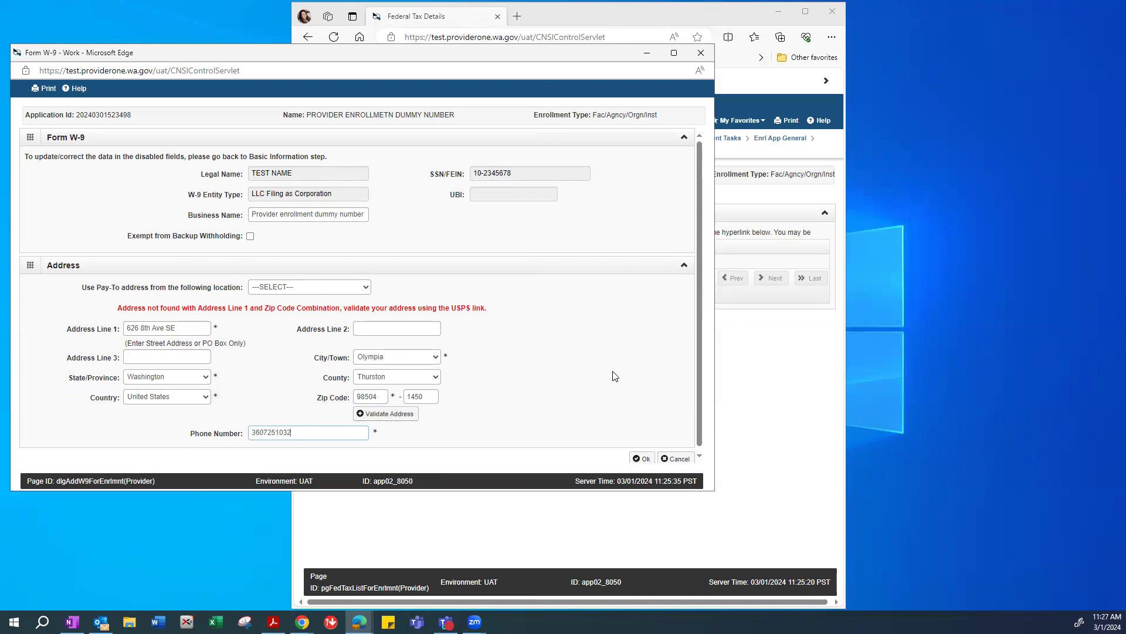
left_click(640, 458)
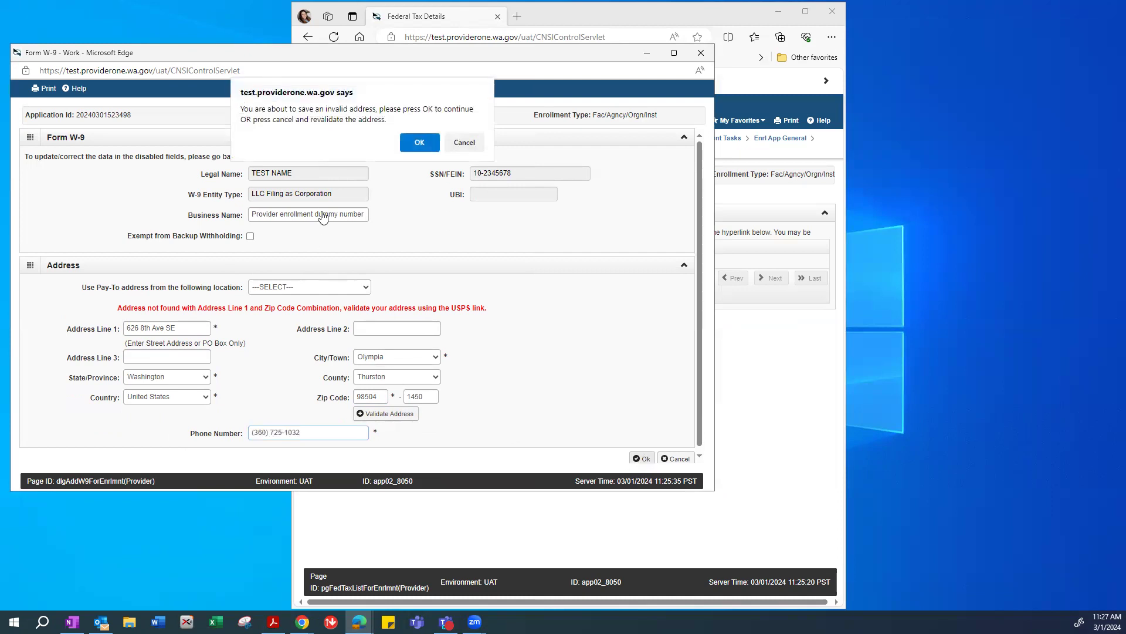
left_click(420, 144)
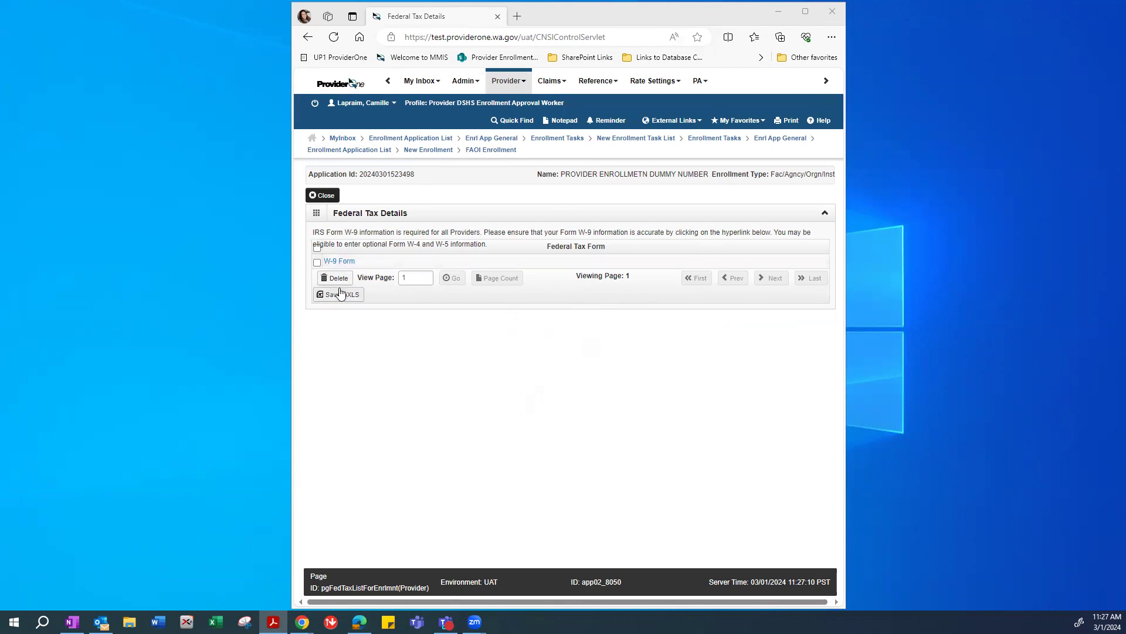
Recheck the saved W-9 address against the sample PDF, cancel unchanged, and close Federal Tax Details.
left_click(338, 261)
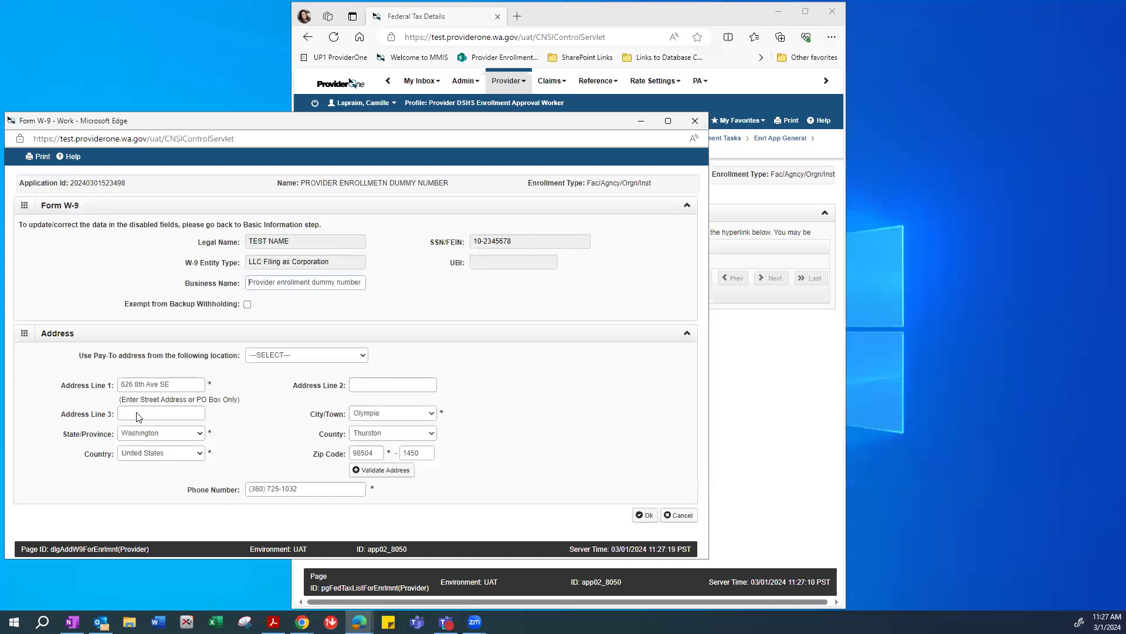
left_click_drag(170, 385, 90, 380)
key("alt+Tab")
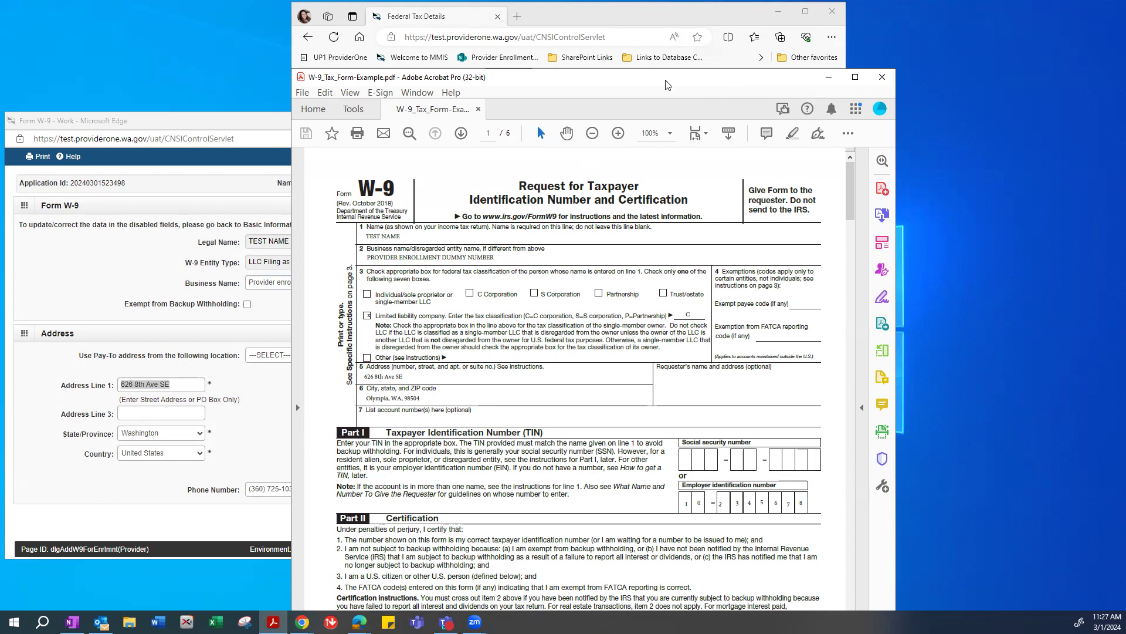
left_click(829, 77)
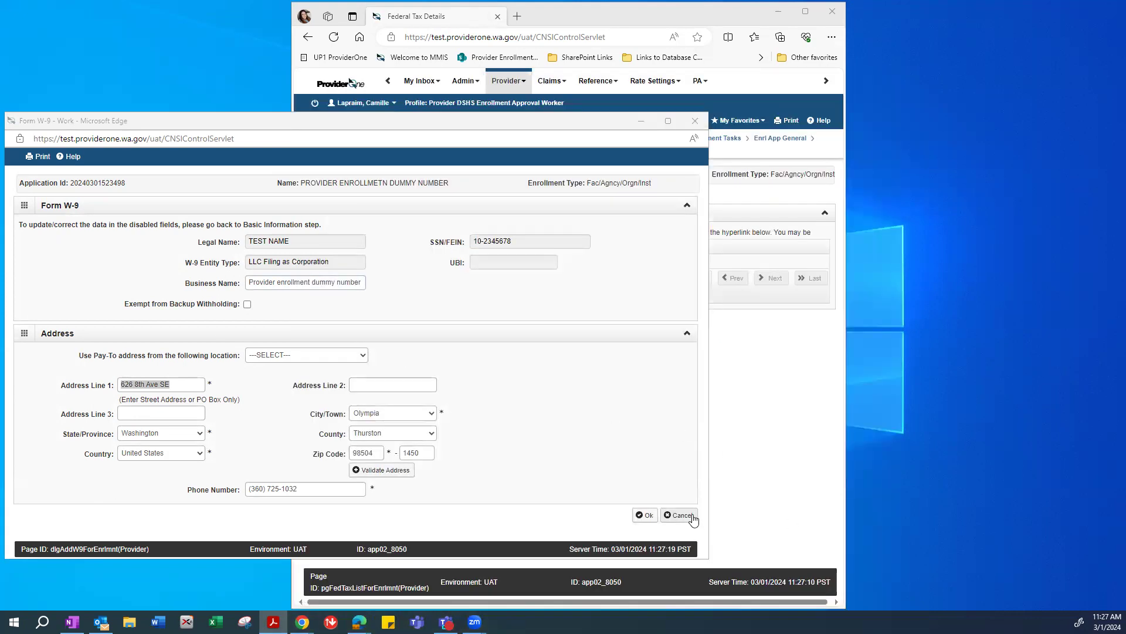
left_click(687, 514)
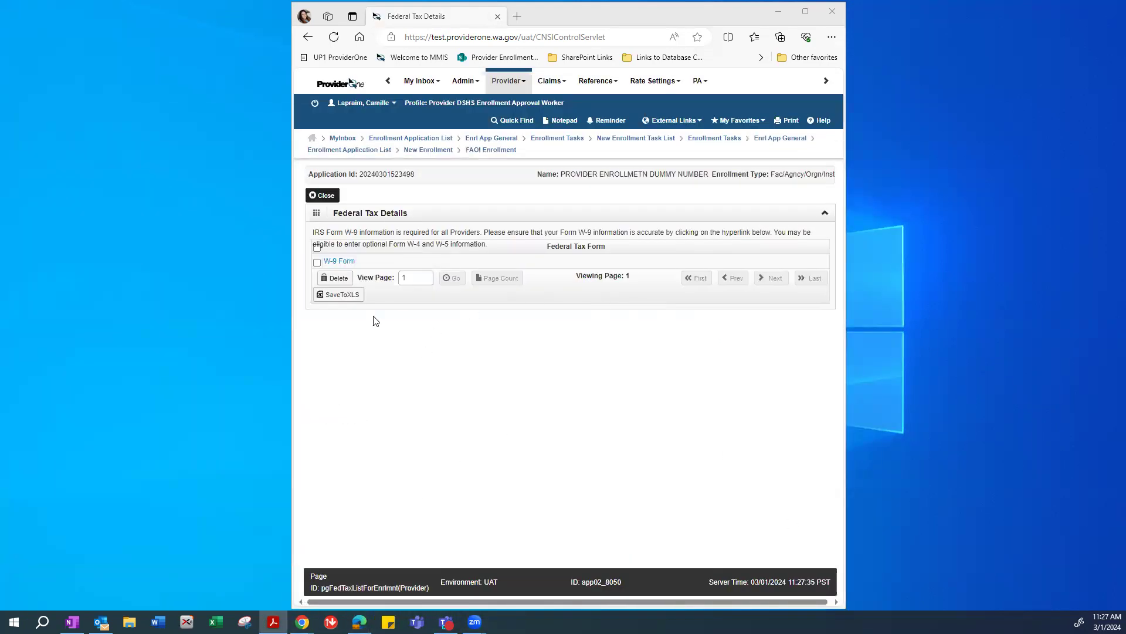
left_click(319, 197)
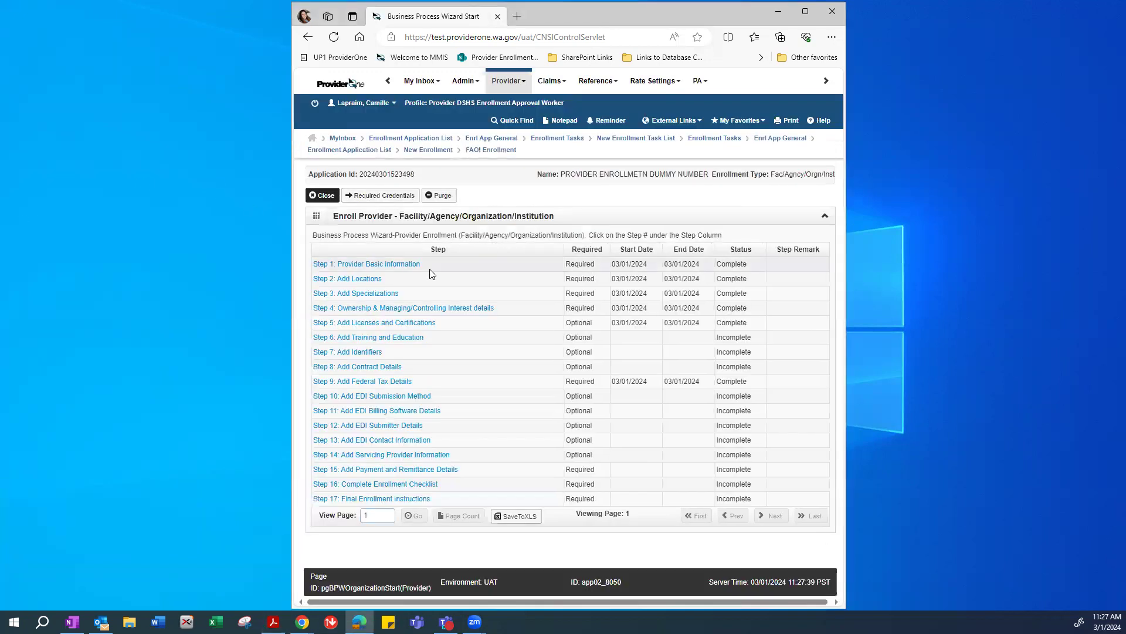
Open the Required Step 15, Add Payment and Remittance Details.
left_click(366, 515)
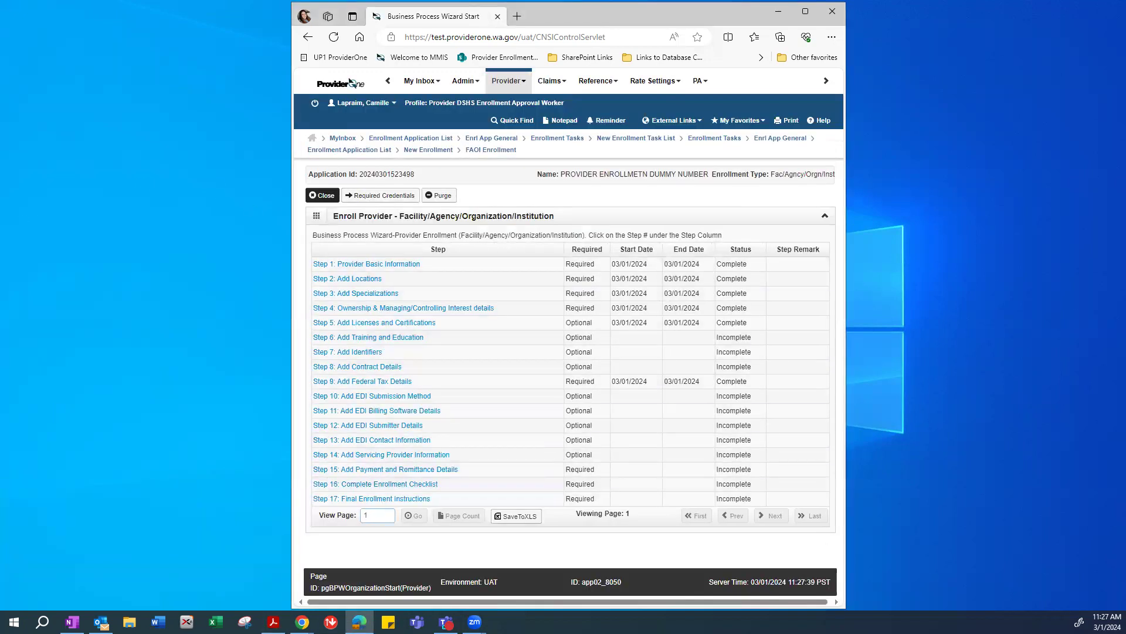
left_click(302, 622)
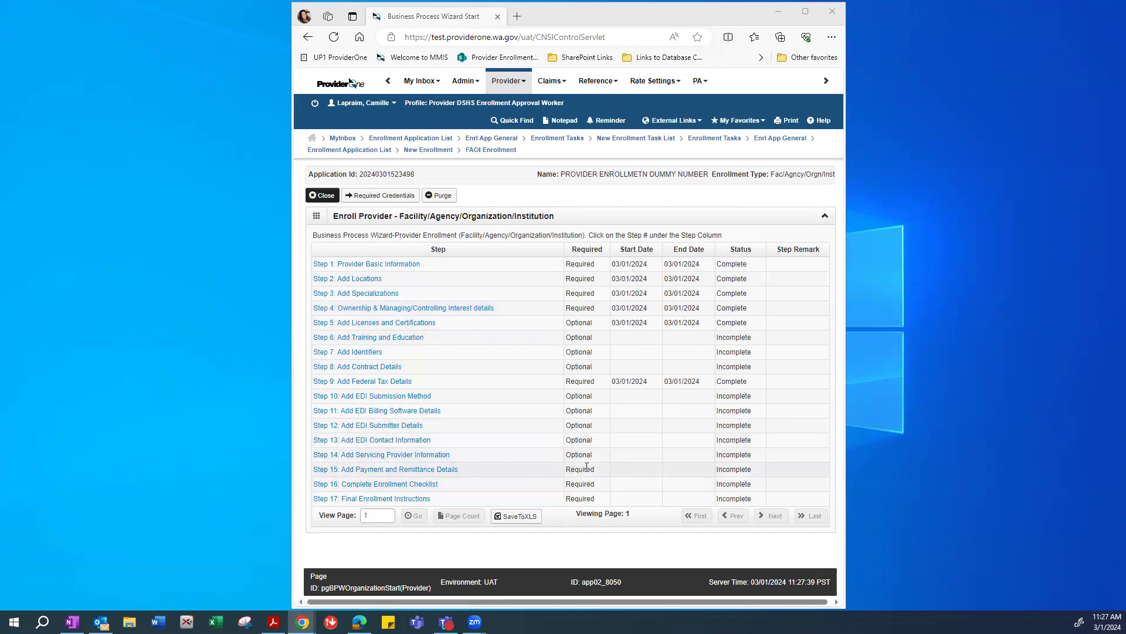
double_click(570, 474)
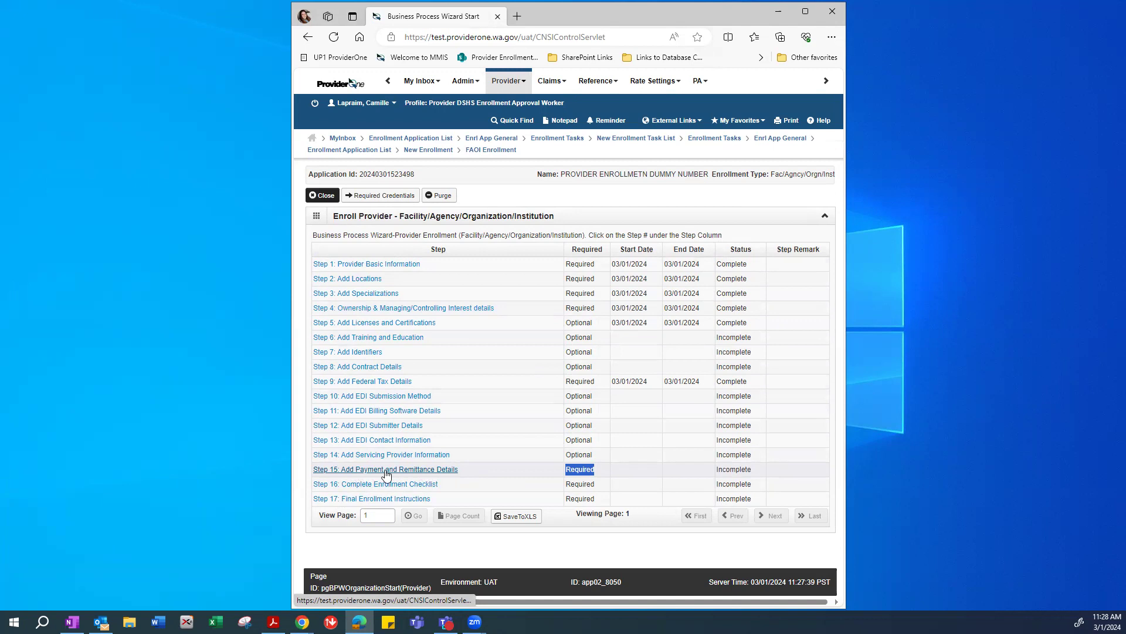
left_click(387, 469)
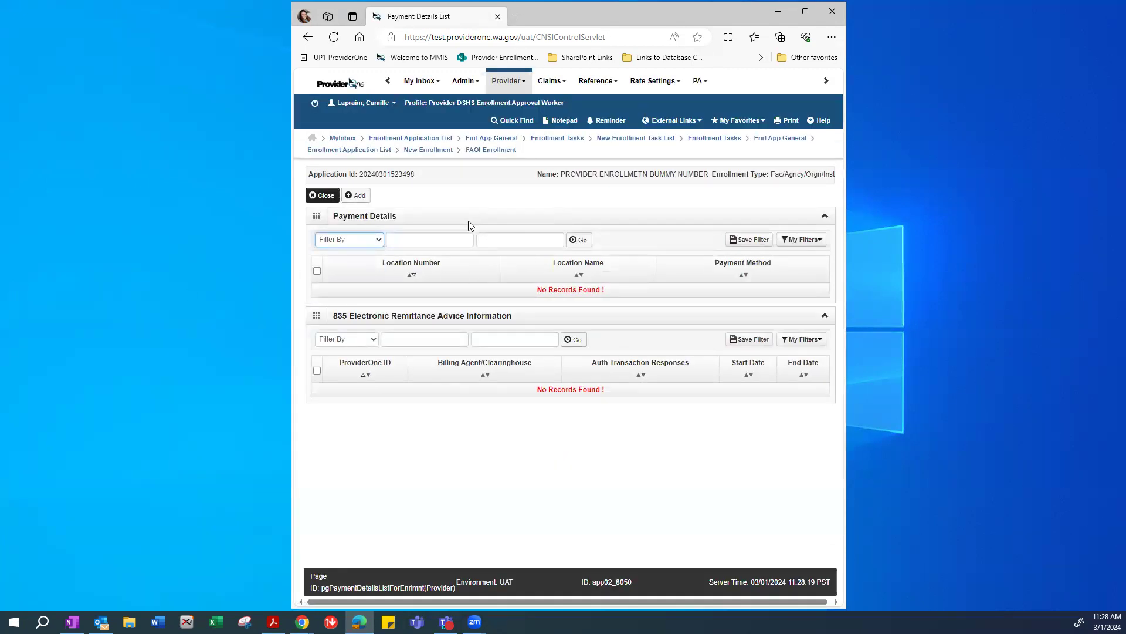
Add a payment details record for location 00001-Provider Enrollment Test.
left_click(359, 197)
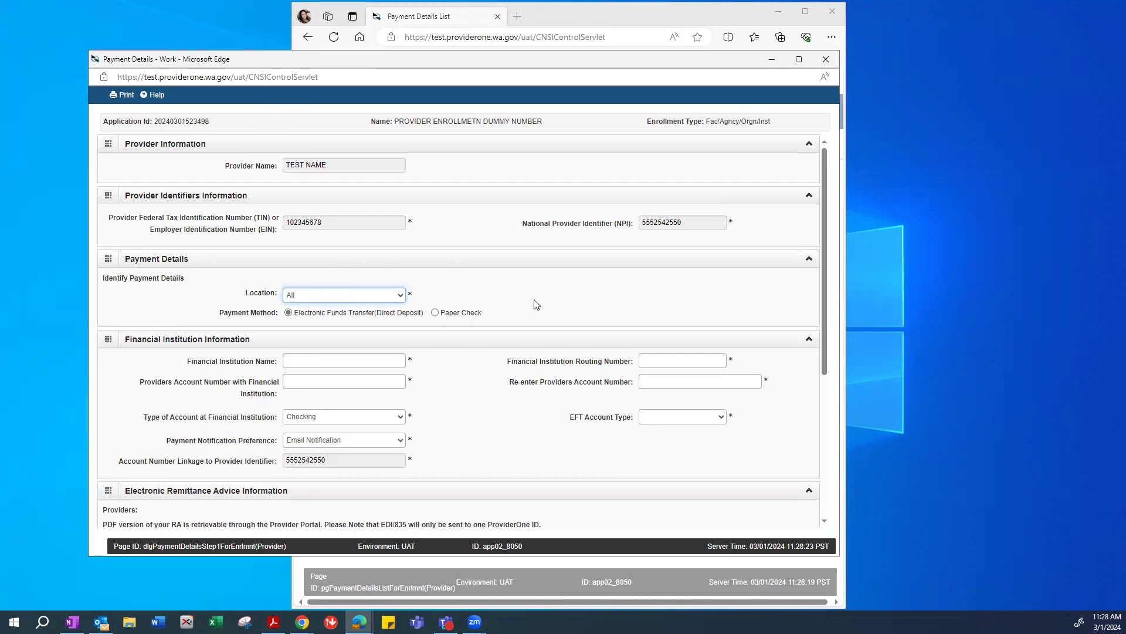
double_click(361, 221)
left_click_drag(681, 222, 619, 226)
left_click(619, 225)
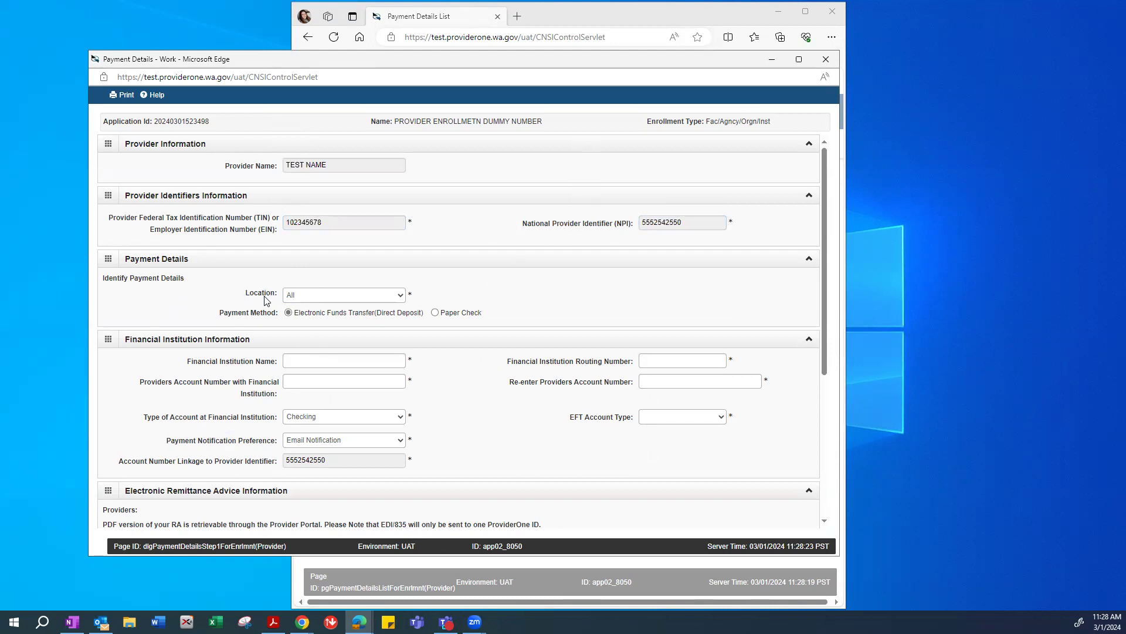
left_click(312, 298)
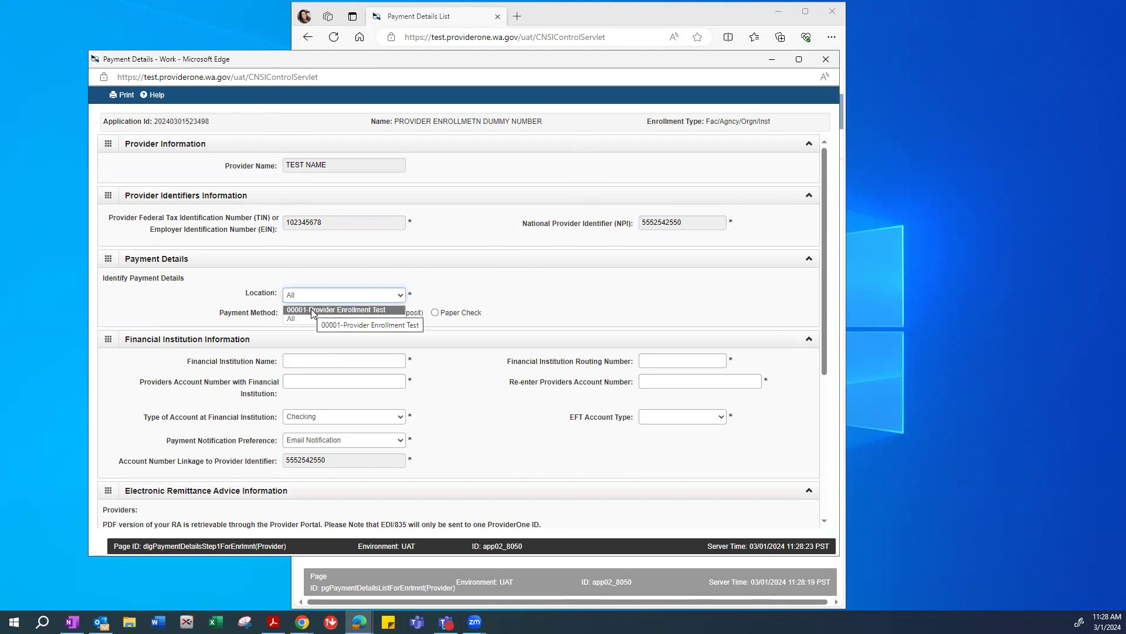
left_click(311, 311)
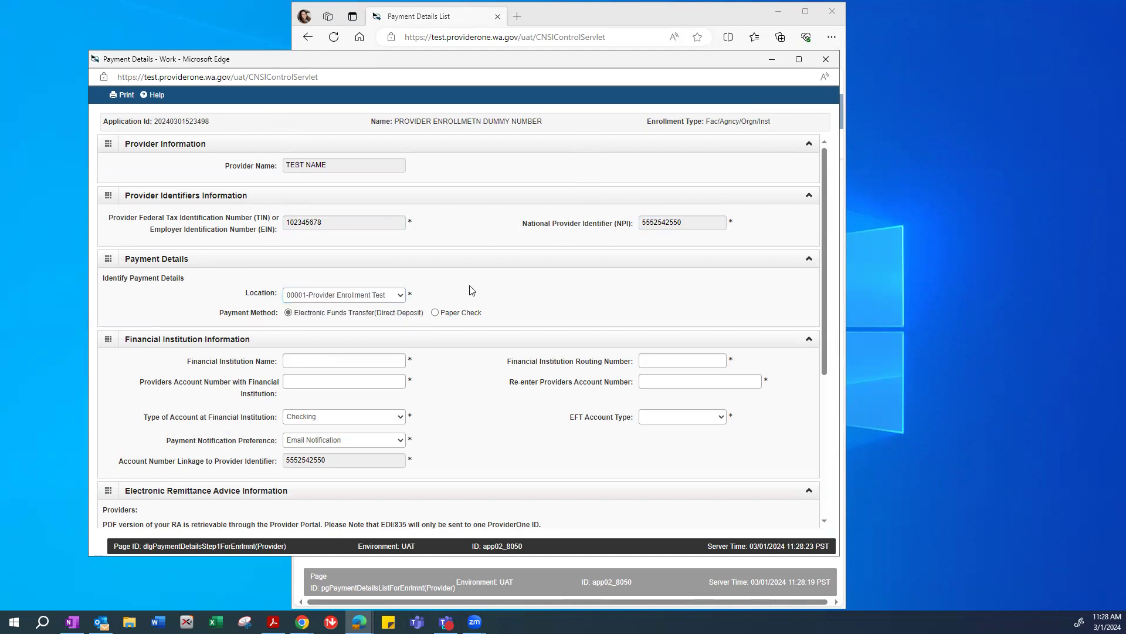
scroll(510, 303, "down", 2)
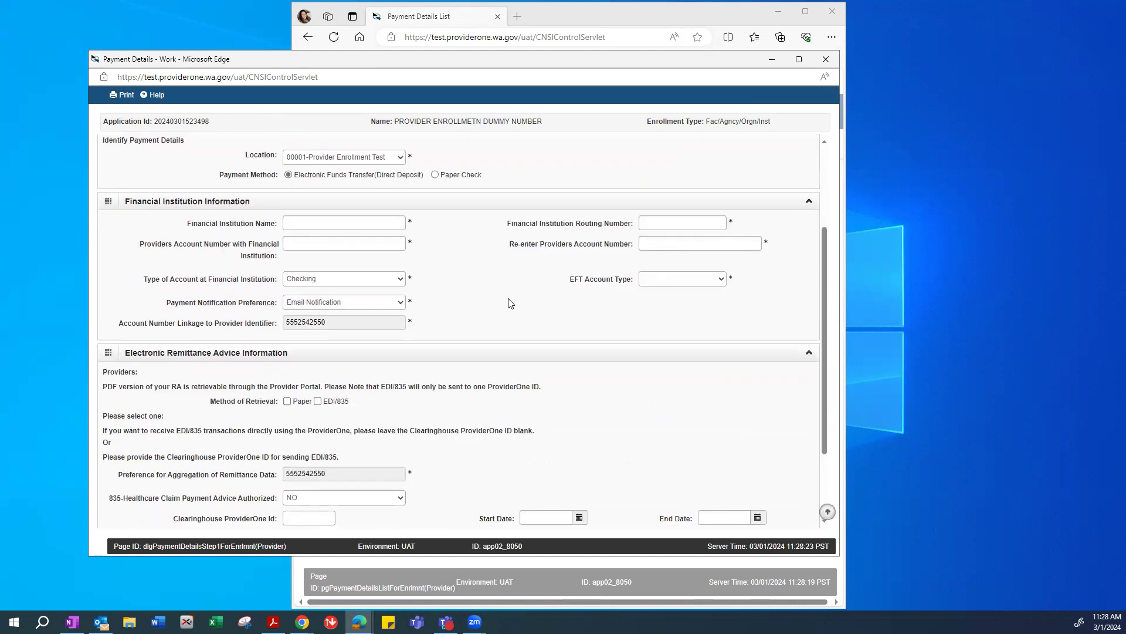
scroll(510, 303, "up", 2)
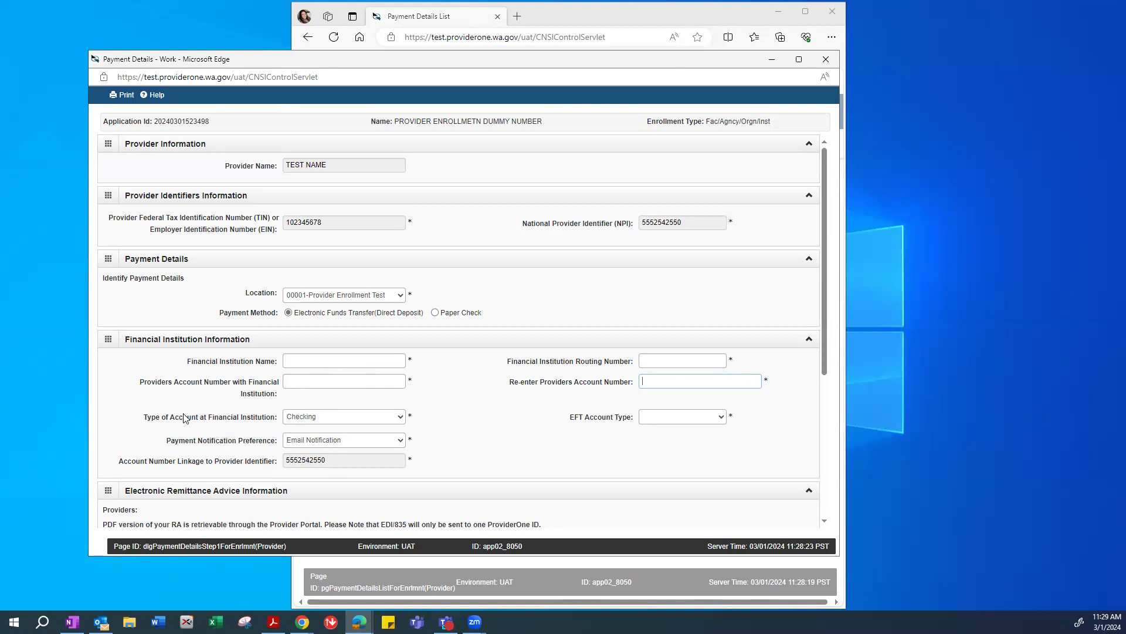
Keep Checking as account type, leave EFT account type unchanged, then switch to Paper Check.
left_click(342, 417)
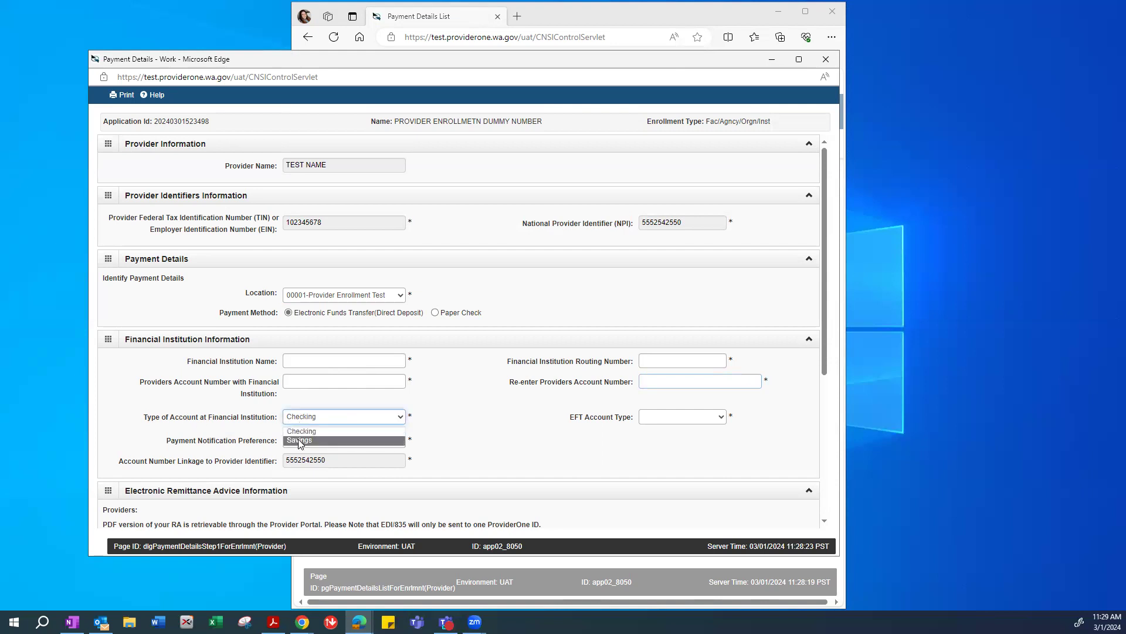
left_click(489, 418)
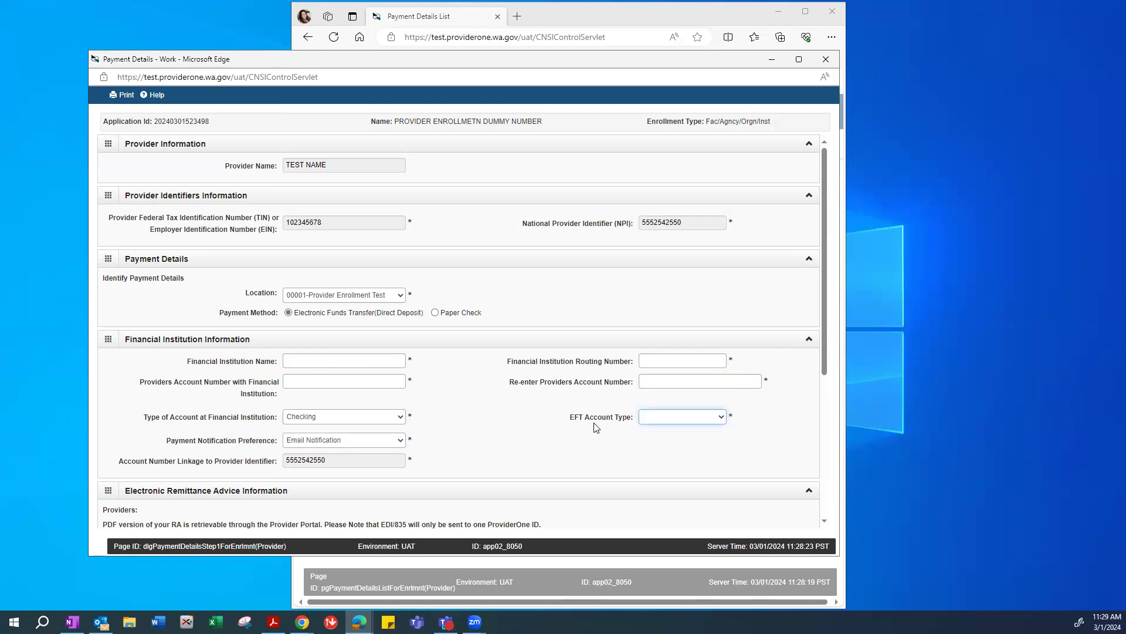
left_click(701, 417)
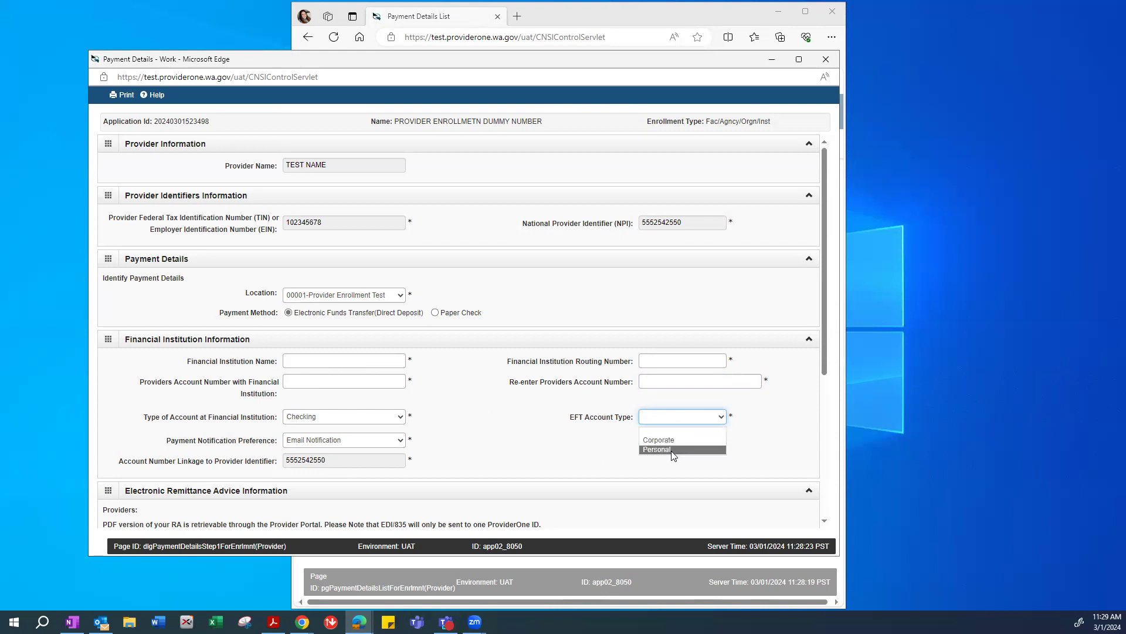
left_click(521, 417)
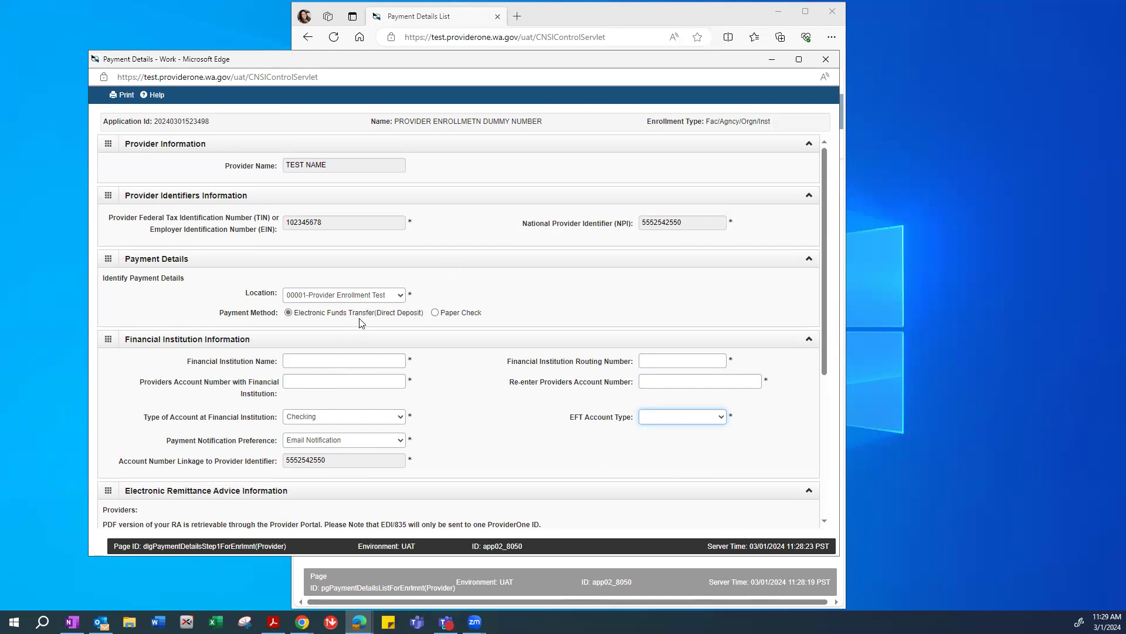
left_click(435, 313)
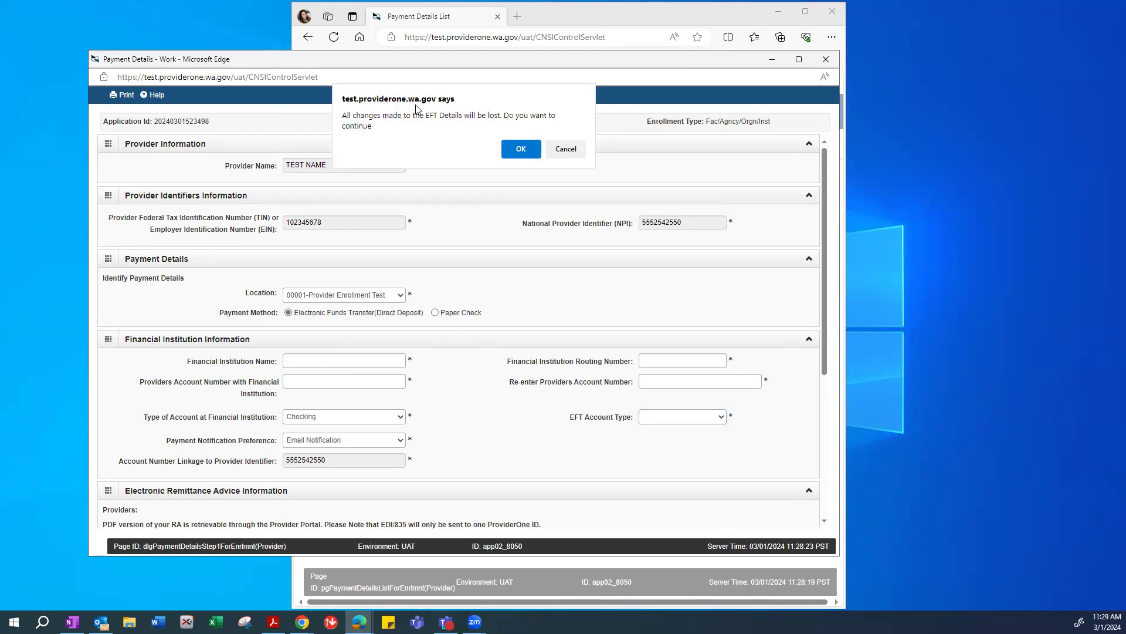
Discard the EFT details and reselect location 00001-Provider Enrollment Test with Paper Check.
left_click(520, 150)
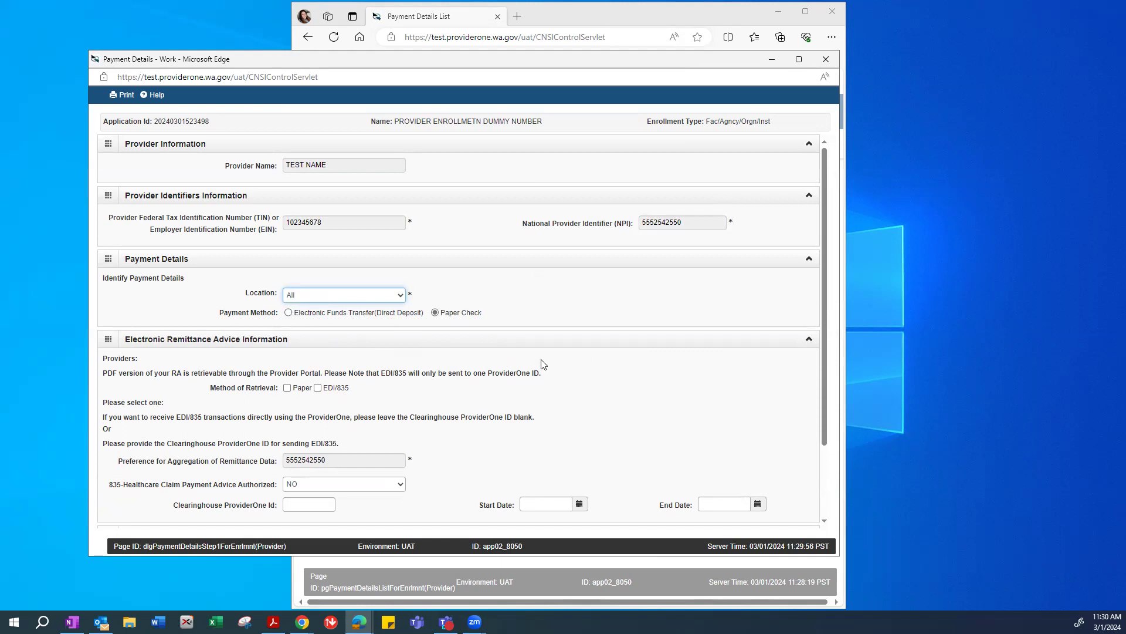
left_click(465, 317)
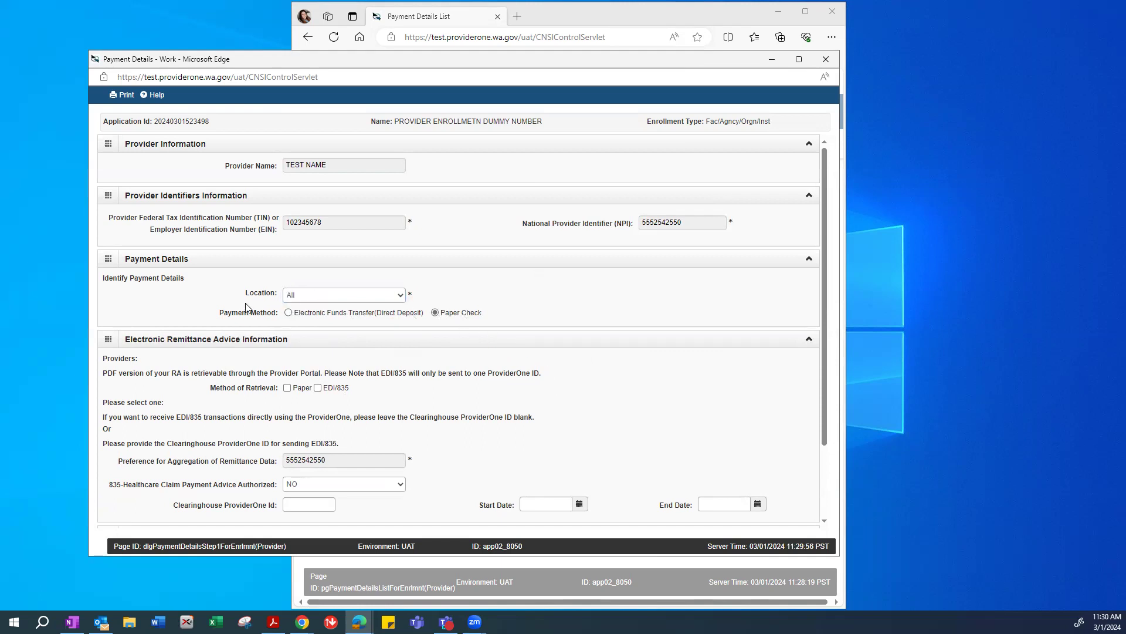
left_click(307, 298)
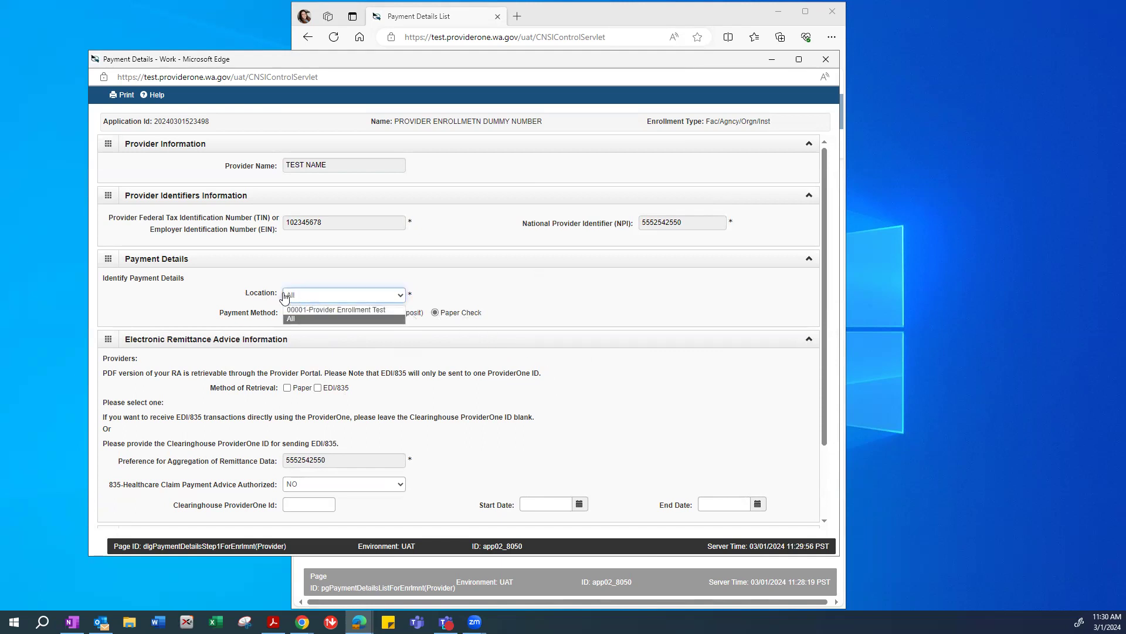
left_click(328, 311)
left_click(465, 292)
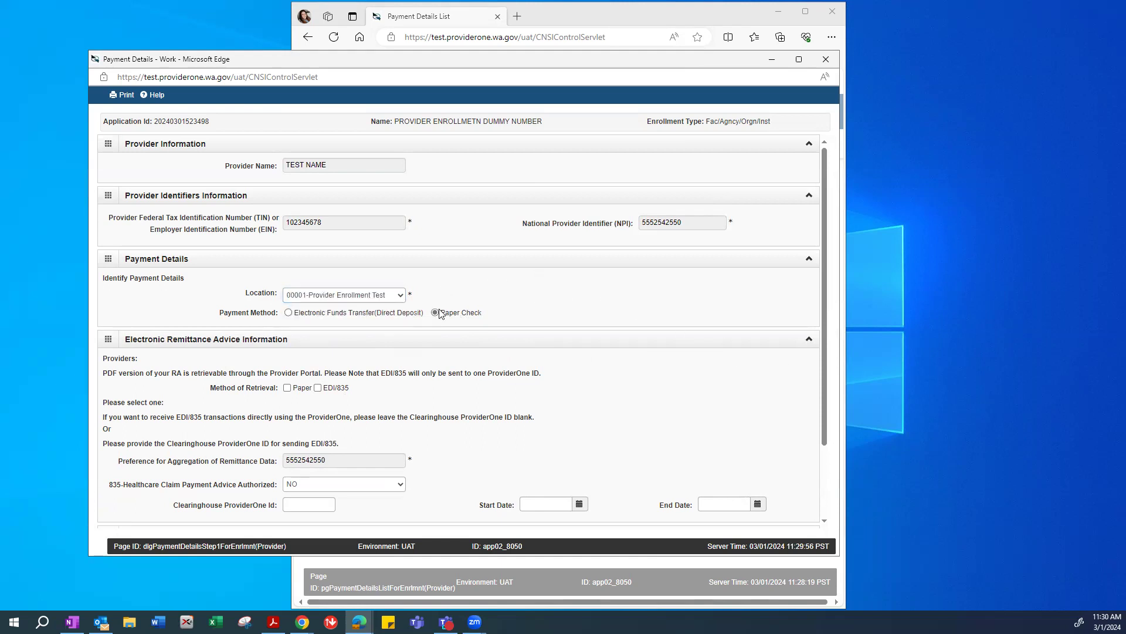
left_click_drag(496, 314, 435, 315)
left_click(559, 291)
Review the Submission Information with its Authorized Signature and save the payment record.
scroll(448, 362, "down", 3)
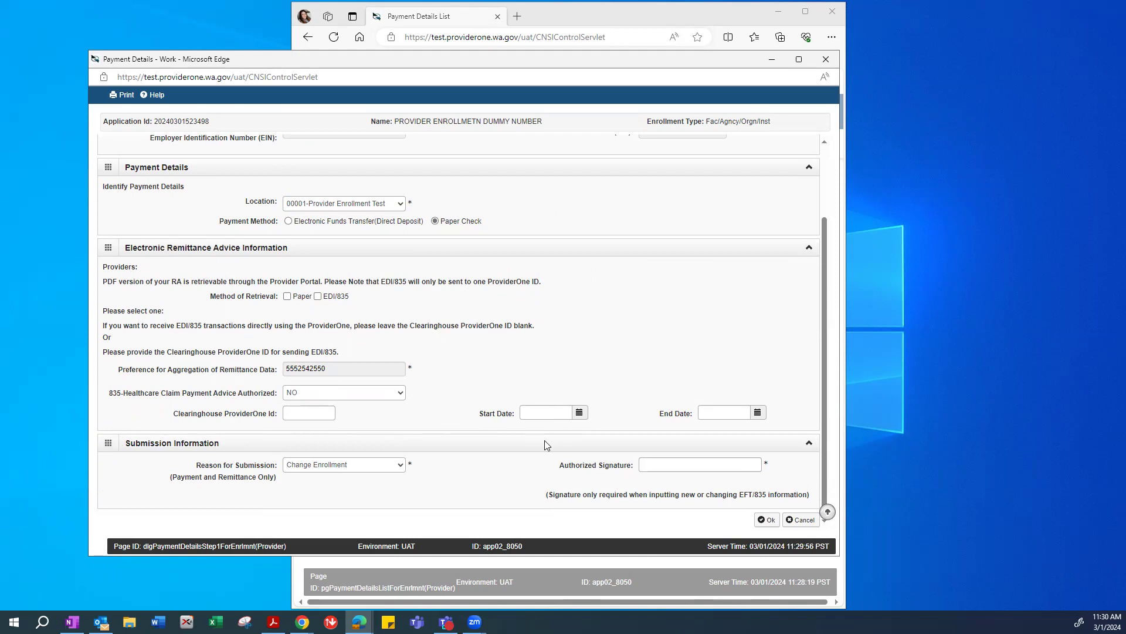
left_click_drag(568, 467, 630, 473)
left_click(656, 472)
left_click(766, 520)
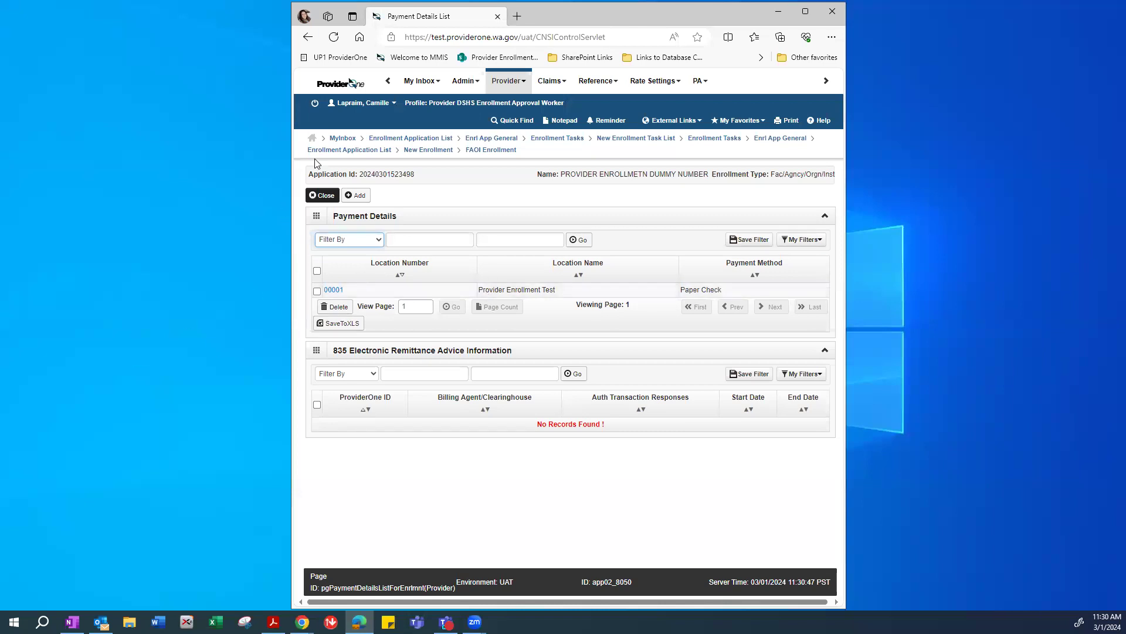
Review the saved 00001 payment record, then close it and the Payment Details list.
left_click(334, 291)
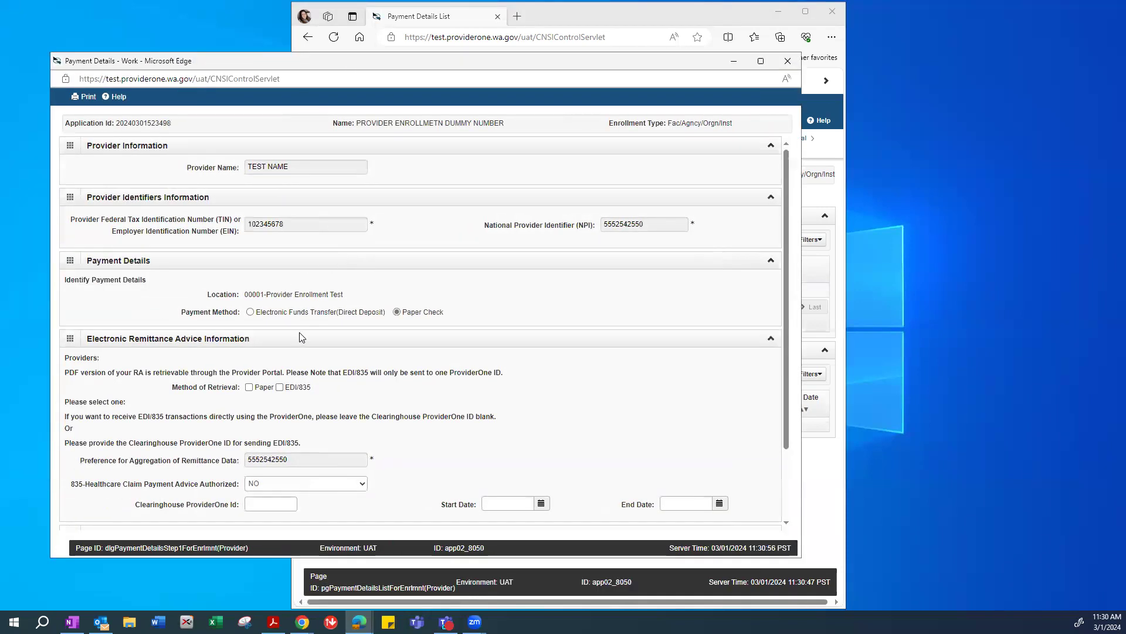
scroll(496, 475, "down", 2)
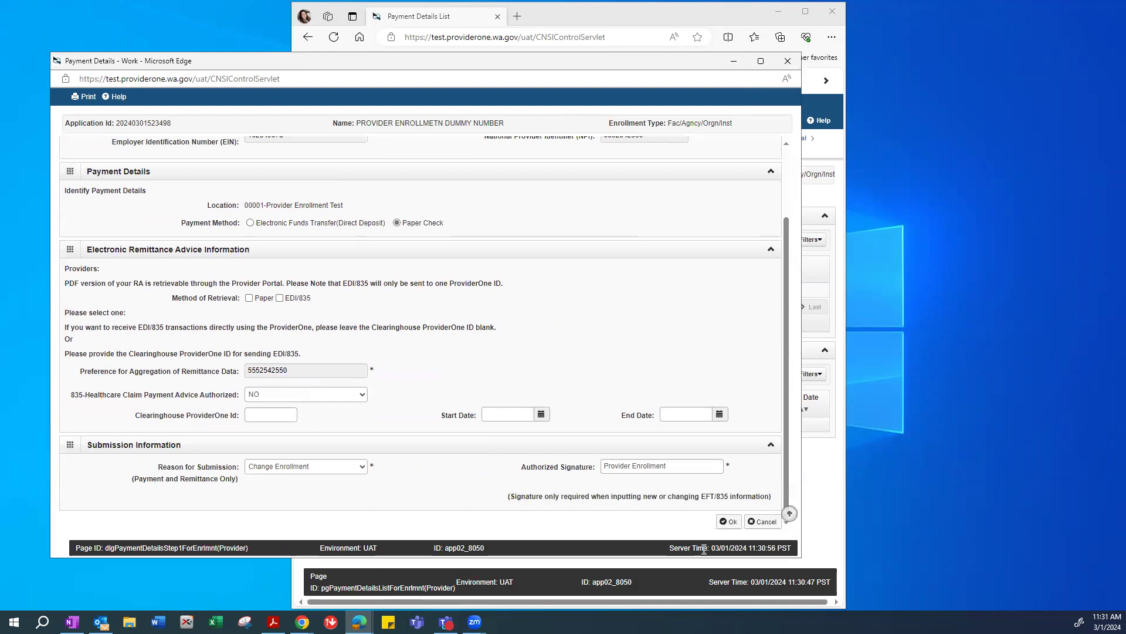
left_click(788, 61)
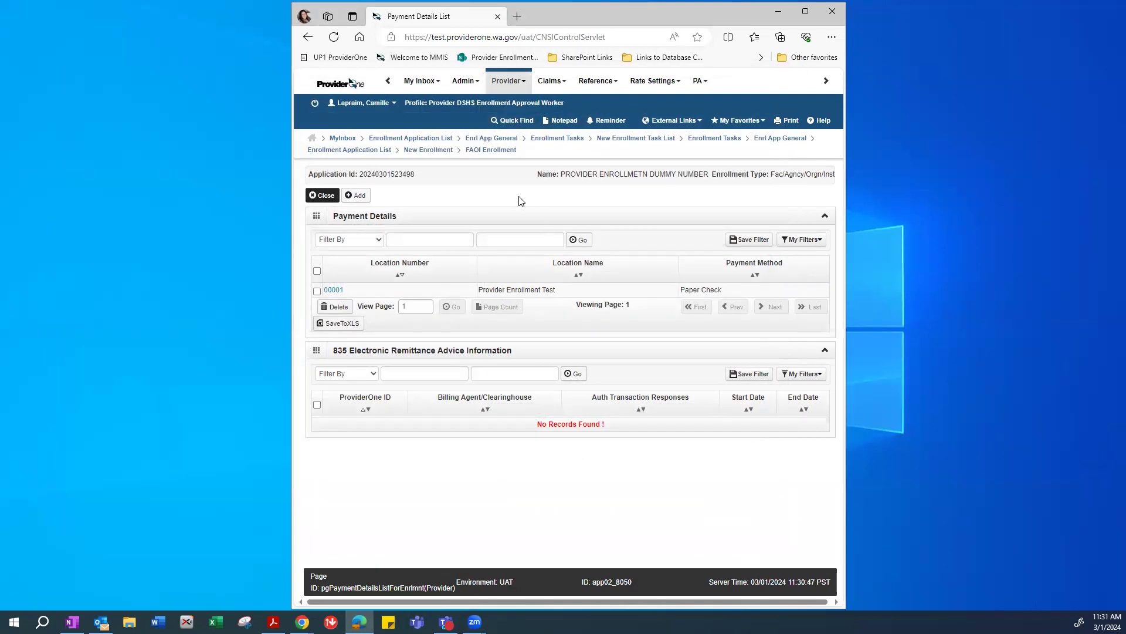
left_click(322, 196)
left_click(321, 195)
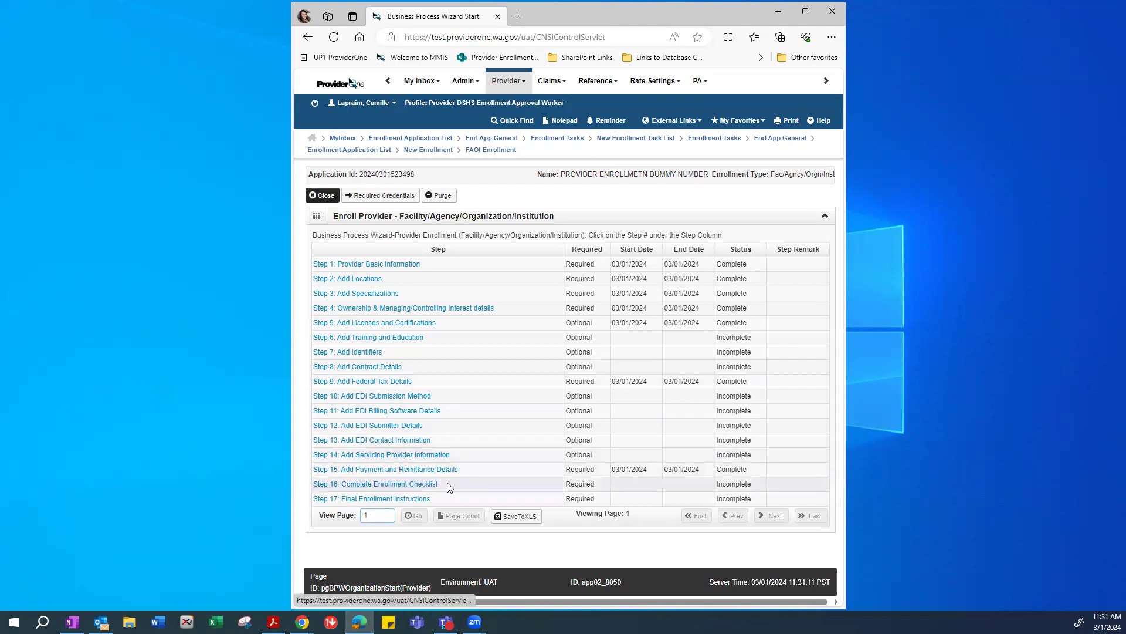
Open the Step 16 checklist and answer No to questions two through five.
left_click(410, 484)
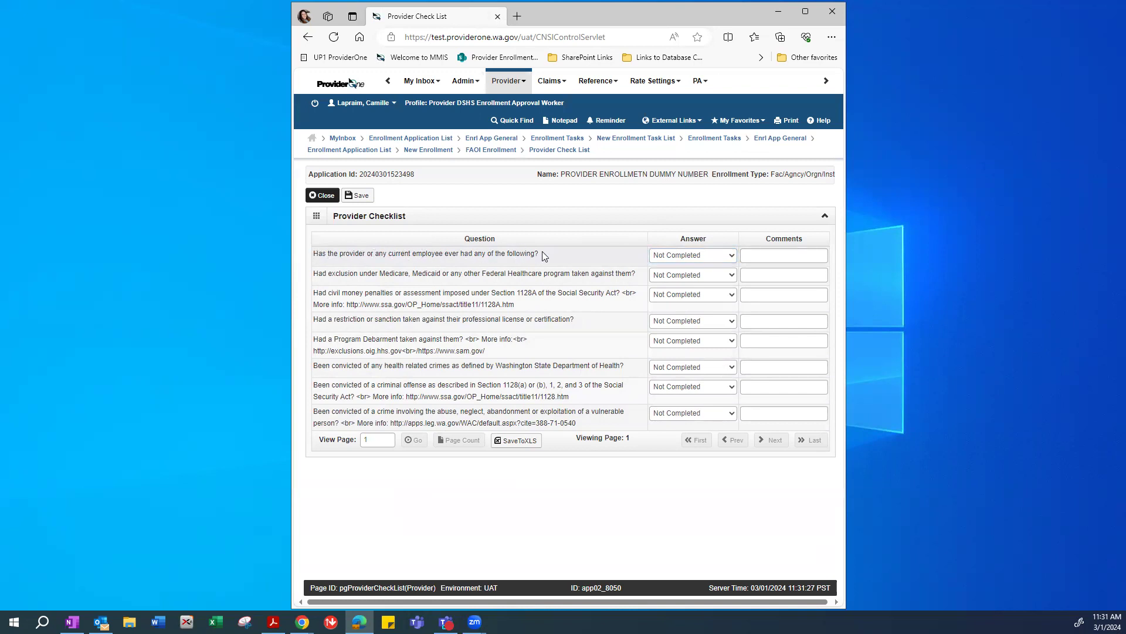
left_click(691, 256)
left_click(623, 253)
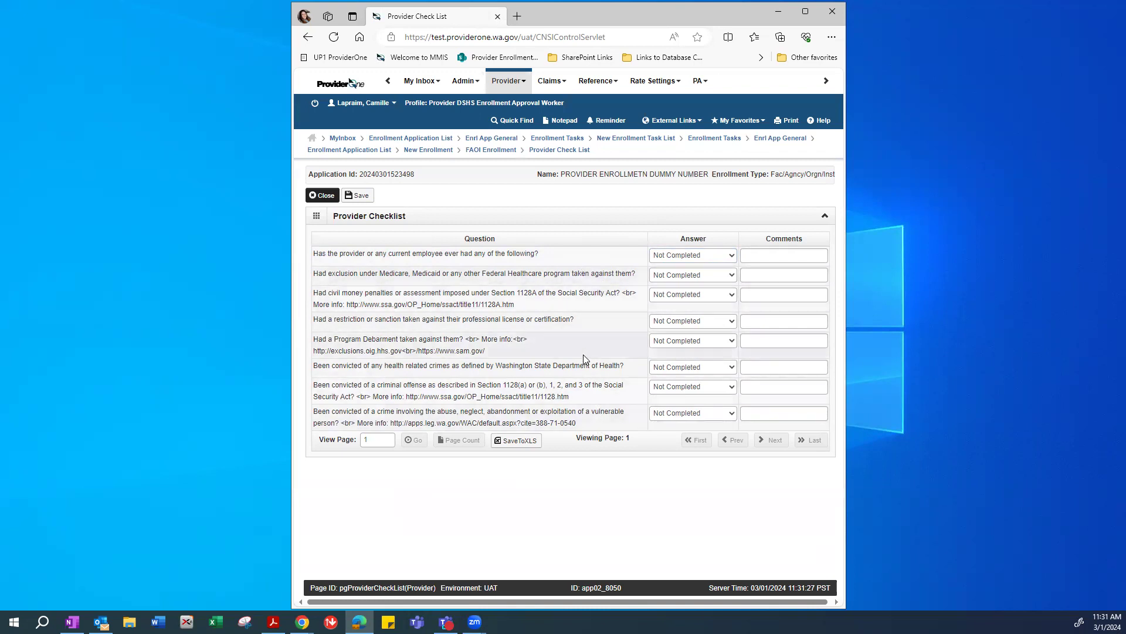
left_click(657, 273)
left_click(660, 290)
left_click(661, 295)
left_click(660, 309)
left_click(662, 321)
left_click(662, 335)
left_click(663, 342)
left_click(662, 354)
Answer No to questions six through eight and the first, then save and close.
left_click(663, 367)
left_click(663, 379)
left_click(663, 387)
left_click(661, 399)
left_click(663, 413)
left_click(661, 425)
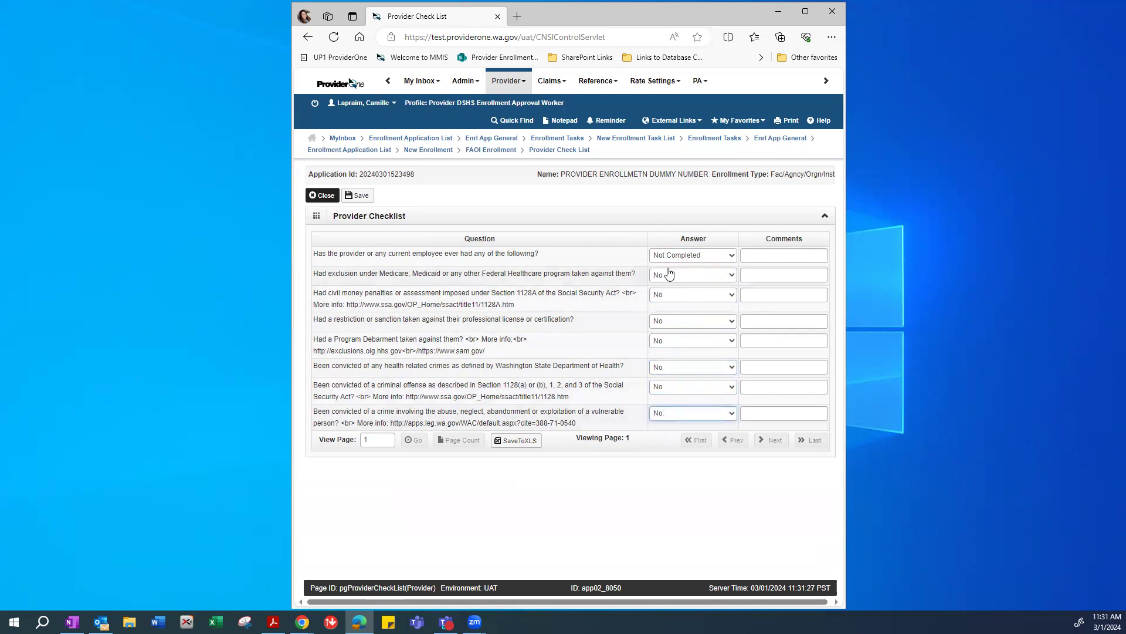
left_click(665, 256)
left_click(658, 270)
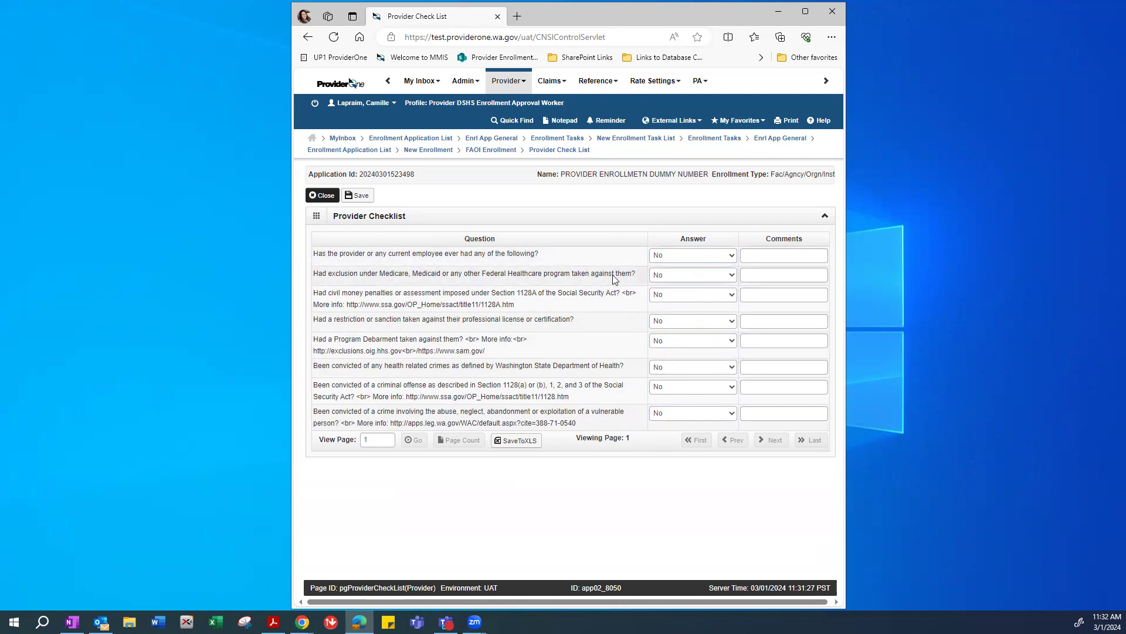
left_click(360, 196)
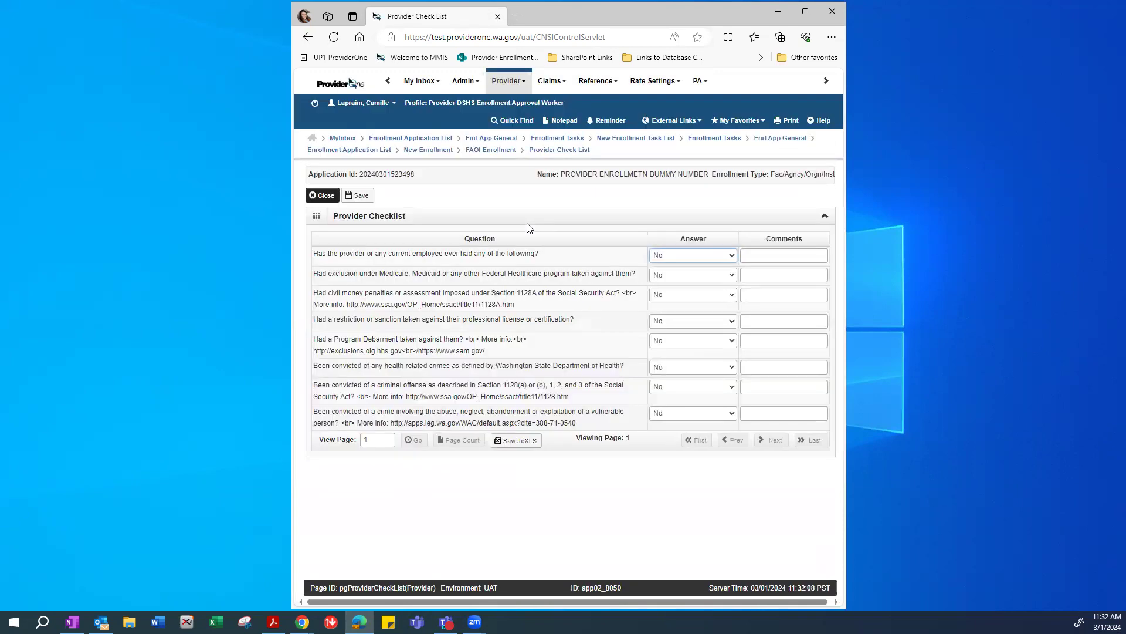
left_click(321, 196)
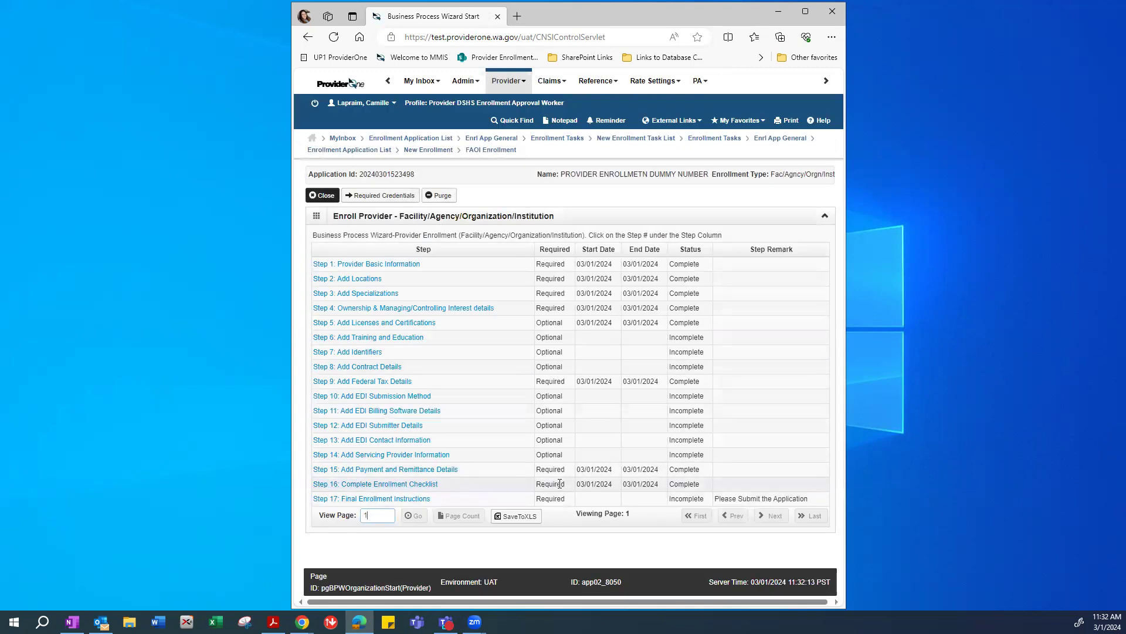
Confirm Step 16 shows Complete and open Step 17, Final Enrollment Instructions.
left_click_drag(702, 484, 671, 486)
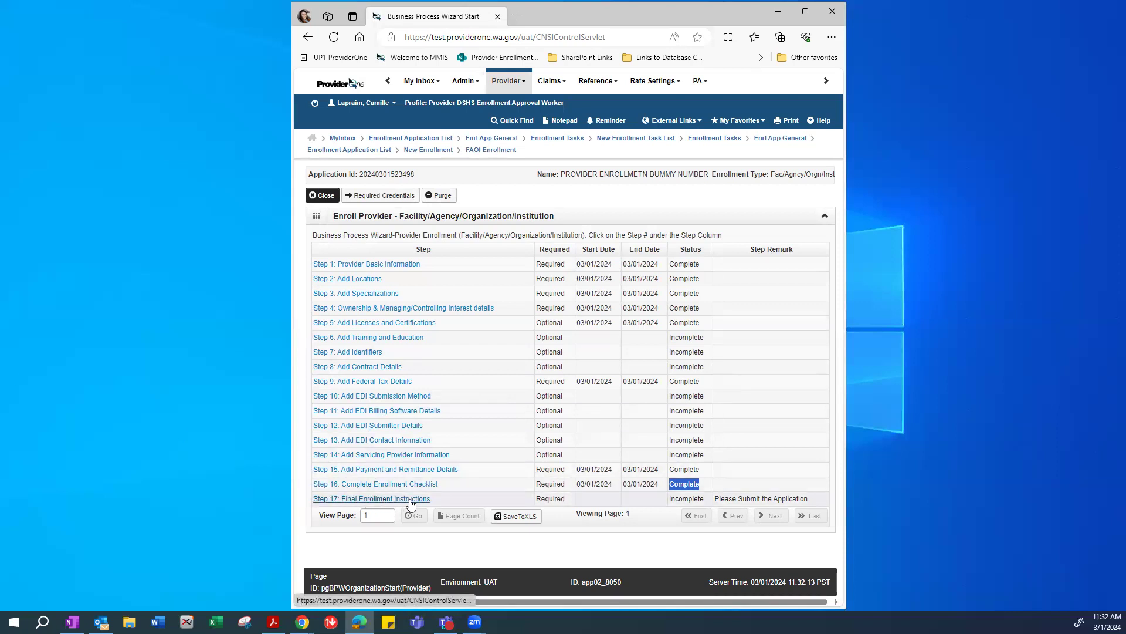
left_click(411, 500)
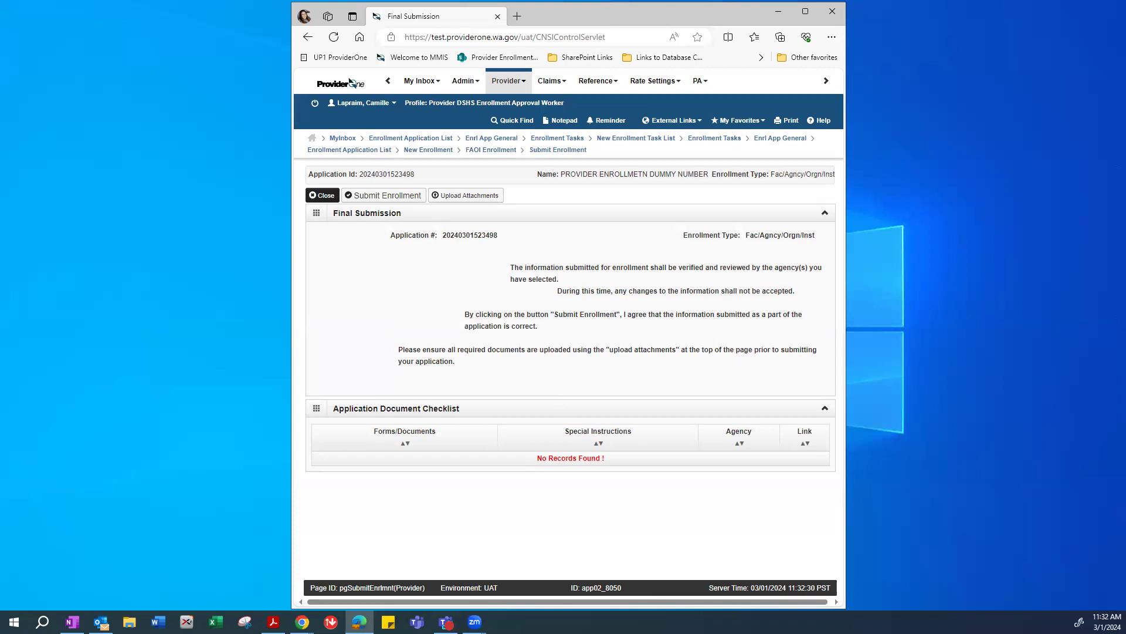
Bring the provider guide PDF forward and go to page 56, Required Documents.
key("alt+Tab")
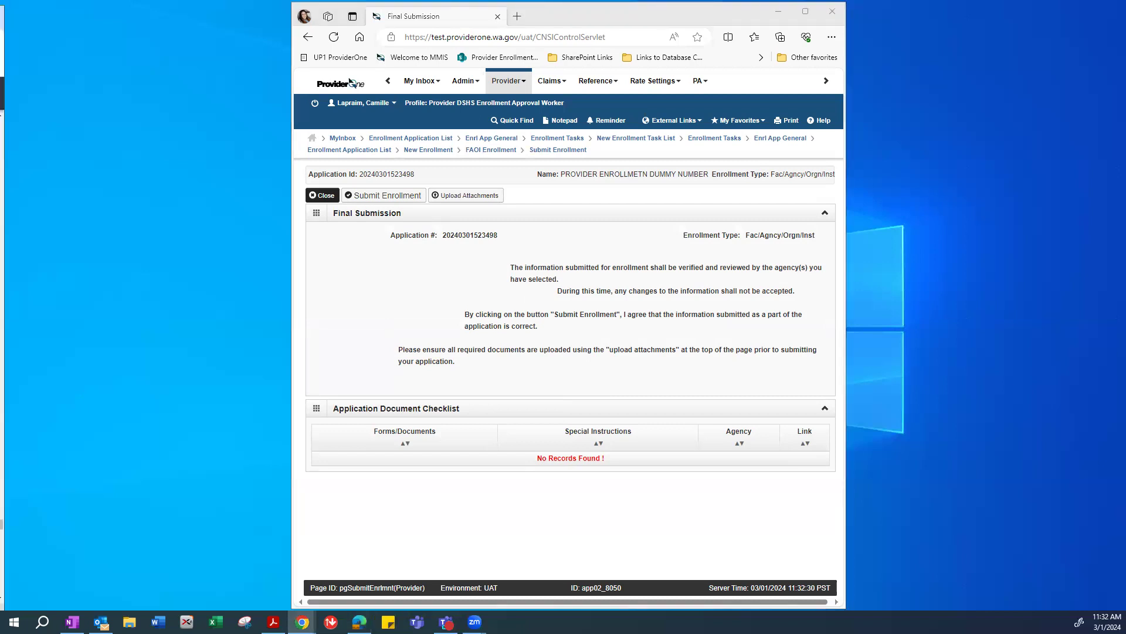
key("alt+Tab")
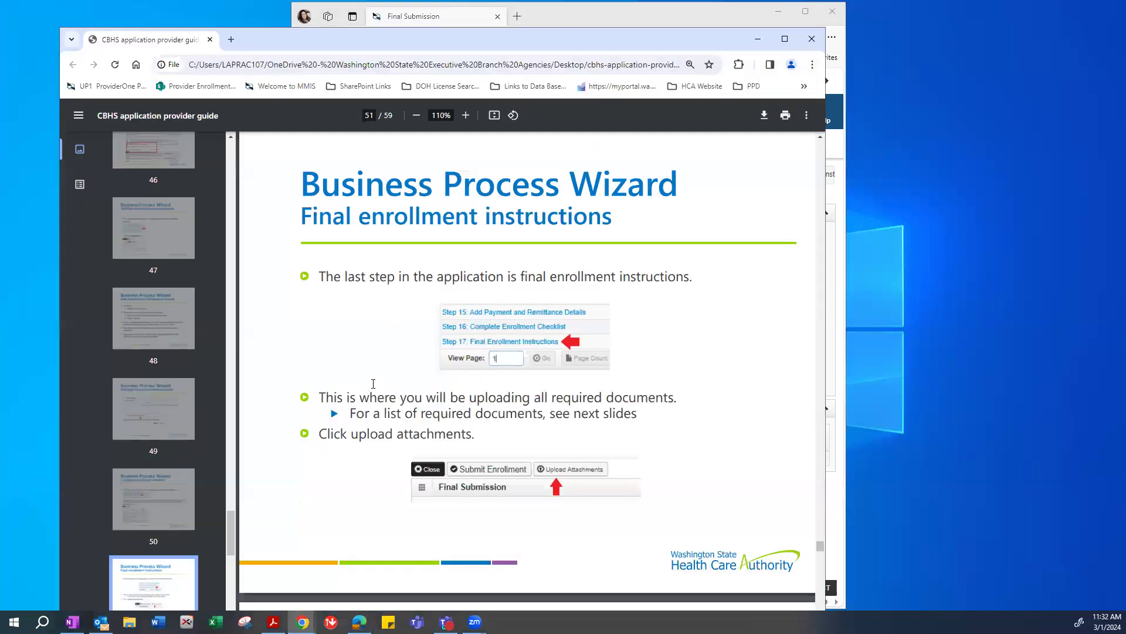
scroll(371, 387, "down", 5)
scroll(153, 517, "down", 7)
scroll(154, 506, "down", 2)
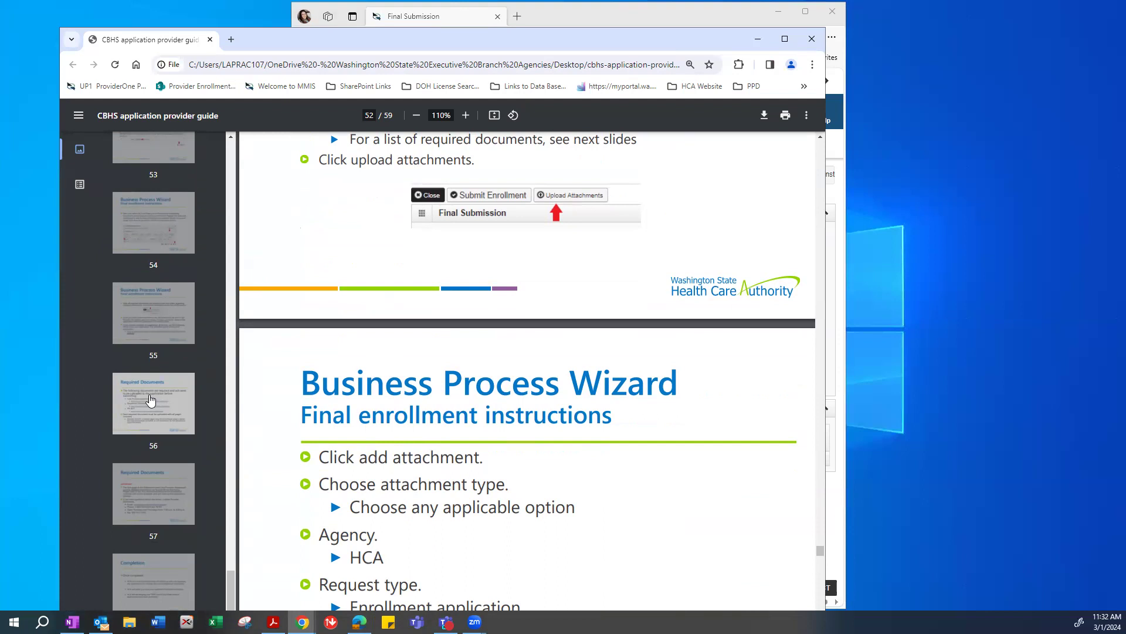
left_click(151, 399)
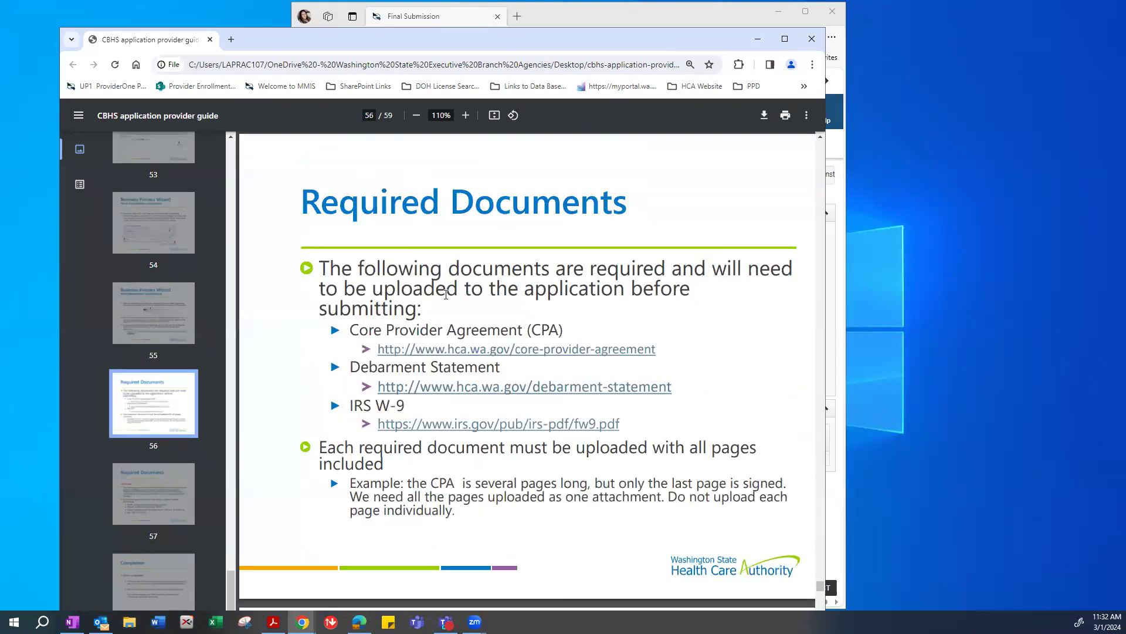
Highlight Core Provider Agreement (CPA) and Debarment Statement in the list, then minimize the guide.
left_click_drag(354, 330, 597, 336)
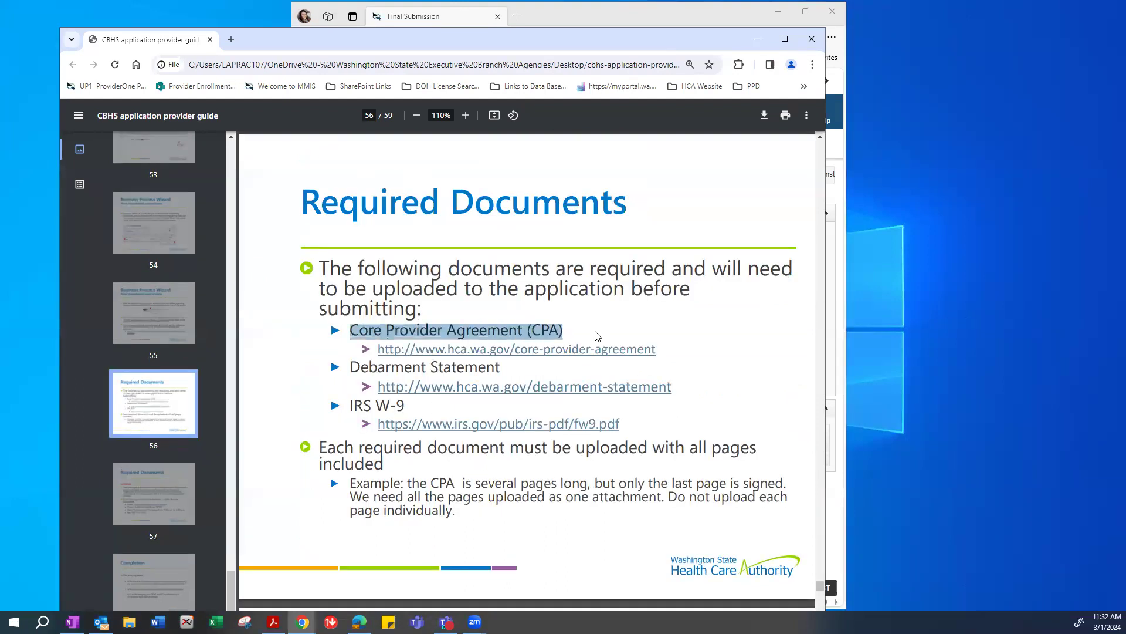
left_click(518, 330)
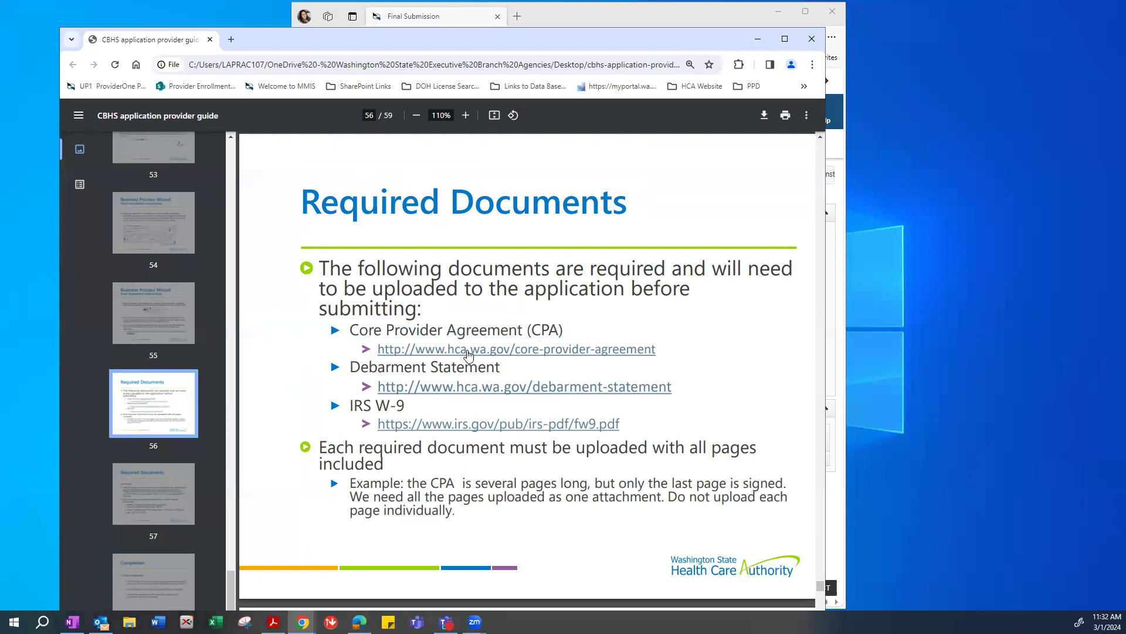
left_click_drag(351, 367, 491, 368)
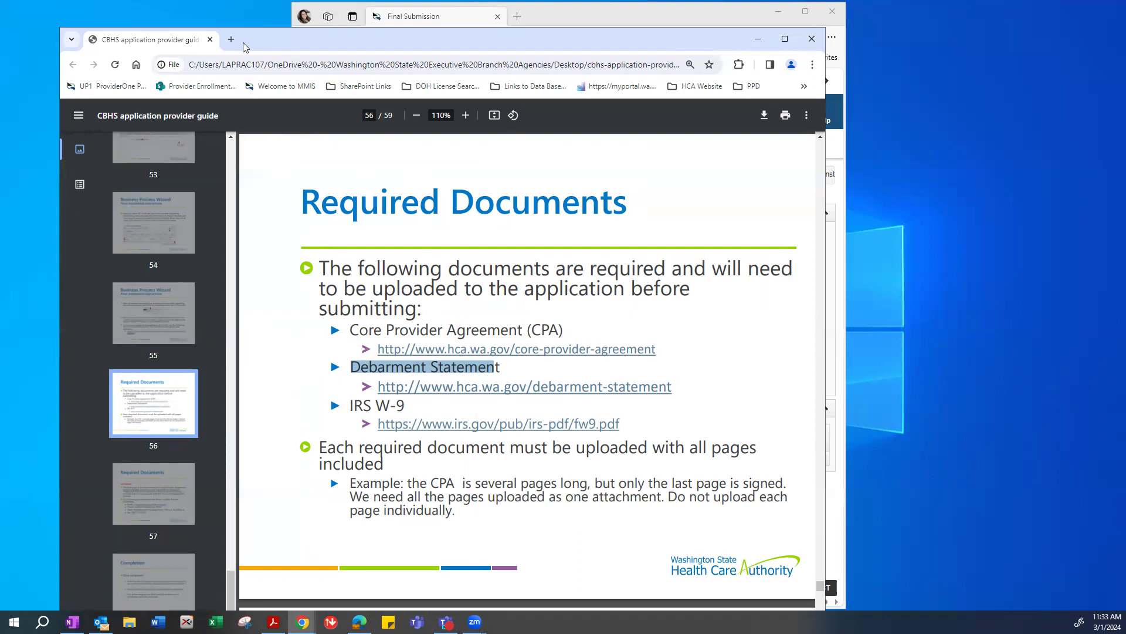
key("super+Down")
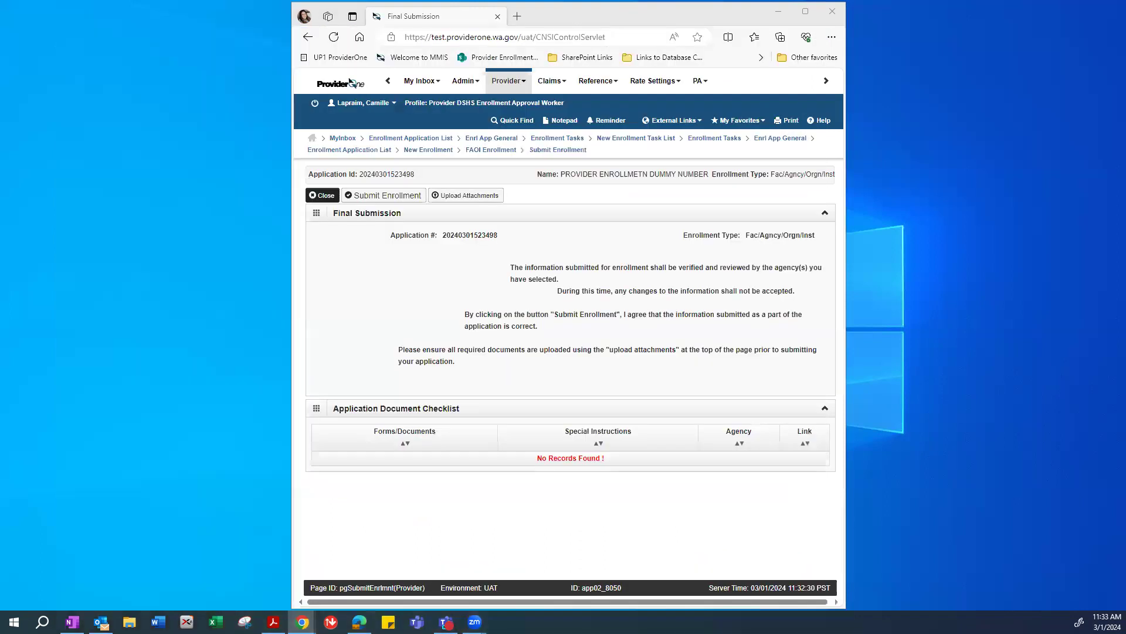
Return from ProviderOne to the guide PDF and scroll up to page 55's final enrollment instructions.
left_click(435, 317)
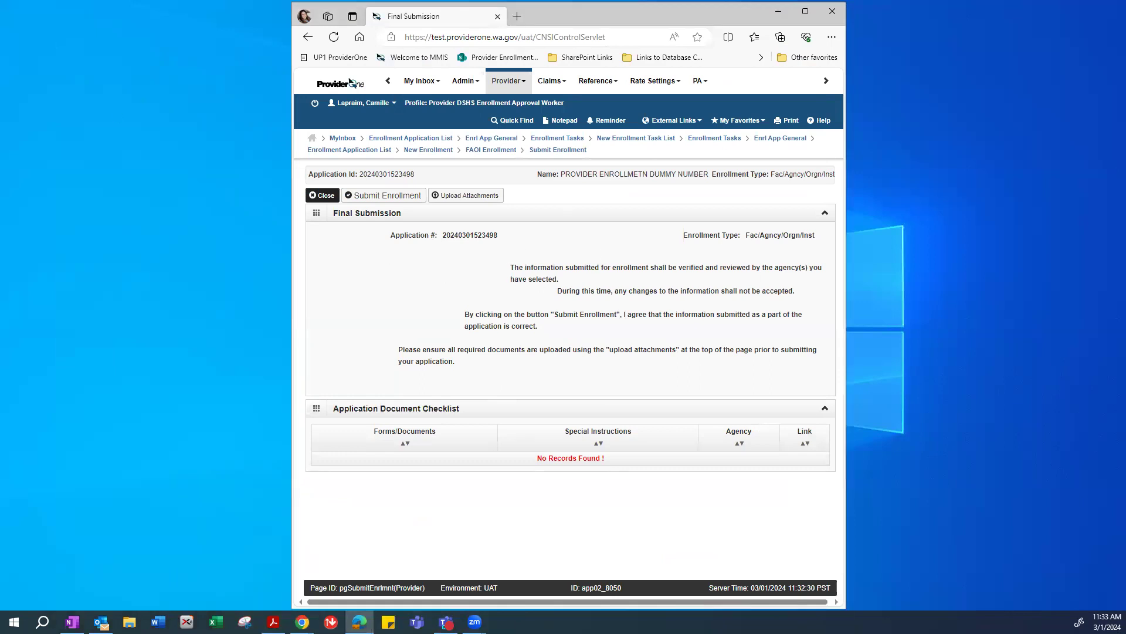
key("alt+Tab")
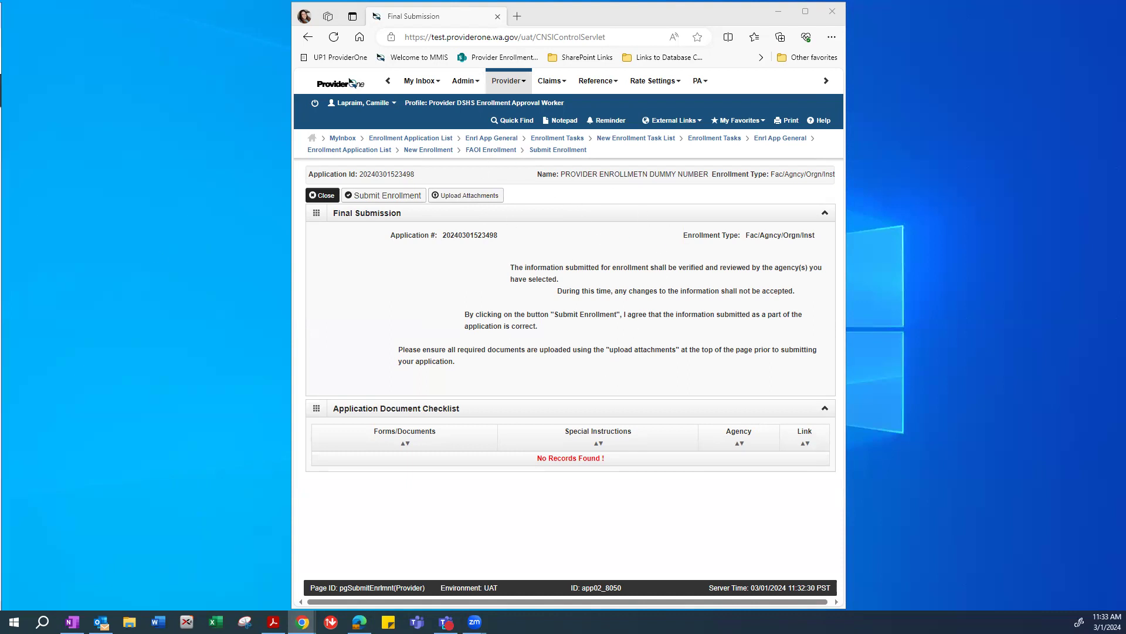
key("alt+Tab")
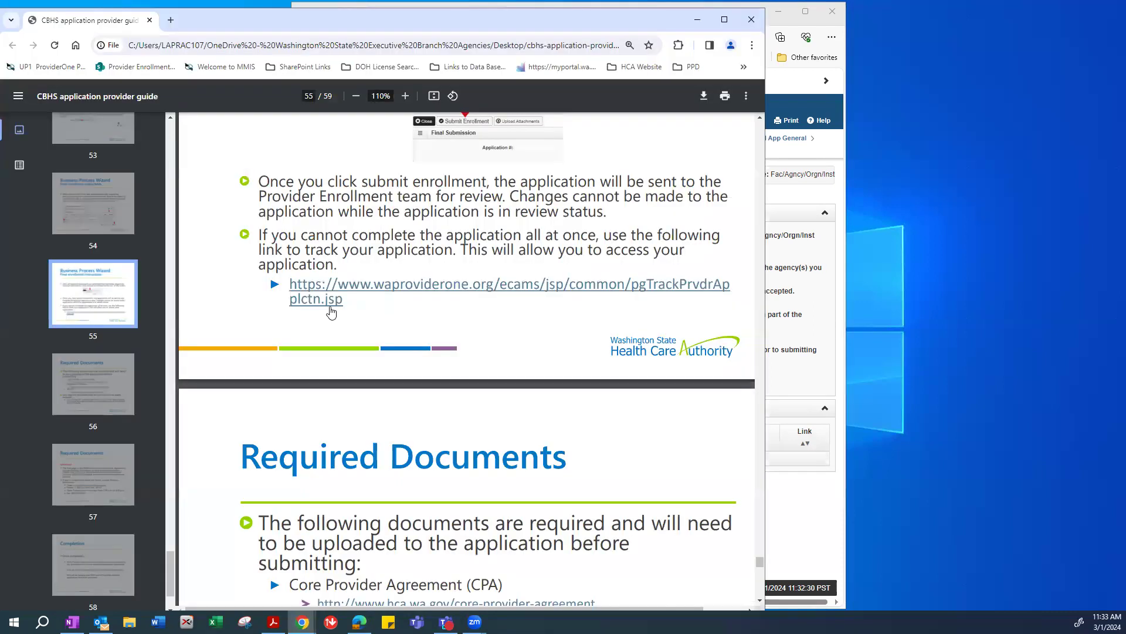
scroll(422, 287, "up", 2)
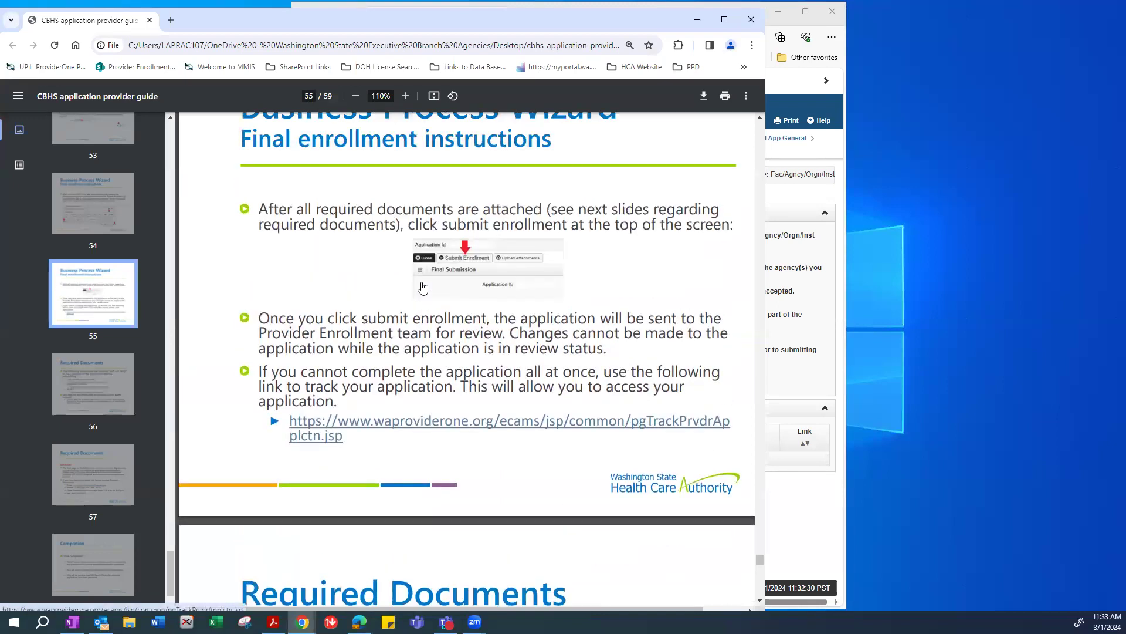
scroll(422, 287, "up", 2)
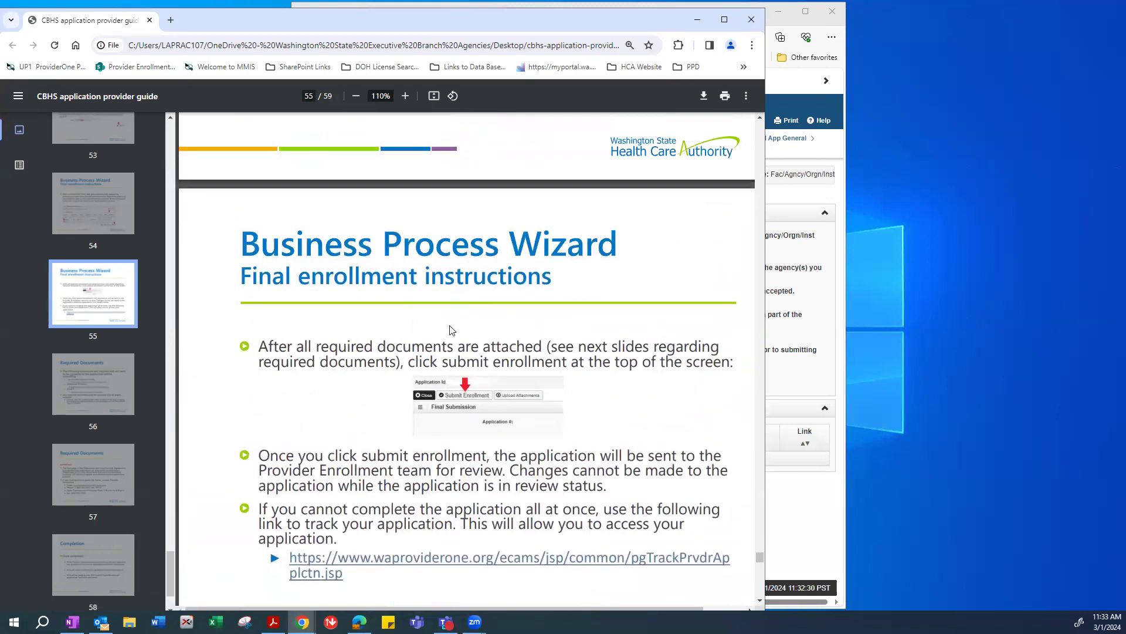
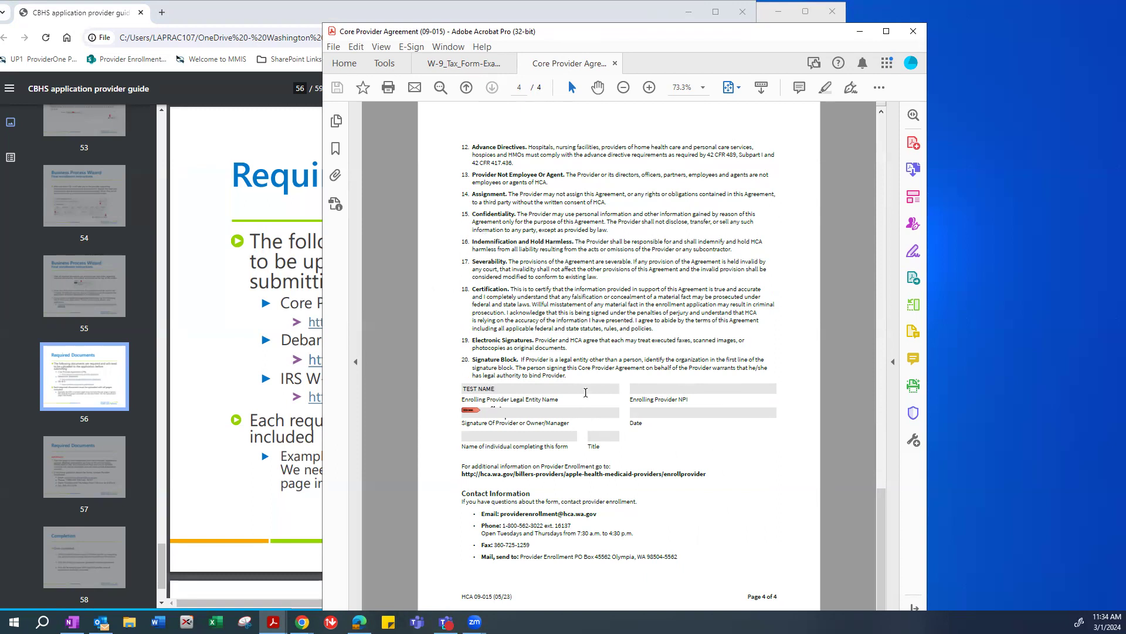
Scroll the Core Provider Agreement pages and inspect the empty Enrolling Provider NPI field.
scroll(670, 473, "up", 10)
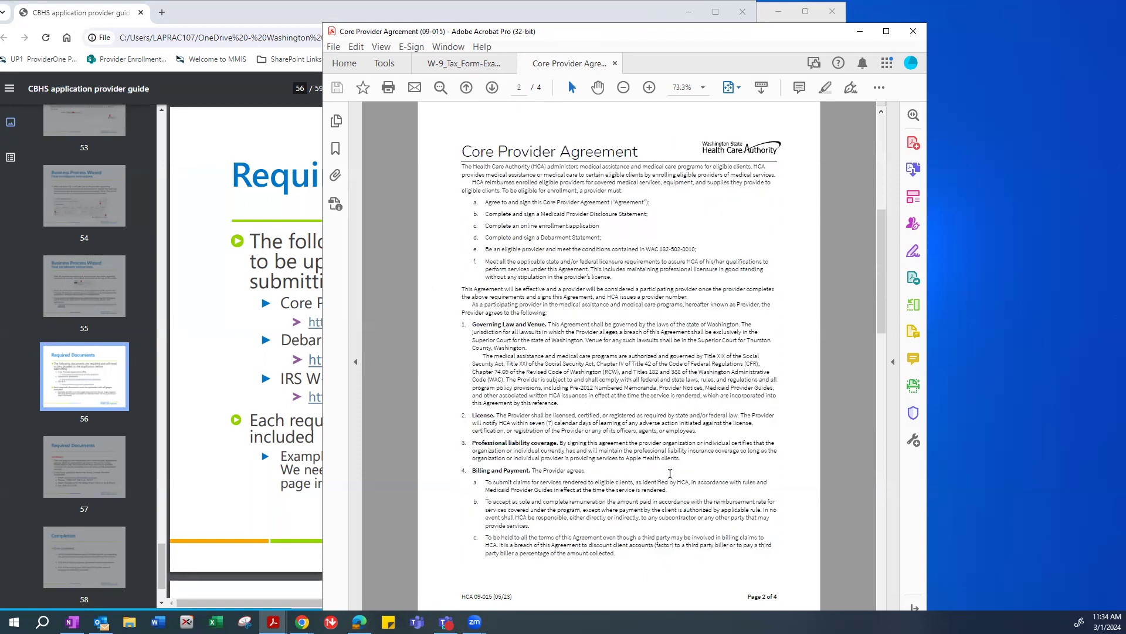
scroll(670, 473, "up", 5)
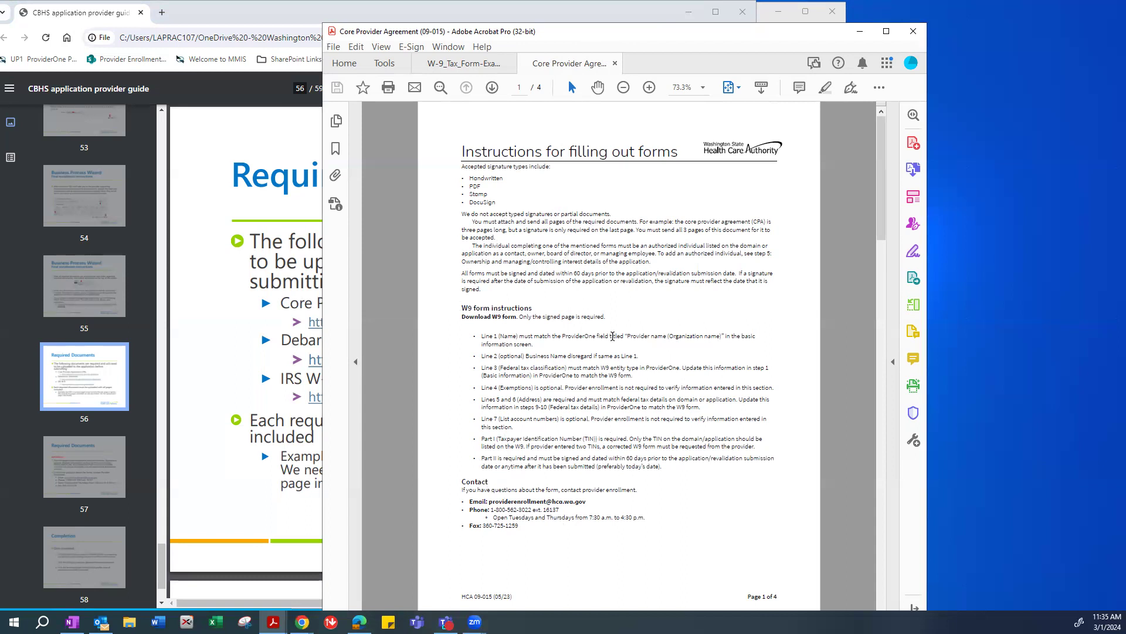
scroll(613, 336, "down", 10)
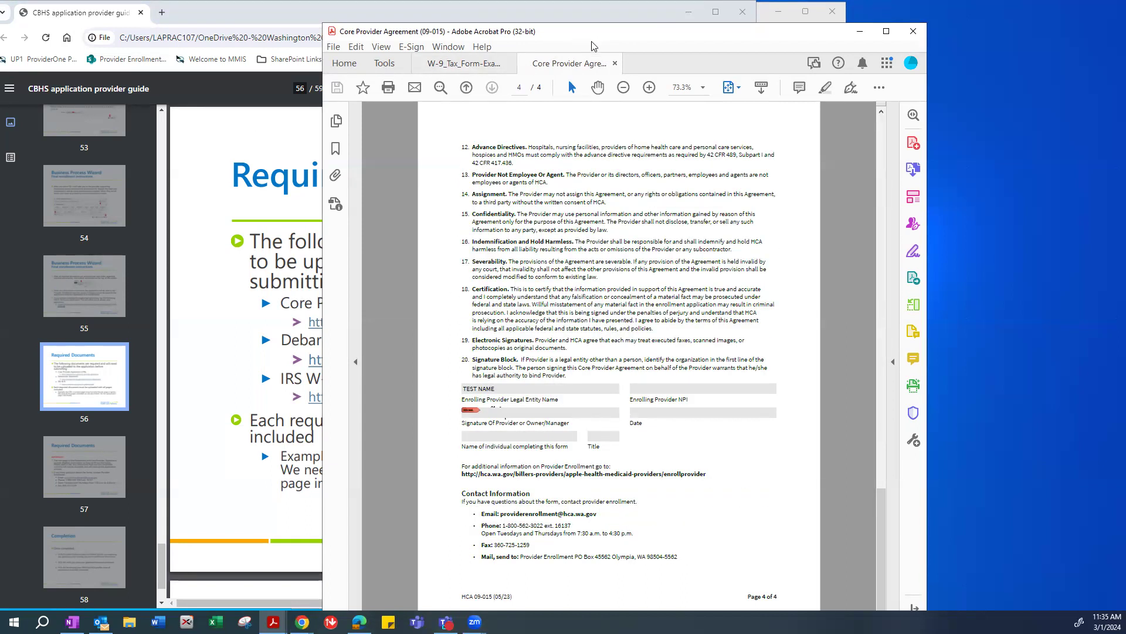
left_click_drag(592, 37, 546, 39)
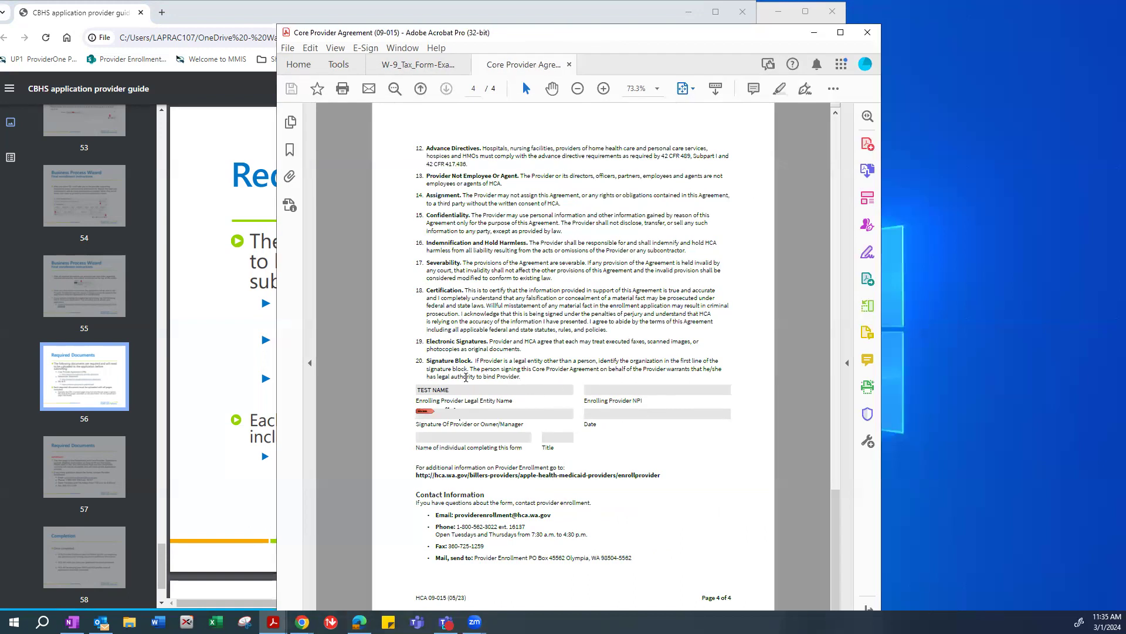
left_click(597, 390)
left_click(642, 401)
left_click(540, 375)
left_click_drag(586, 399, 646, 403)
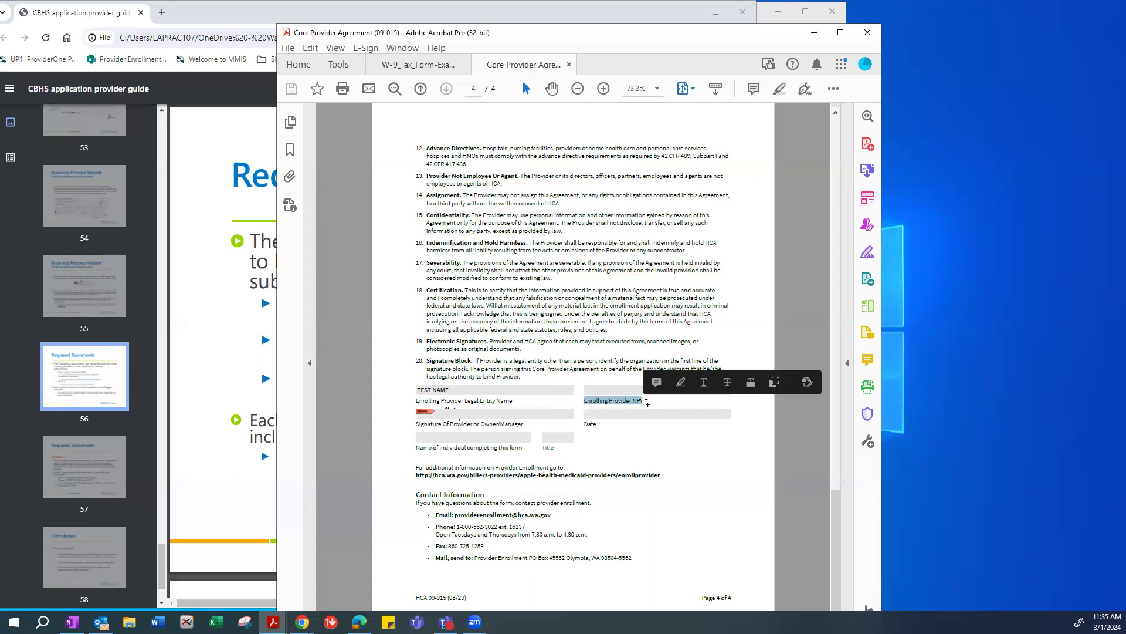
left_click(583, 373)
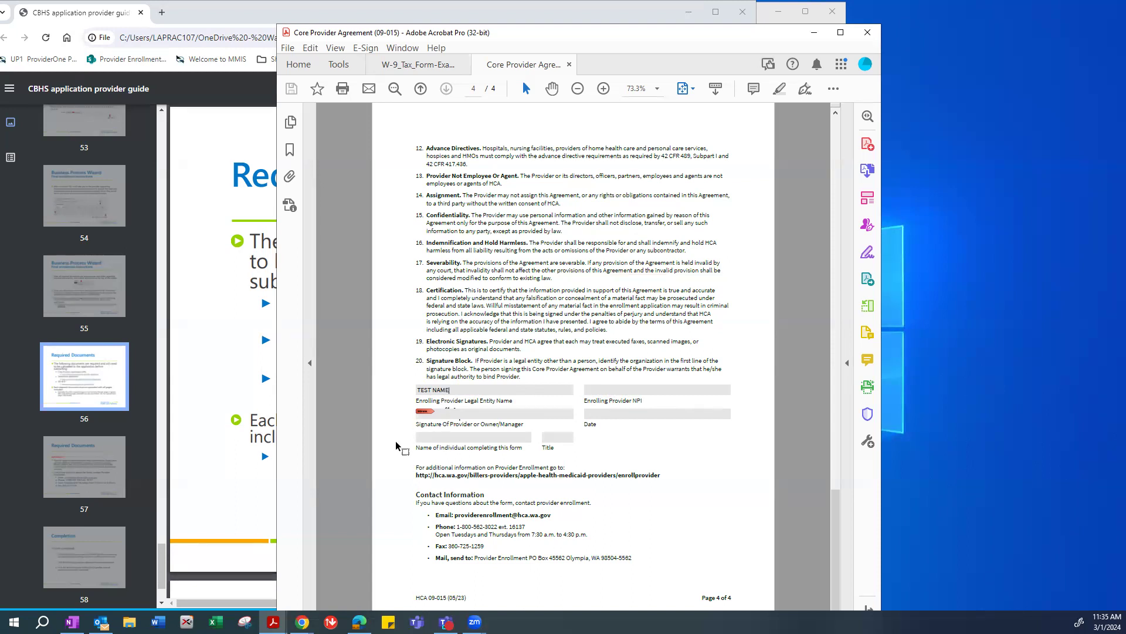
Select 'TEST NAME' in the legal entity field, then switch to the W-9 tax form document.
left_click_drag(454, 390, 407, 398)
left_click(273, 622)
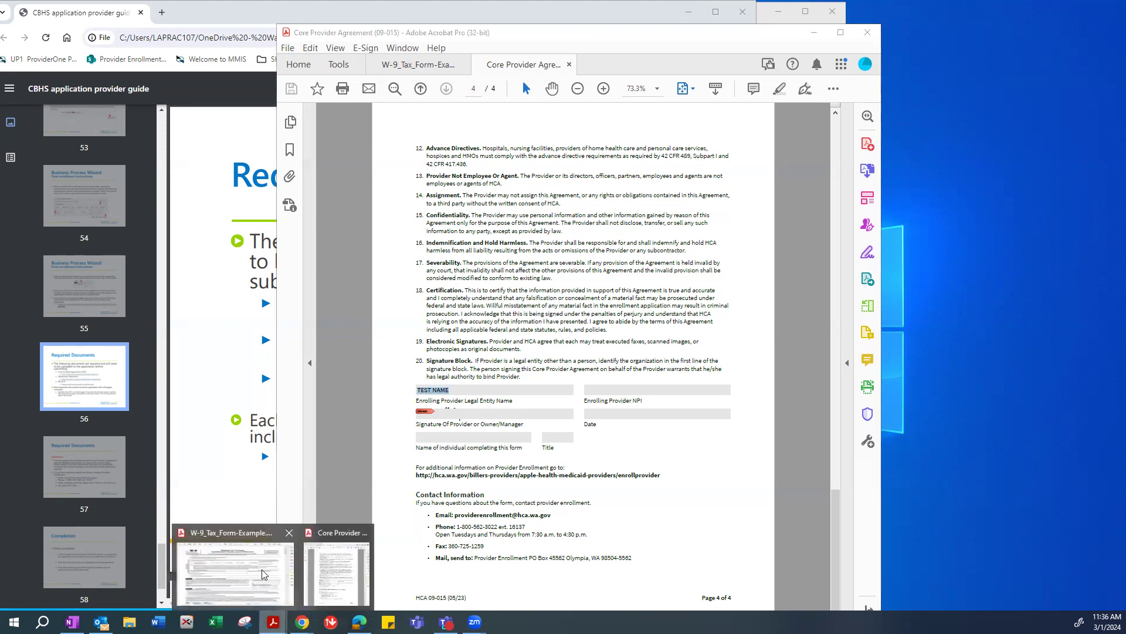
left_click(262, 574)
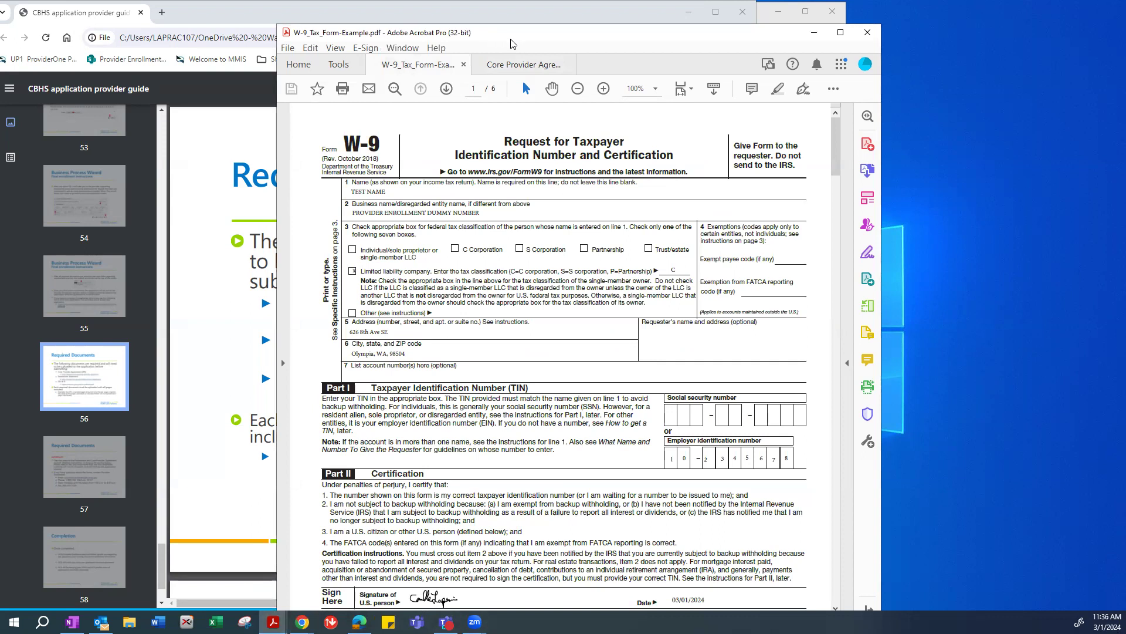
Move the W-9 window aside and bring back the Core Provider Agreement.
left_click_drag(510, 42, 690, 106)
left_click_drag(575, 246, 575, 249)
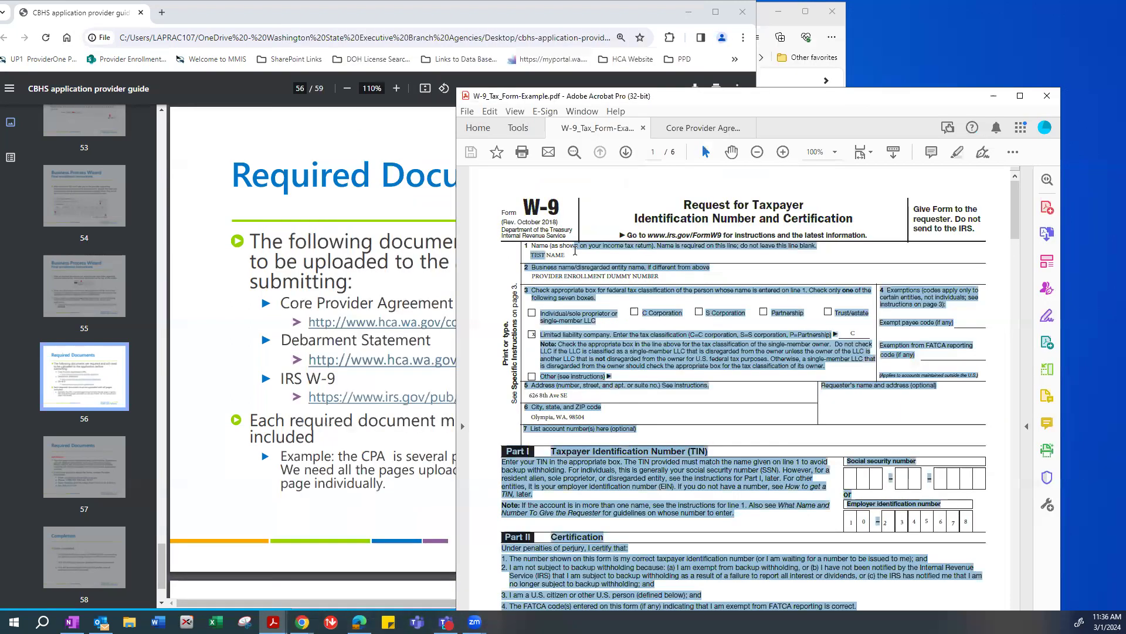
left_click(564, 254)
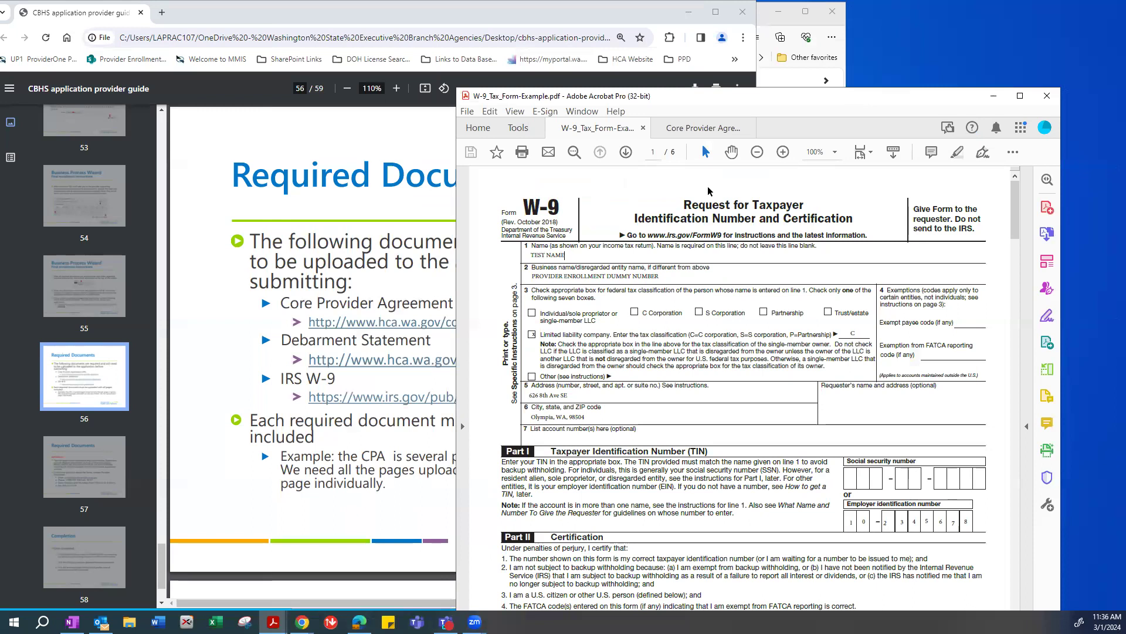
left_click_drag(995, 97, 843, 97)
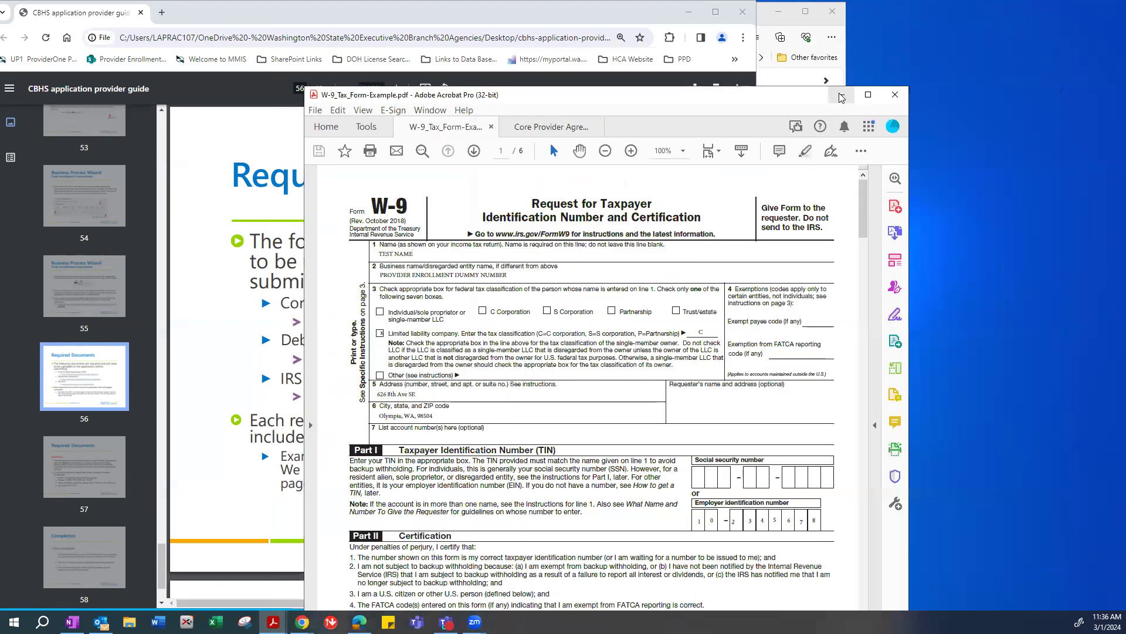
left_click(842, 95)
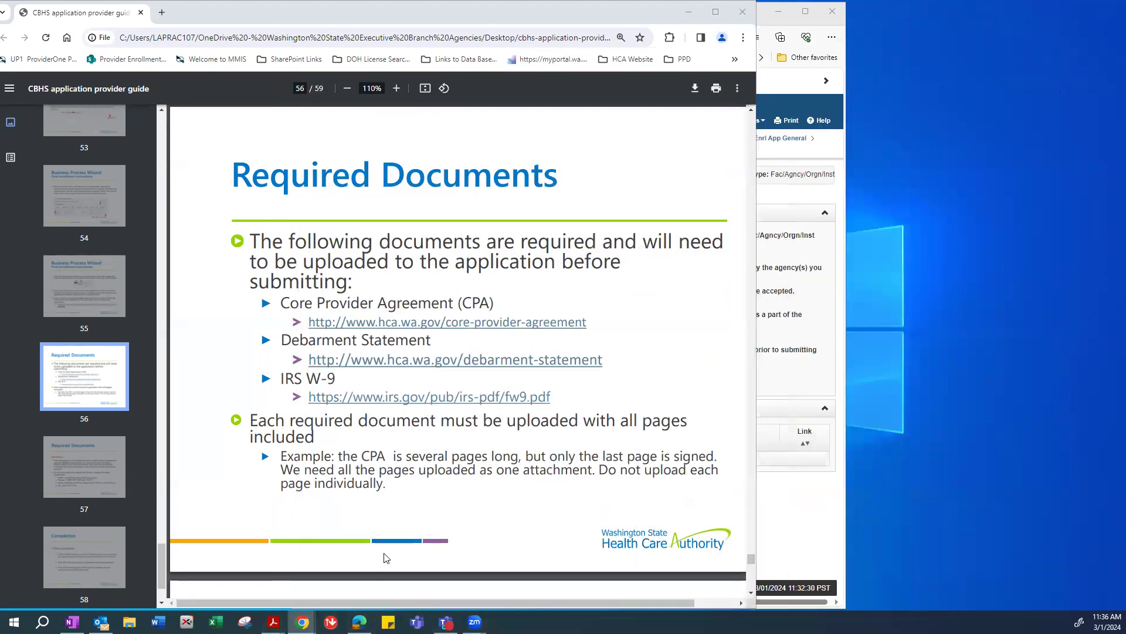
mouse_move(283, 610)
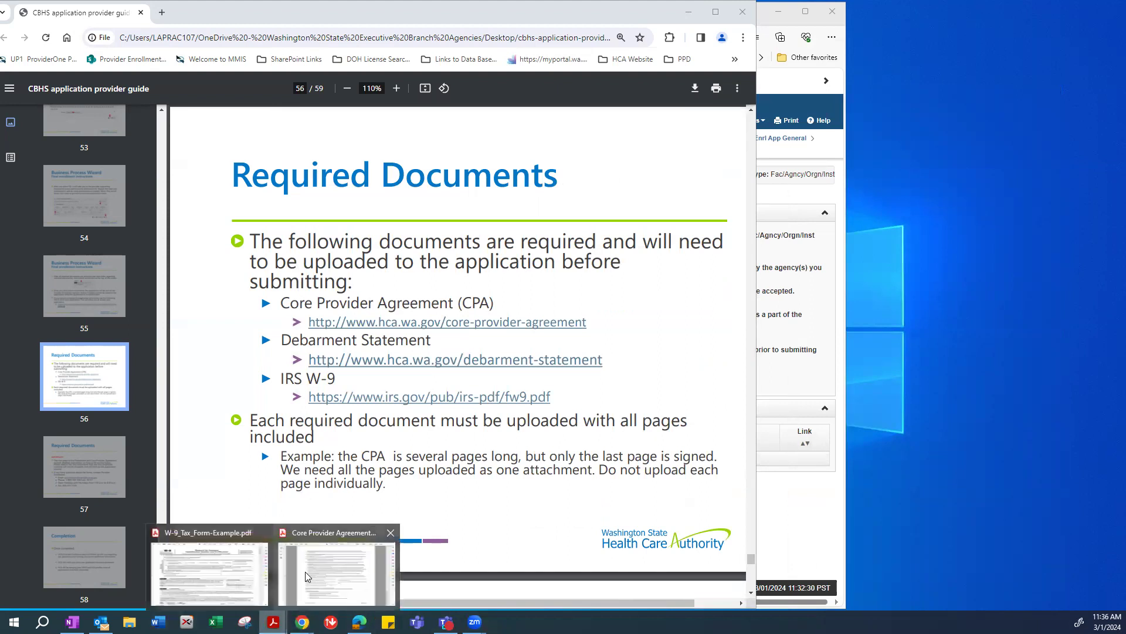
left_click(305, 571)
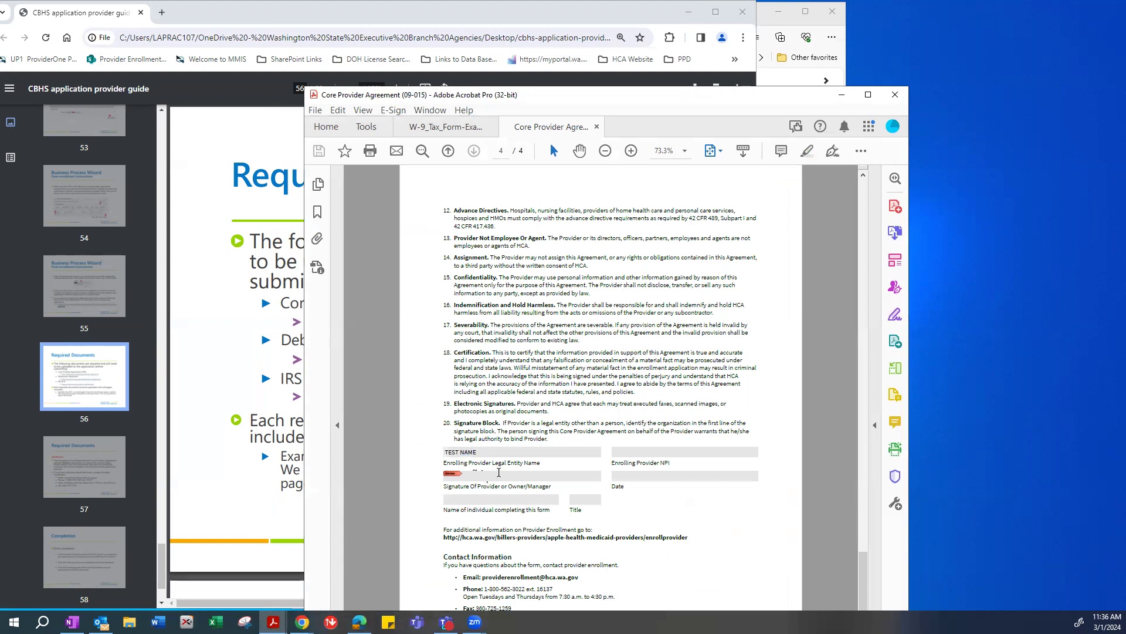
Check the agreement's empty signature Date field, then select the W-9 signature date 03/01/2024.
left_click(628, 477)
scroll(560, 413, "up", 20)
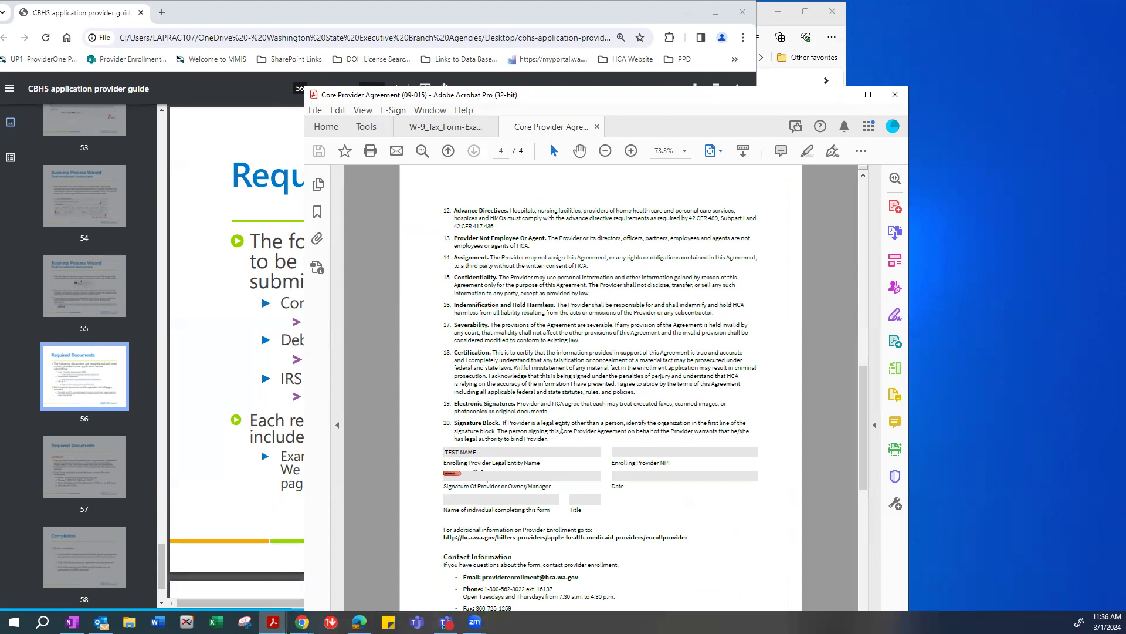
left_click(450, 132)
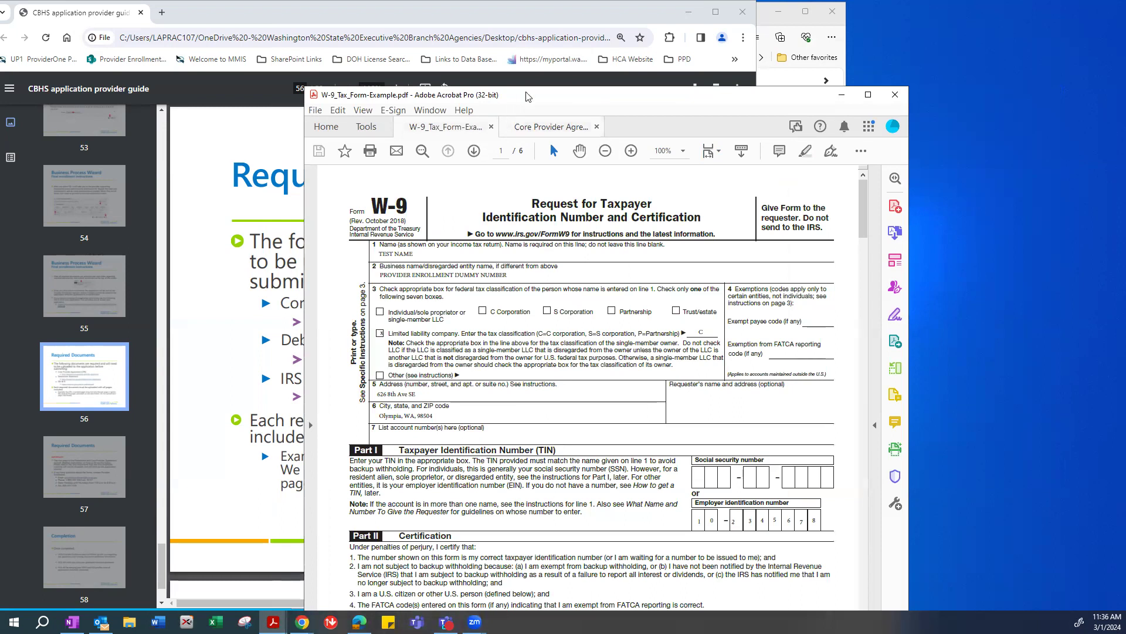
left_click_drag(528, 95, 528, 73)
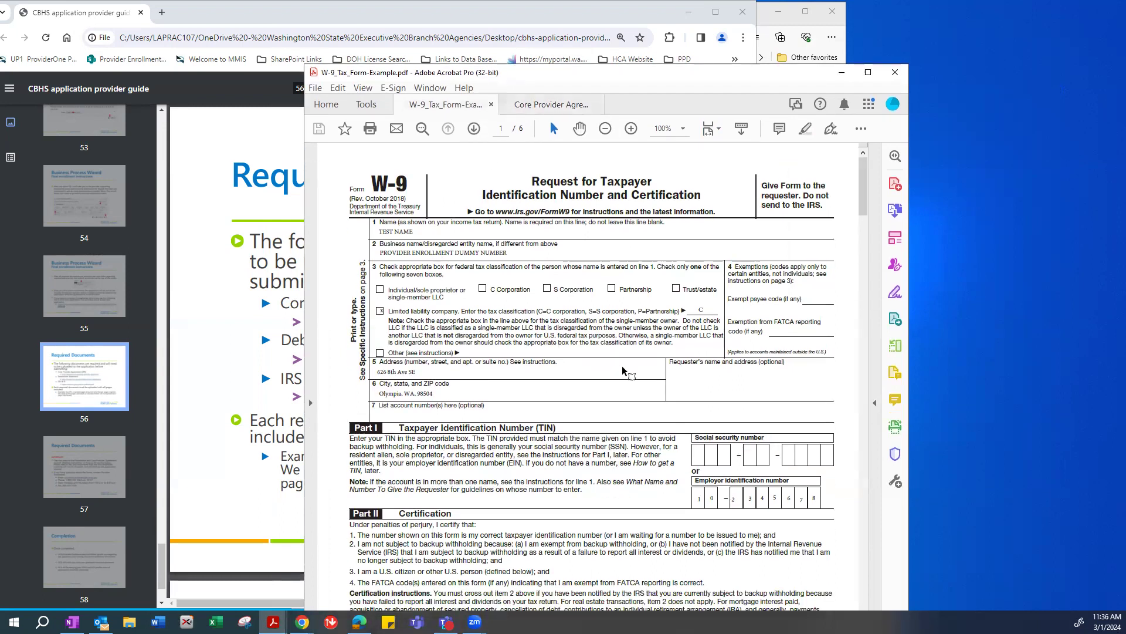
scroll(631, 372, "down", 2)
scroll(630, 372, "down", 4)
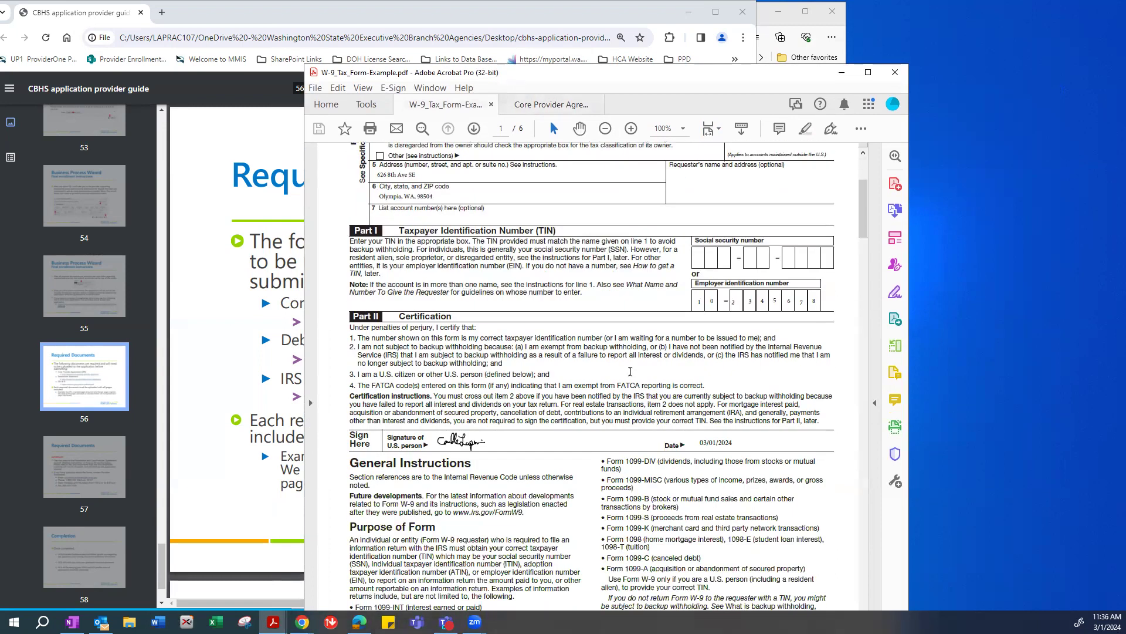
mouse_move(739, 441)
left_mouse_down()
mouse_move(527, 456)
mouse_move(458, 445)
mouse_move(568, 441)
mouse_move(655, 295)
left_mouse_up()
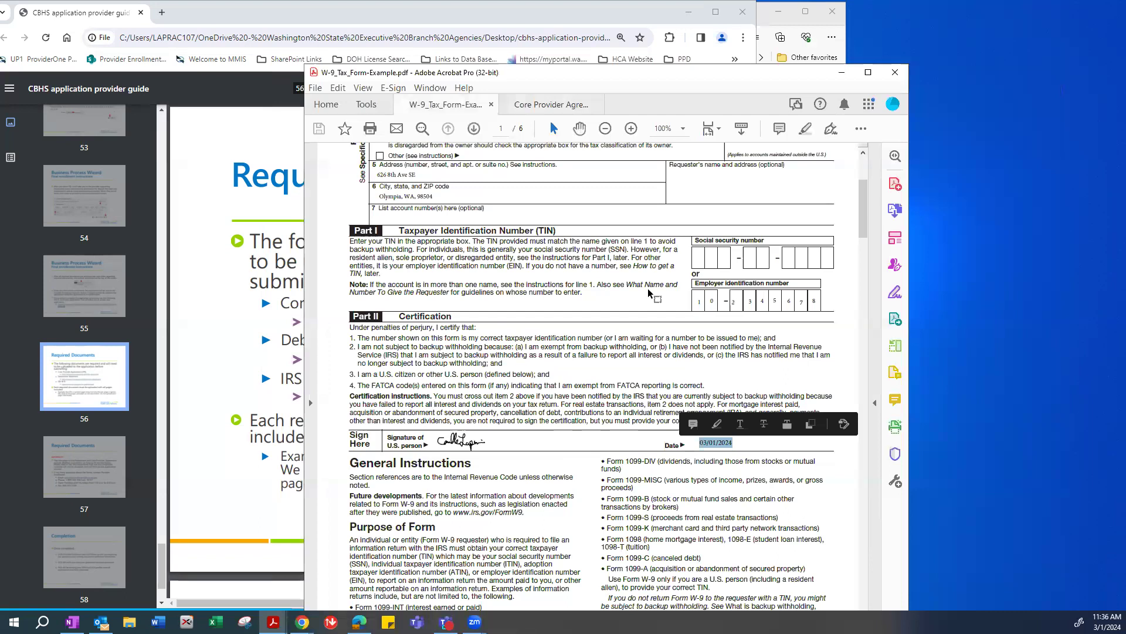
scroll(657, 223, "up", 2)
scroll(657, 223, "up", 2)
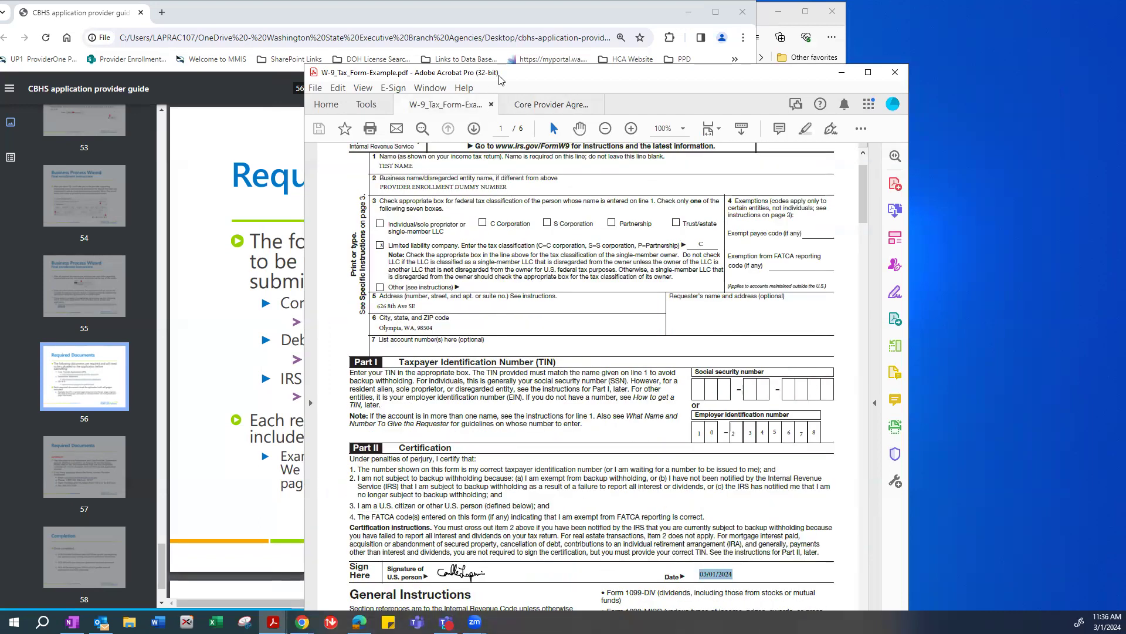
left_click_drag(552, 79, 601, 79)
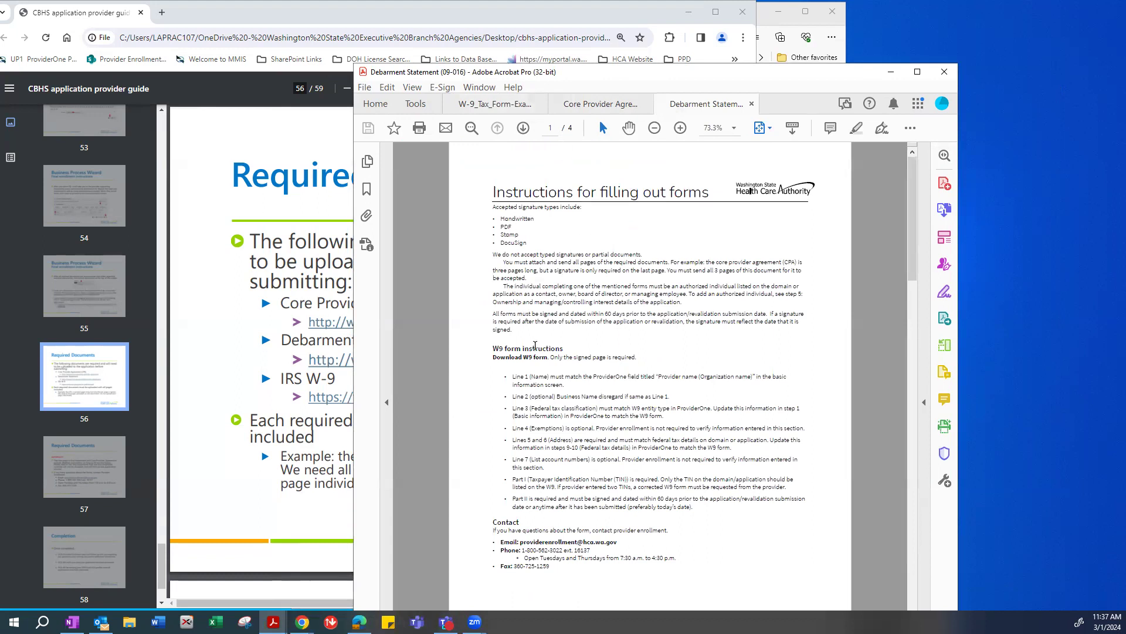
Check the Debarment Statement's legal entity name field, then minimize Acrobat to show the guide.
scroll(536, 347, "down", 10)
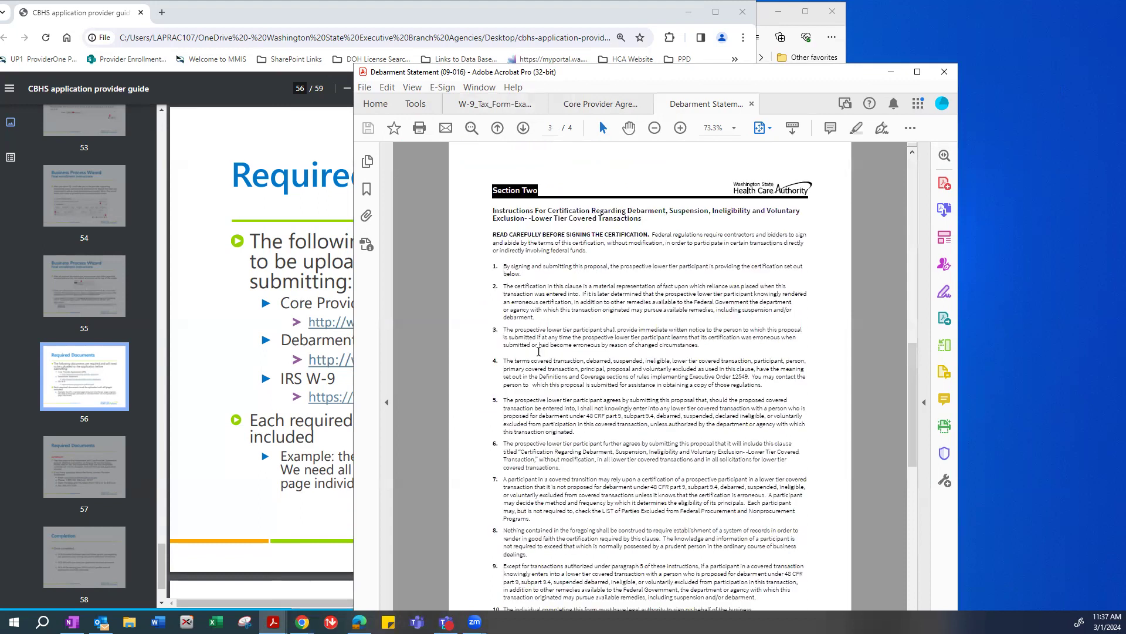
scroll(538, 351, "down", 5)
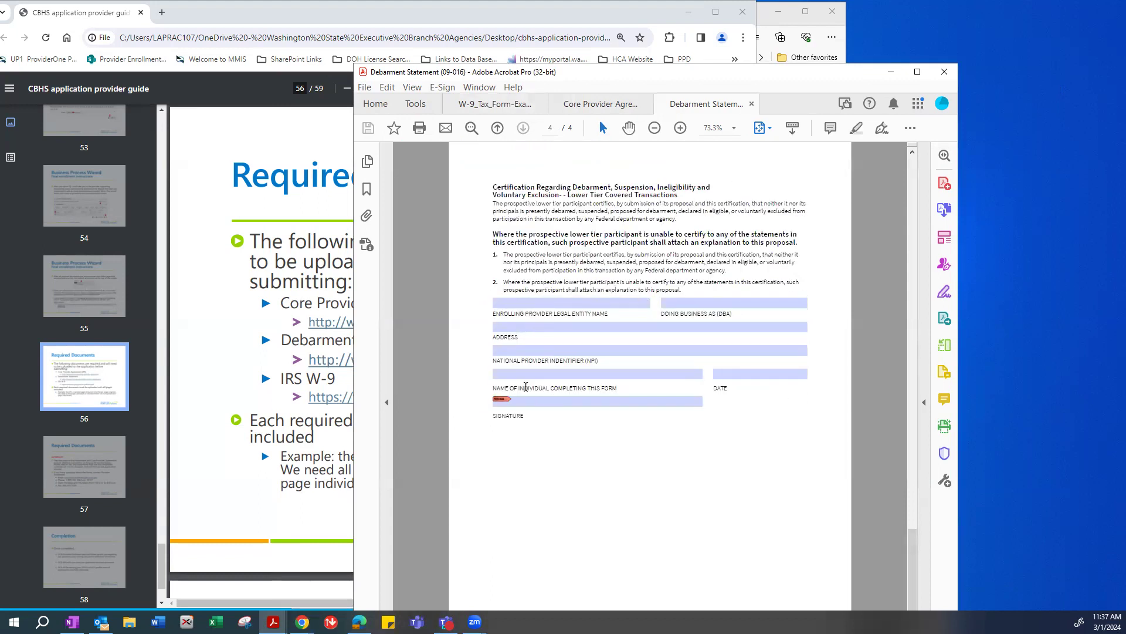
left_click(513, 299)
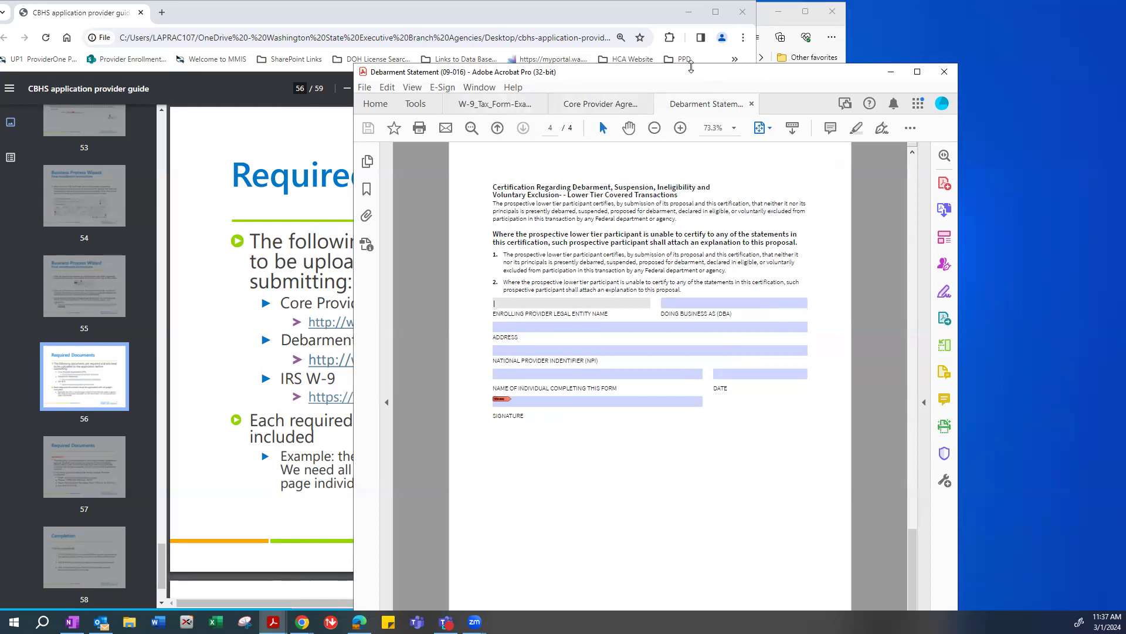
left_click_drag(691, 67, 691, 73)
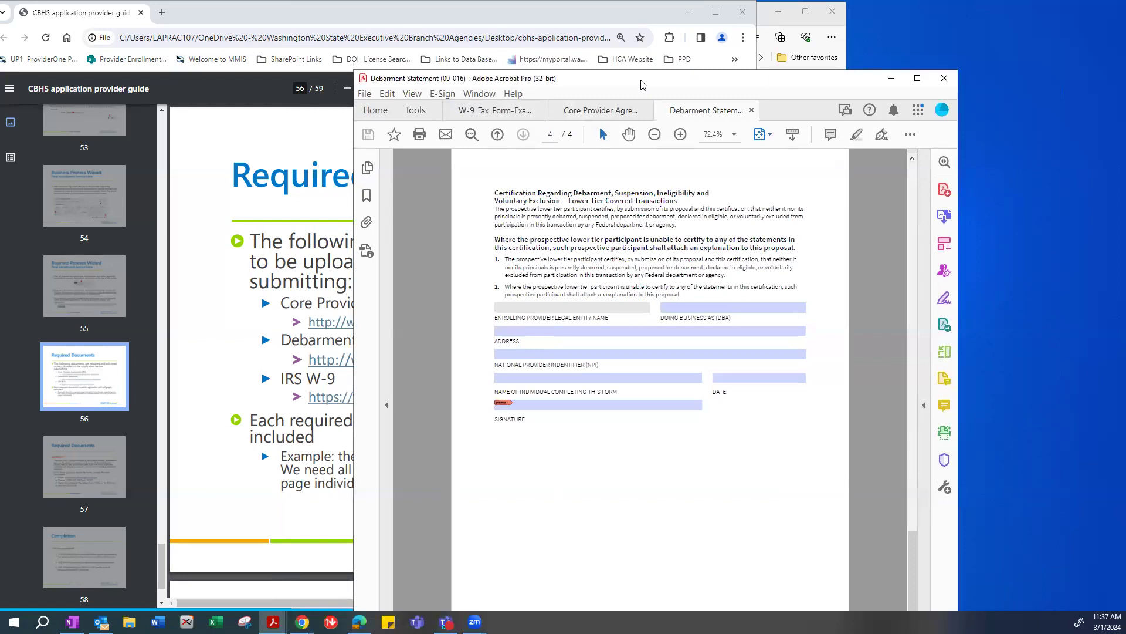
left_click(890, 78)
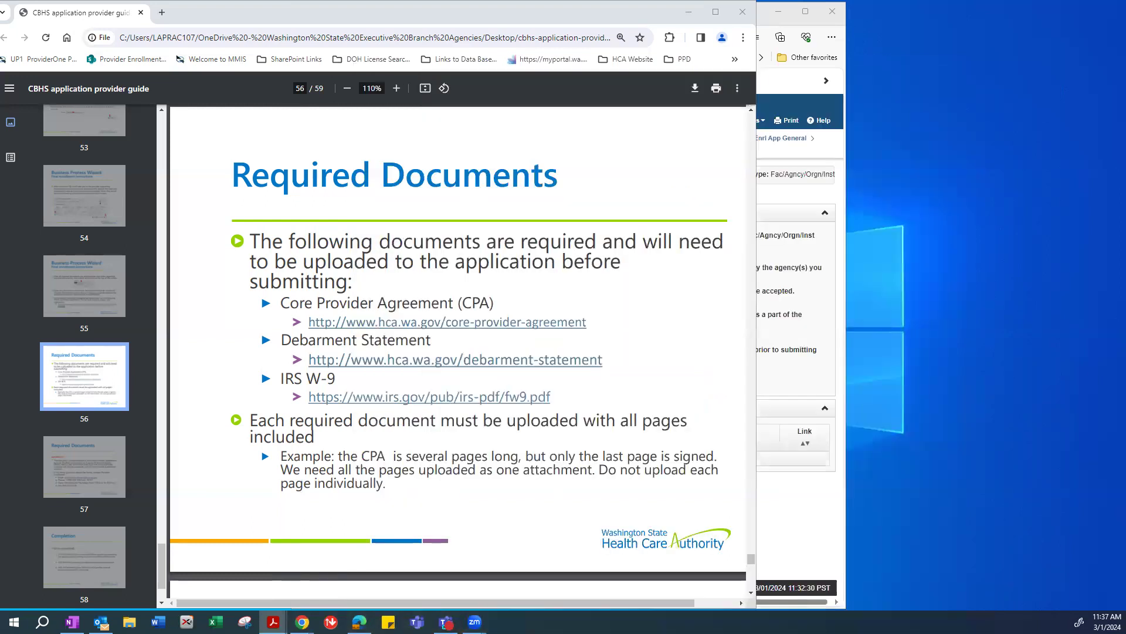
Open the application's supporting documents on the Final Submission page and start a new attachment.
left_click(809, 385)
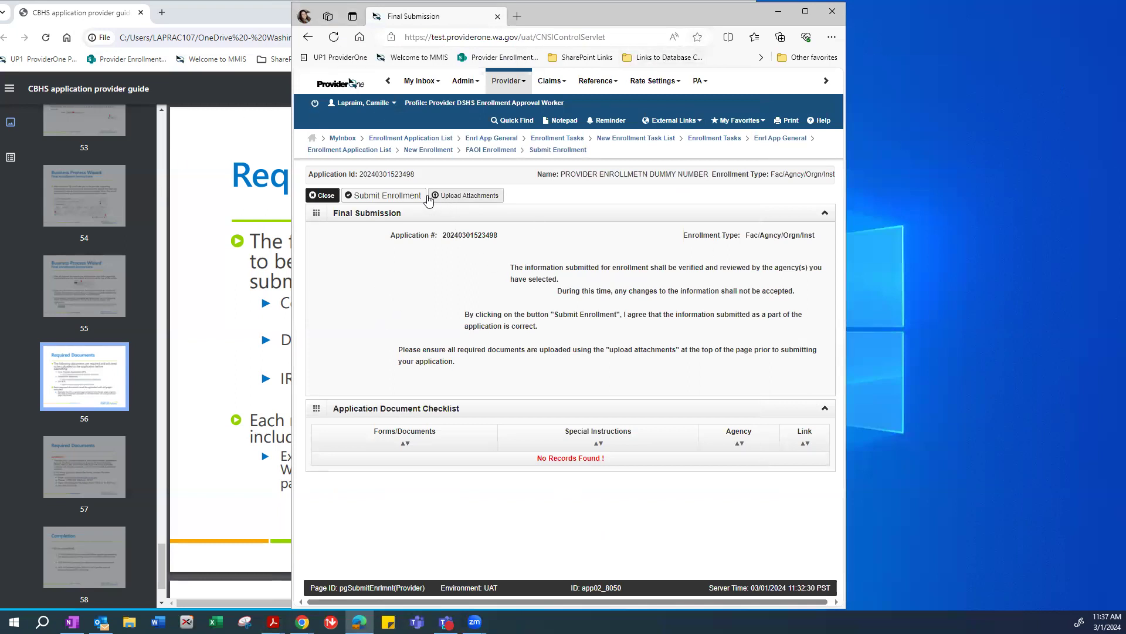
left_click(471, 198)
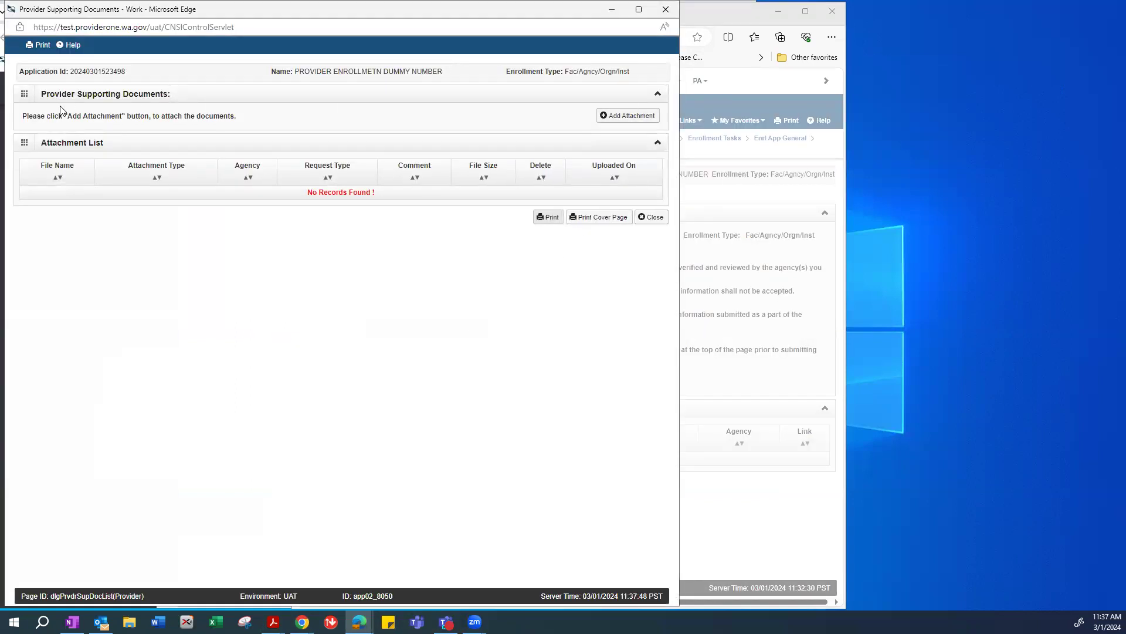
left_click(624, 116)
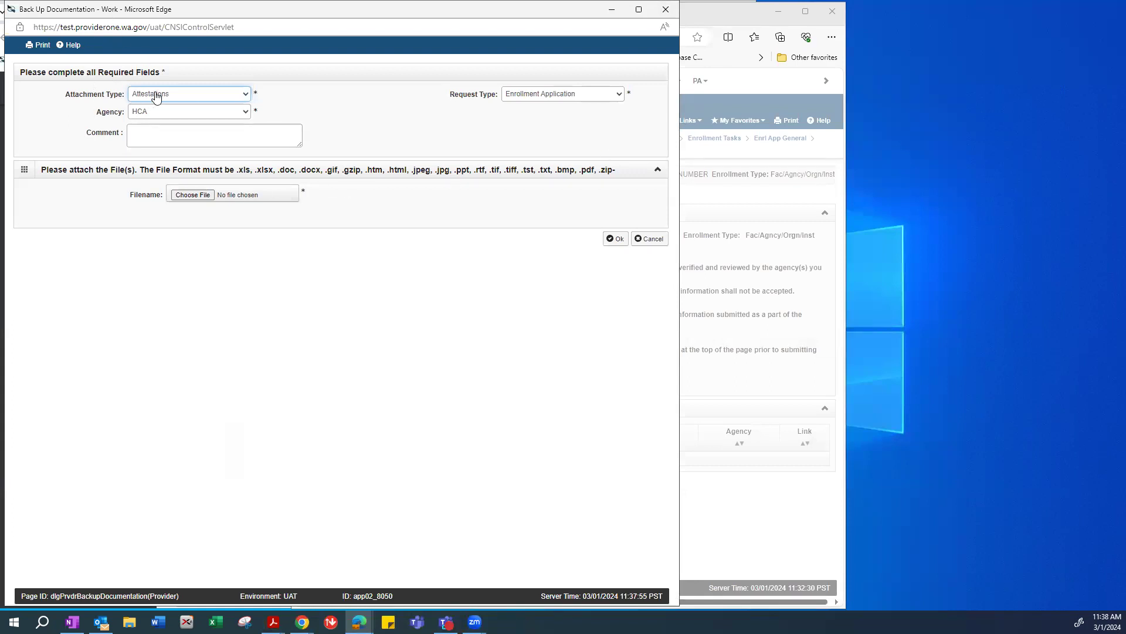
Upload 'CPA- example' as a Core Provider Agreement attachment for agency HCA.
left_click(176, 99)
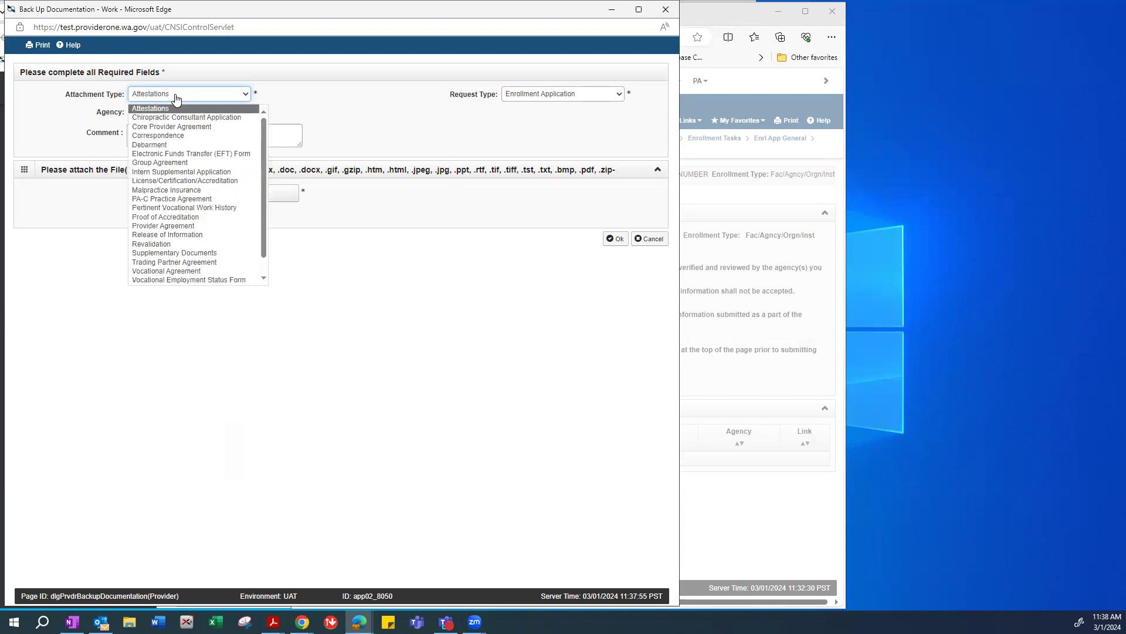
left_click(165, 127)
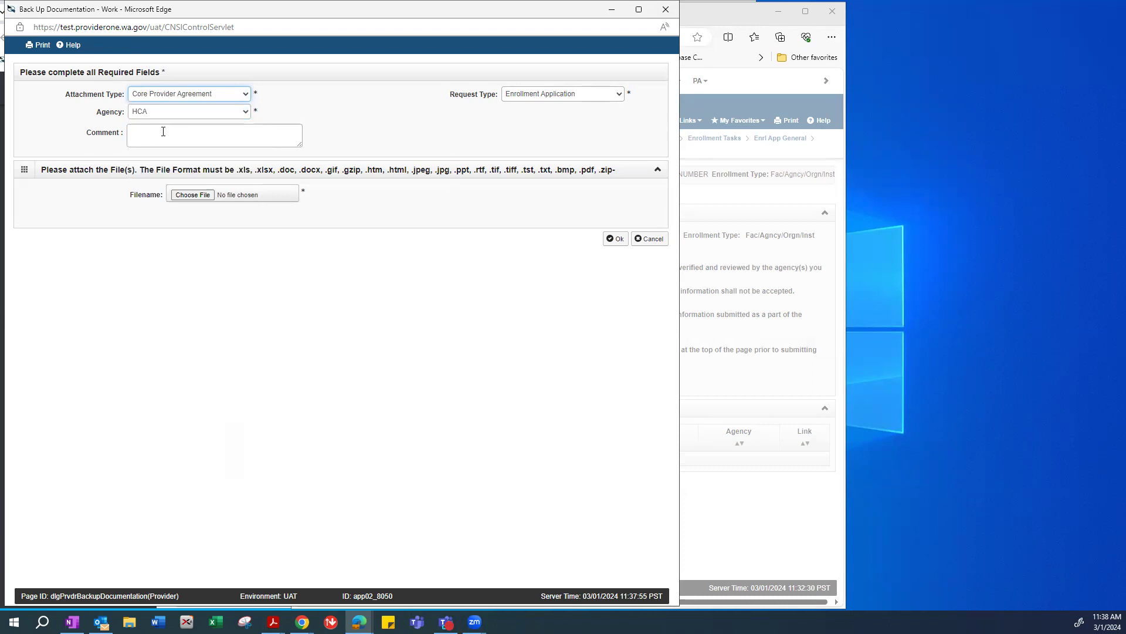
left_click(154, 117)
left_click(153, 117)
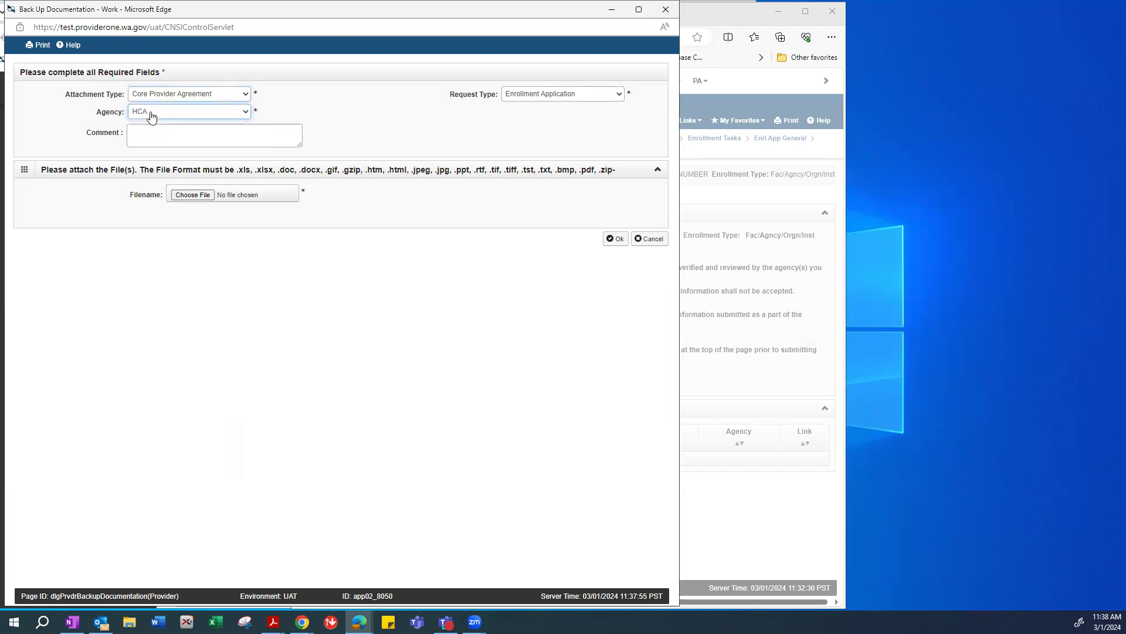
left_click(138, 131)
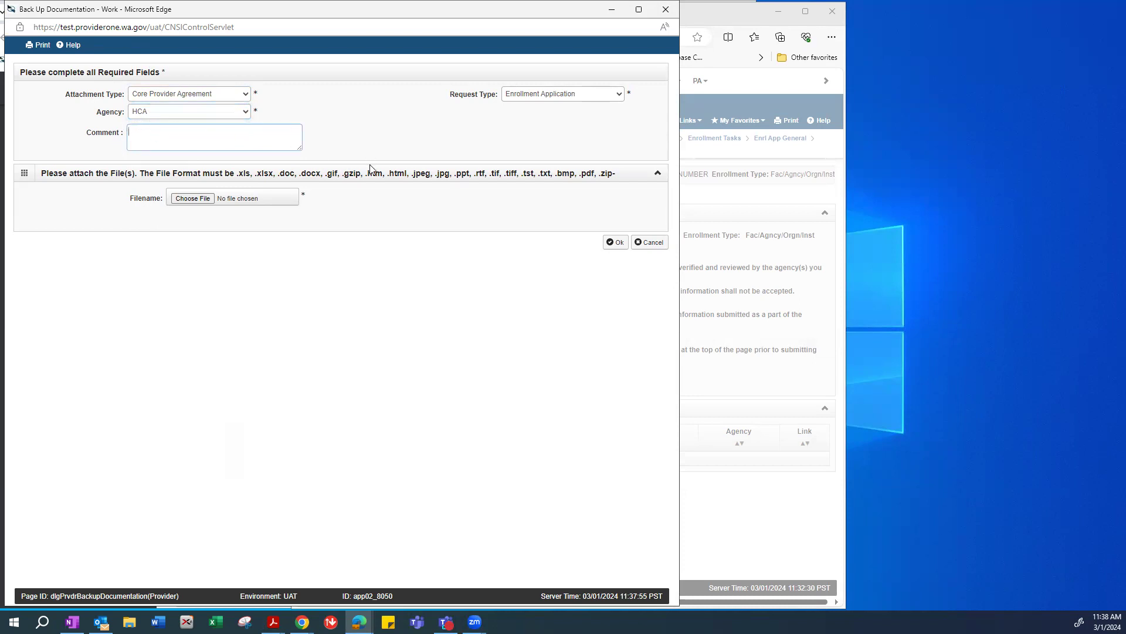
left_click_drag(135, 199, 158, 200)
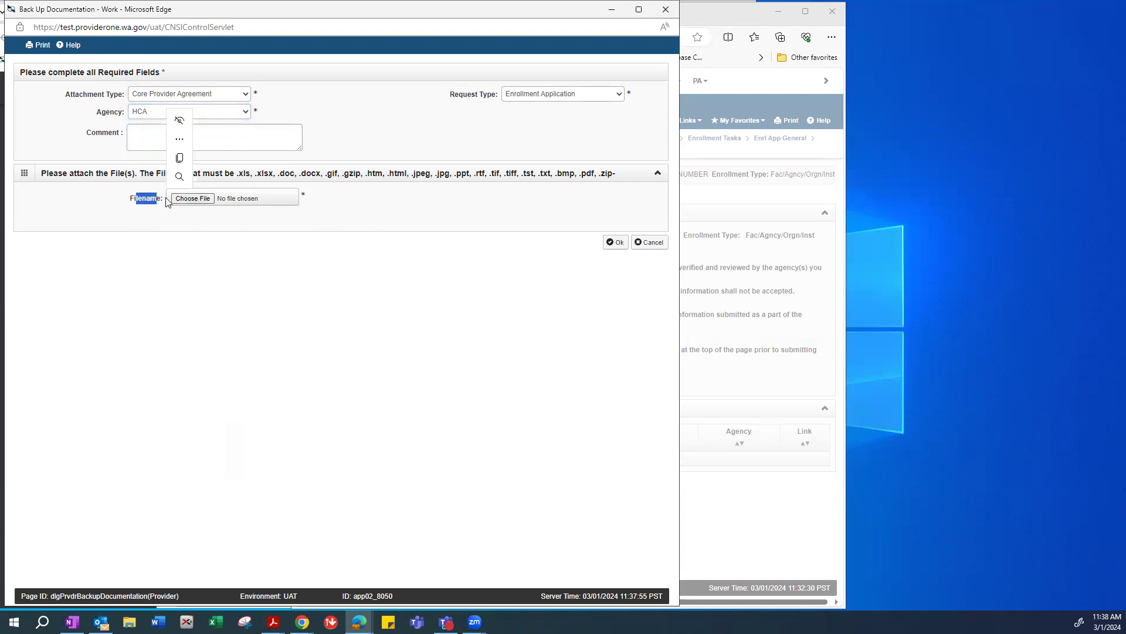
left_click(198, 199)
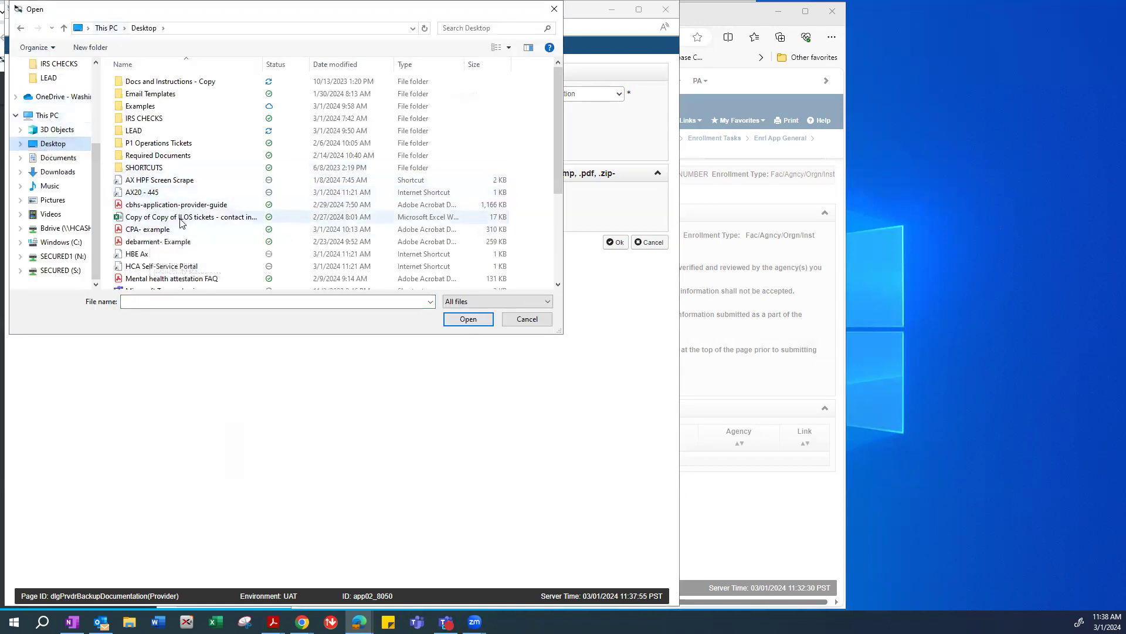
left_click(144, 230)
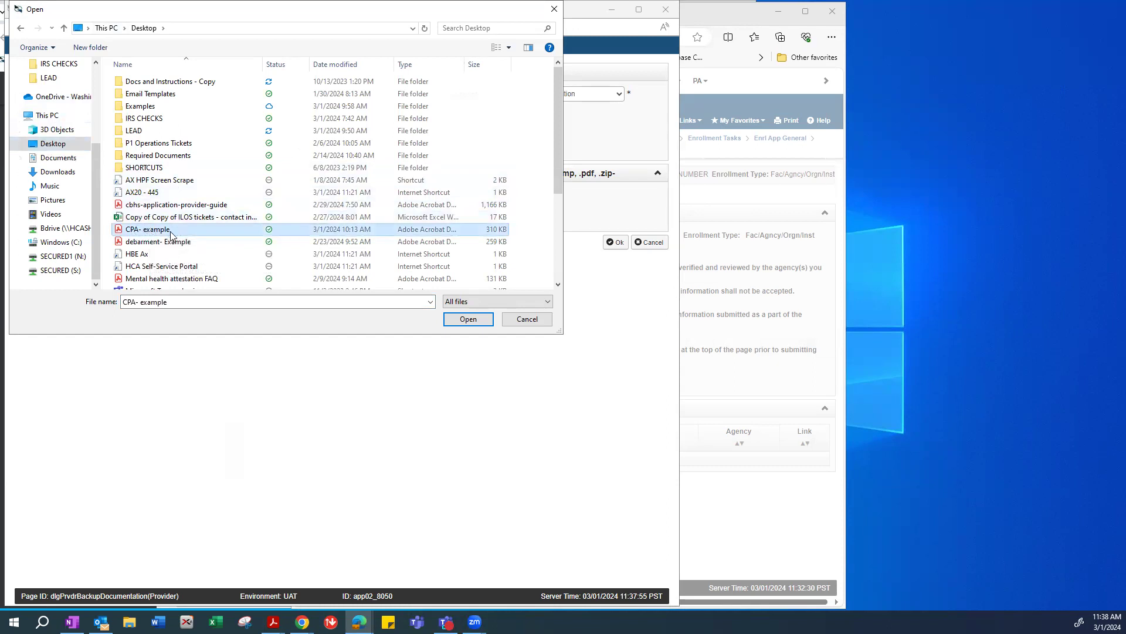
left_click(468, 320)
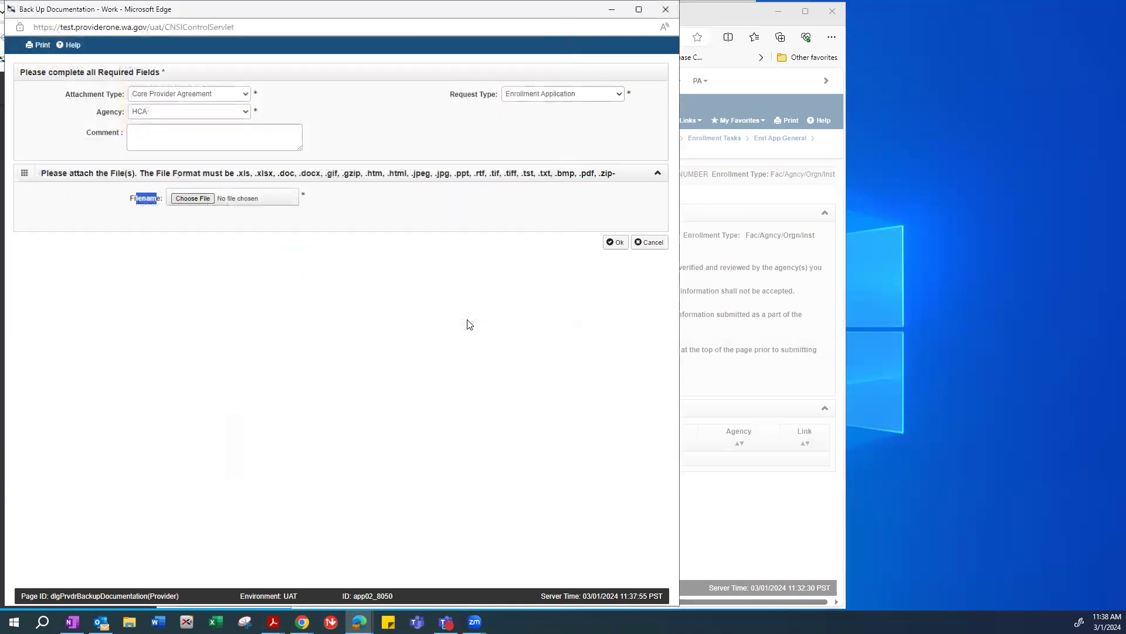
left_click(616, 242)
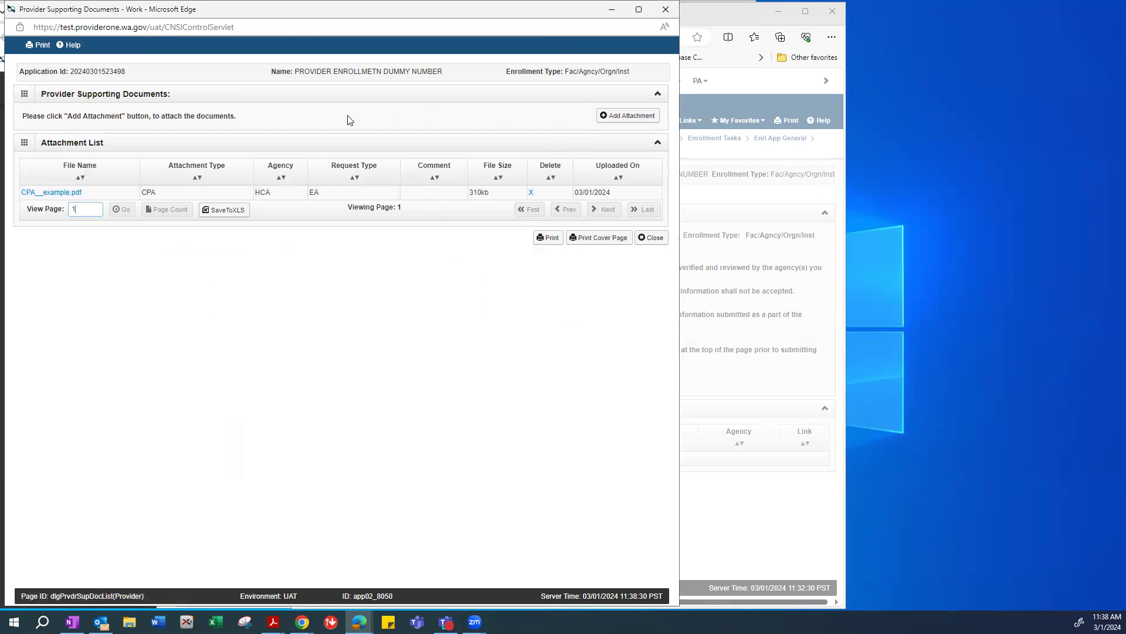
left_click(626, 119)
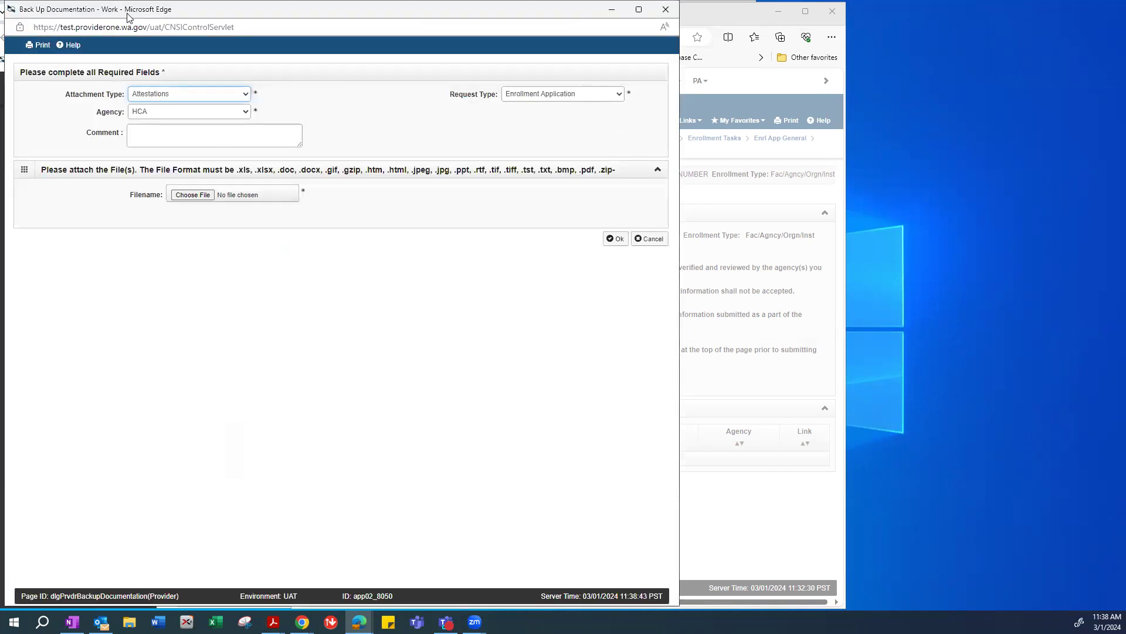
Upload 'debarment- Example' with attachment type Debarment for HCA.
left_click(175, 113)
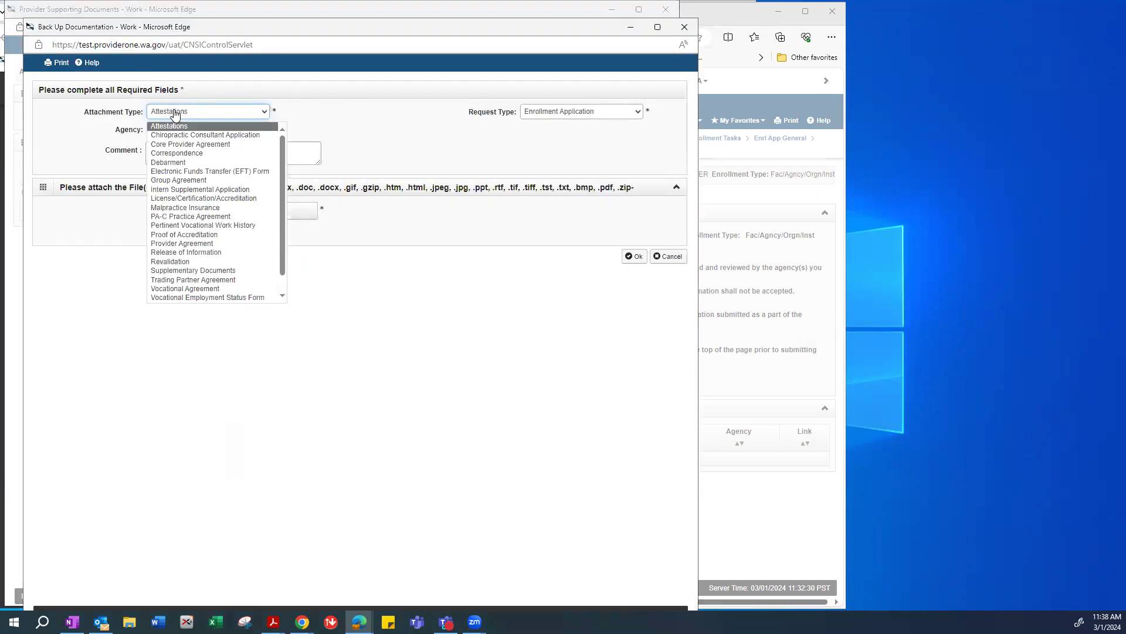
left_click(170, 162)
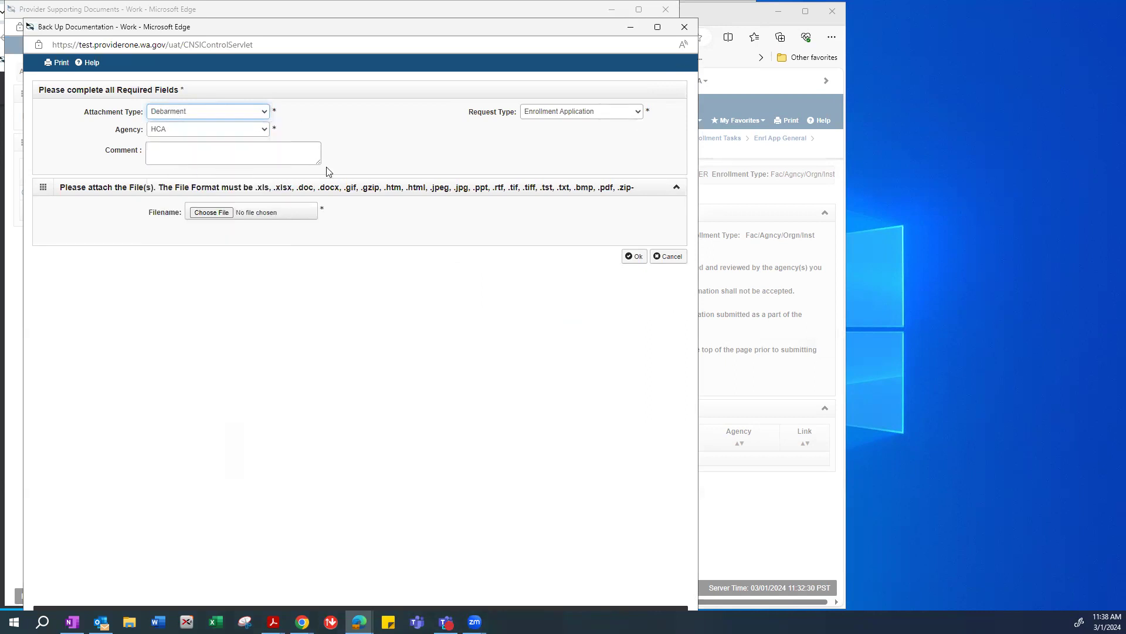
left_click(210, 213)
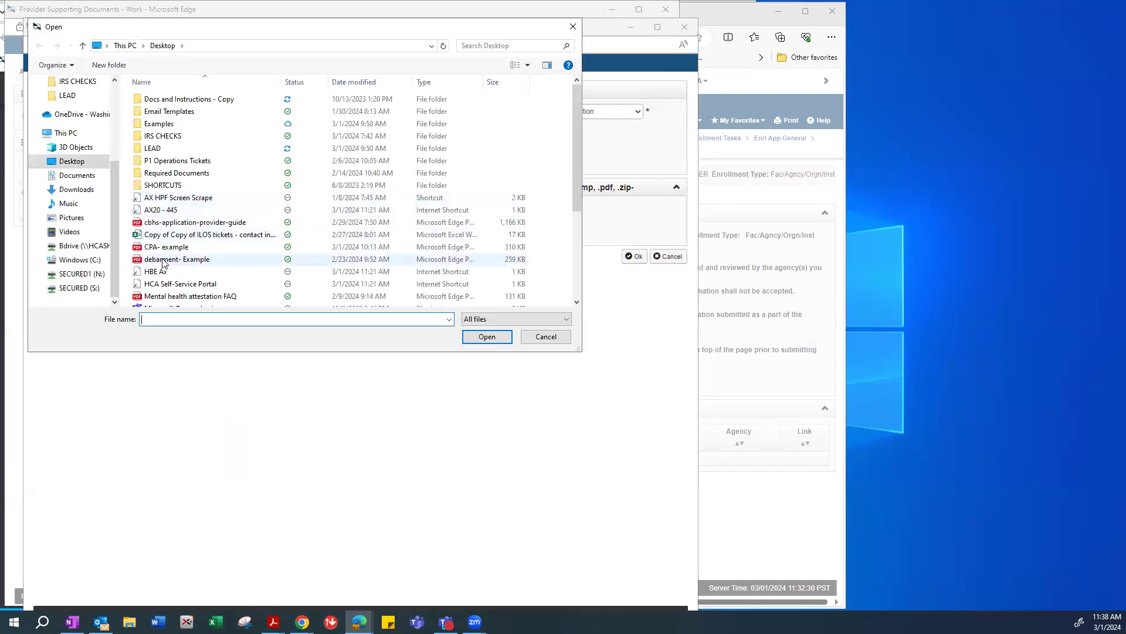
left_click(163, 259)
left_click(487, 337)
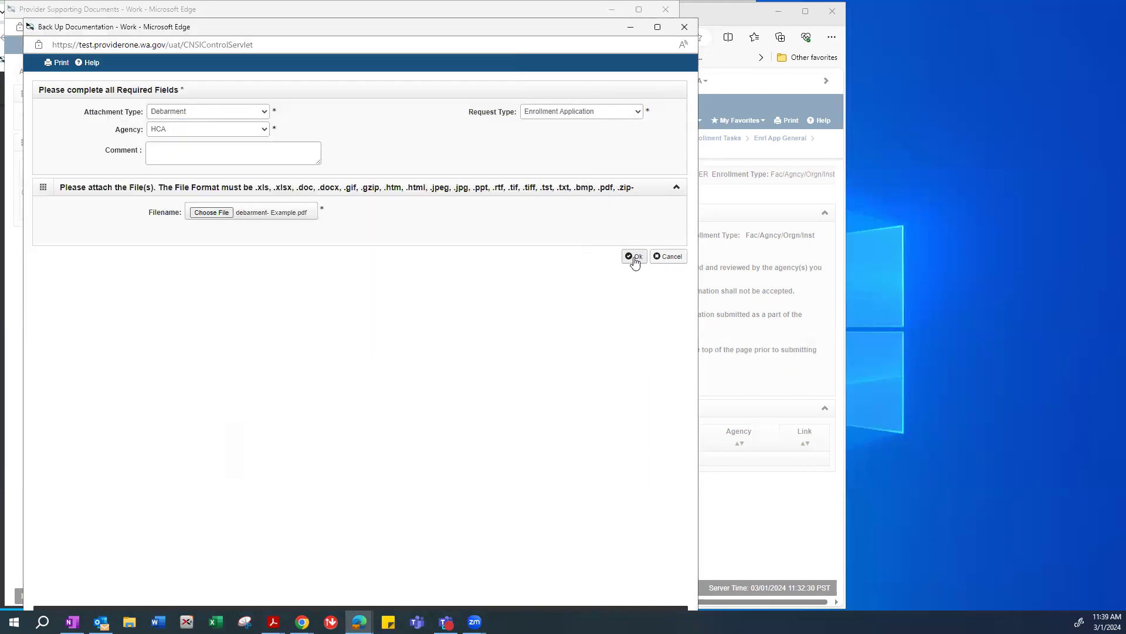
left_click(634, 257)
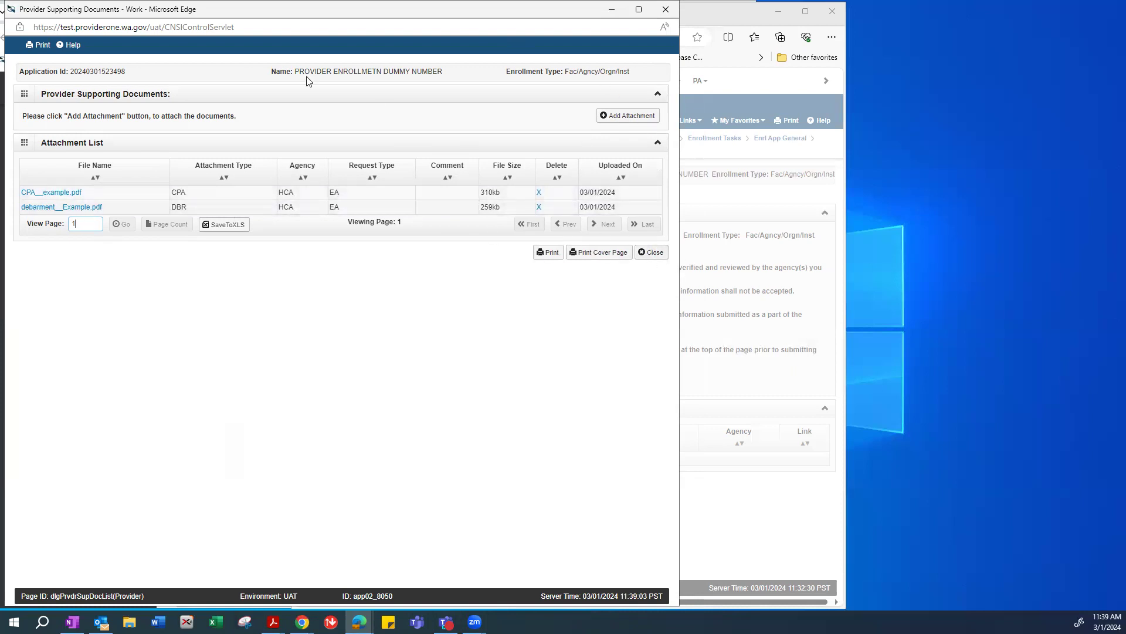
Close the Provider Supporting Documents popup and acknowledge the Submit Enrollment reminder.
left_click_drag(568, 9, 593, 74)
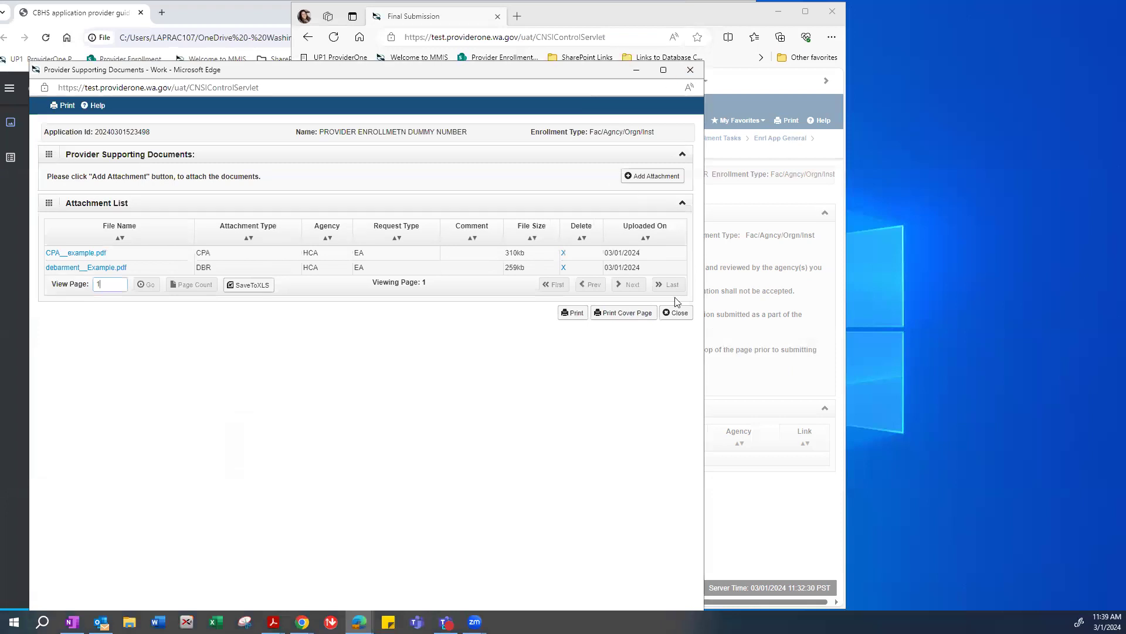
left_click(676, 312)
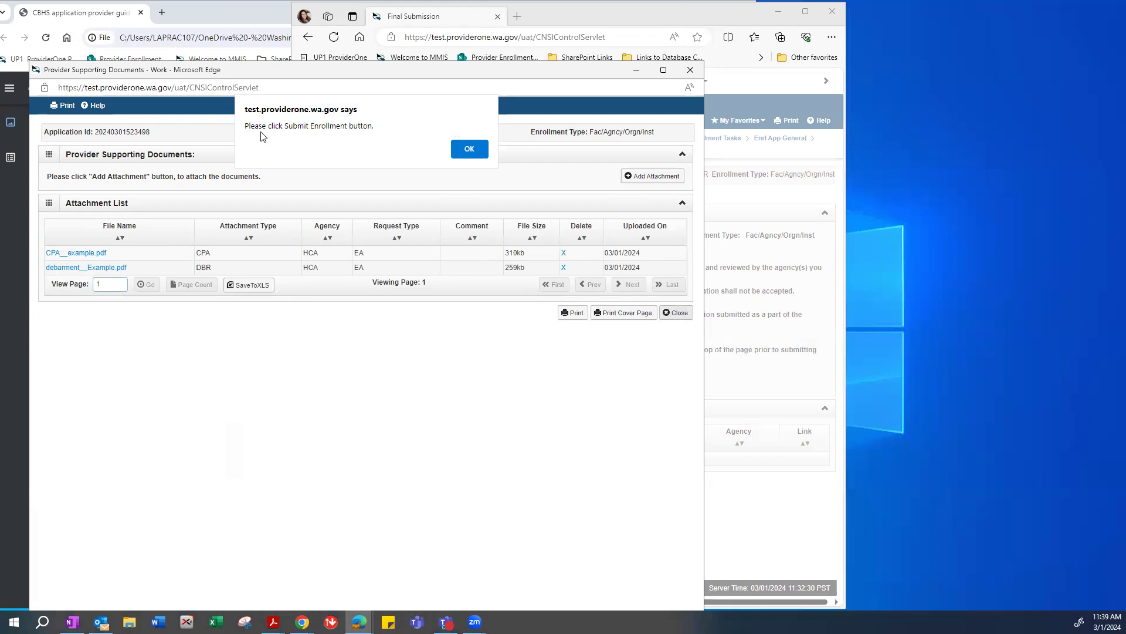
left_click(467, 151)
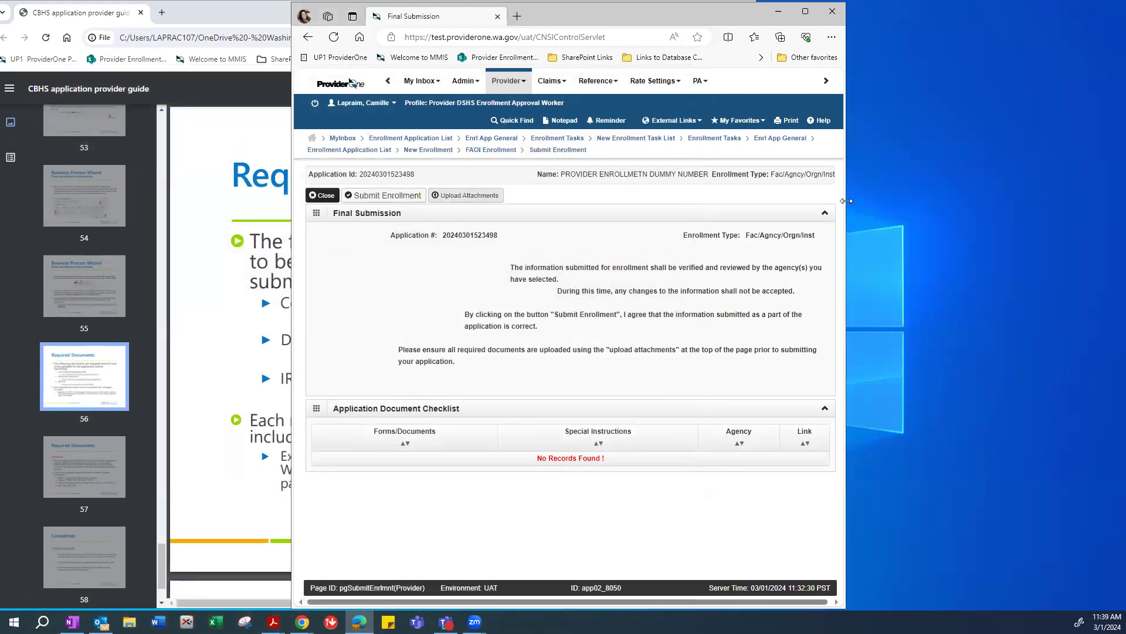
Reopen the supporting documents list and start a third attachment.
left_click_drag(846, 201, 889, 200)
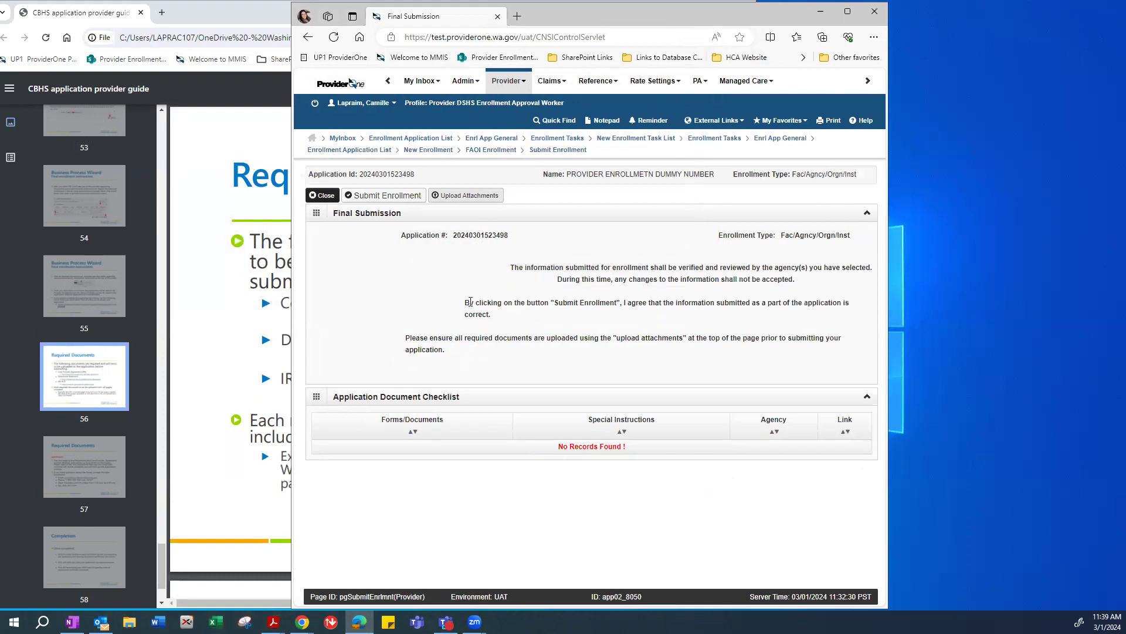
left_click(463, 197)
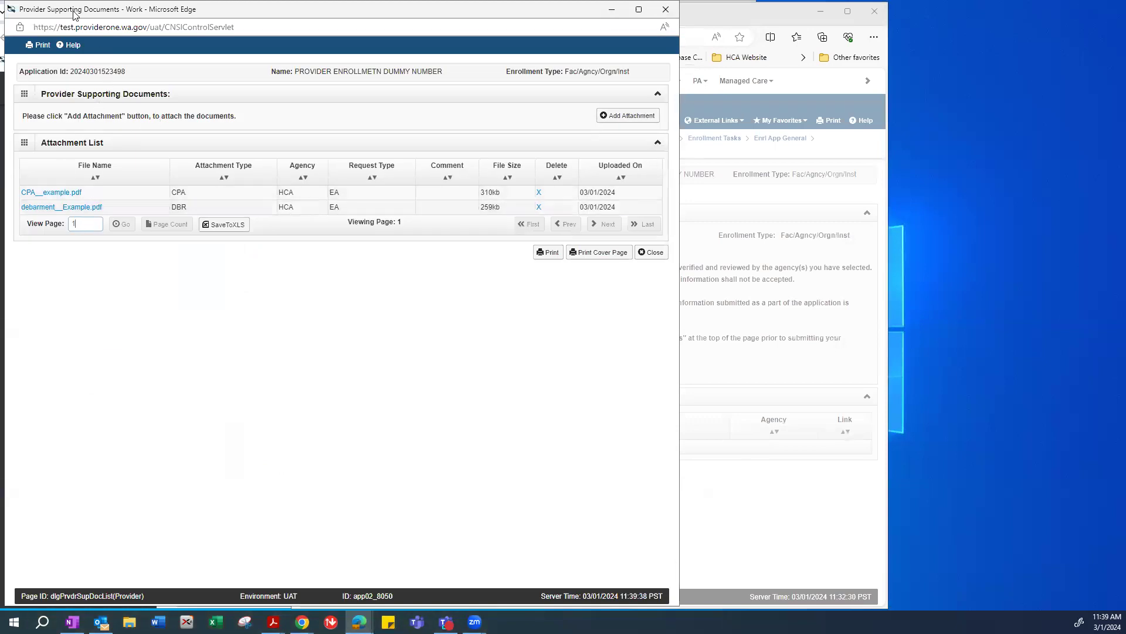
left_click_drag(73, 16, 109, 34)
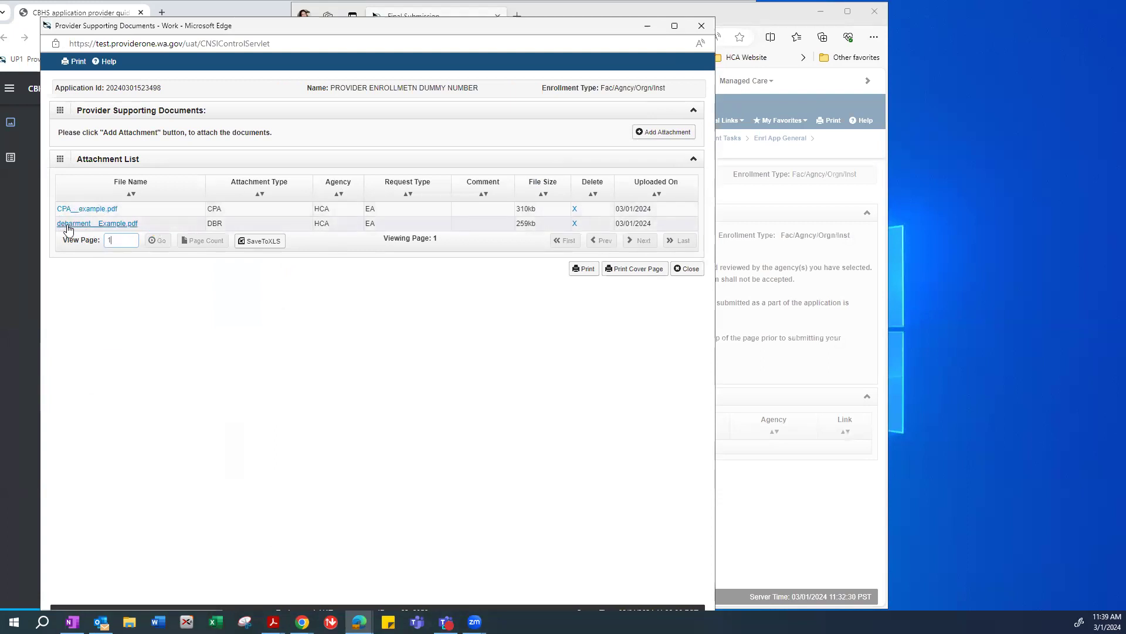
left_click(666, 132)
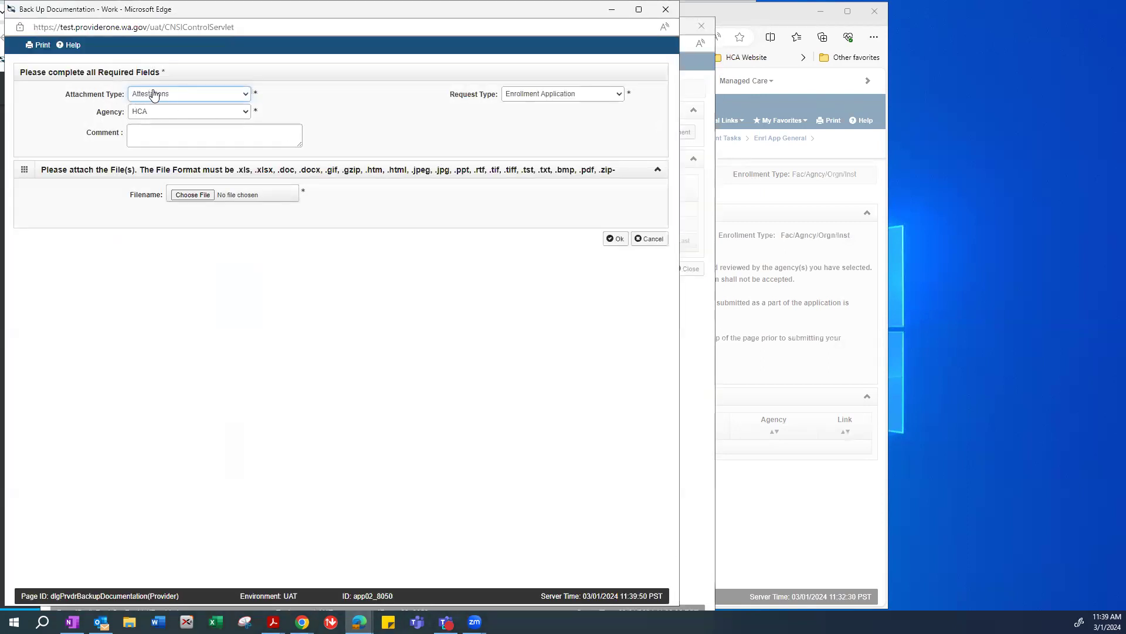
Upload 'W-9_Tax_Form-Example' as a W-9 attachment and close the list.
left_click(199, 95)
left_click_drag(264, 192, 262, 222)
left_click(179, 272)
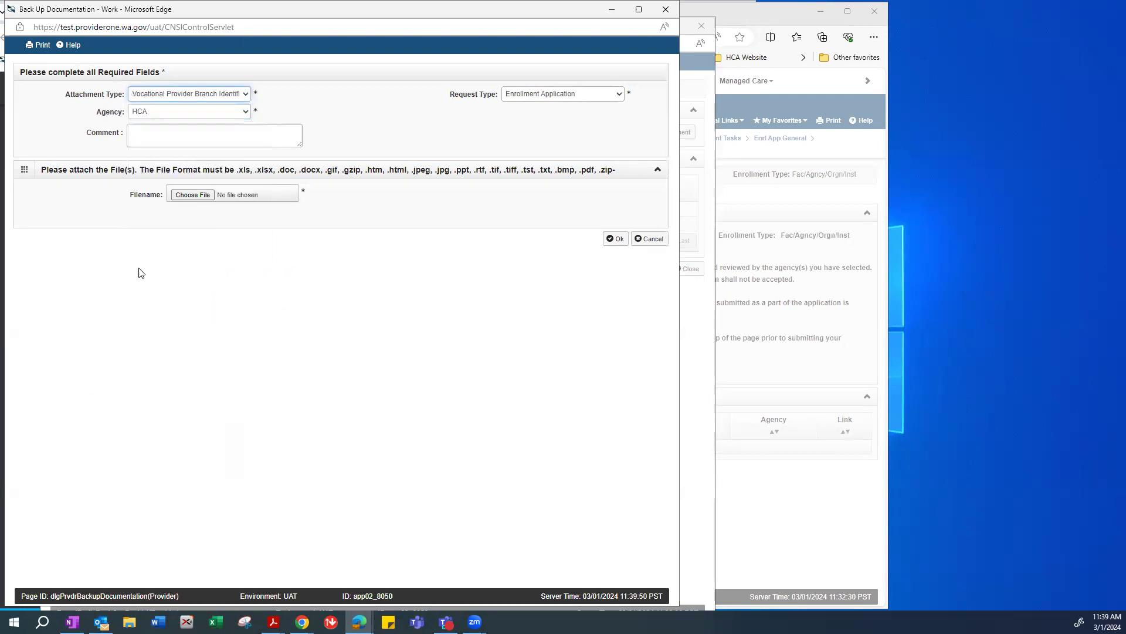
left_click(169, 96)
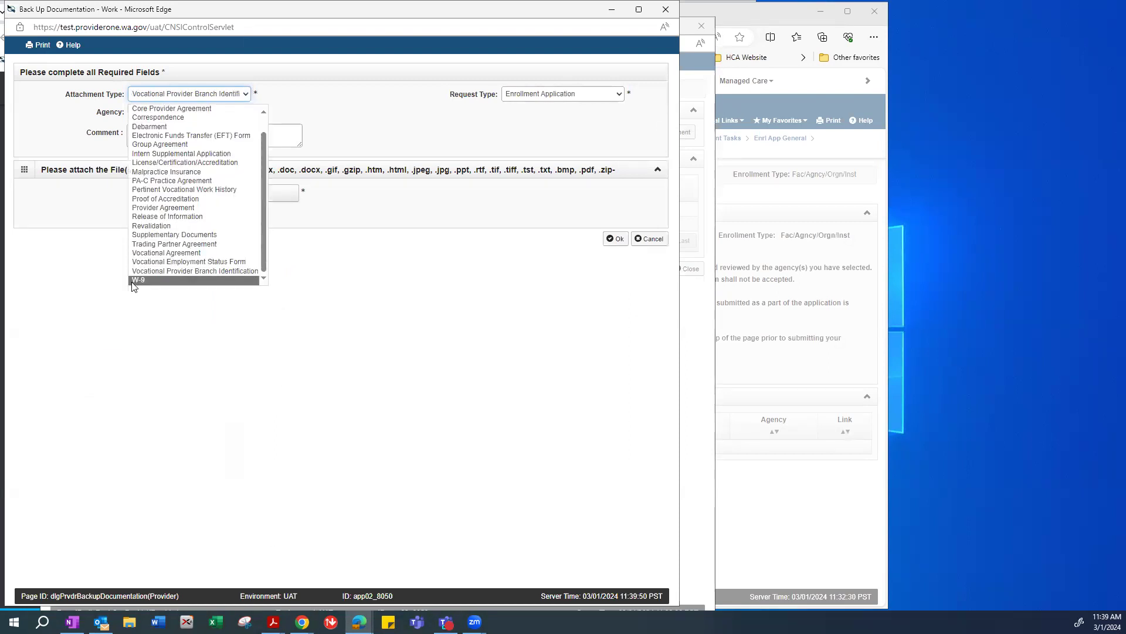
left_click(134, 279)
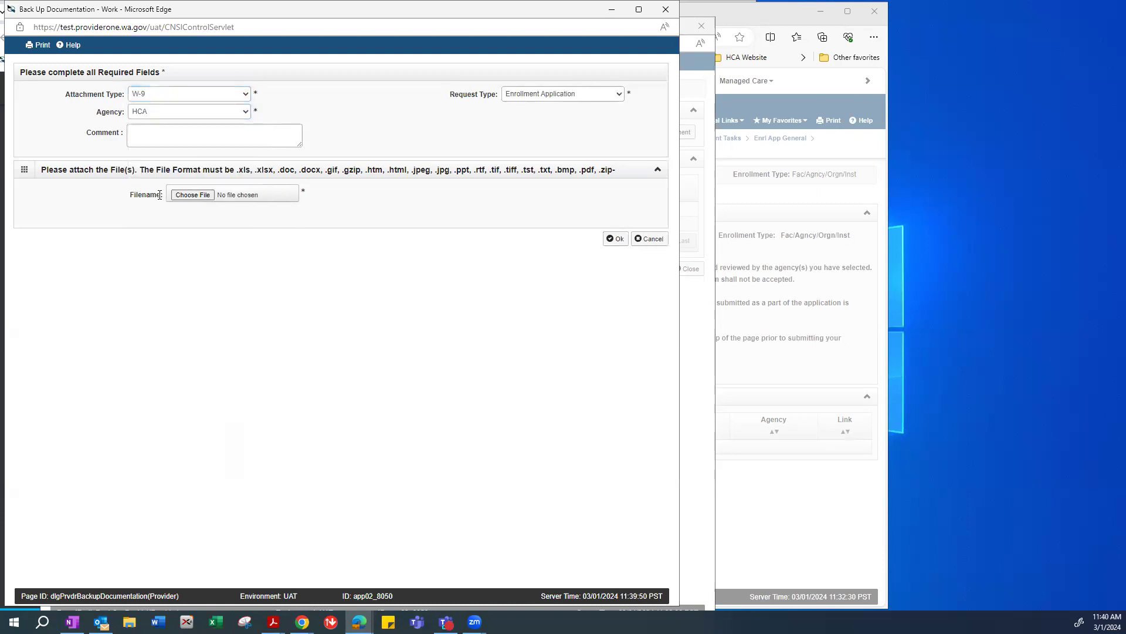
left_click(190, 196)
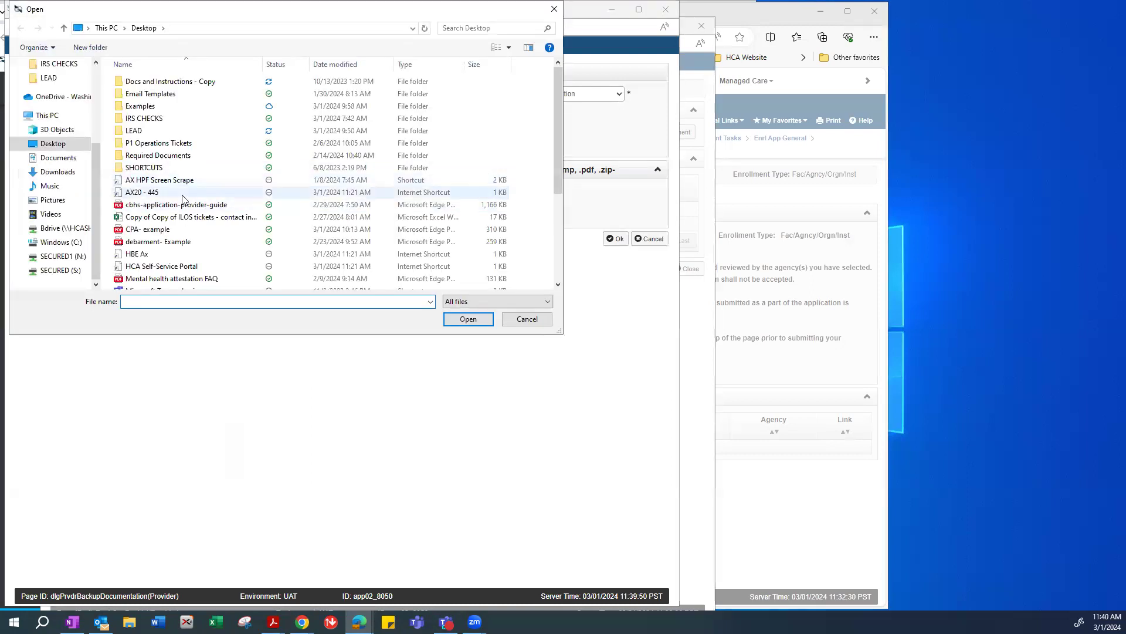
scroll(182, 199, "down", 2)
scroll(172, 231, "down", 2)
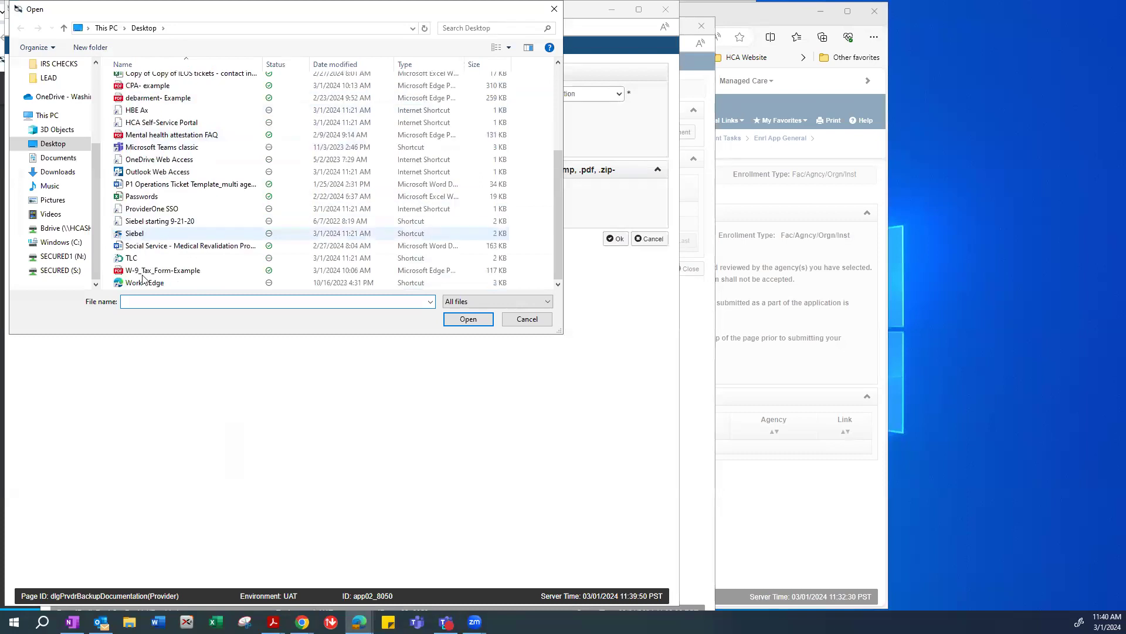
left_click(153, 271)
left_click(467, 321)
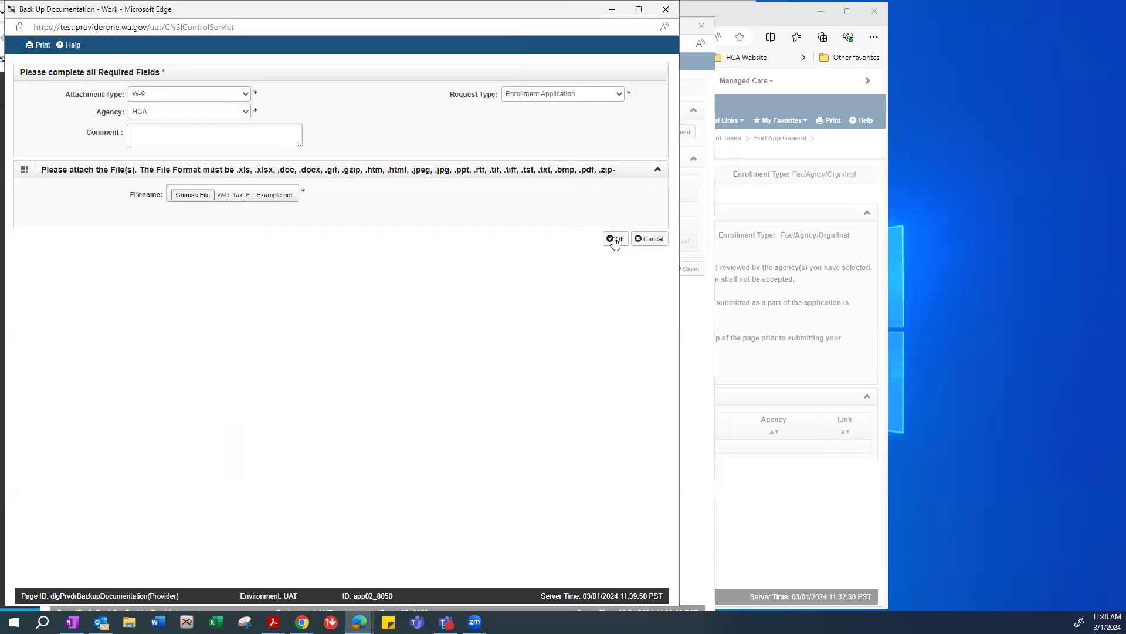
left_click(615, 239)
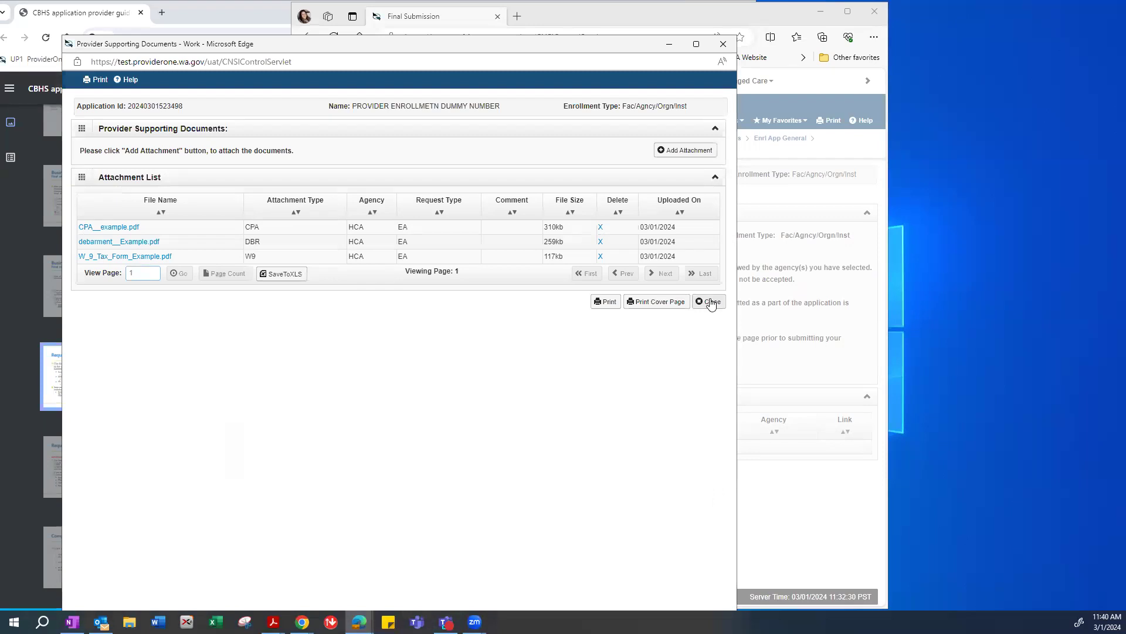
left_click(708, 301)
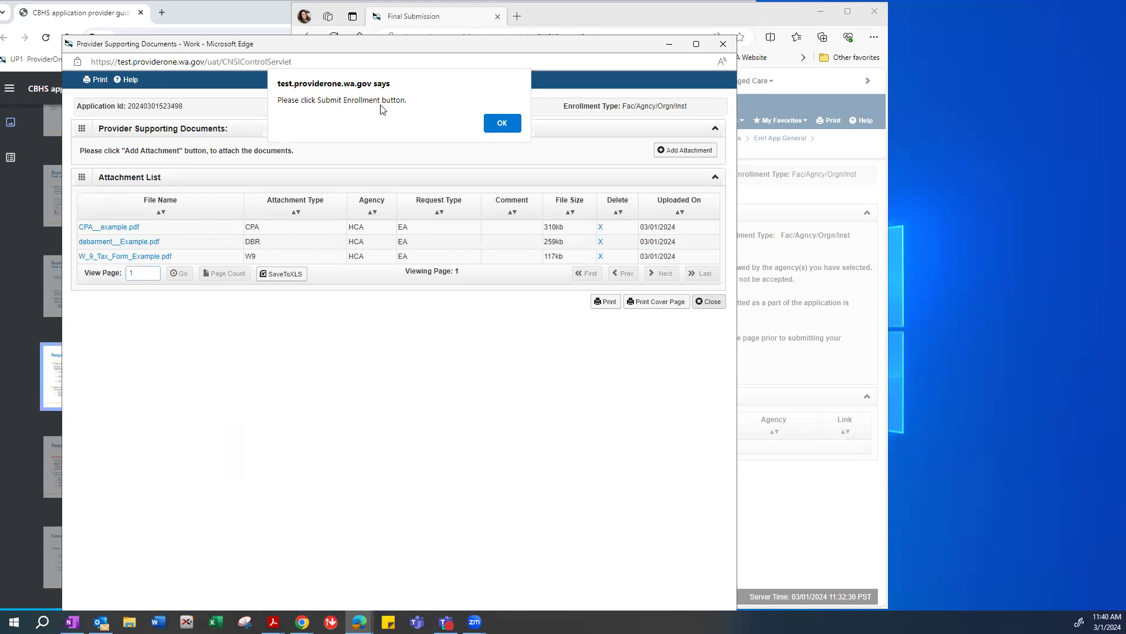
Dismiss the reminder, review guide pages 54–57 (Business Process Wizard, Required Documents), then close the guide.
left_click(502, 127)
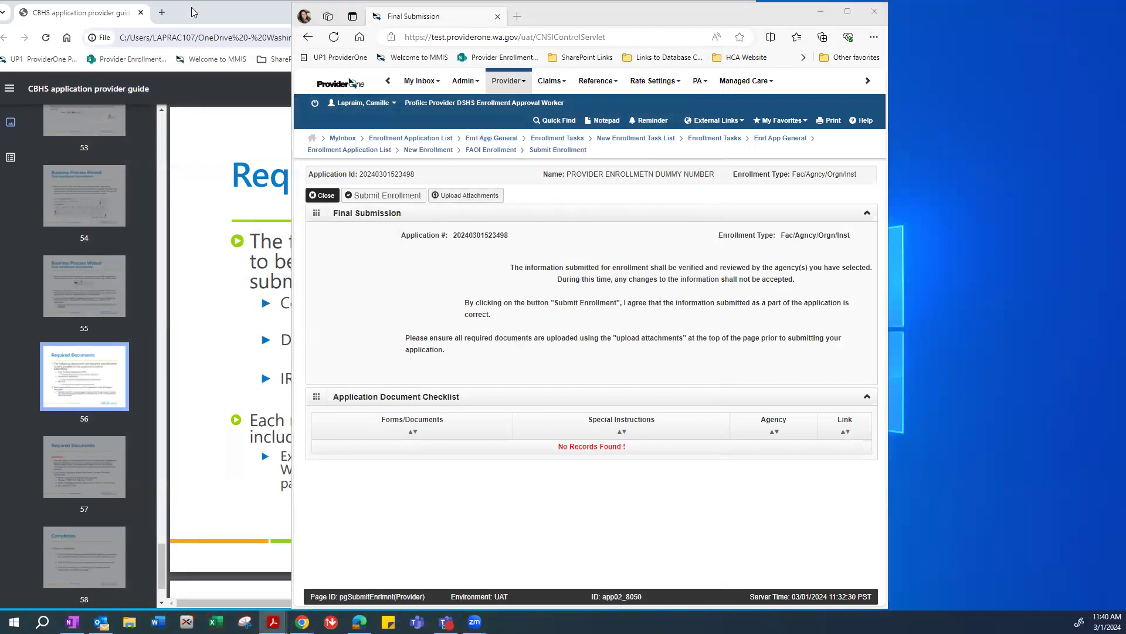
left_click(212, 16)
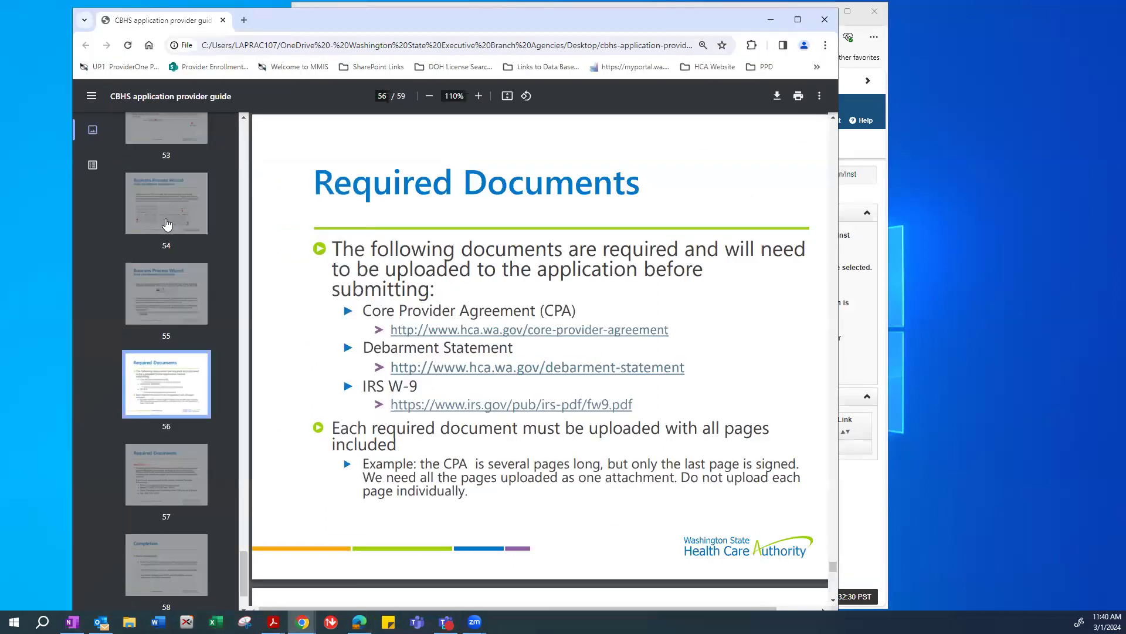
left_click(167, 224)
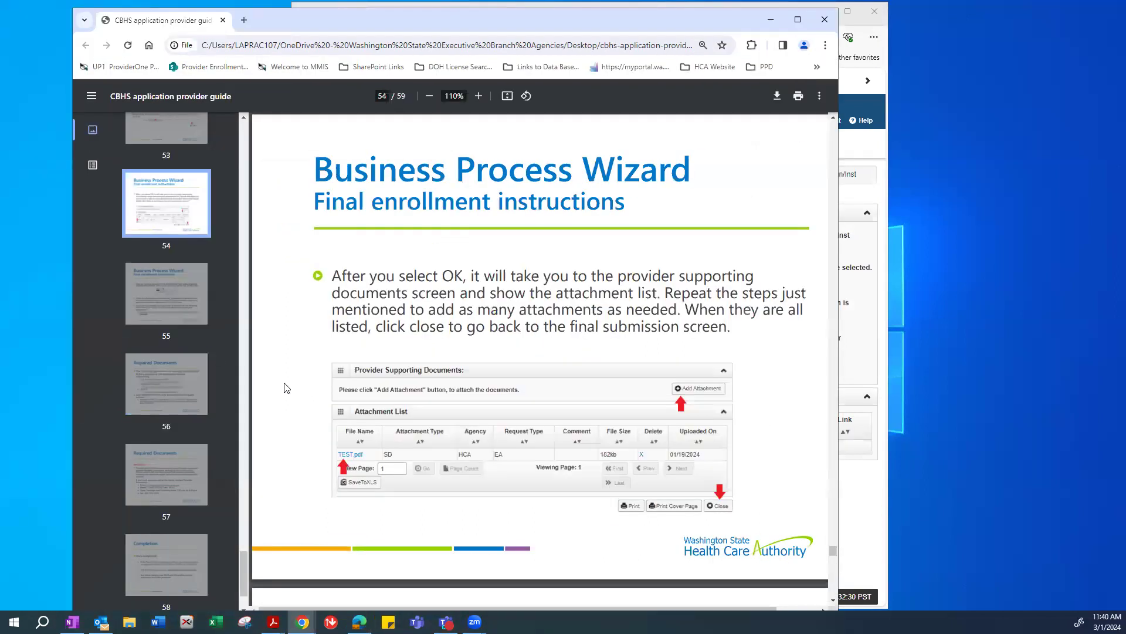
left_click(167, 317)
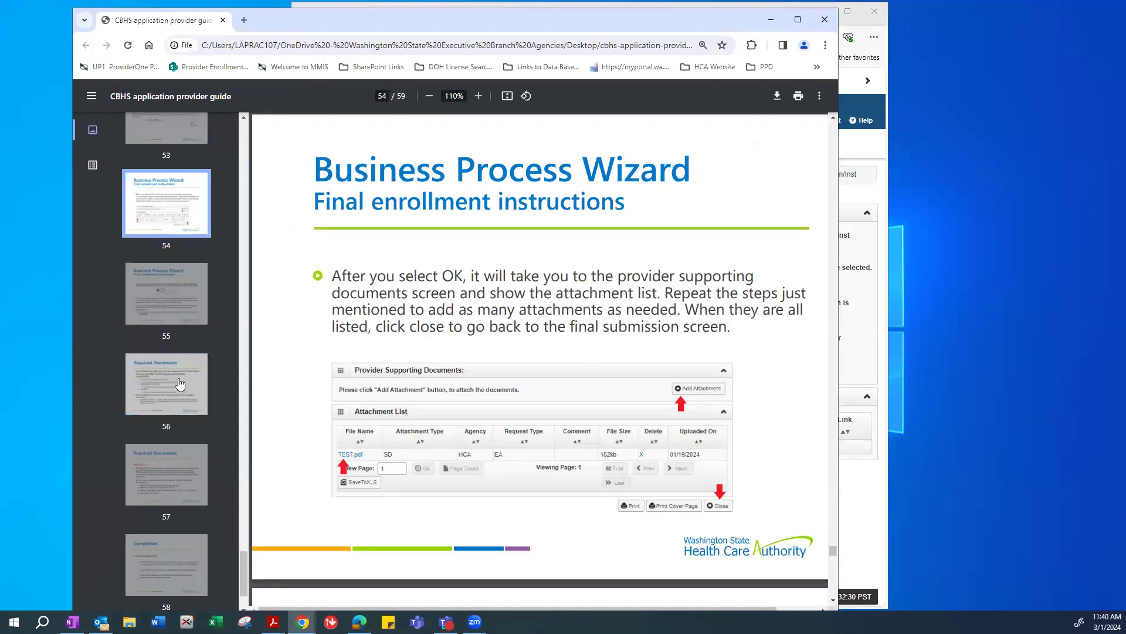
left_click(173, 385)
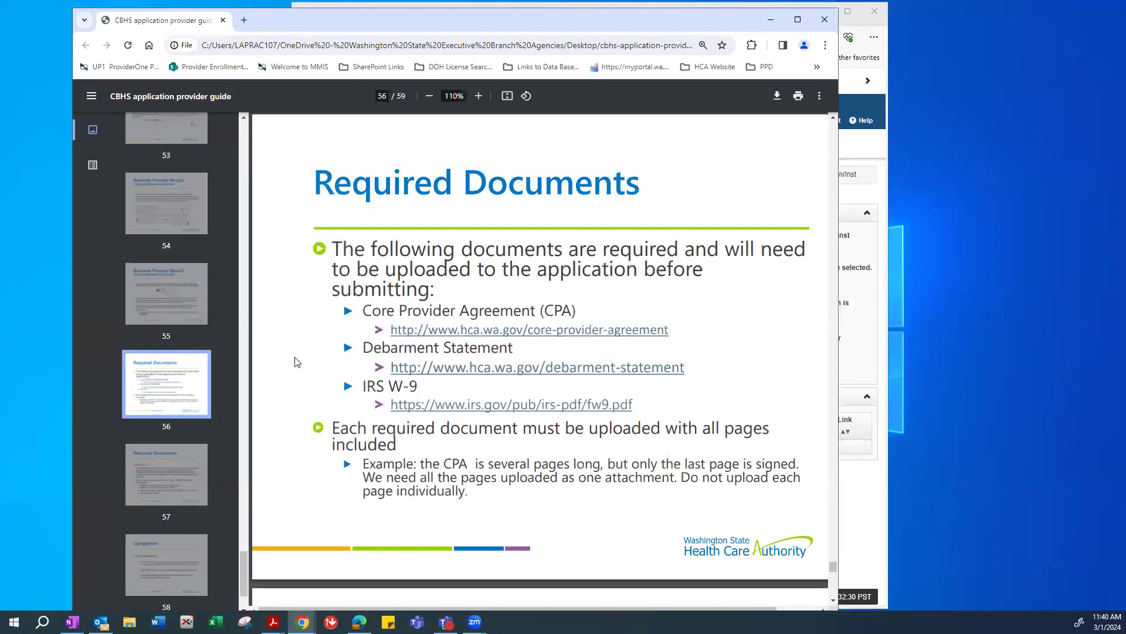
scroll(434, 384, "down", 2)
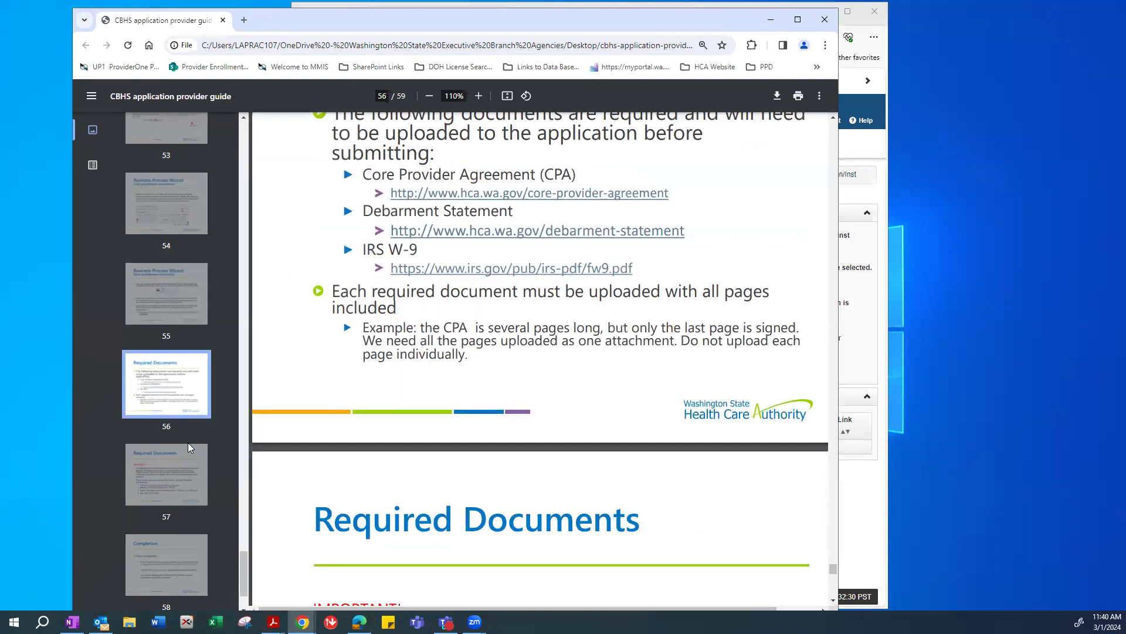
scroll(480, 342, "down", 6)
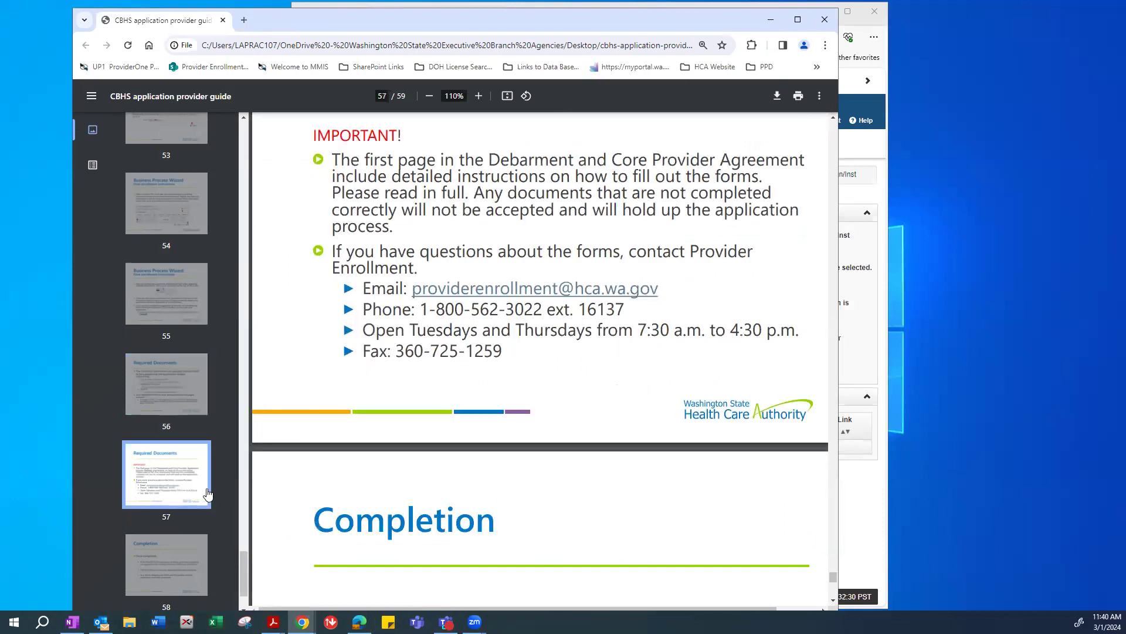
scroll(481, 303, "up", 1)
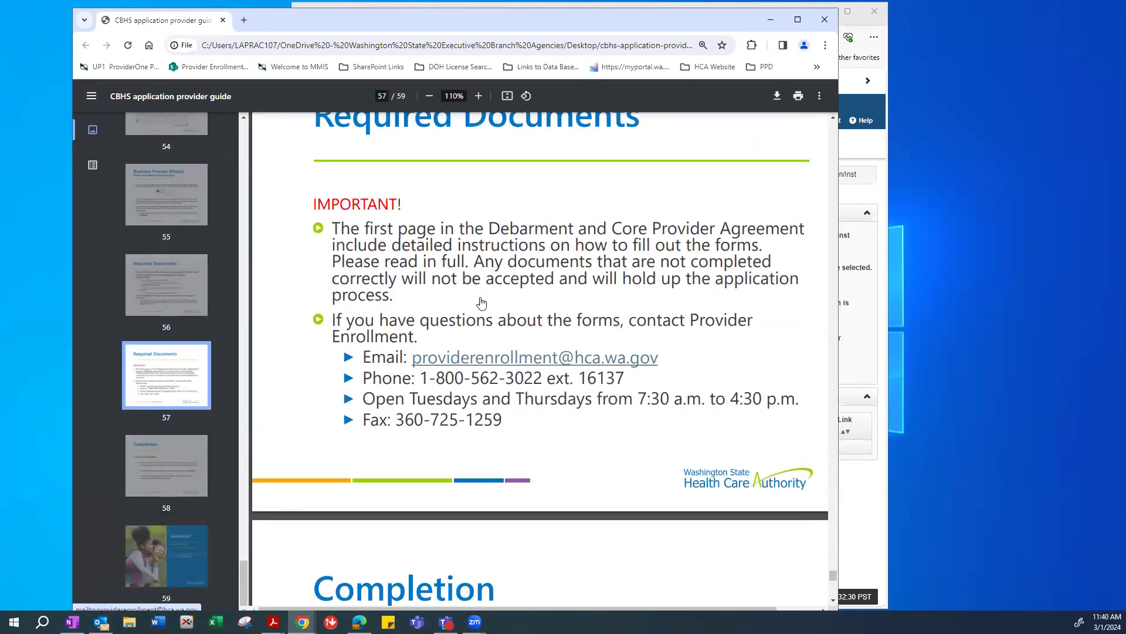
scroll(470, 301, "up", 1)
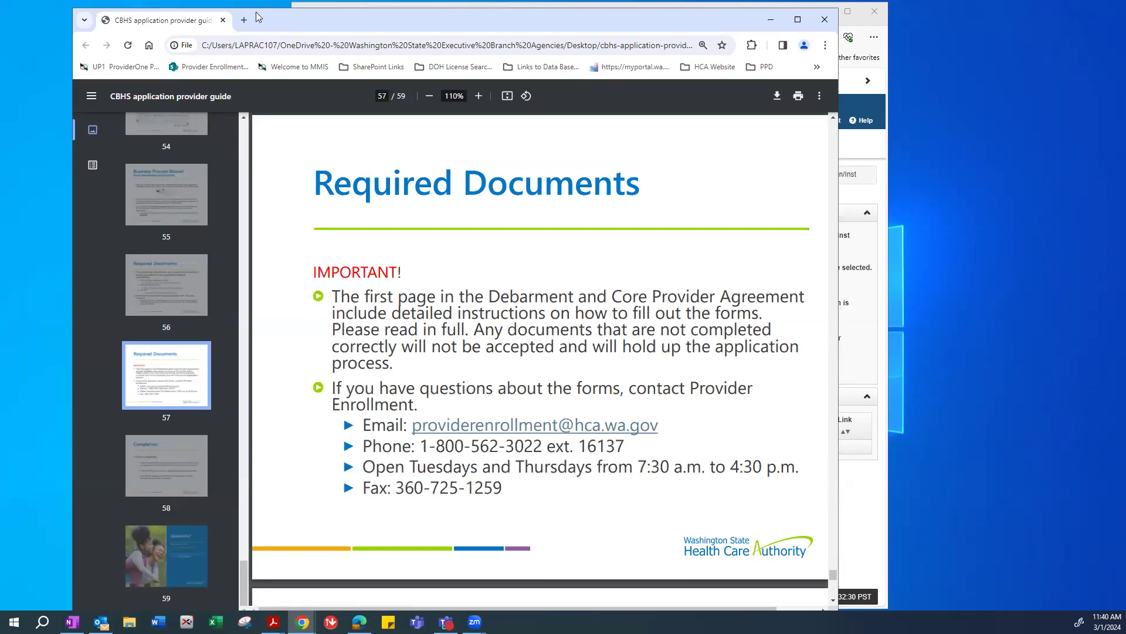
key("ctrl+w")
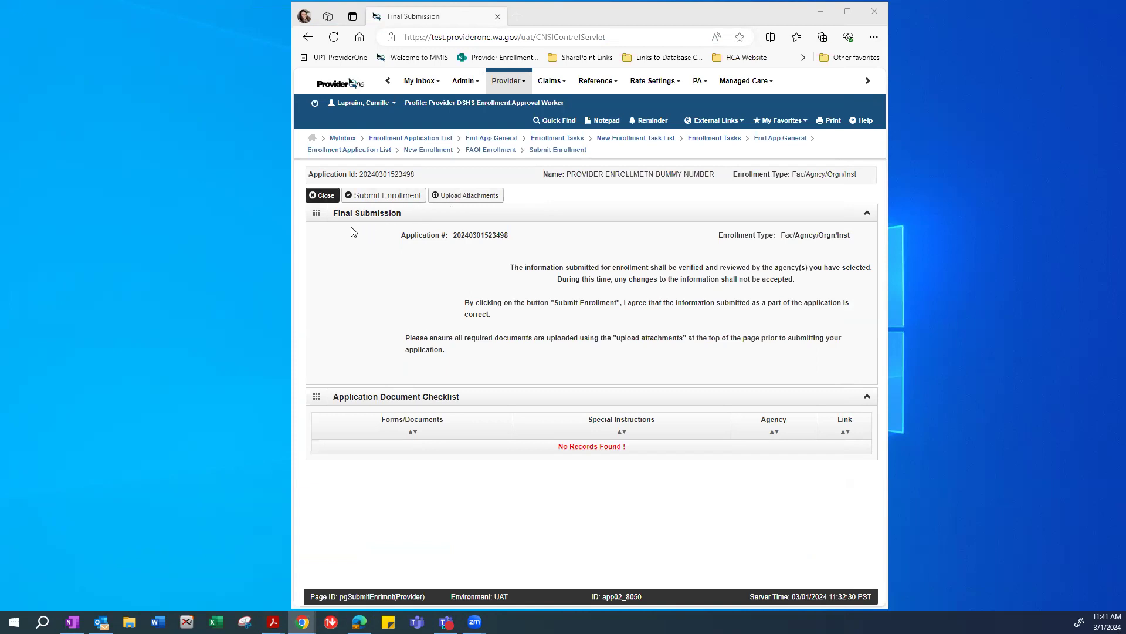
Return to the enrollment steps, open Step 17: Final Enrollment Instructions and Submit Enrollment.
left_click(315, 195)
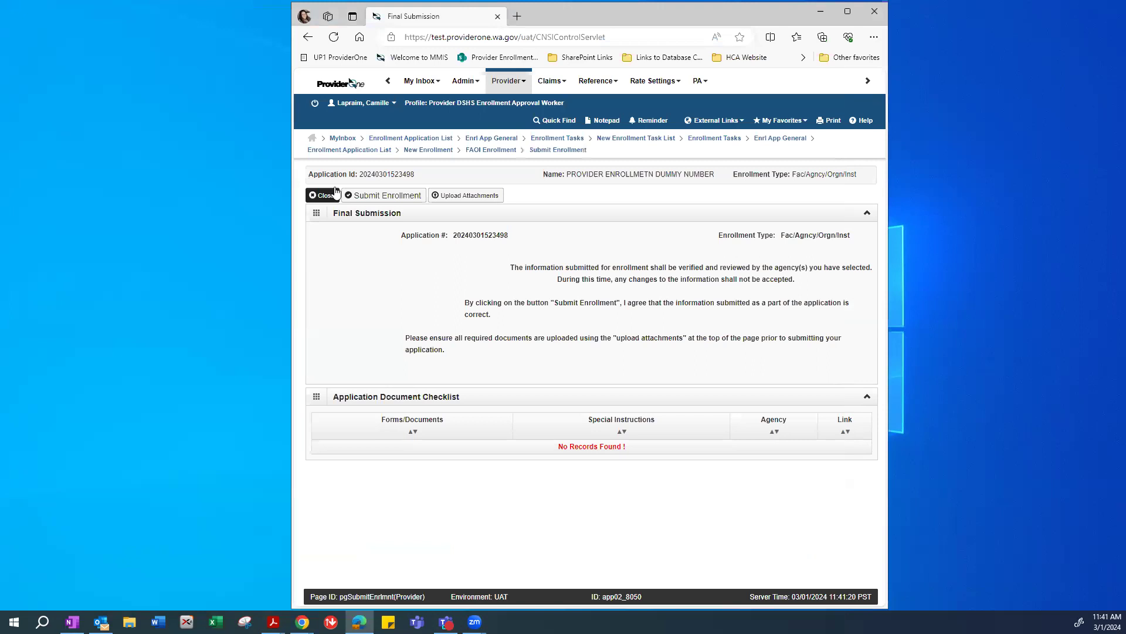
left_click(322, 195)
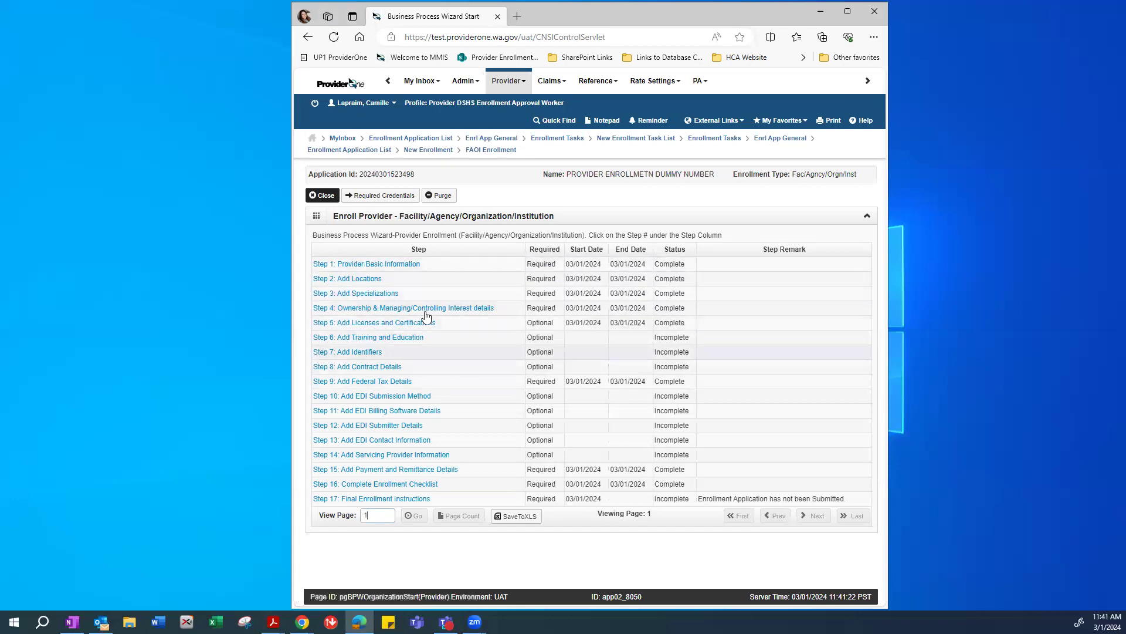
left_click(404, 498)
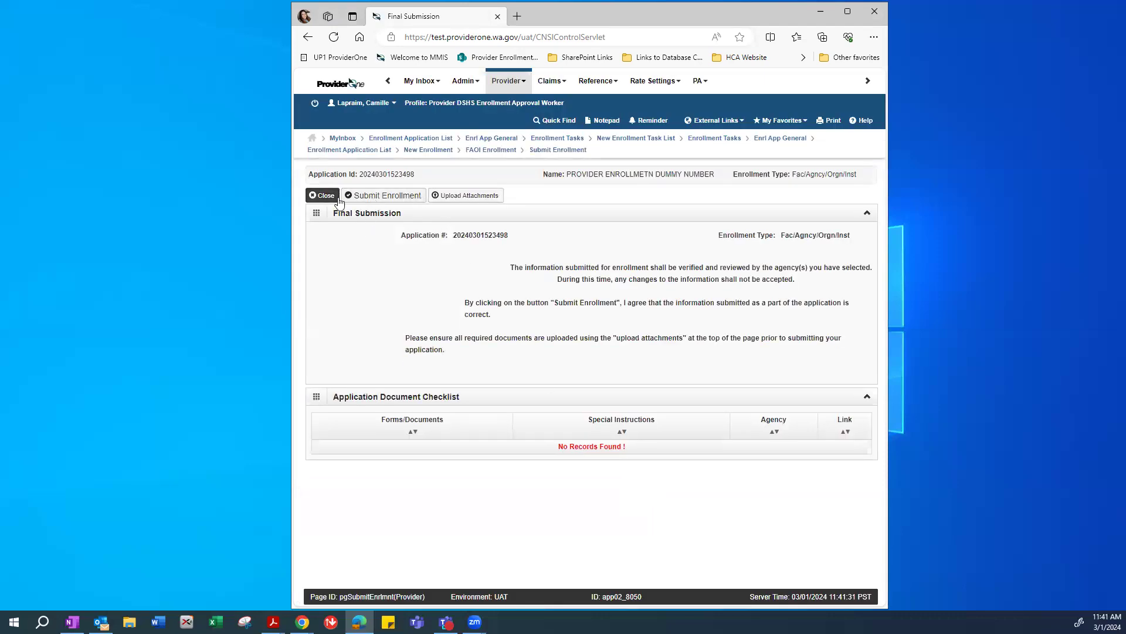
left_click(380, 199)
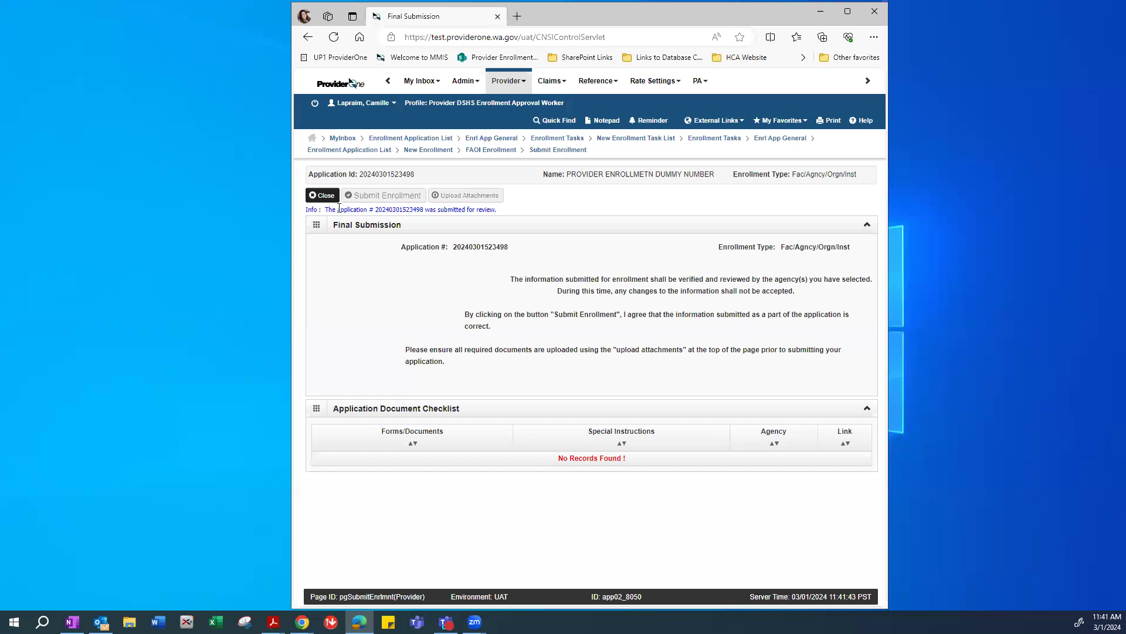
Highlight the submitted-for-review confirmation, then scroll the provider guide to page 58, 'Completion'.
left_click_drag(506, 214, 314, 211)
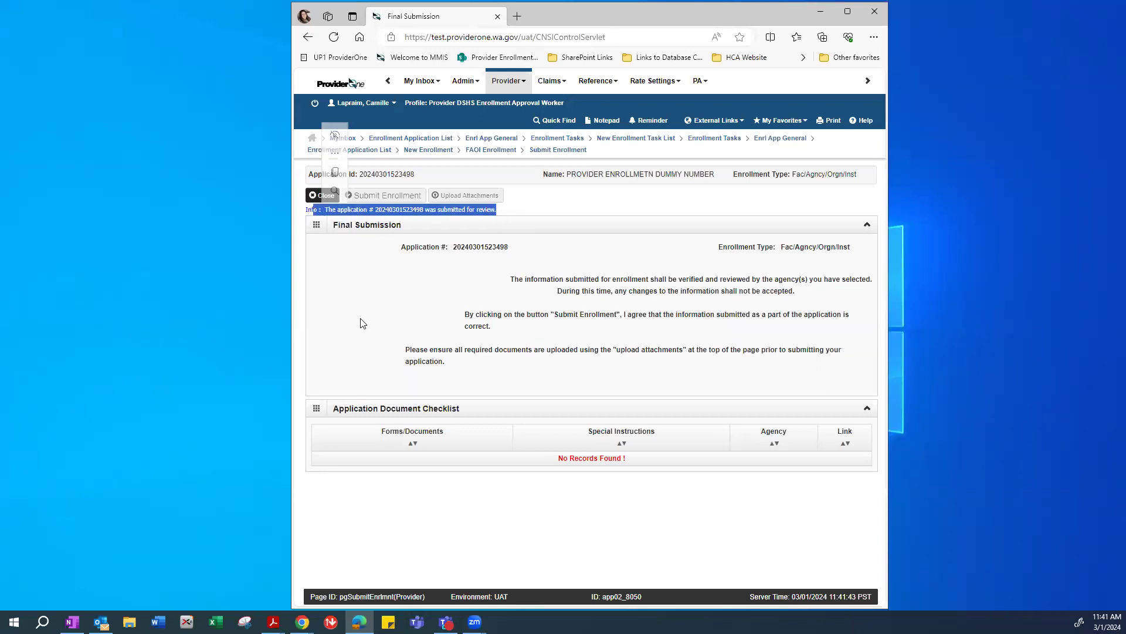
left_click(403, 299)
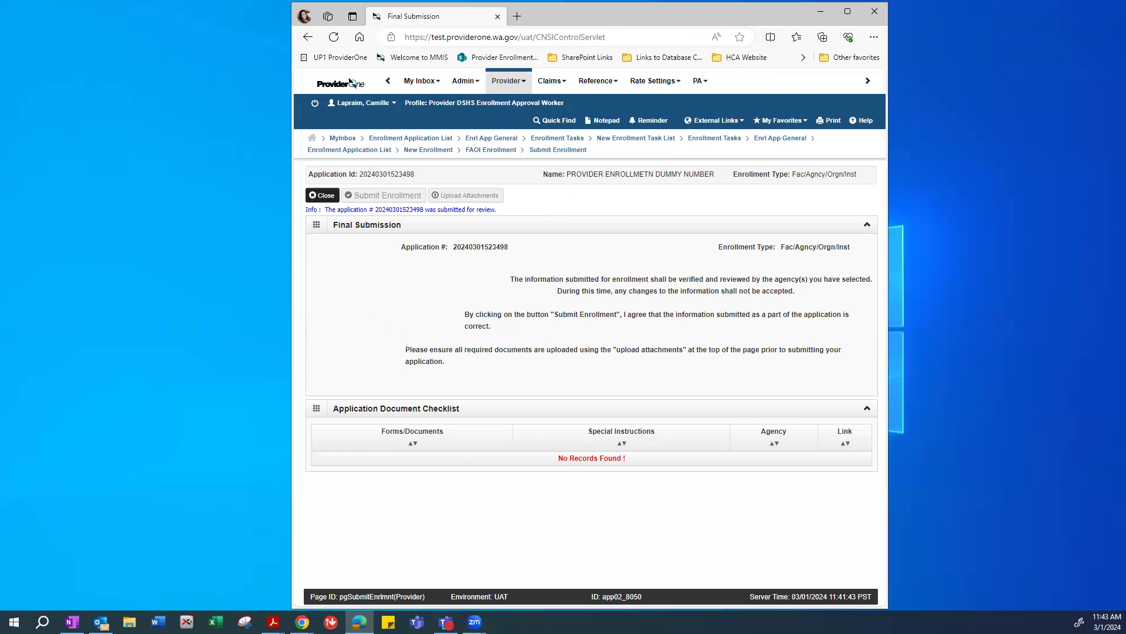
left_click(302, 622)
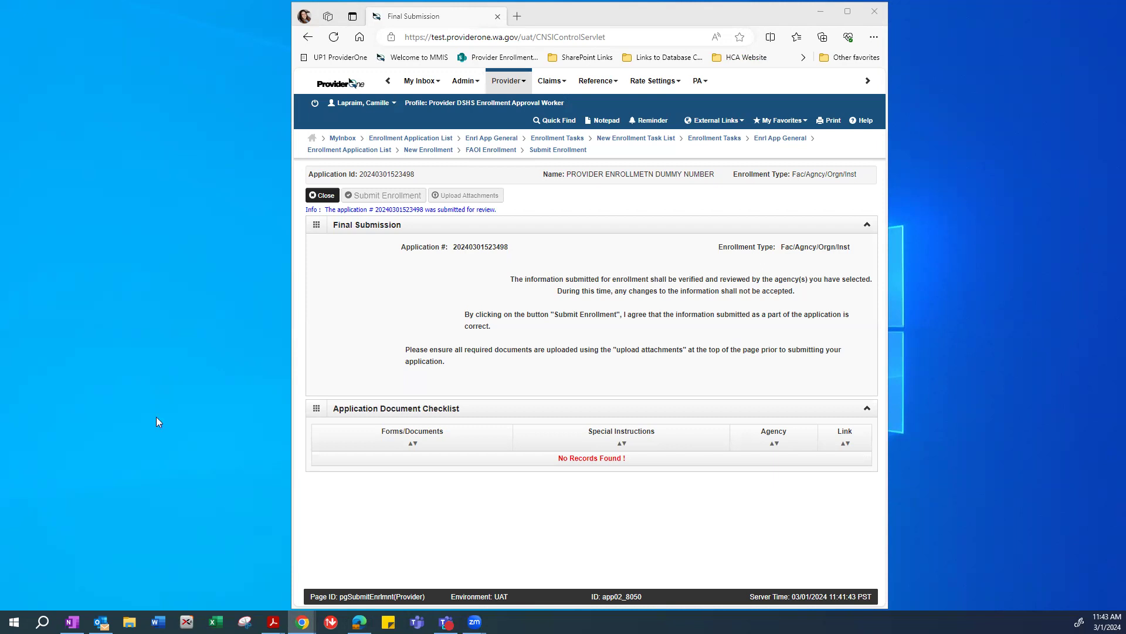
key("alt+Tab")
scroll(423, 395, "down", 4)
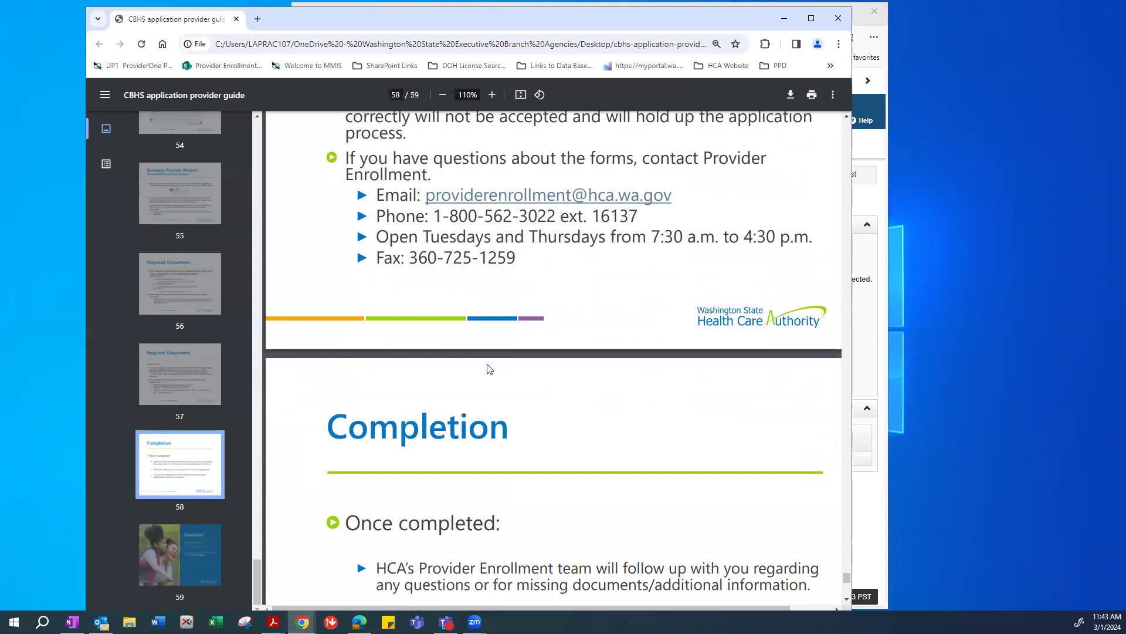
scroll(490, 369, "down", 3)
scroll(604, 347, "down", 2)
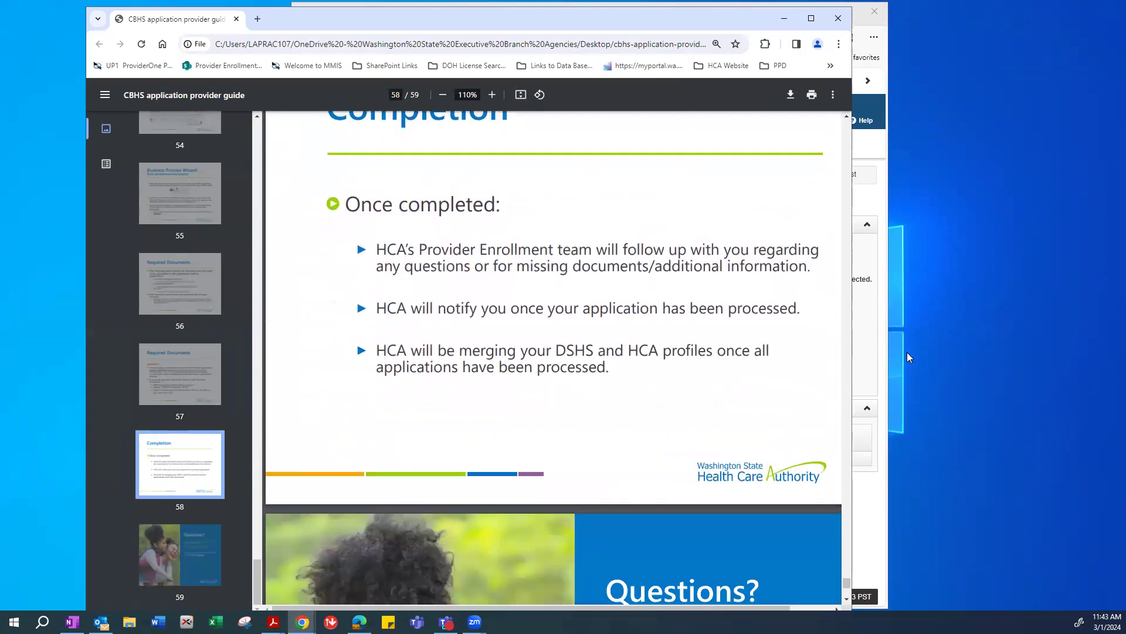